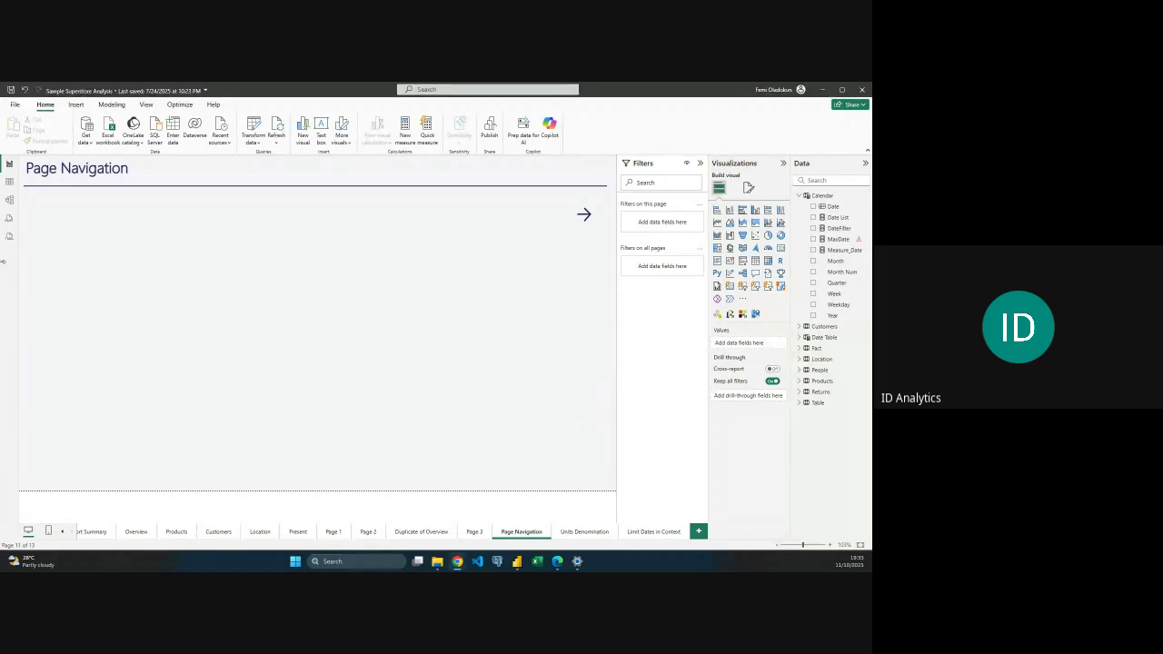
# Open the data model diagram and move the Table card down and the Calendar card closer to the Returns table.
pyautogui.click(10, 201)
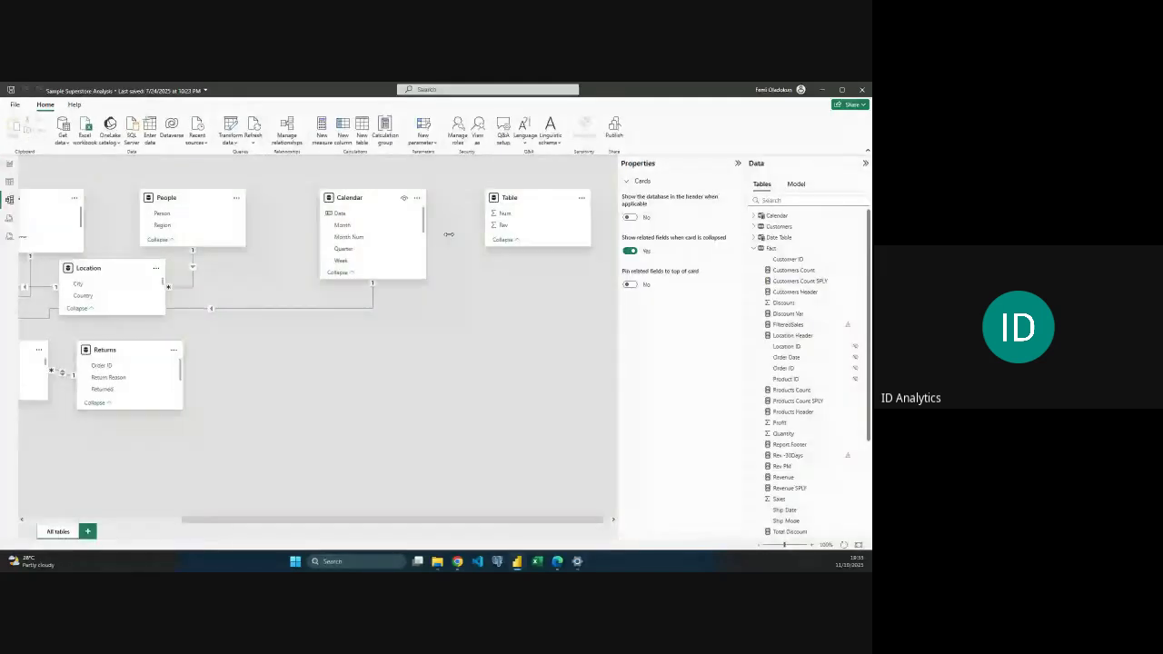
pyautogui.moveTo(540, 200); pyautogui.dragTo(536, 434)
pyautogui.hscroll(-5, 536, 434)
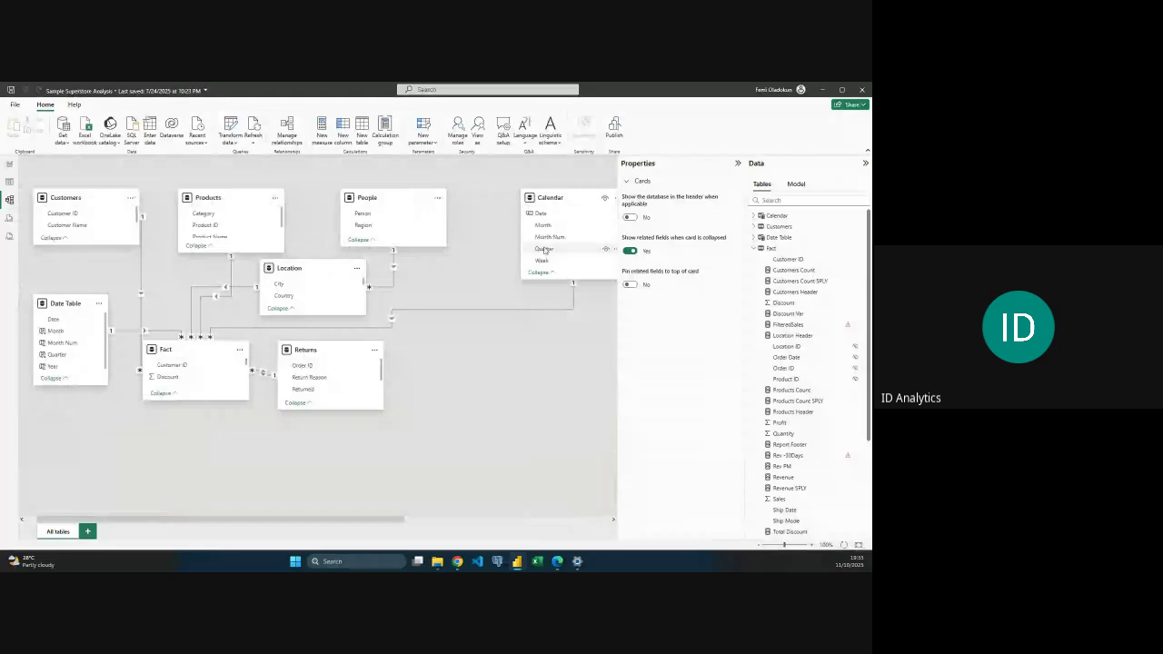
pyautogui.moveTo(556, 208); pyautogui.dragTo(488, 292)
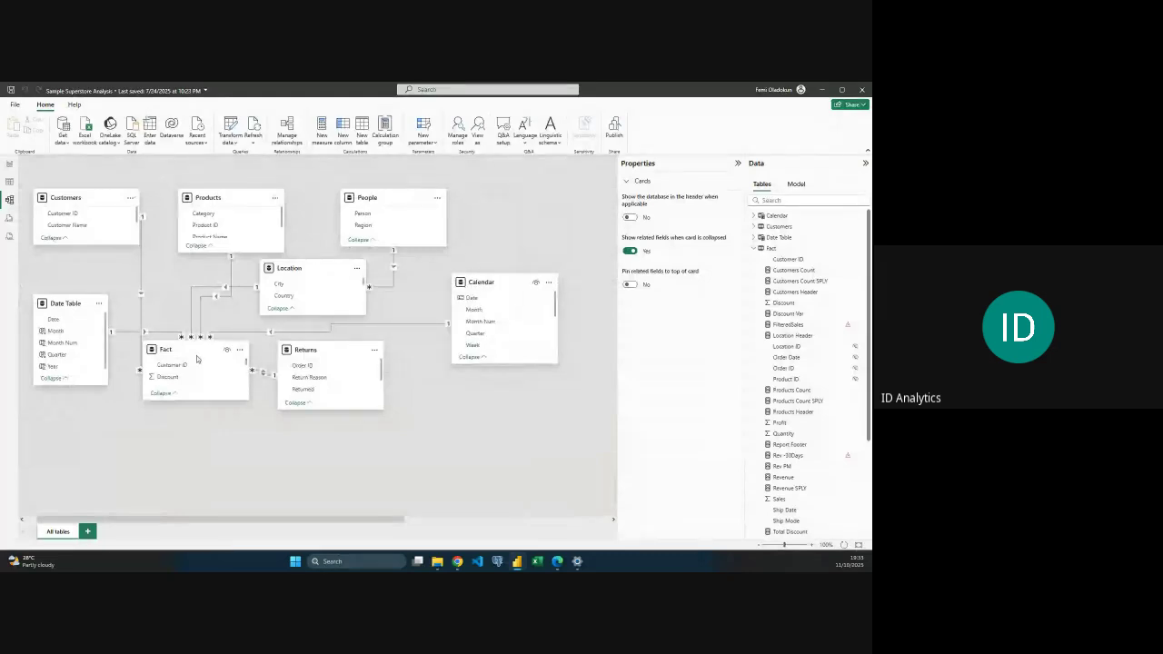
# Rearrange the Fact, Returns and People cards in the model diagram so their relationship lines are clearly separated.
pyautogui.moveTo(197, 359); pyautogui.dragTo(226, 400)
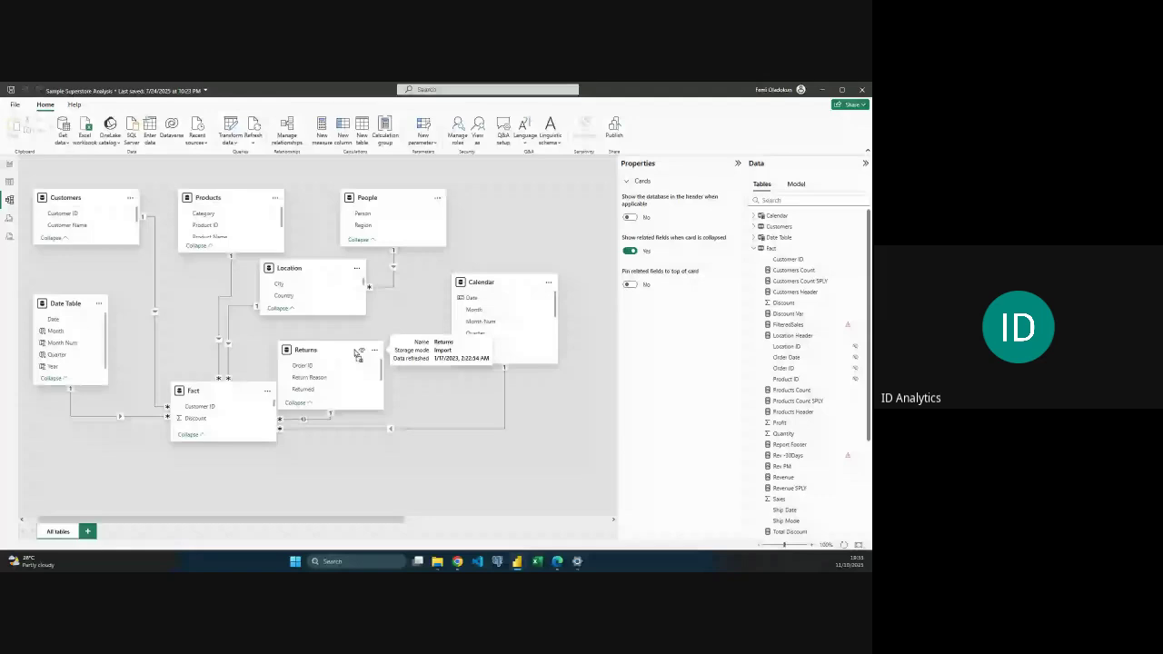
pyautogui.moveTo(358, 355); pyautogui.dragTo(414, 348)
pyautogui.moveTo(207, 391); pyautogui.dragTo(247, 368)
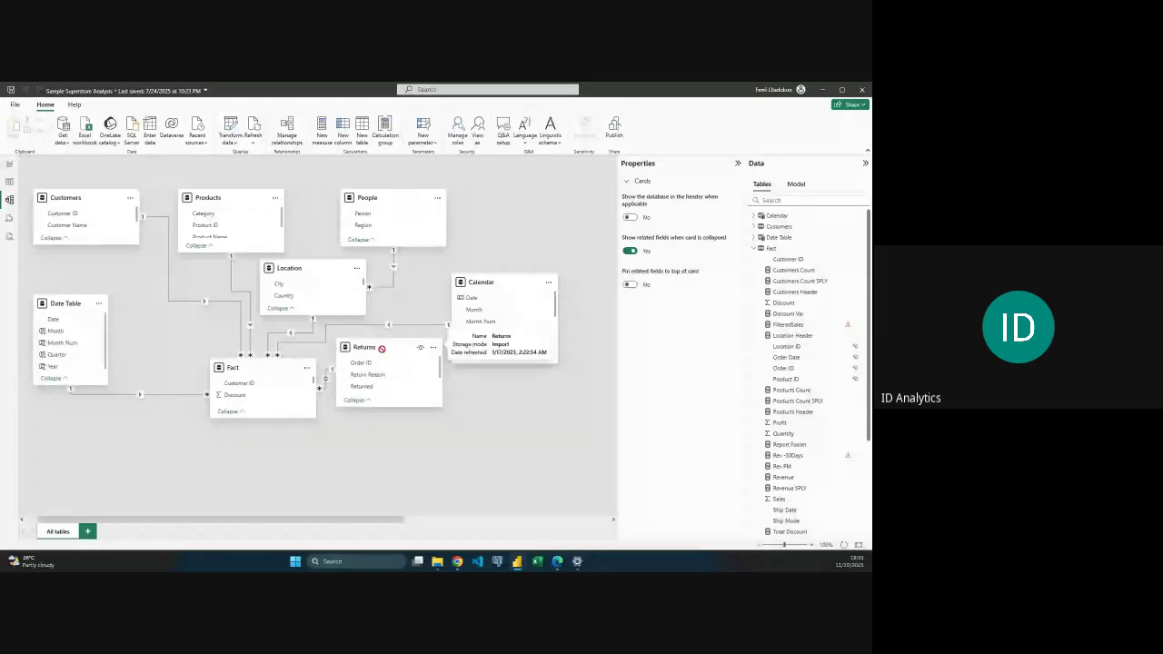
pyautogui.moveTo(357, 219); pyautogui.dragTo(376, 216)
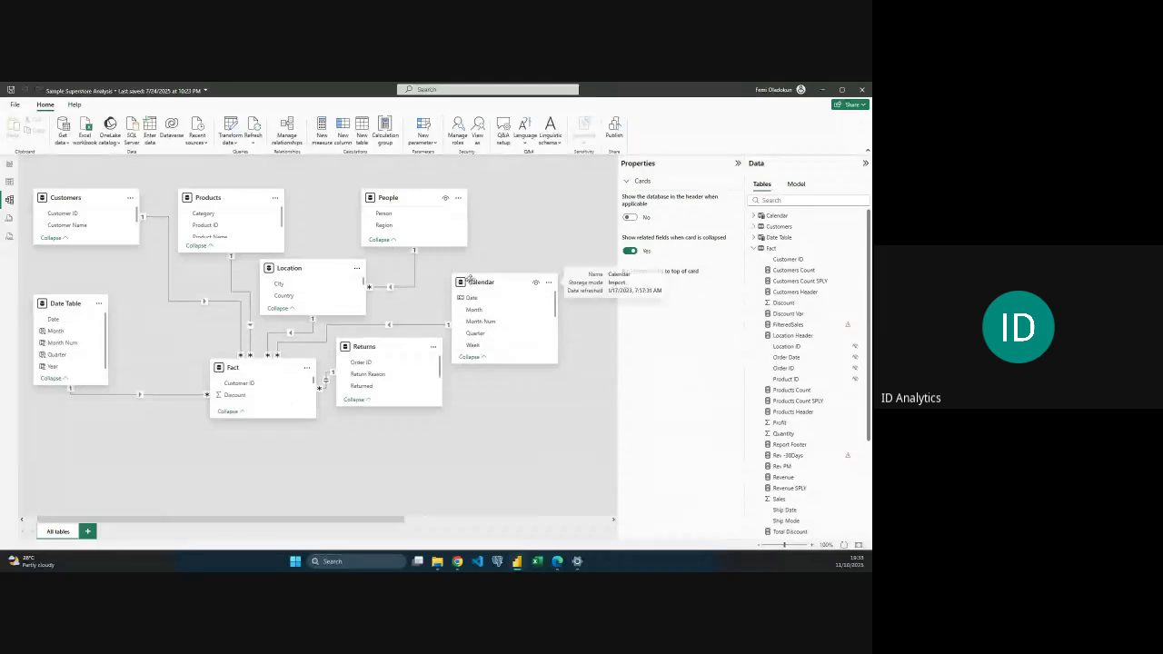
pyautogui.moveTo(248, 377)
pyautogui.mouseDown()
pyautogui.moveTo(230, 391)
pyautogui.moveTo(217, 380)
pyautogui.moveTo(227, 381)
pyautogui.mouseUp()
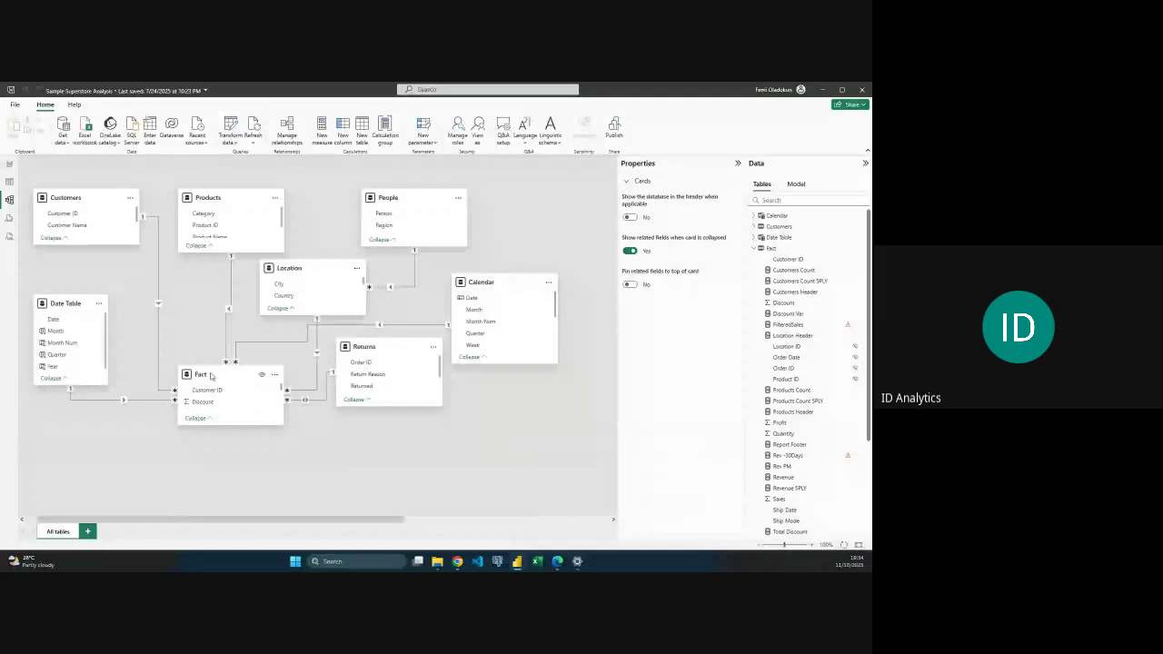
pyautogui.moveTo(210, 376)
pyautogui.moveTo(72, 192)
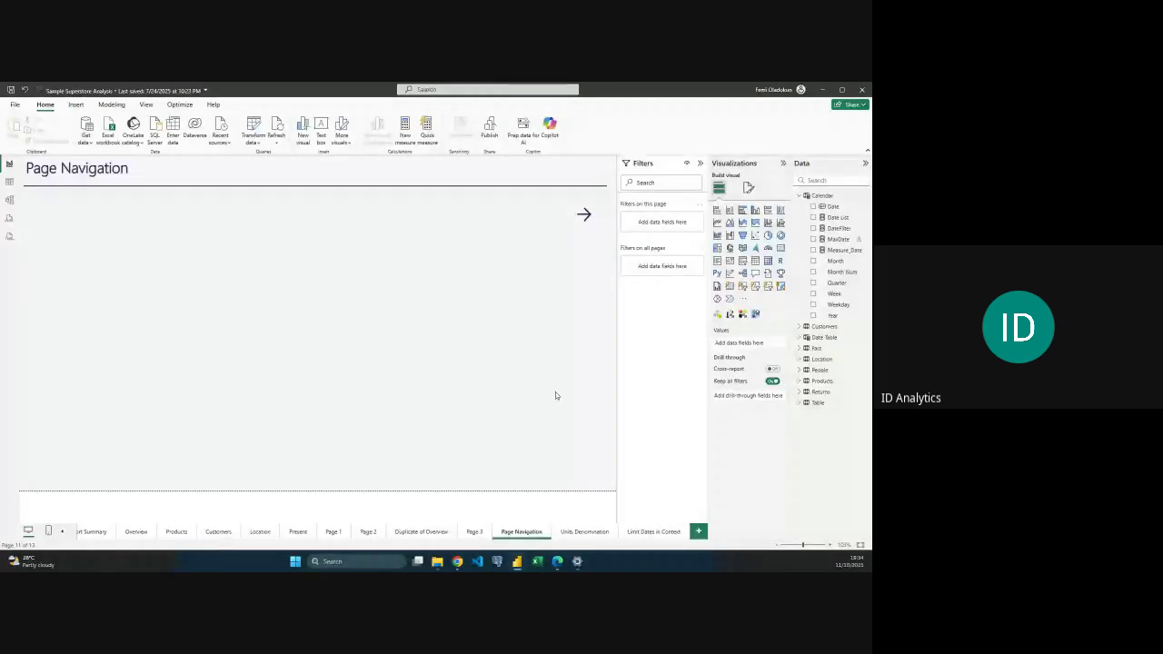
# Add an empty table visual to the Page Navigation report page, enlarge it and position it below the title.
pyautogui.click(756, 261)
pyautogui.moveTo(204, 290); pyautogui.dragTo(263, 278)
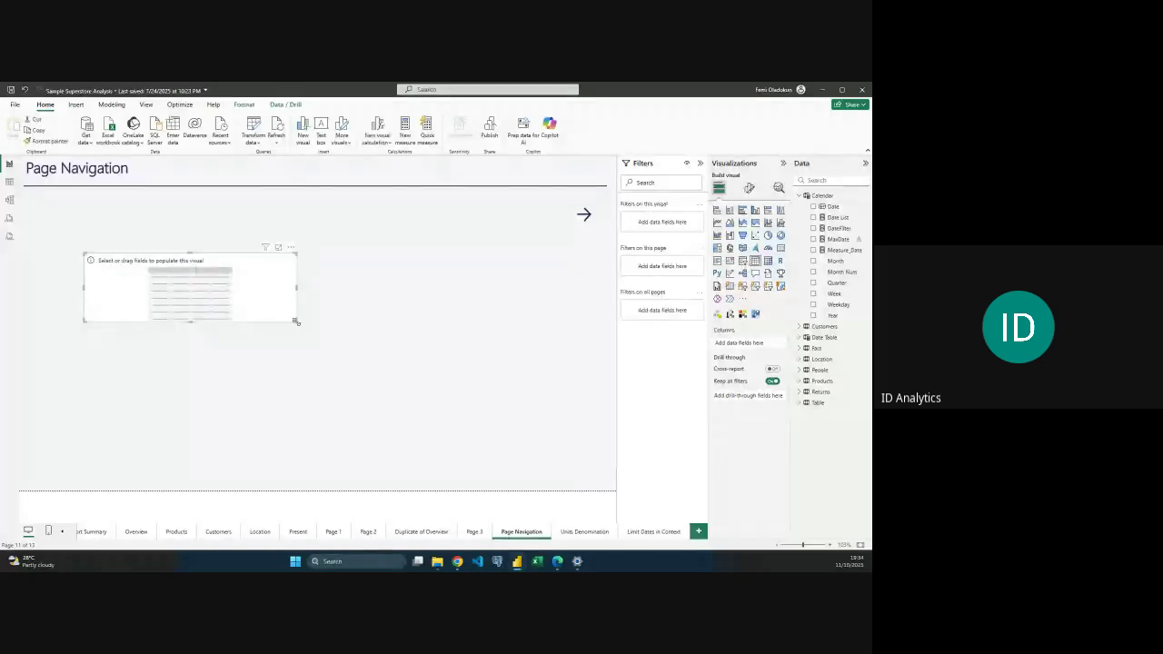
pyautogui.moveTo(306, 327); pyautogui.dragTo(471, 435)
pyautogui.moveTo(380, 359); pyautogui.dragTo(394, 315)
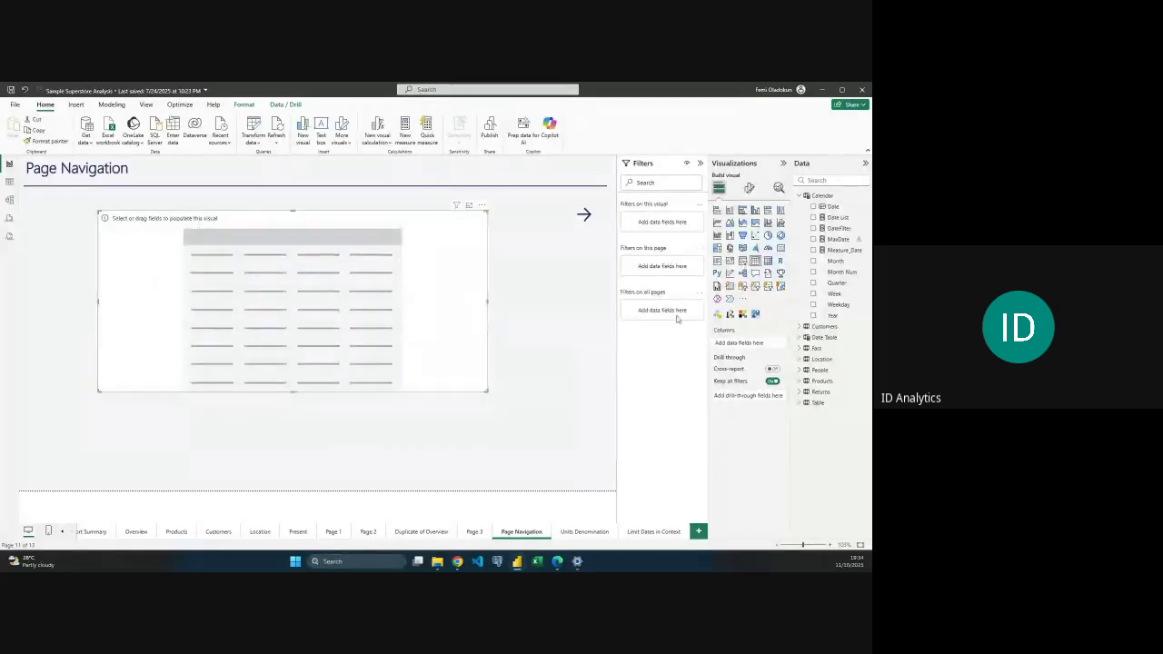
# Fill the table visual with Product Name from the Products table and Profit from the Fact table.
pyautogui.click(800, 195)
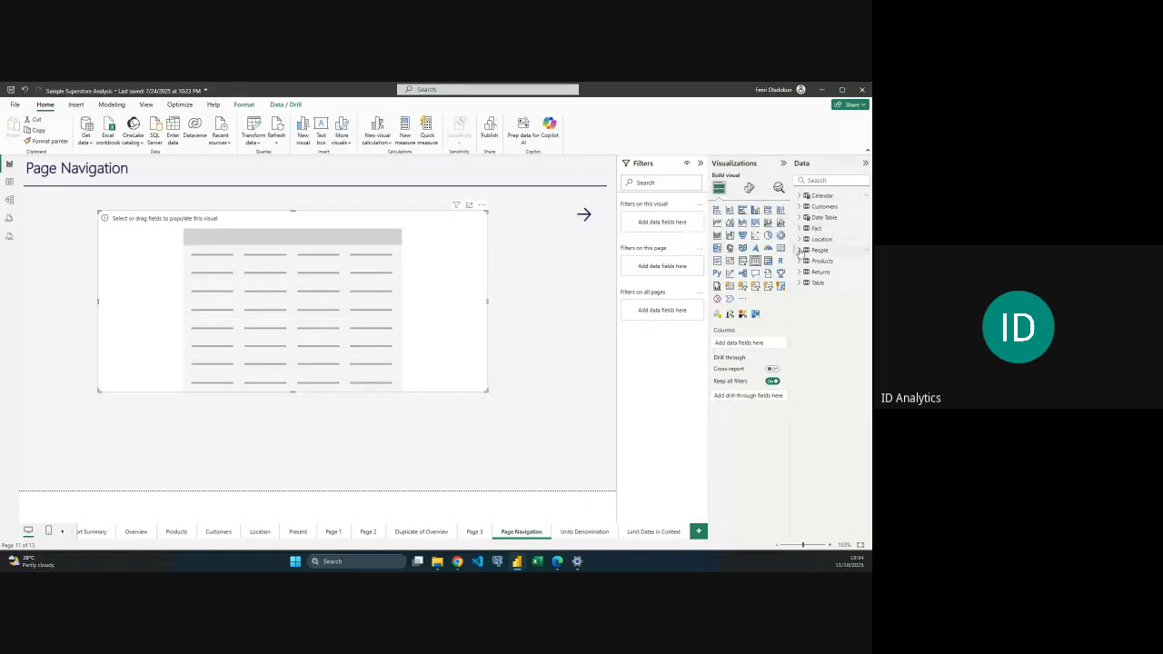
pyautogui.click(800, 261)
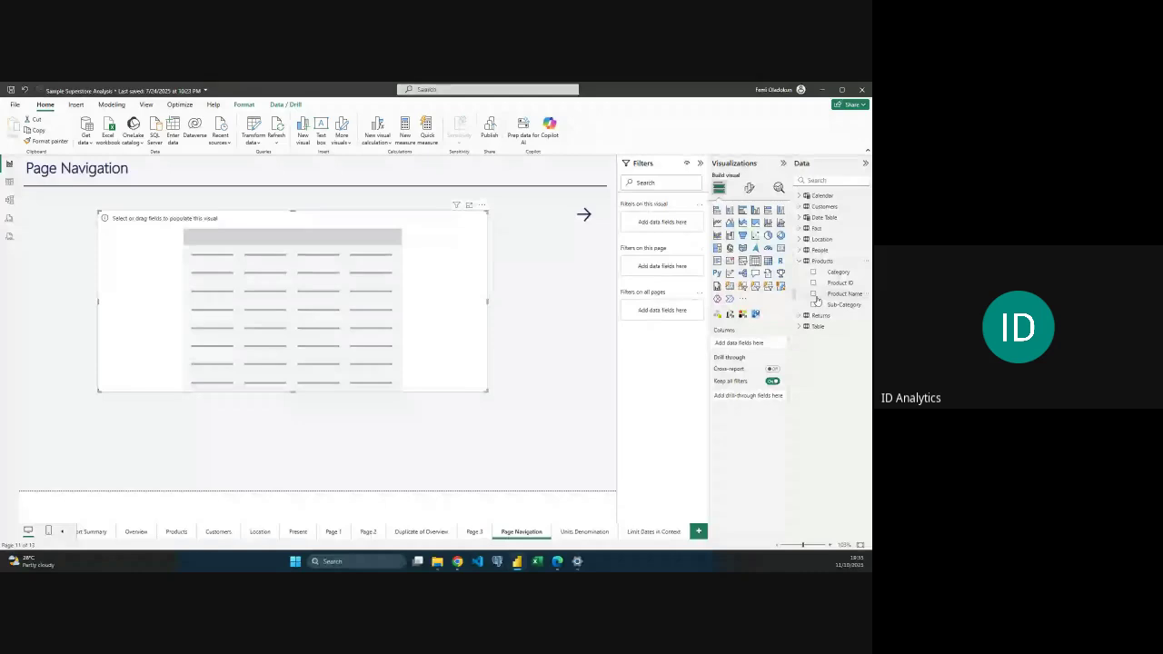
pyautogui.click(813, 294)
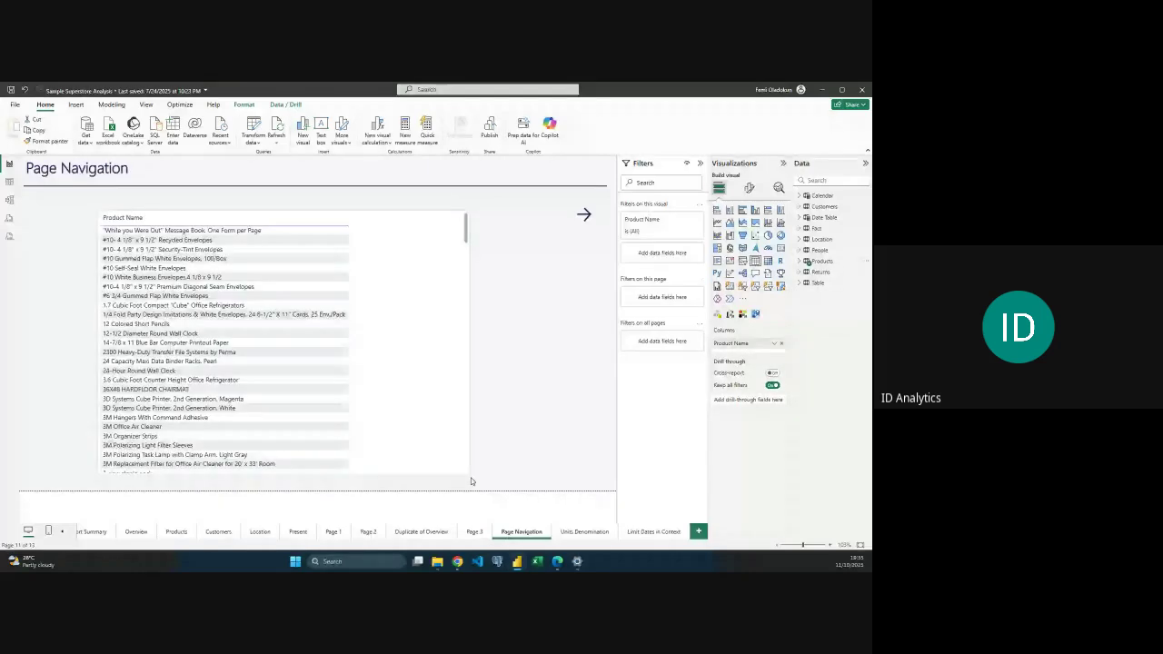
pyautogui.click(803, 228)
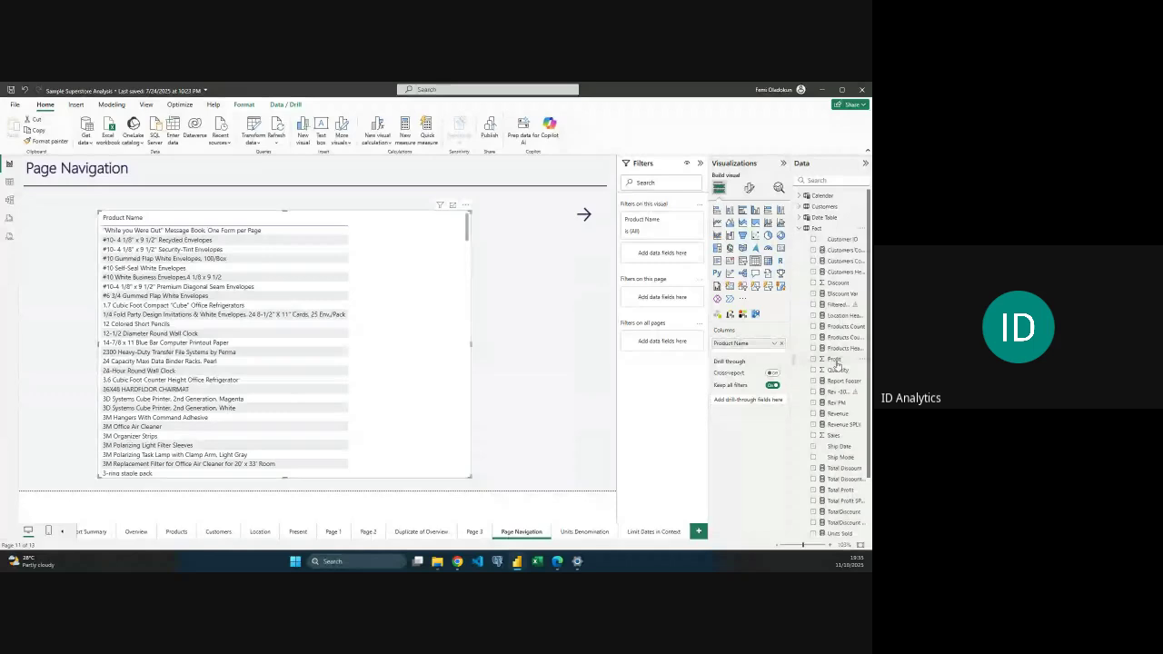
pyautogui.click(835, 360)
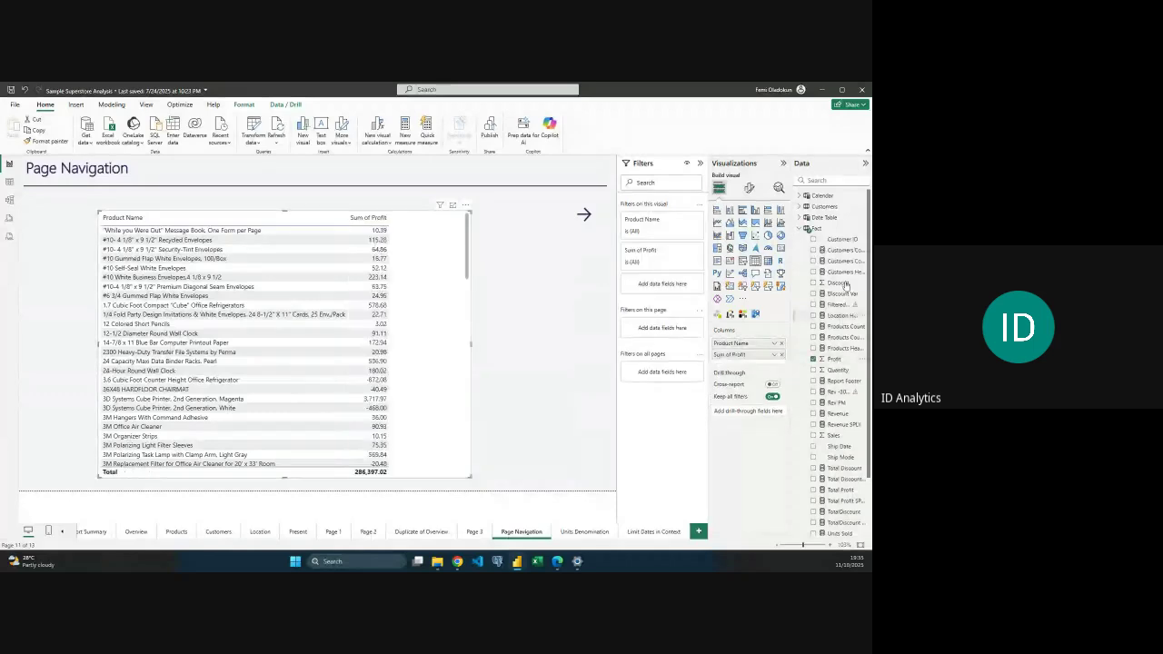
pyautogui.press('Escape')
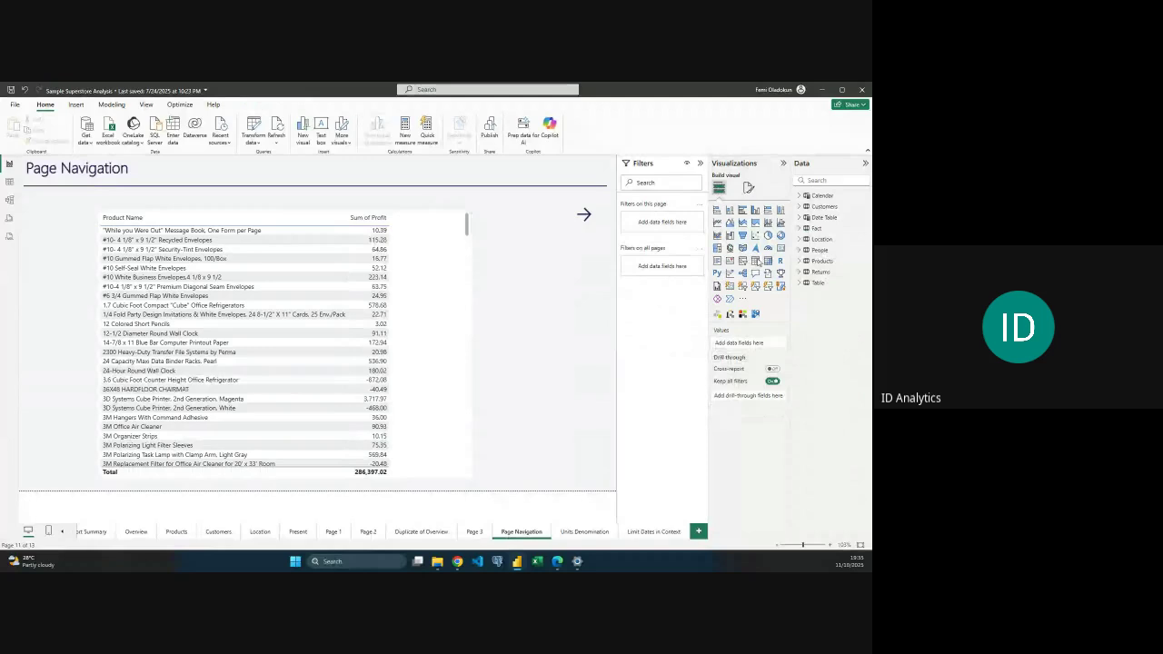
# Add an enlarged Customer Name slicer beside the table and filter it to the first listed customer.
pyautogui.click(743, 261)
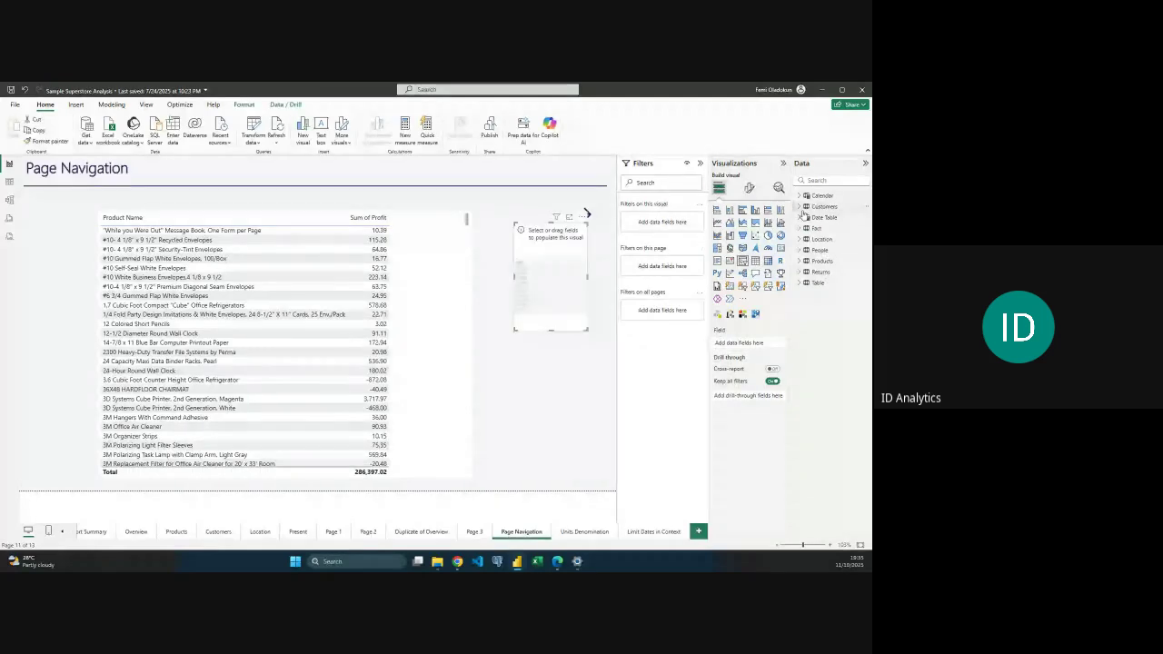
pyautogui.click(803, 207)
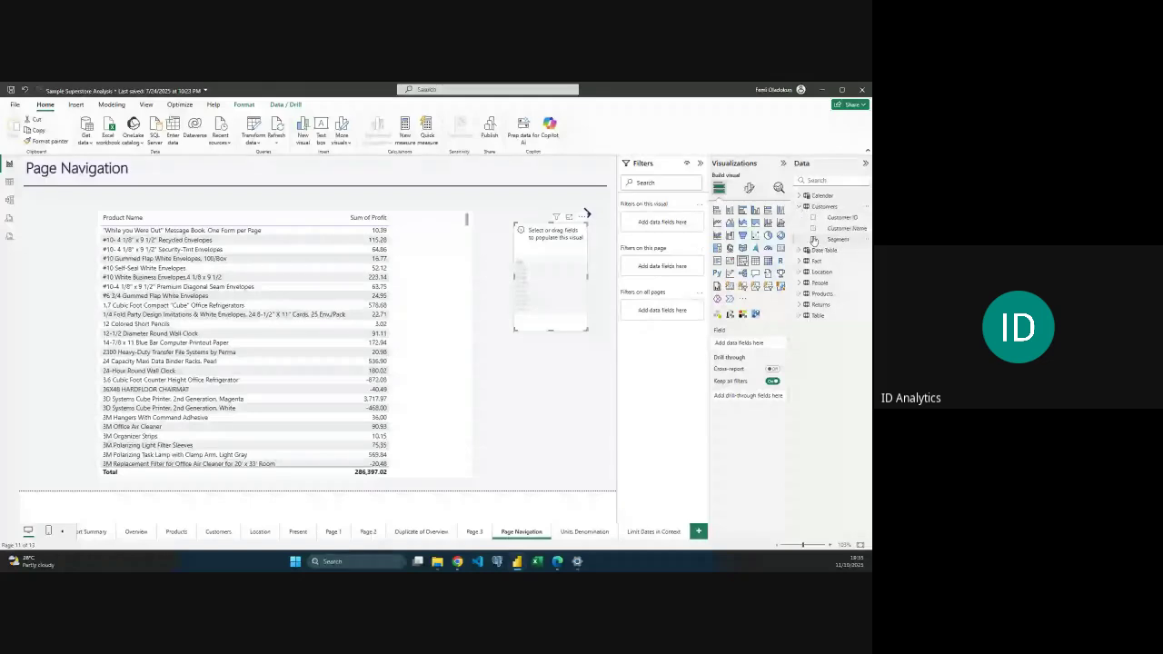
pyautogui.click(812, 228)
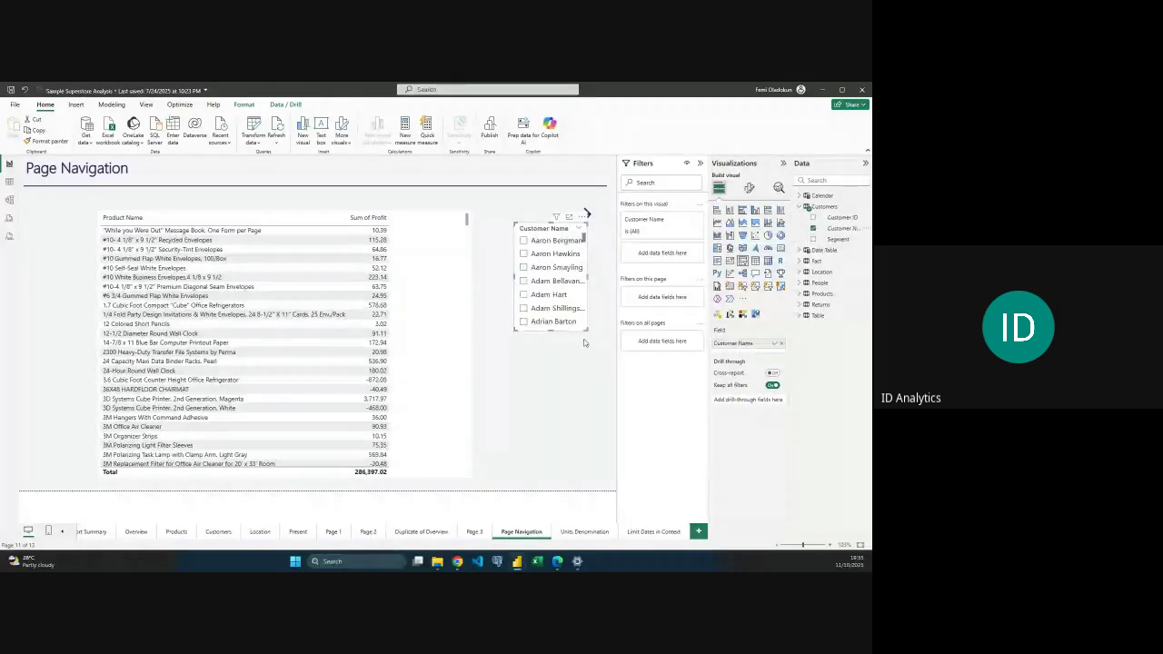
pyautogui.moveTo(587, 330); pyautogui.dragTo(607, 413)
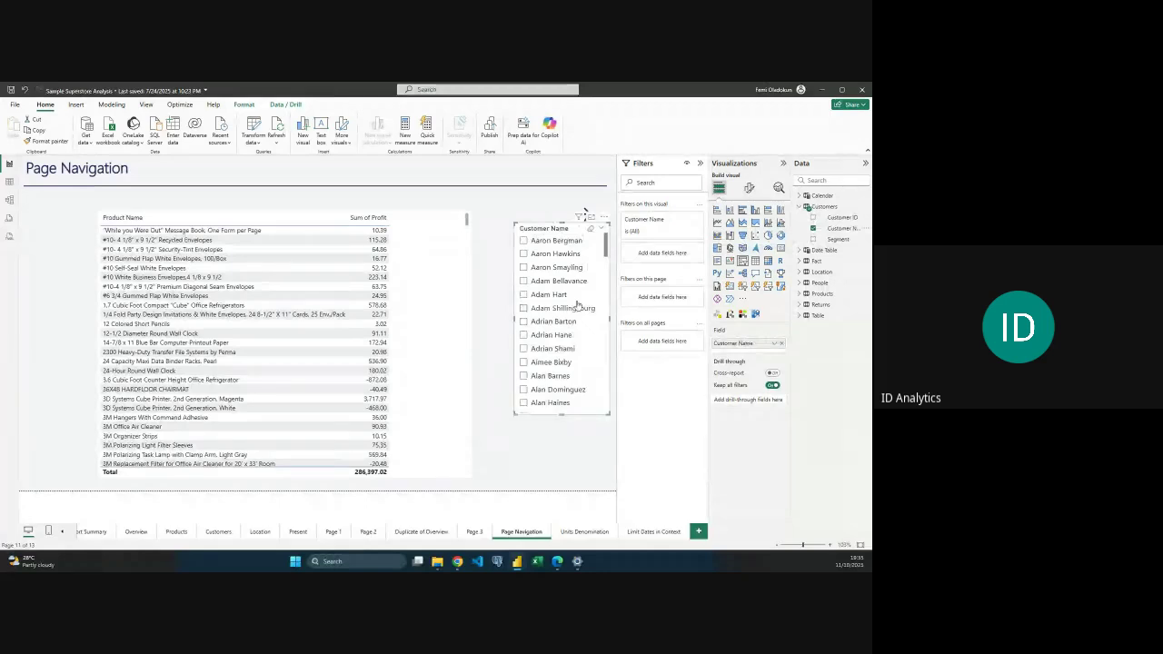
pyautogui.click(525, 241)
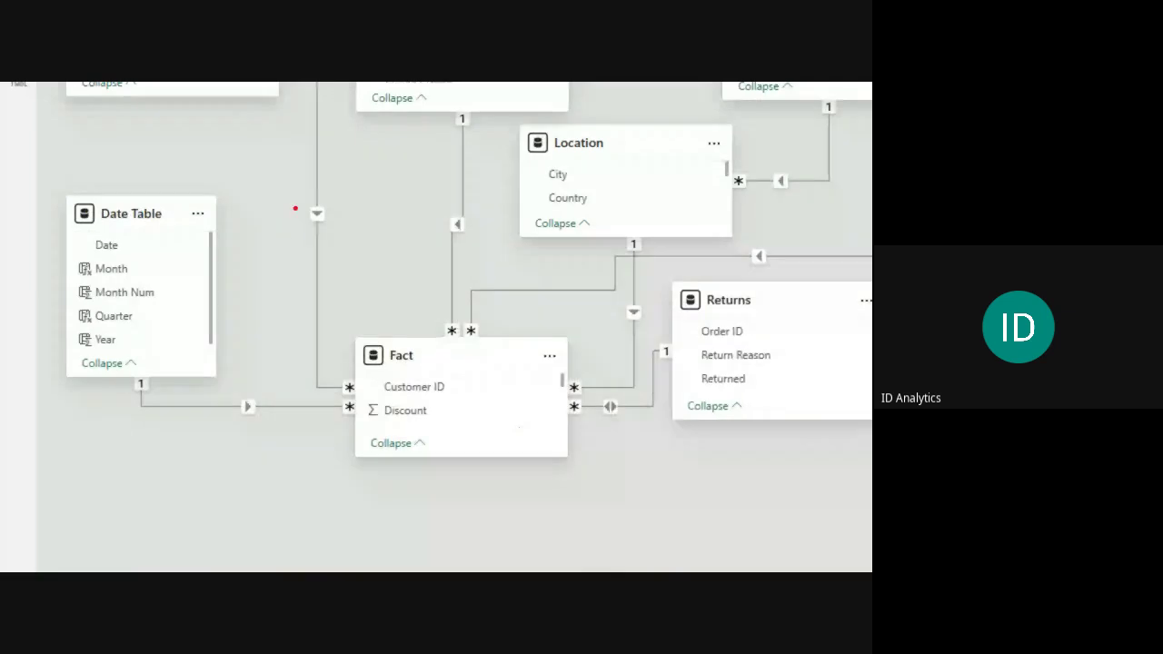
# Mark the filter direction from Customers to Fact on the zoomed model diagram and examine the relationships around the Fact table.
pyautogui.moveTo(295, 208)
pyautogui.mouseDown()
pyautogui.moveTo(295, 233)
pyautogui.moveTo(287, 209)
pyautogui.mouseUp()
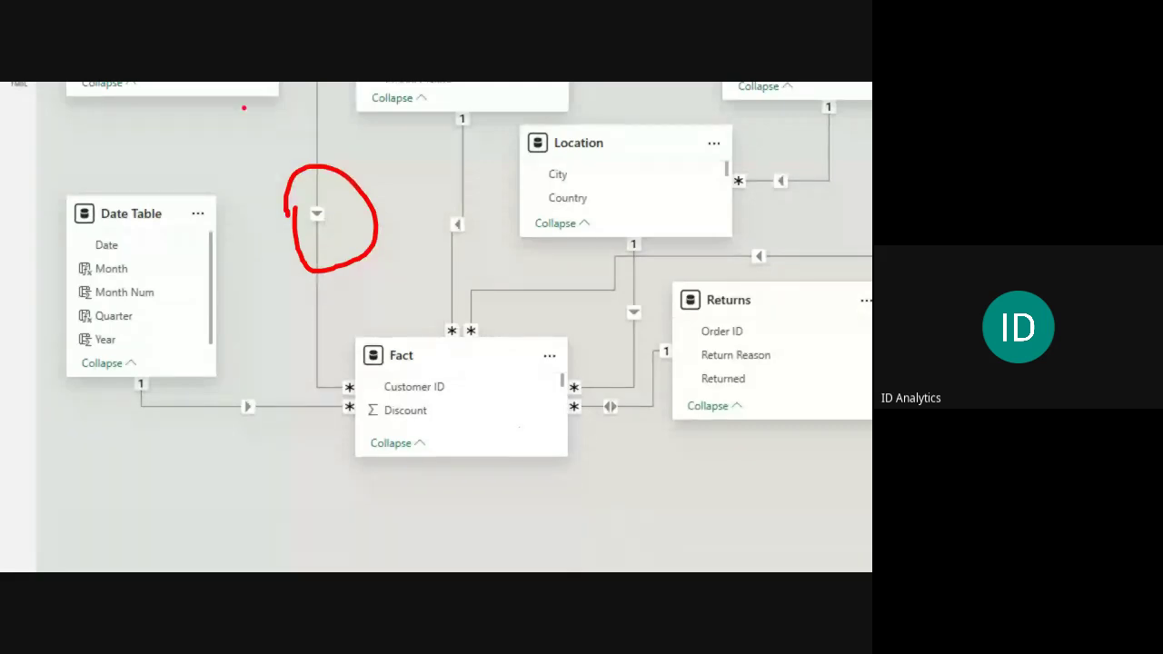
pyautogui.moveTo(225, 103); pyautogui.dragTo(320, 348)
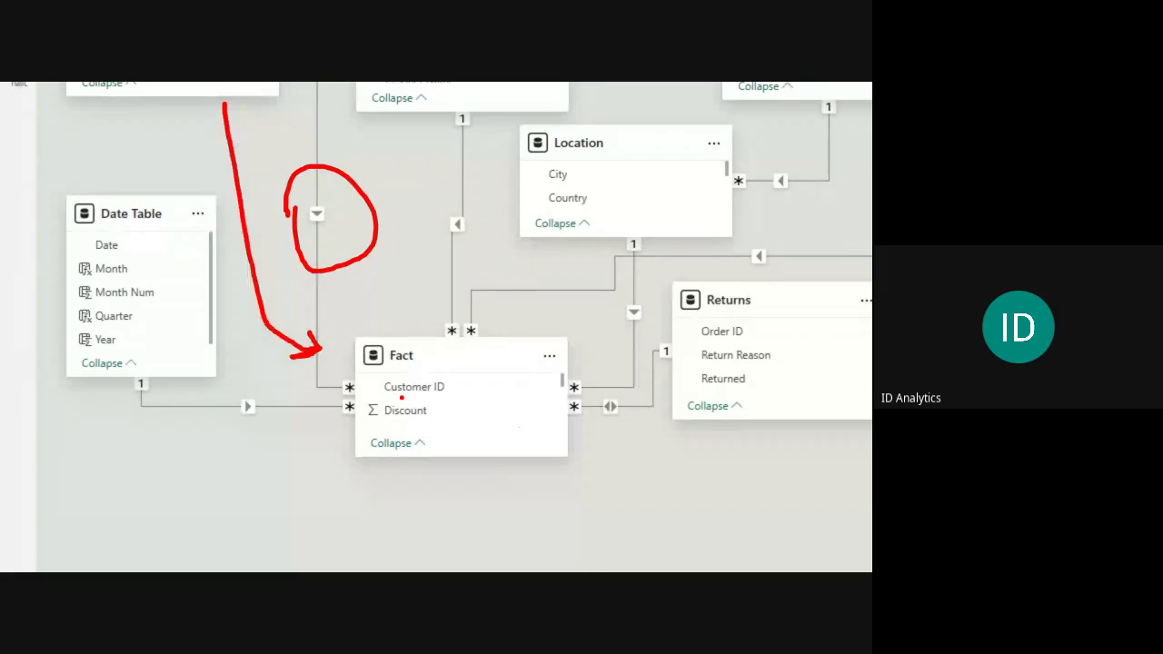
pyautogui.press('Escape')
pyautogui.scroll(-2, 473, 455)
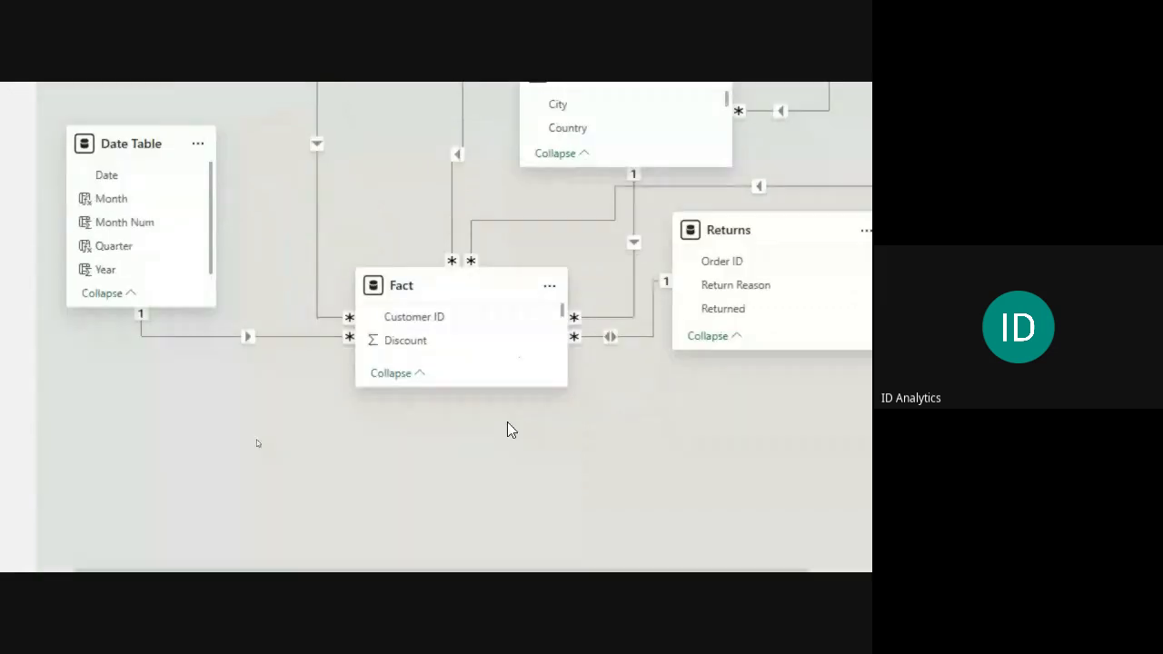
pyautogui.scroll(1, 507, 430)
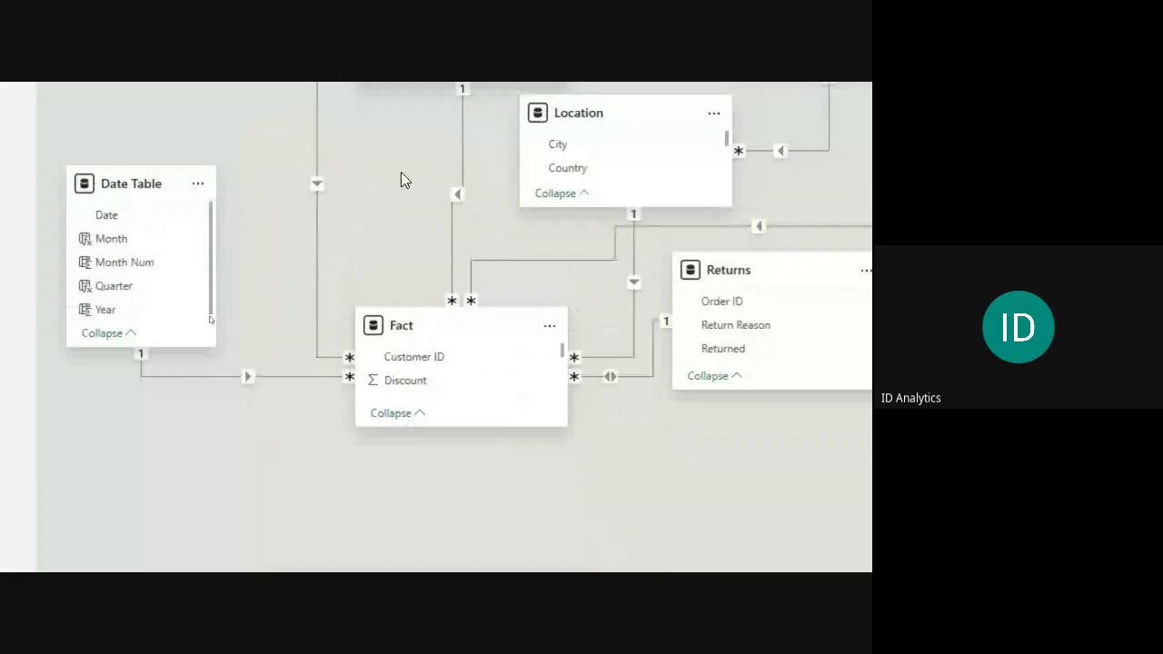
pyautogui.scroll(2, 403, 391)
pyautogui.moveTo(403, 391)
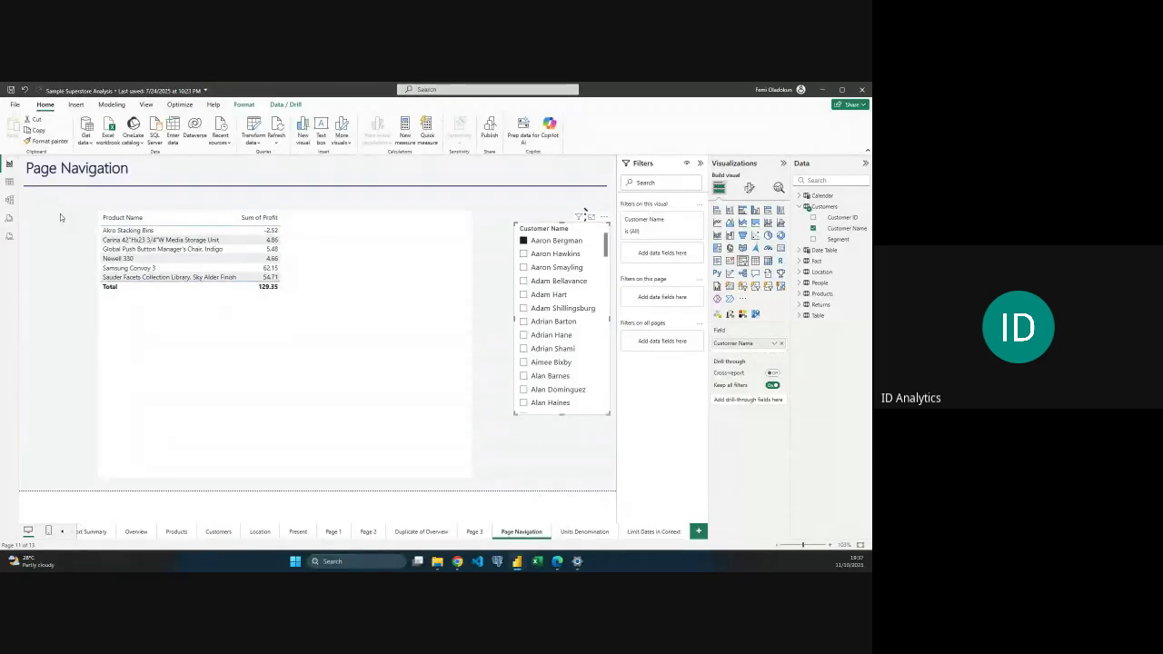
# Insert a page navigator on the Page Navigation page and widen it across the full page width.
pyautogui.click(60, 213)
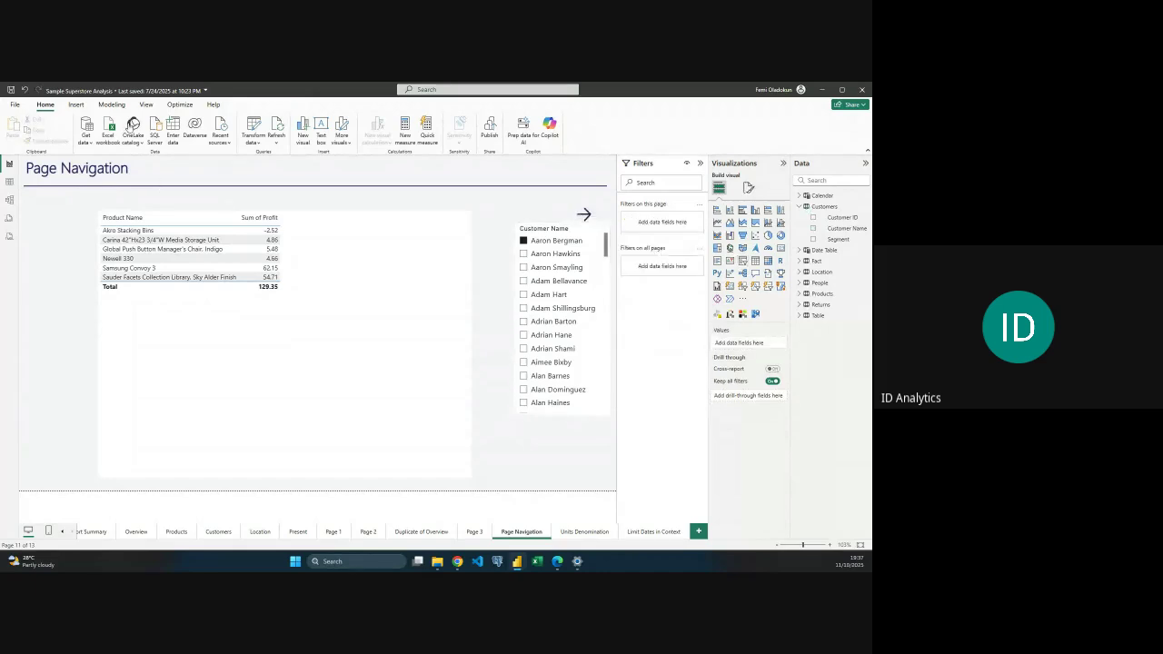
pyautogui.click(76, 106)
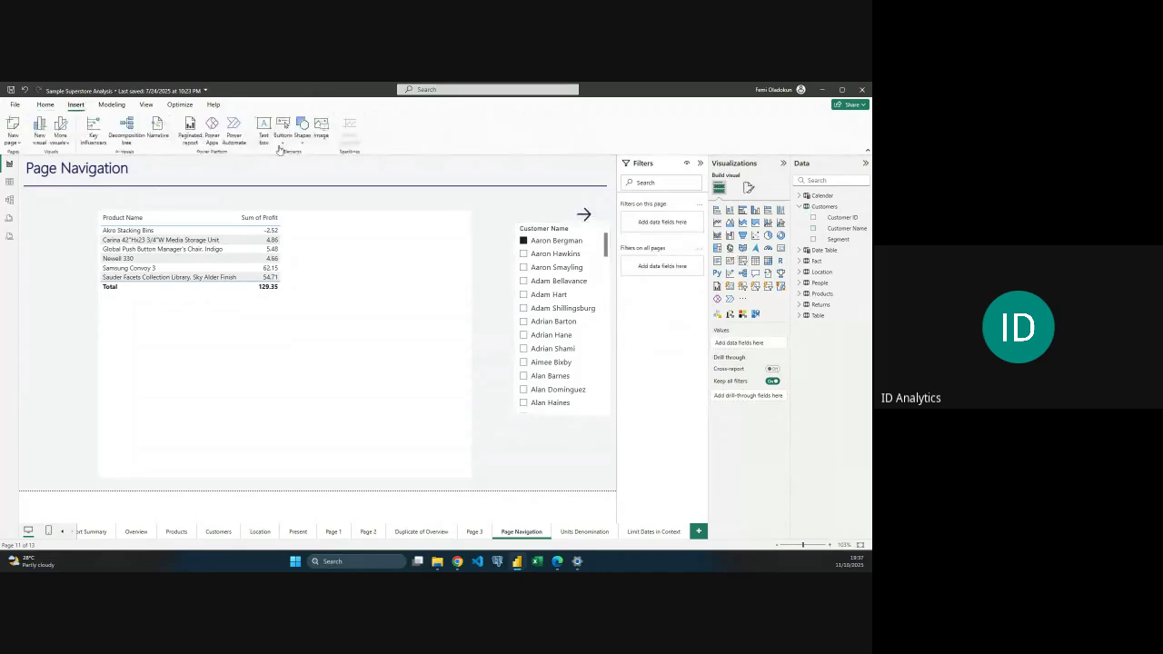
pyautogui.click(282, 142)
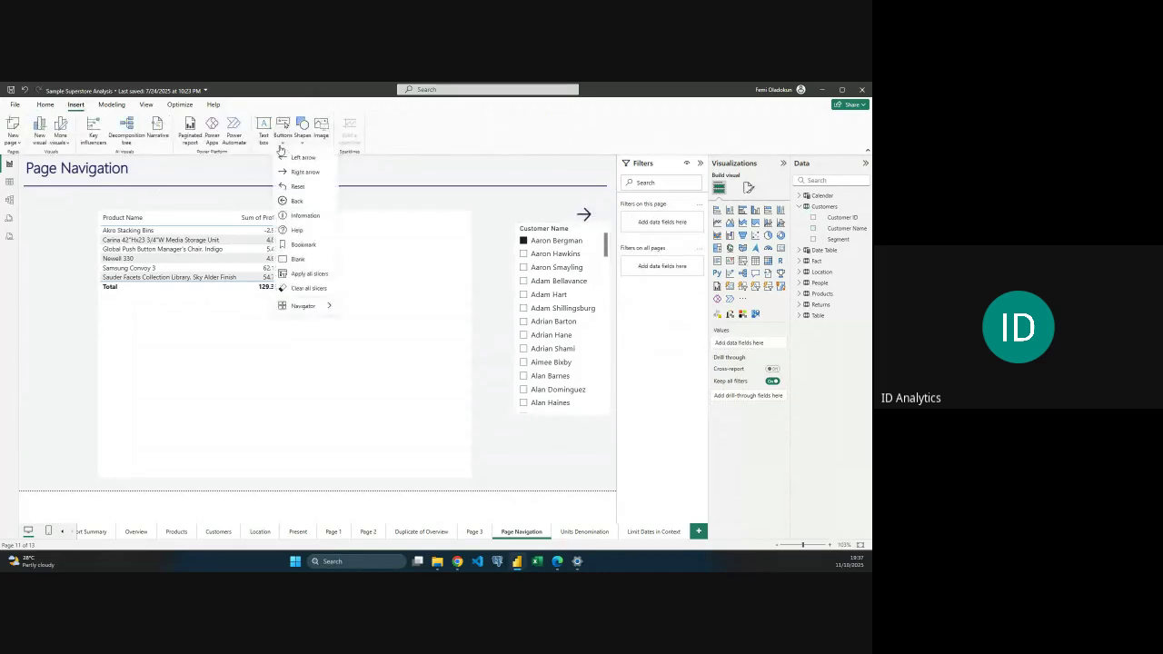
pyautogui.moveTo(304, 306)
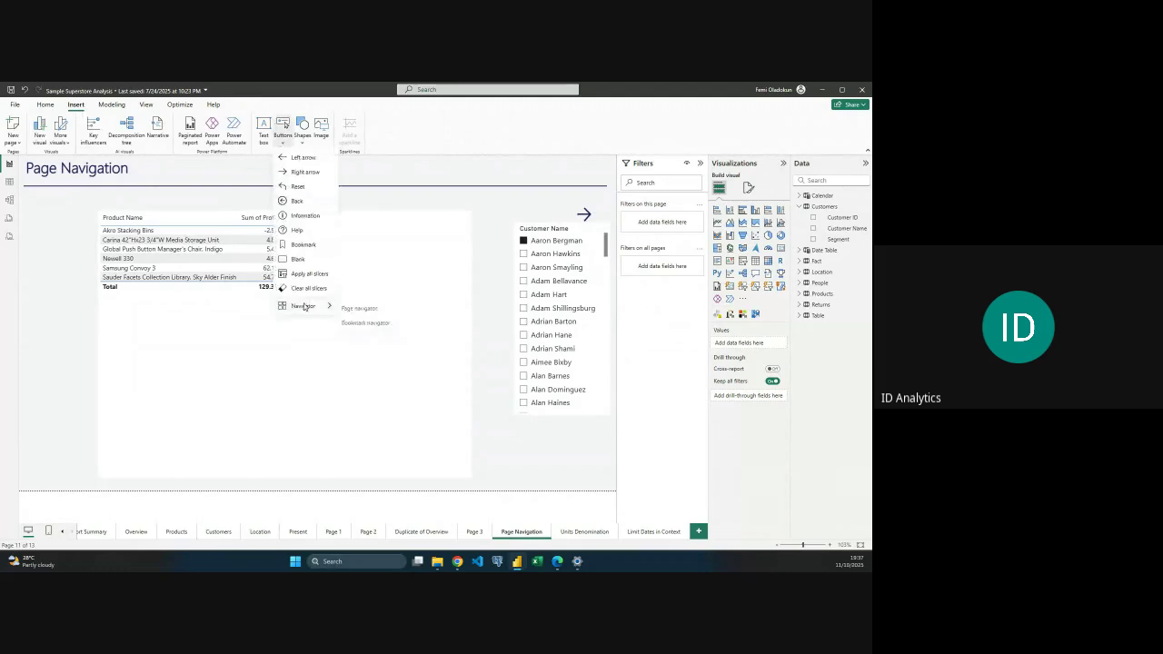
pyautogui.click(375, 309)
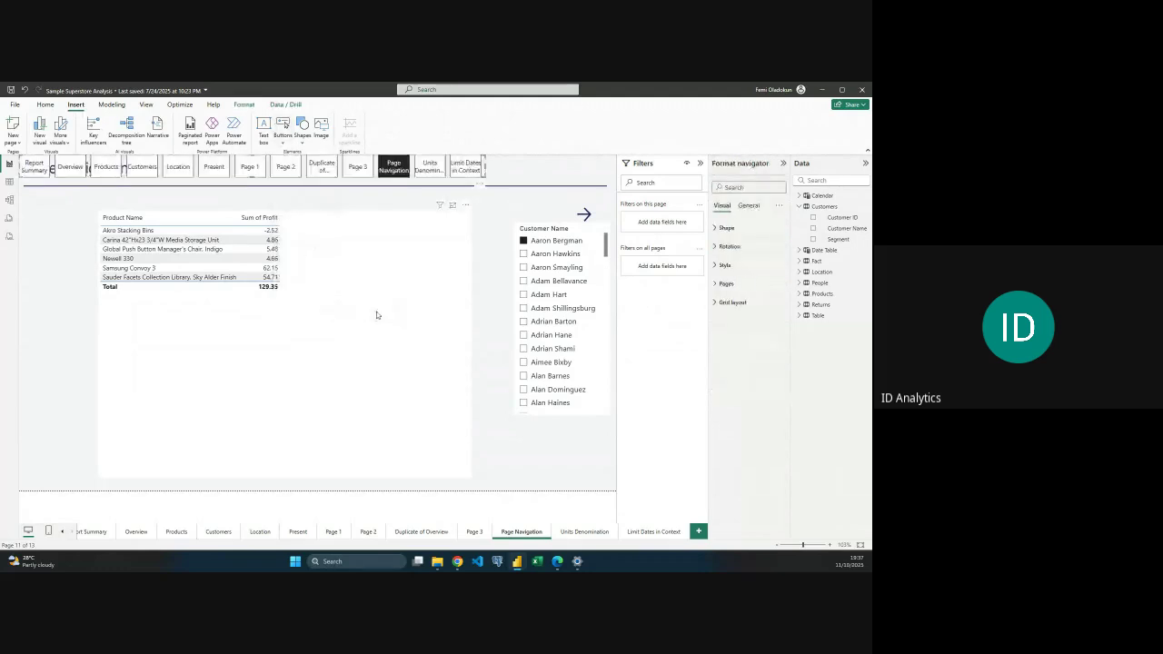
pyautogui.moveTo(483, 184); pyautogui.dragTo(616, 188)
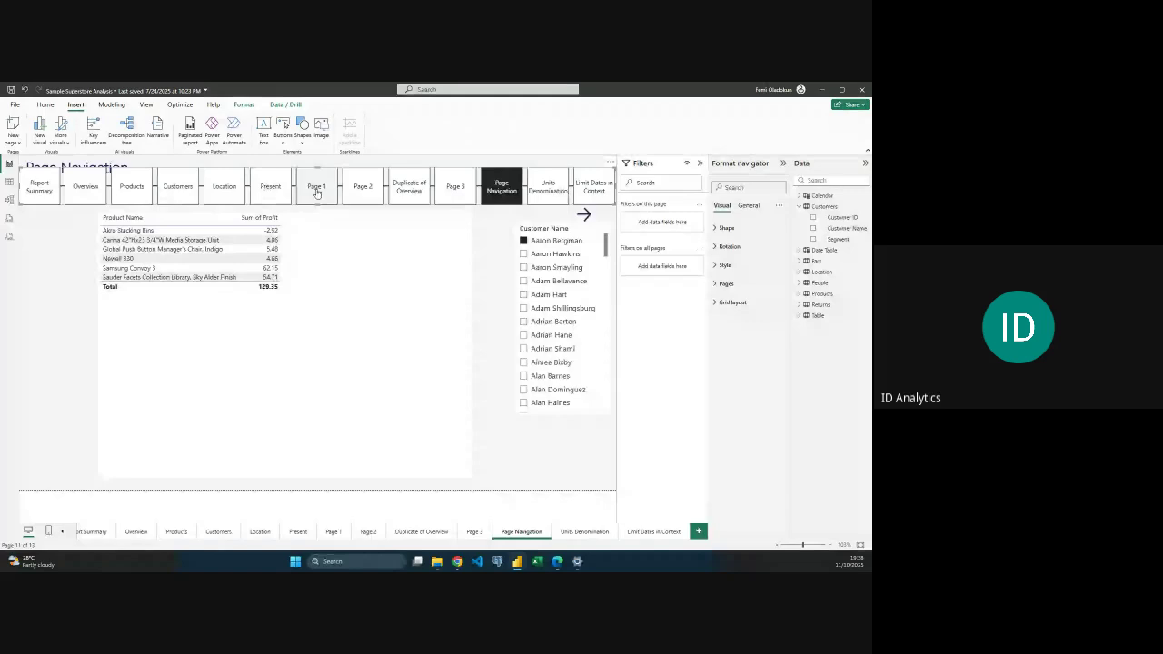
# Remove the page navigator from the report page and select the product profit table.
pyautogui.click(610, 163)
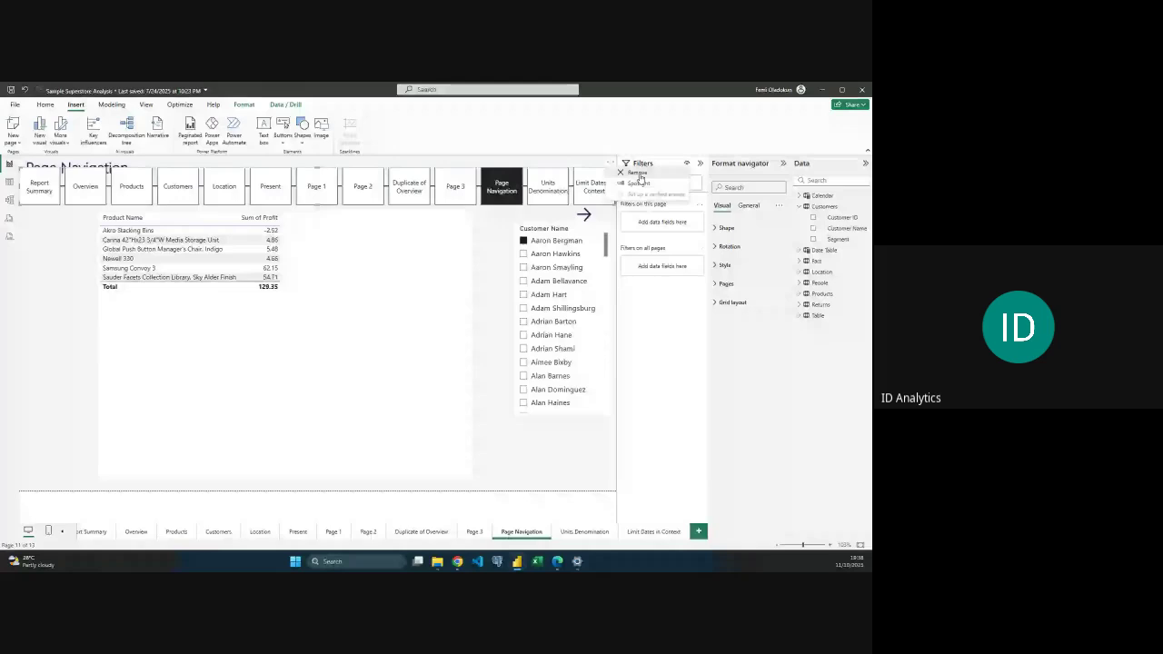
pyautogui.click(639, 174)
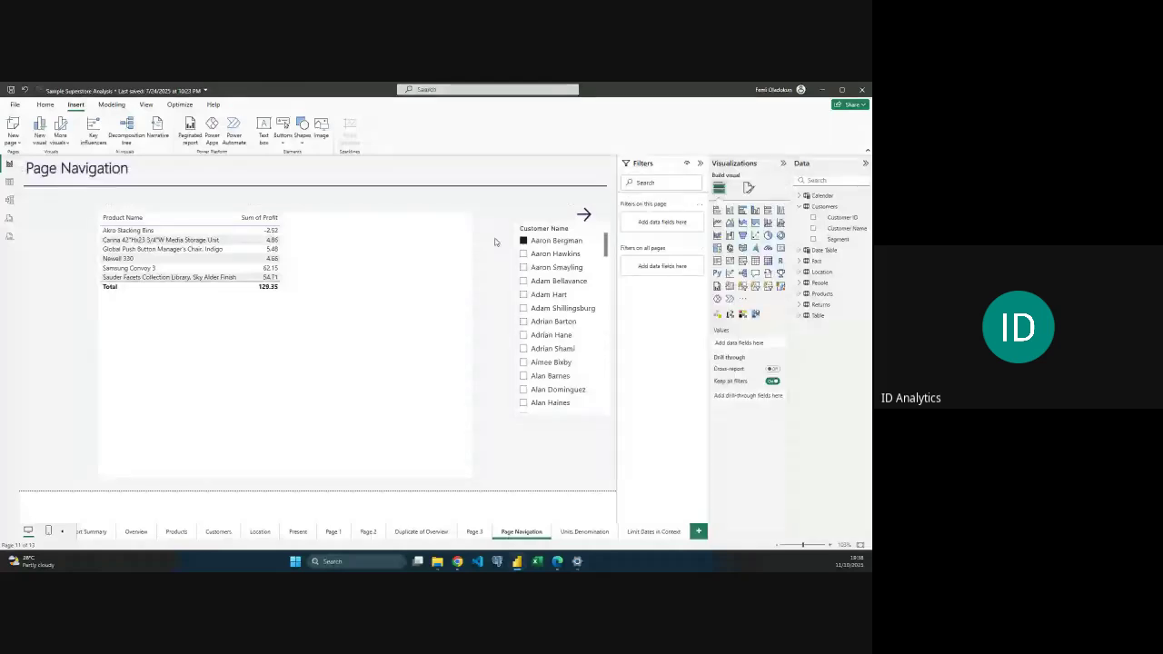
pyautogui.click(443, 273)
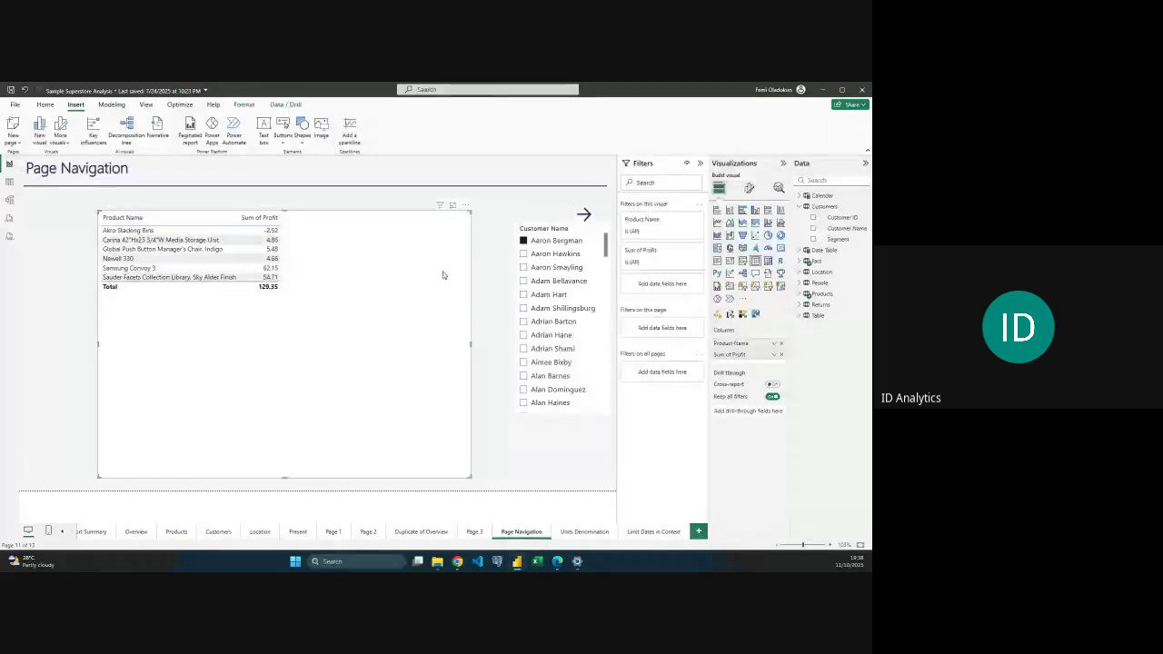
# Delete the product profit table and the Customer Name slicer from the Page Navigation page.
pyautogui.press('Delete')
pyautogui.click(604, 415)
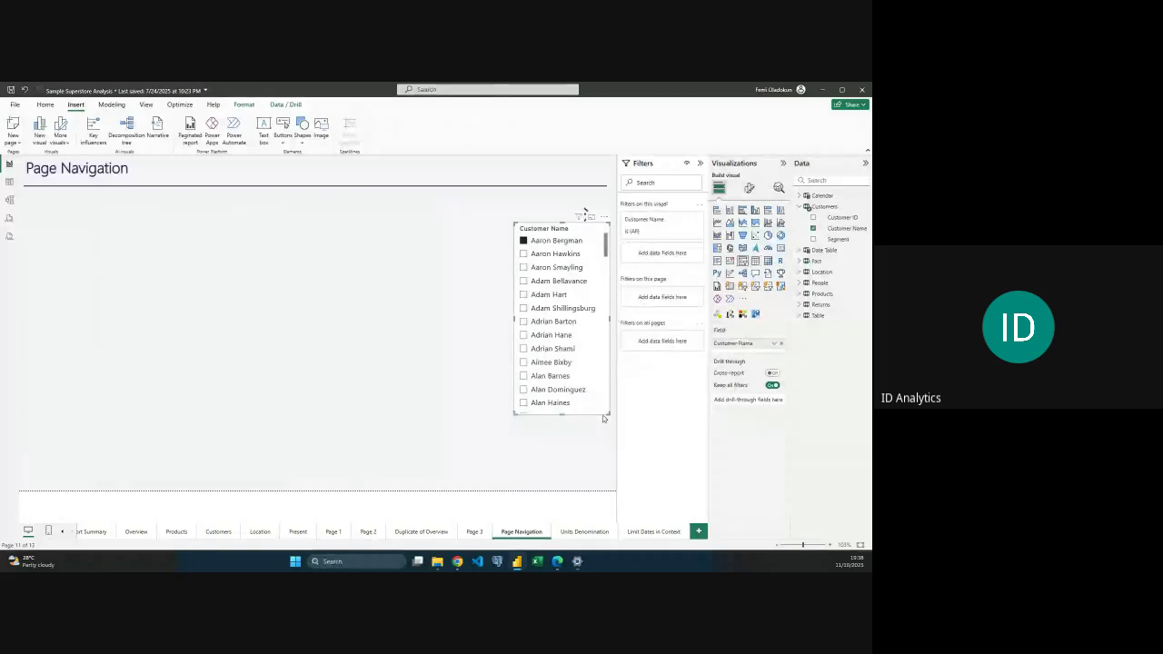
pyautogui.press('Delete')
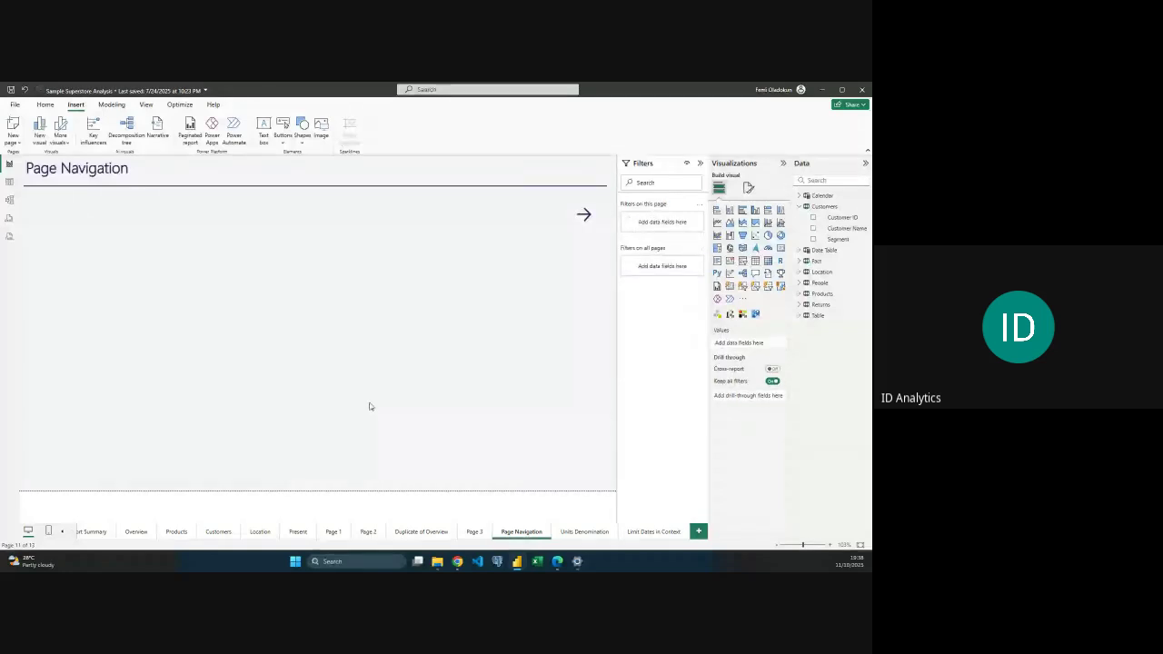
# Start a manually entered table and rename its first column PageNames.
pyautogui.click(46, 106)
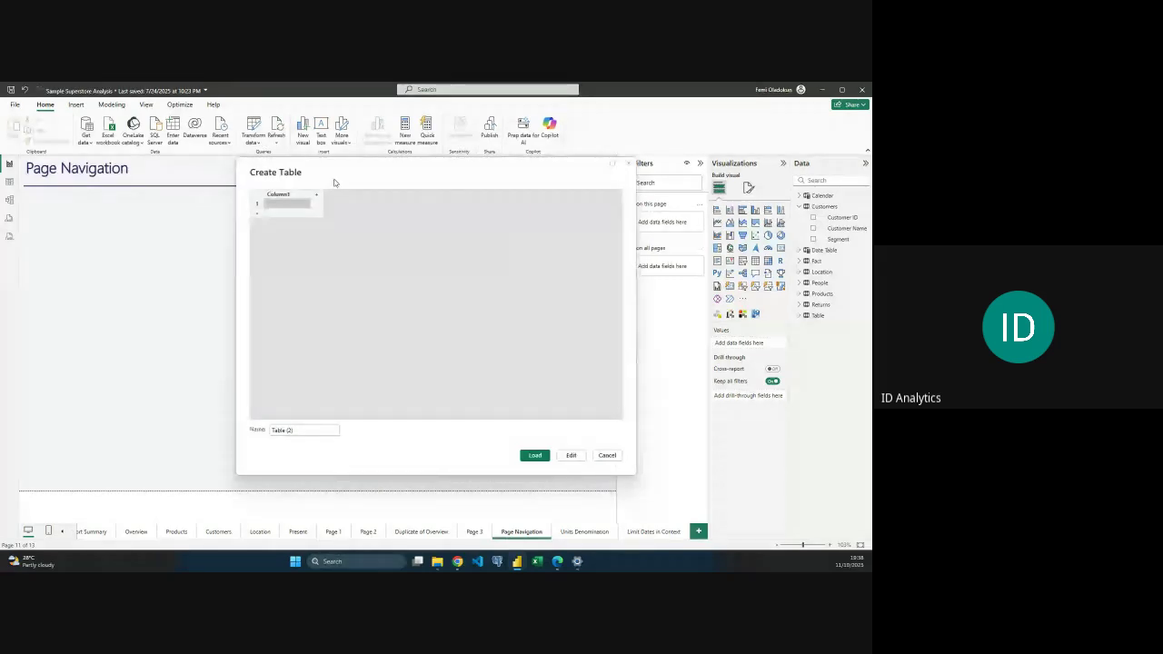
pyautogui.doubleClick(283, 195)
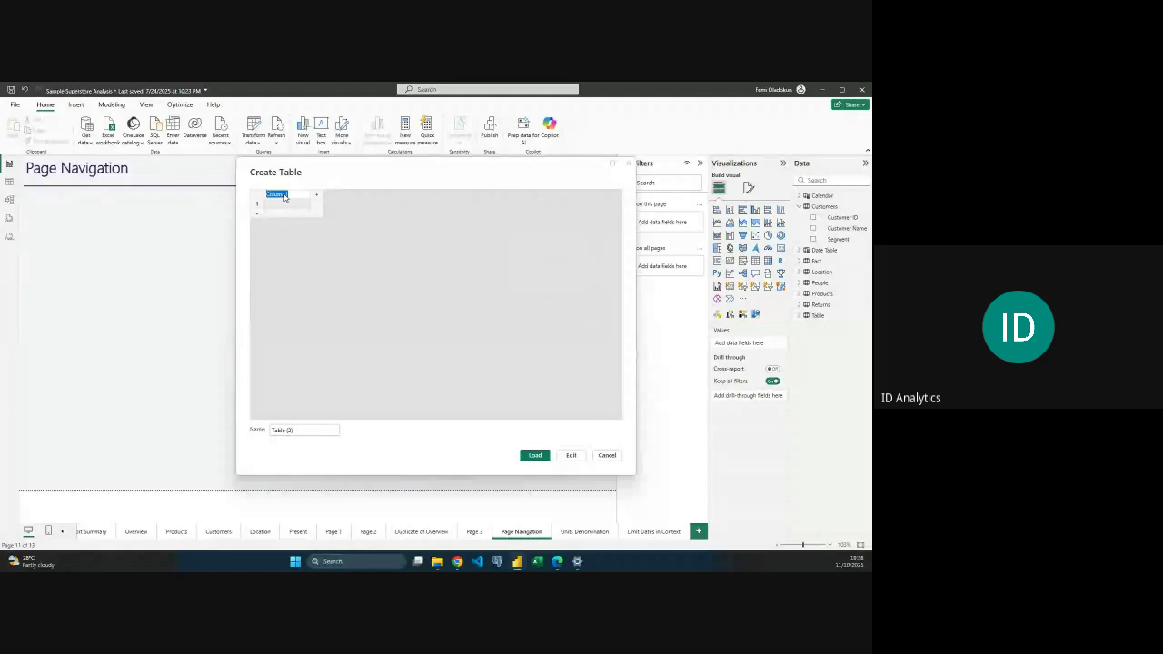
pyautogui.write('PageNames')
pyautogui.press('Return')
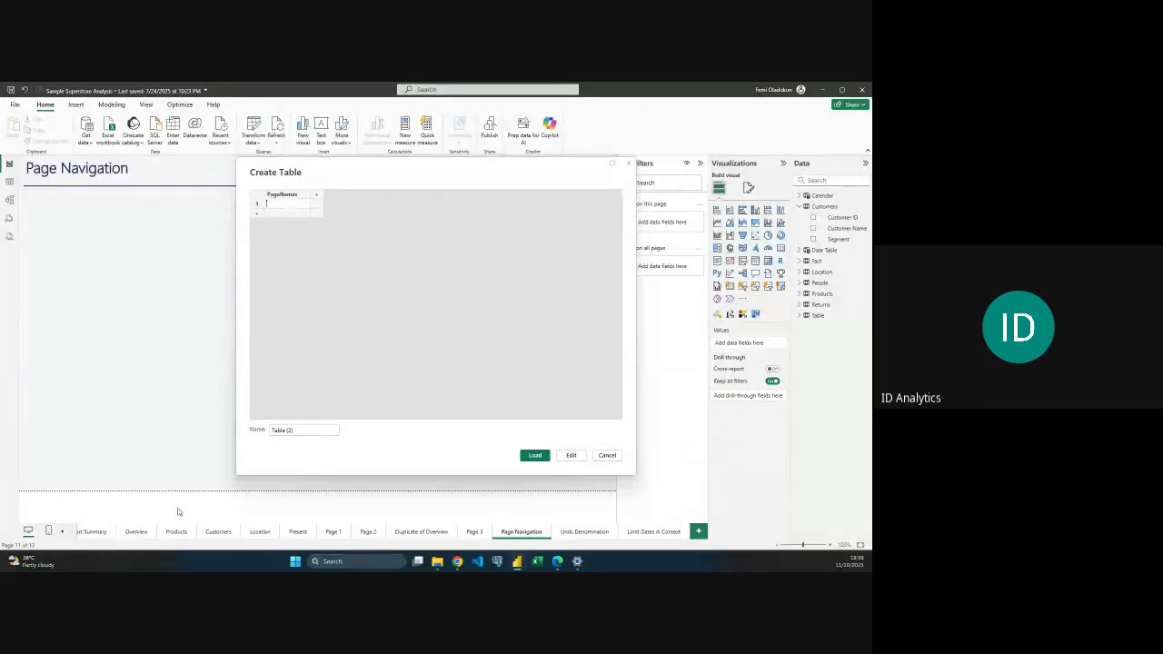
# Fill the PageNames column with the rows Overview, Products, Location and Customers.
pyautogui.write('Overview')
pyautogui.click(282, 214)
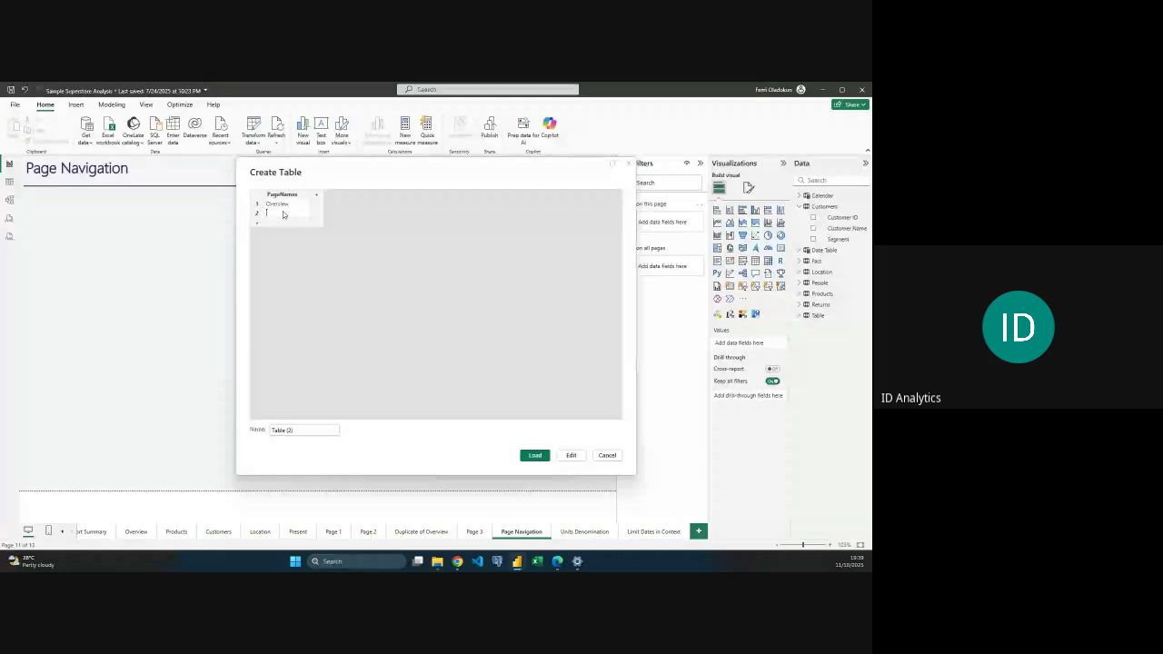
pyautogui.write('Products')
pyautogui.press('Return')
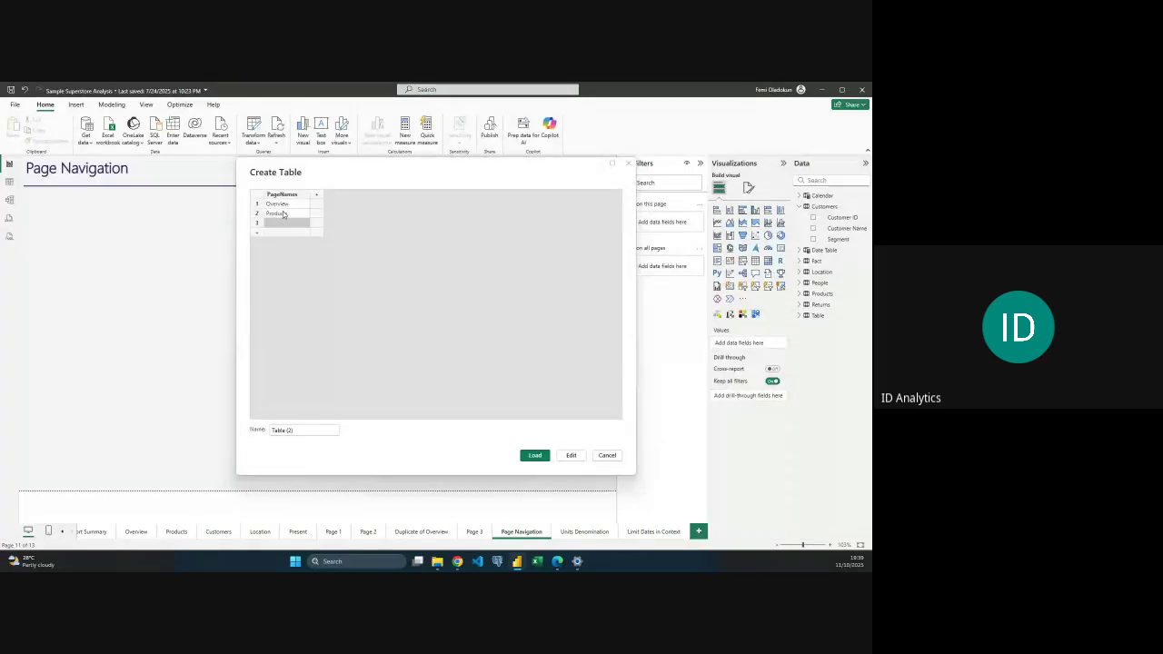
pyautogui.write('Location')
pyautogui.press('Return')
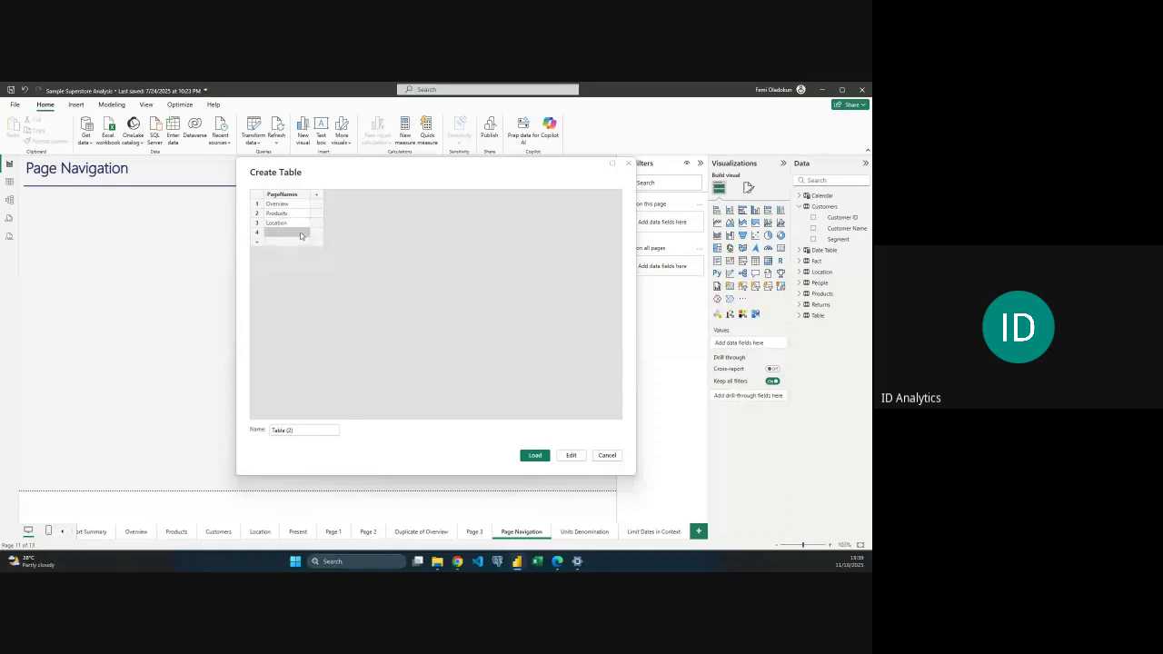
pyautogui.write('Customers')
pyautogui.click(295, 270)
# Name the new table PageNavigation and load it into the model.
pyautogui.moveTo(299, 430); pyautogui.dragTo(264, 436)
pyautogui.write('PageNavigation')
pyautogui.click(534, 456)
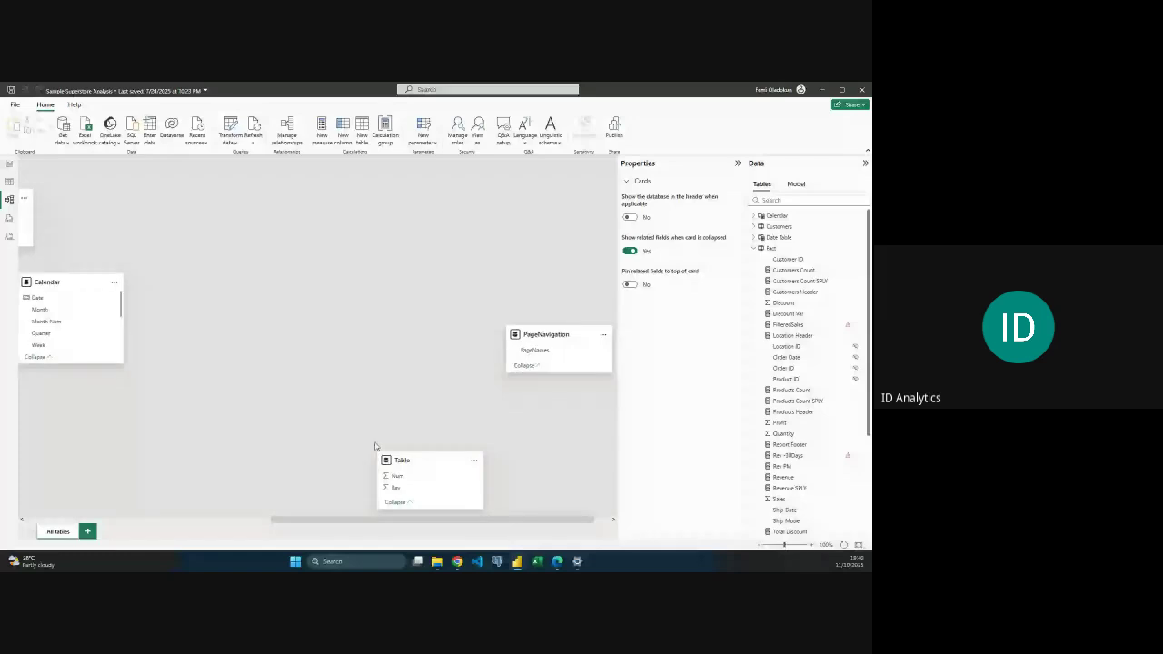
# Move the PageNavigation table in the model diagram to the free space below the Date Table.
pyautogui.moveTo(556, 342); pyautogui.dragTo(173, 435)
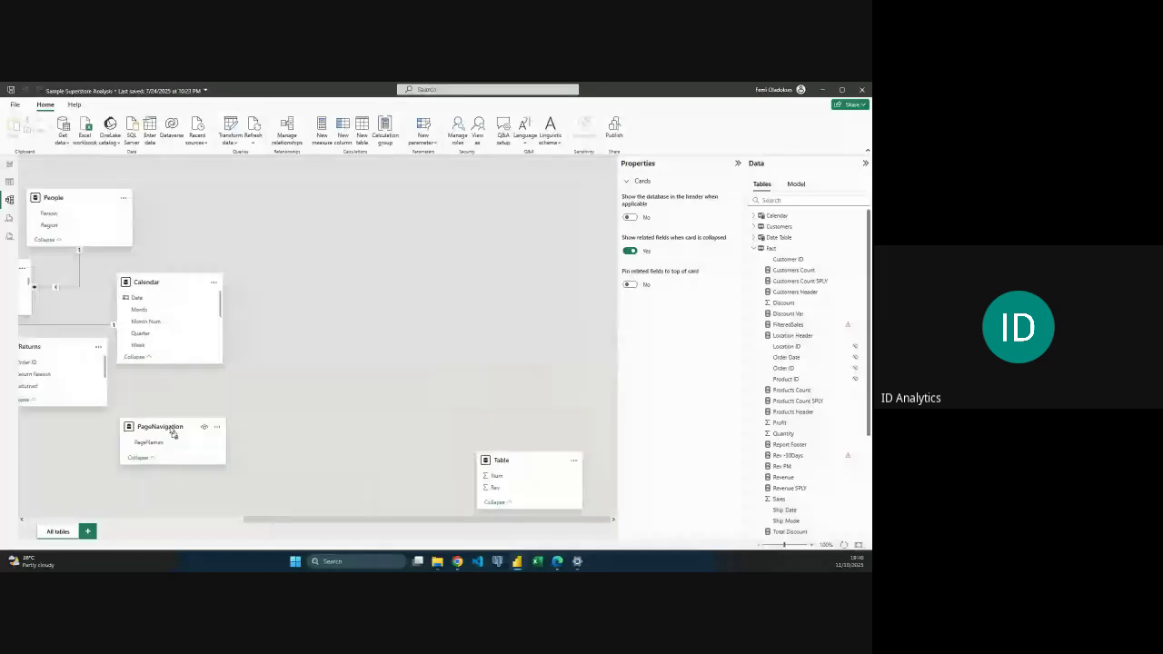
pyautogui.hscroll(-5, 272, 436)
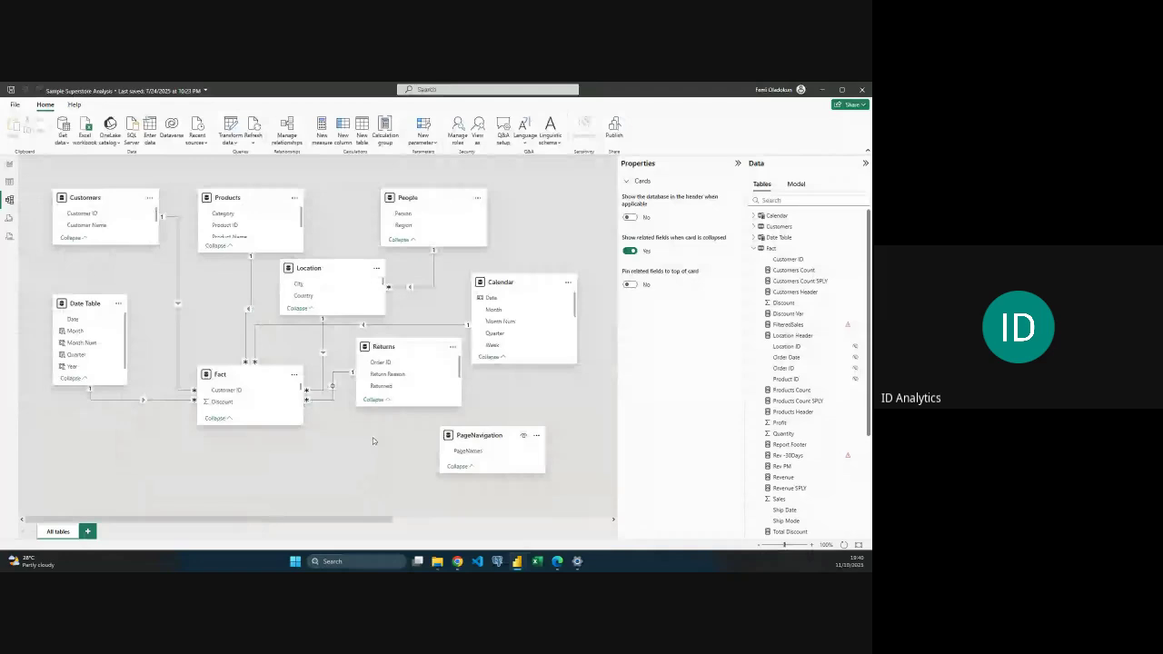
pyautogui.moveTo(460, 434); pyautogui.dragTo(73, 449)
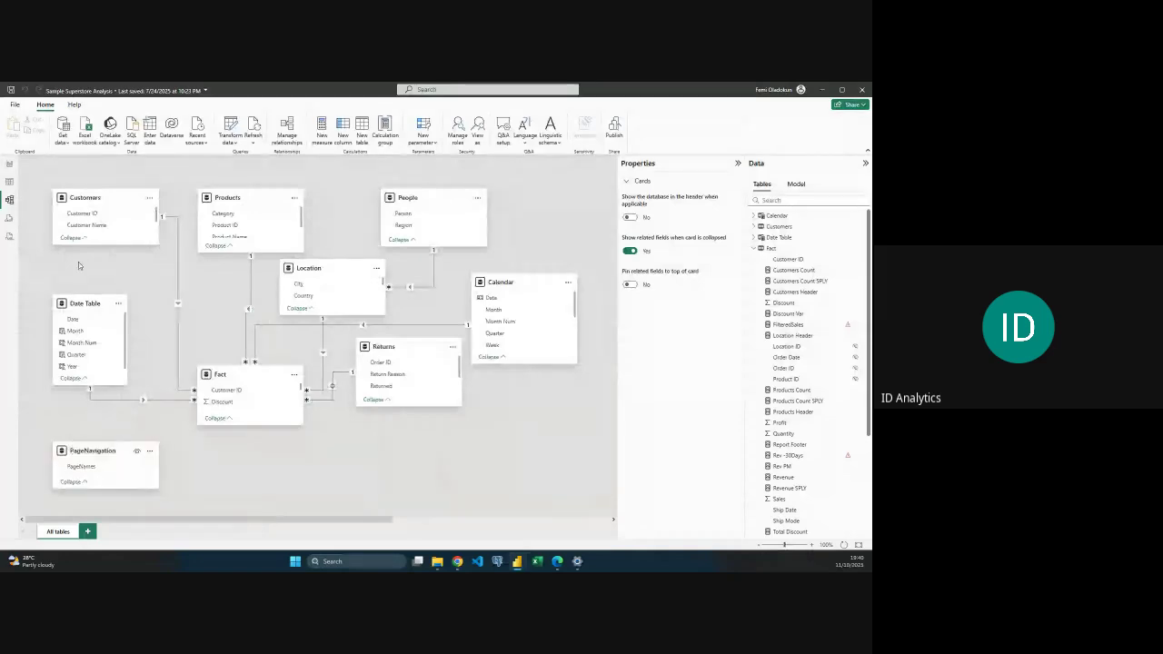
# Add a slicer on PageNames to the Page Navigation report page, make it taller and shift it slightly left.
pyautogui.click(10, 165)
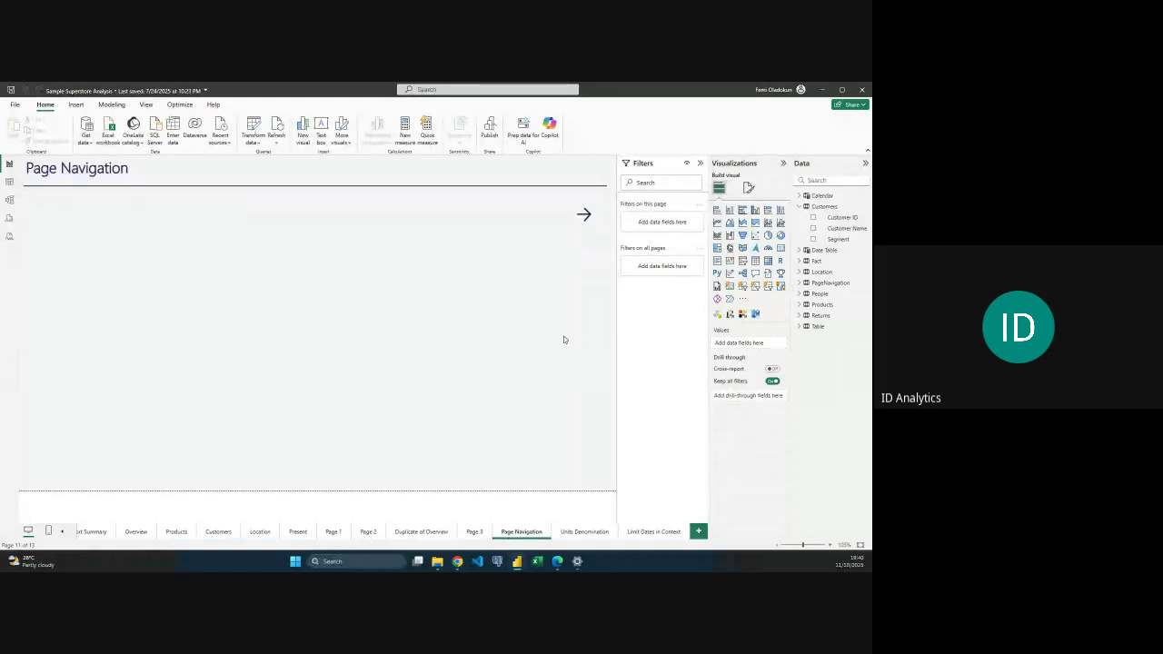
pyautogui.click(743, 261)
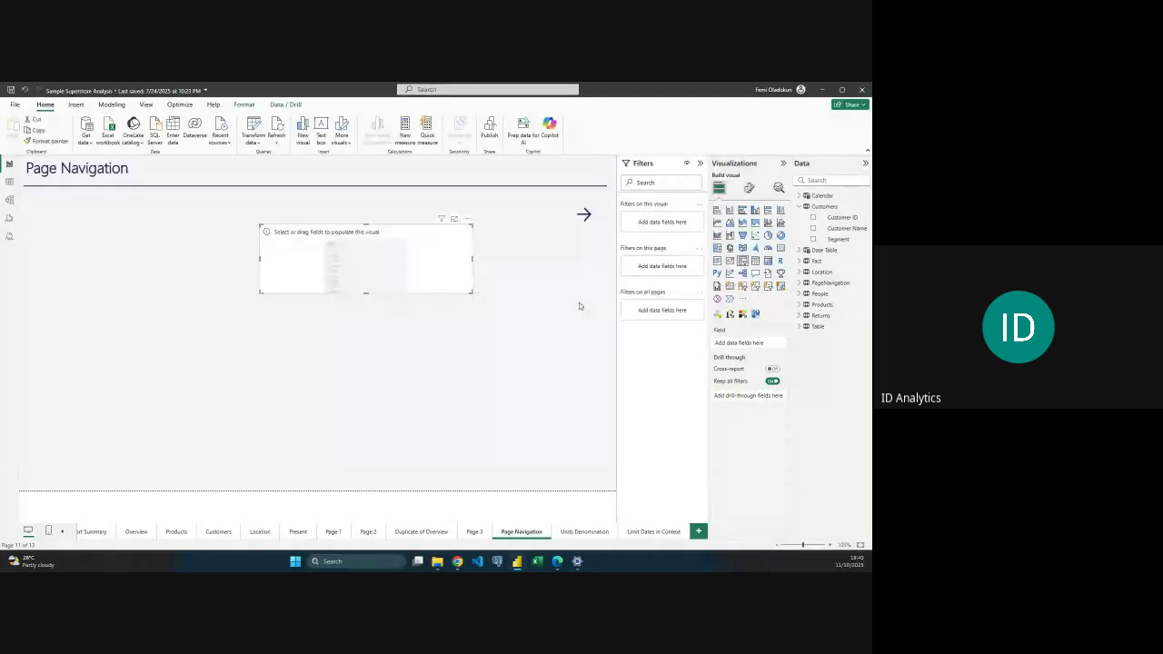
pyautogui.click(801, 207)
pyautogui.click(803, 251)
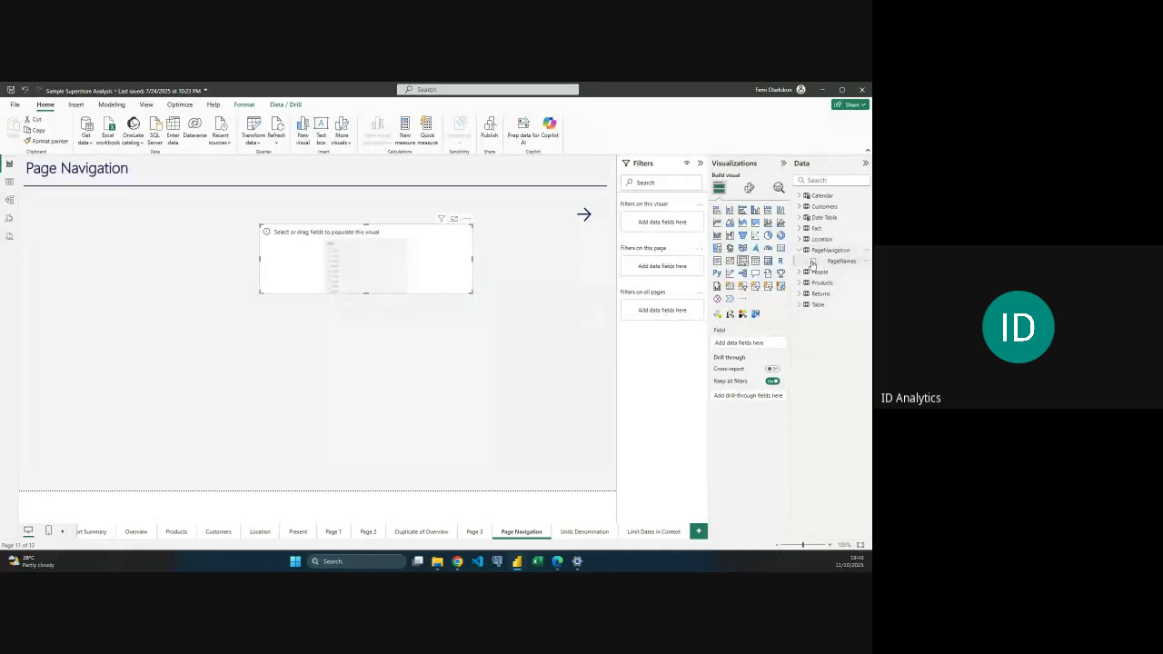
pyautogui.click(812, 262)
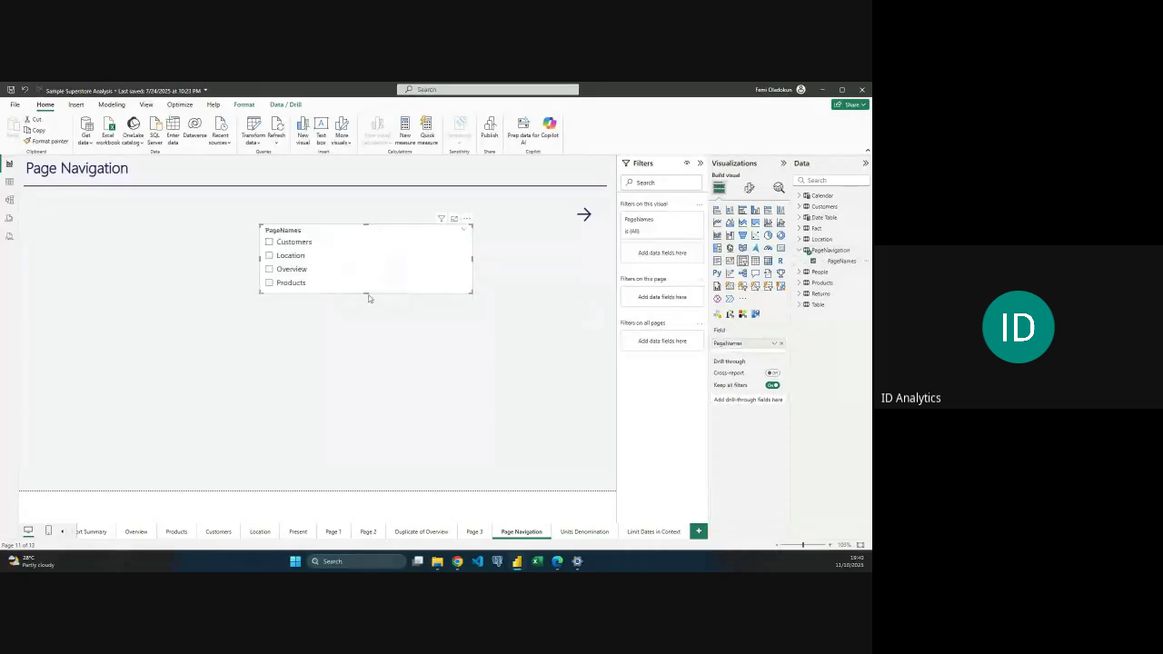
pyautogui.moveTo(368, 298); pyautogui.dragTo(368, 341)
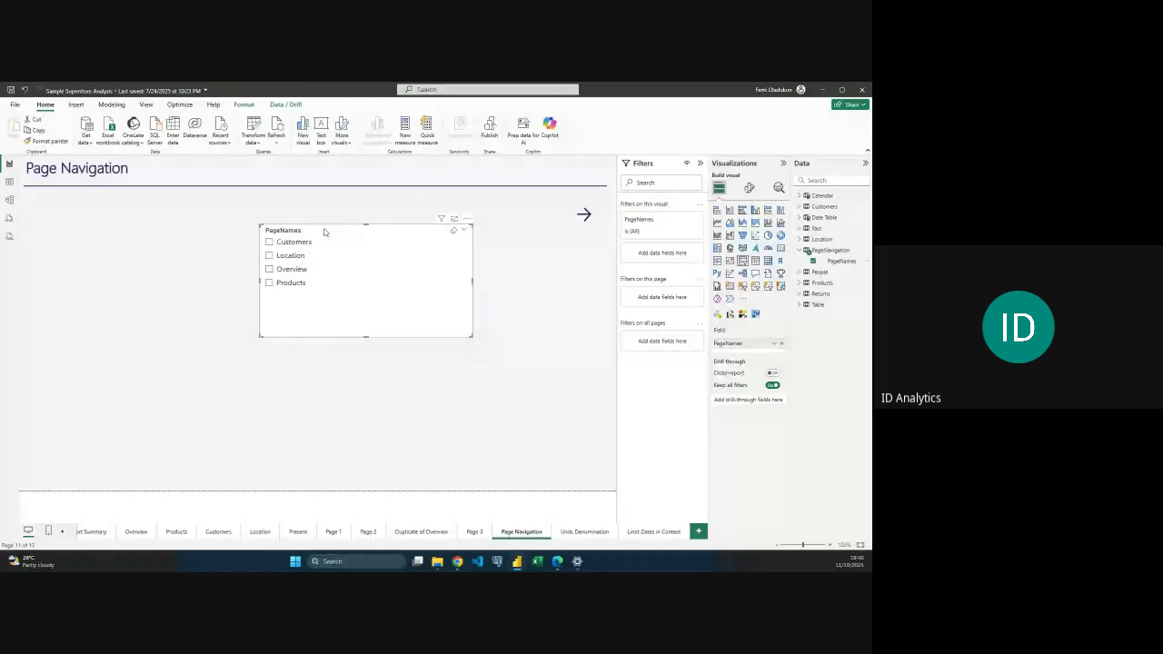
pyautogui.moveTo(326, 232); pyautogui.dragTo(292, 240)
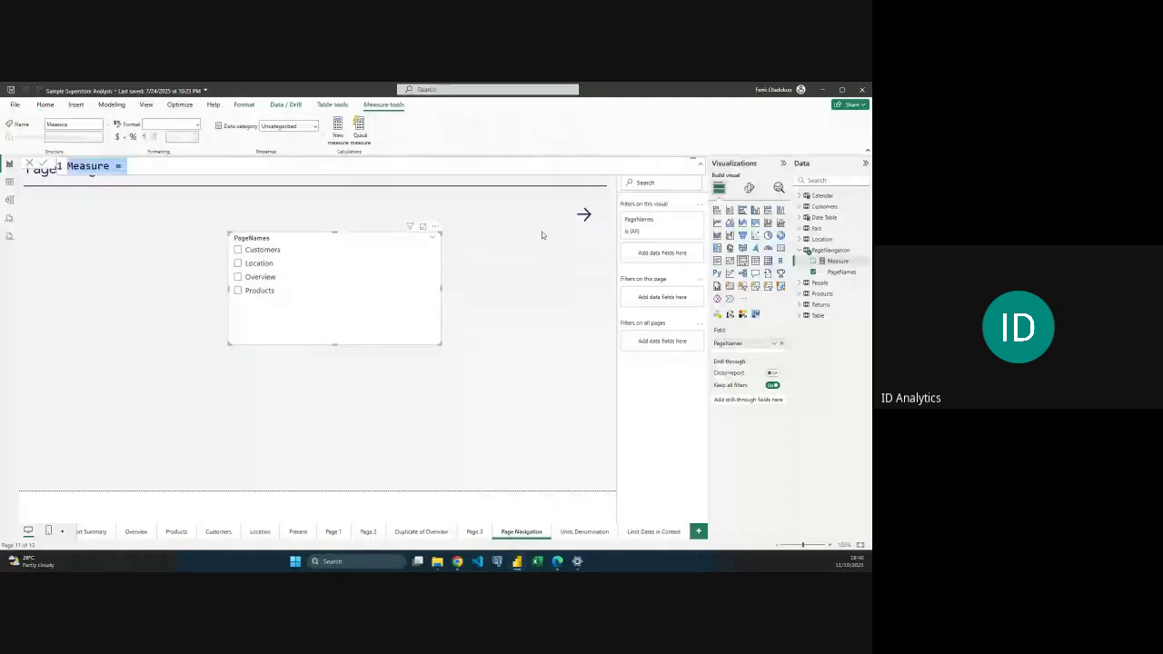
# Create the measure SelectedPage = SELECTEDVALUE( PageNavigation[PageNames] ) in the PageNavigation table.
pyautogui.write('SelectedPage ')
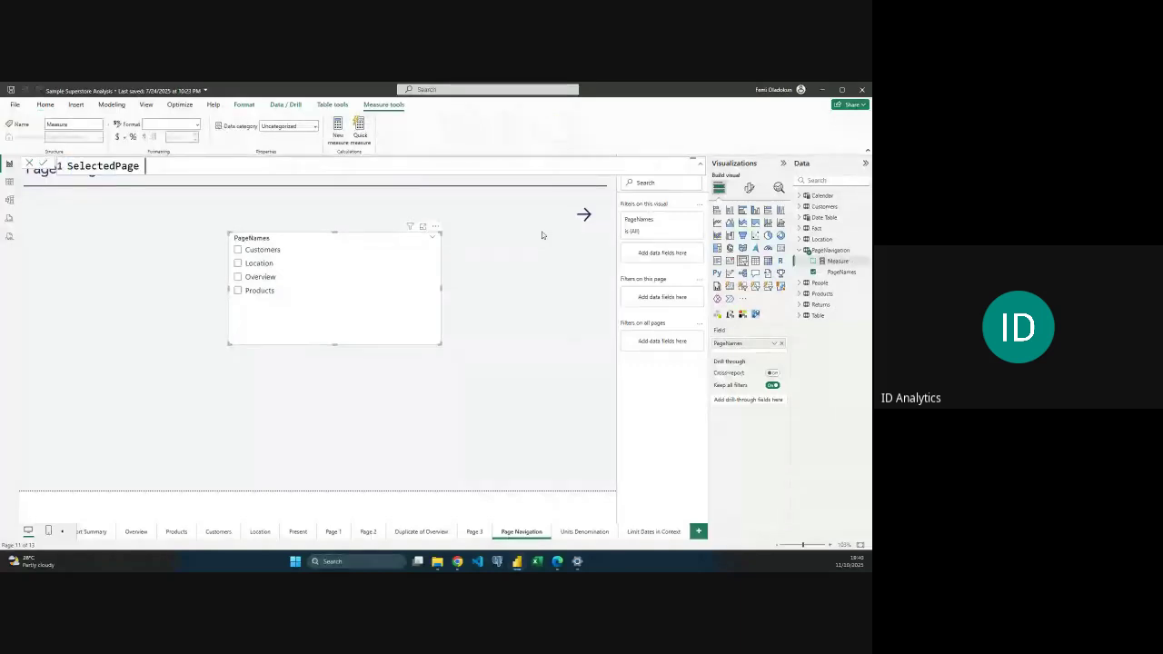
pyautogui.write('=')
pyautogui.hotkey('shift', 'Return')
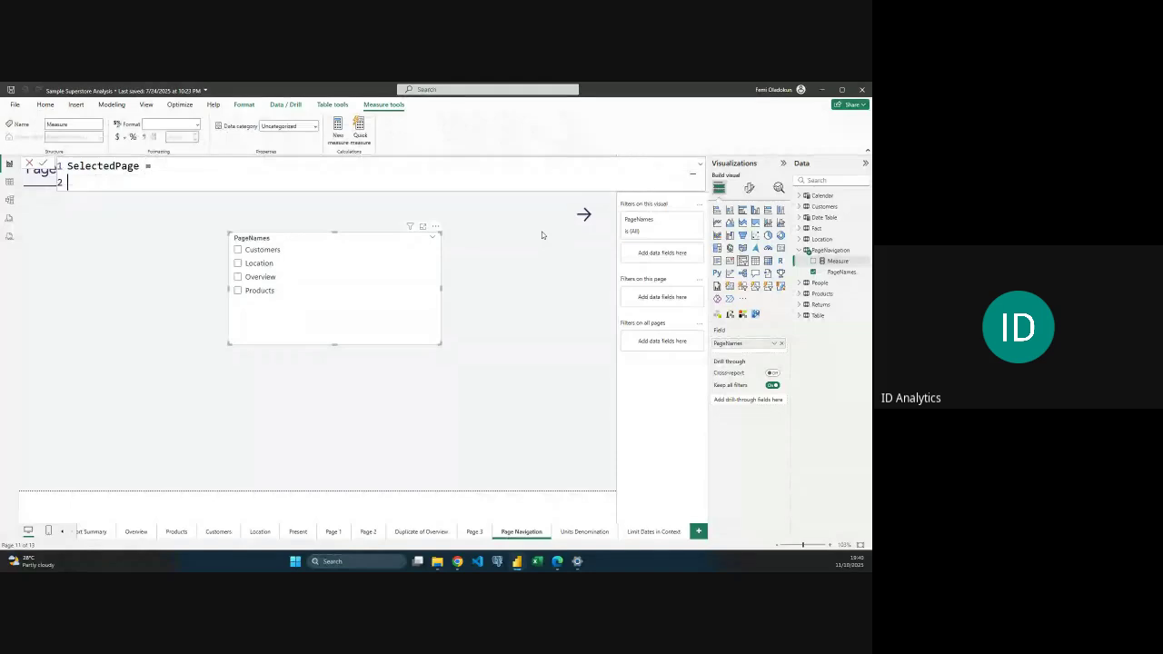
pyautogui.write('selectedva')
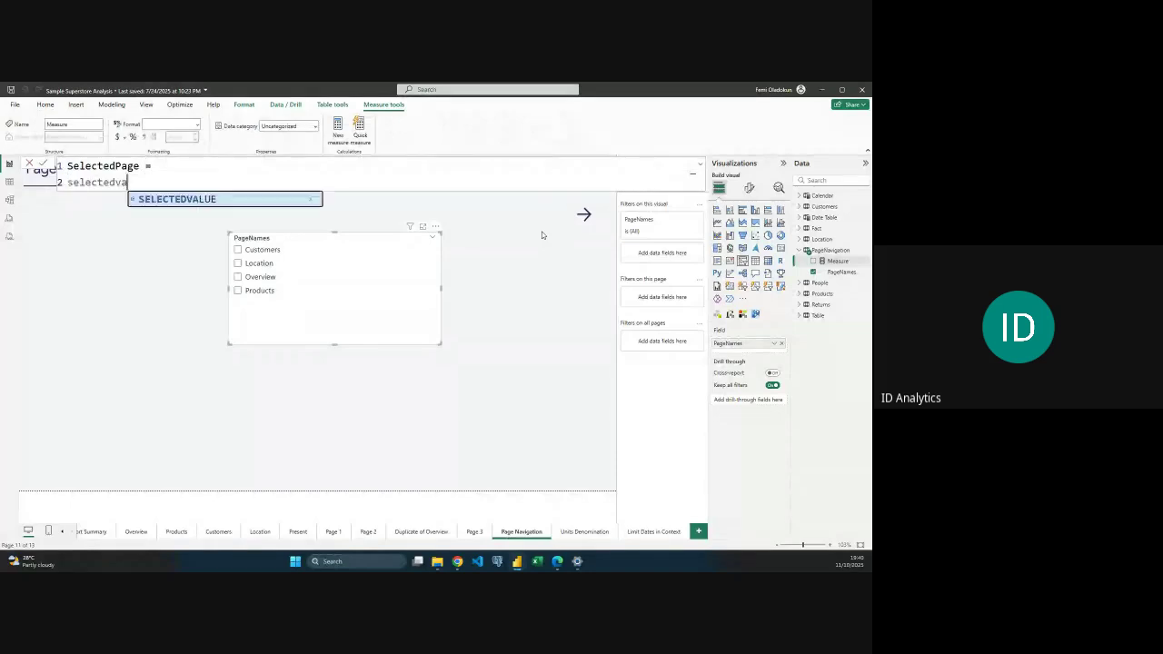
pyautogui.press('Tab')
pyautogui.write('page')
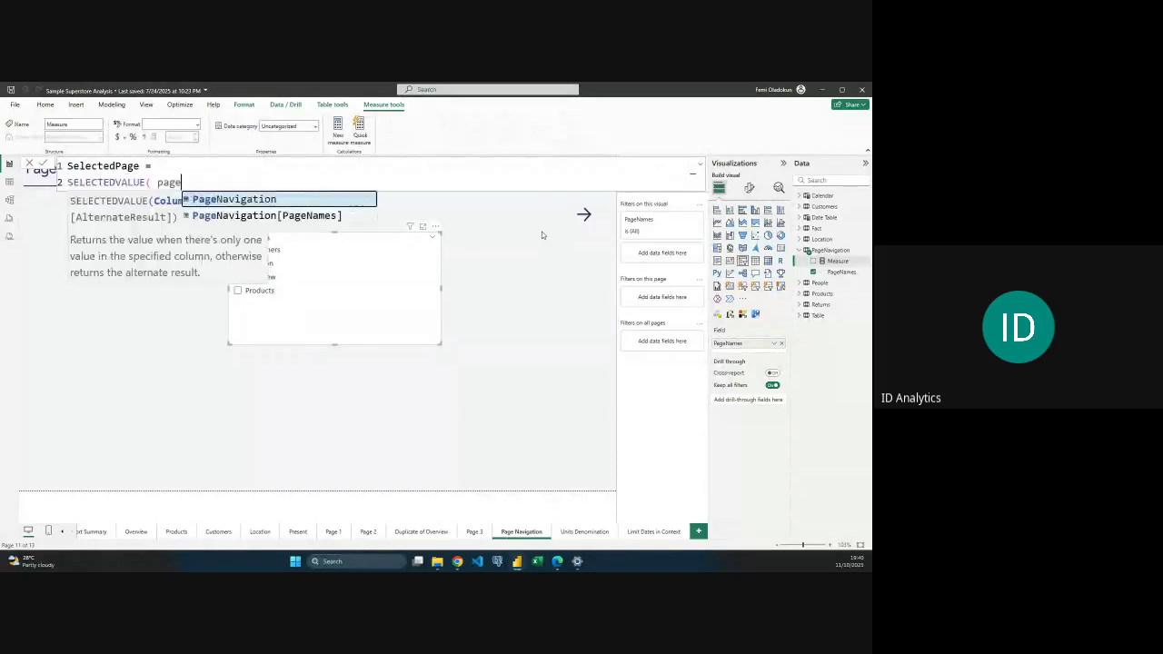
pyautogui.press('Down')
pyautogui.press('Tab')
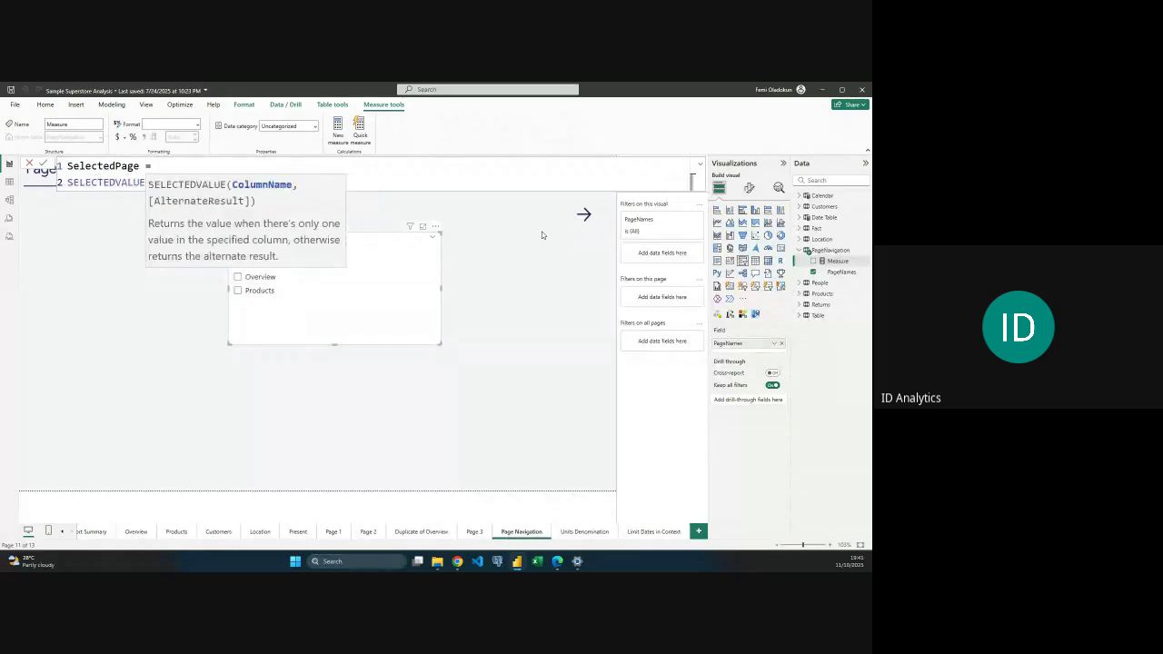
pyautogui.write(')')
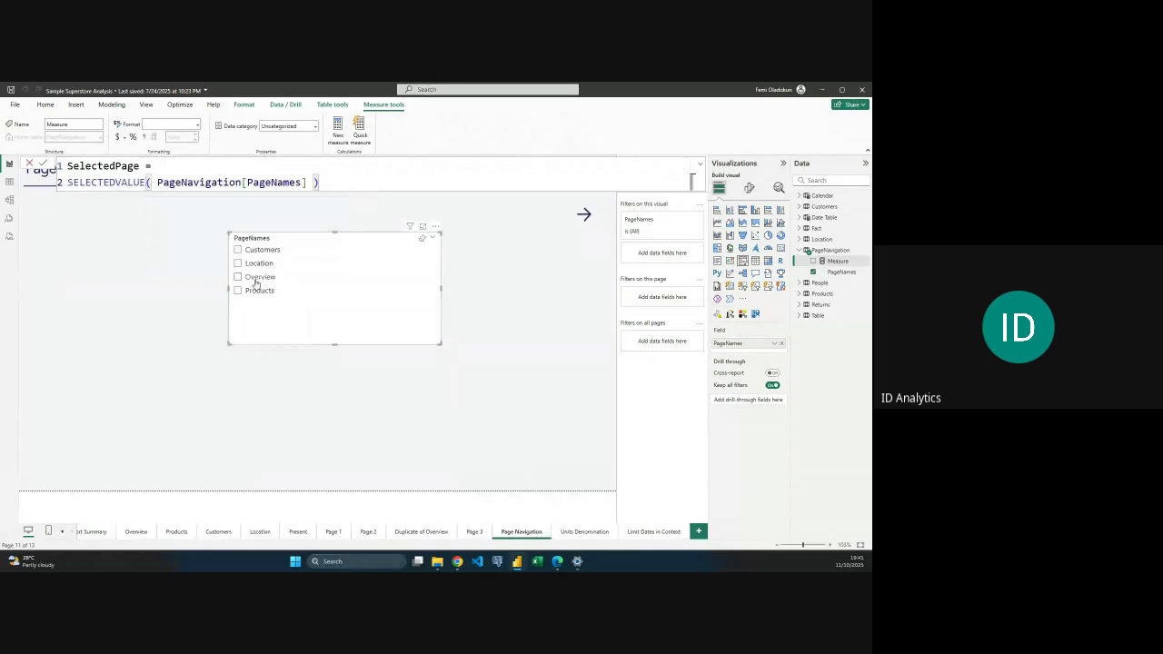
pyautogui.press('Return')
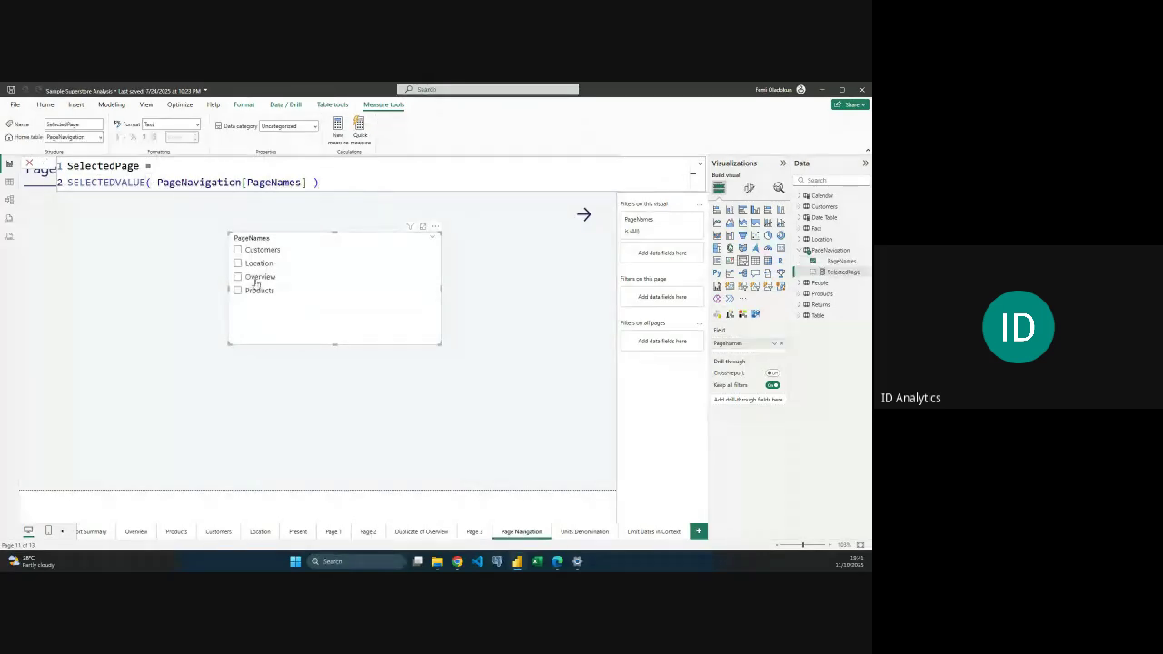
# Show SelectedPage in a card below the slicer and test it by selecting Products and Location.
pyautogui.click(536, 283)
pyautogui.click(238, 291)
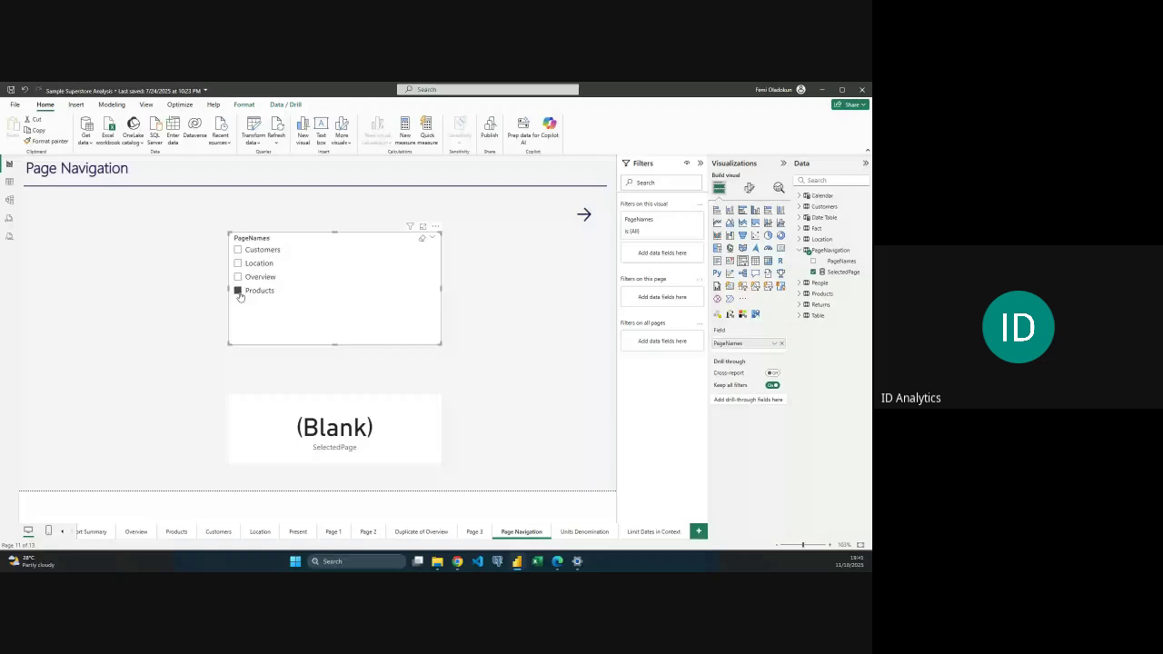
pyautogui.click(238, 291)
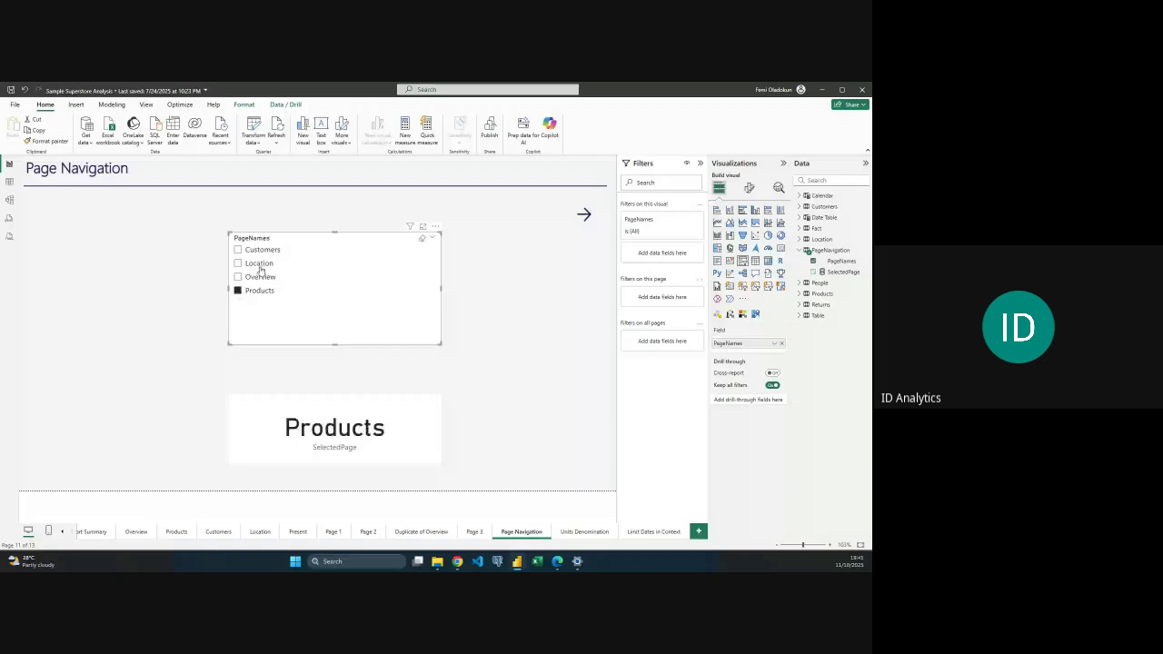
pyautogui.click(259, 264)
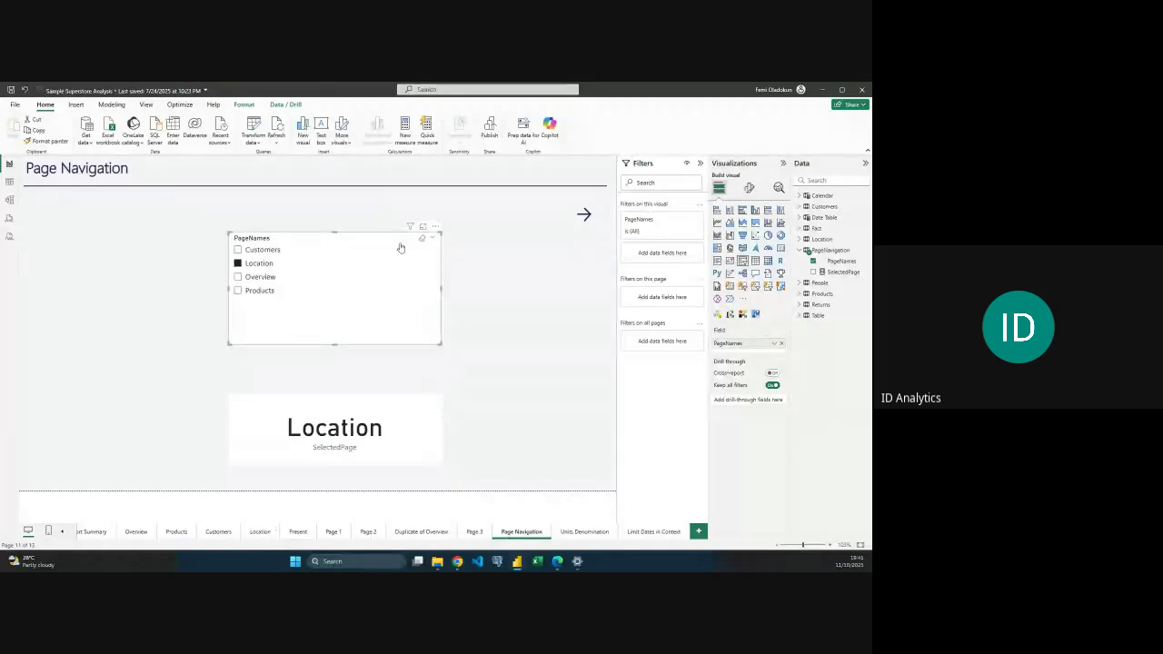
# Change the PageNames slicer's style to Dropdown, shrink it and place it beneath the arrow button.
pyautogui.click(749, 188)
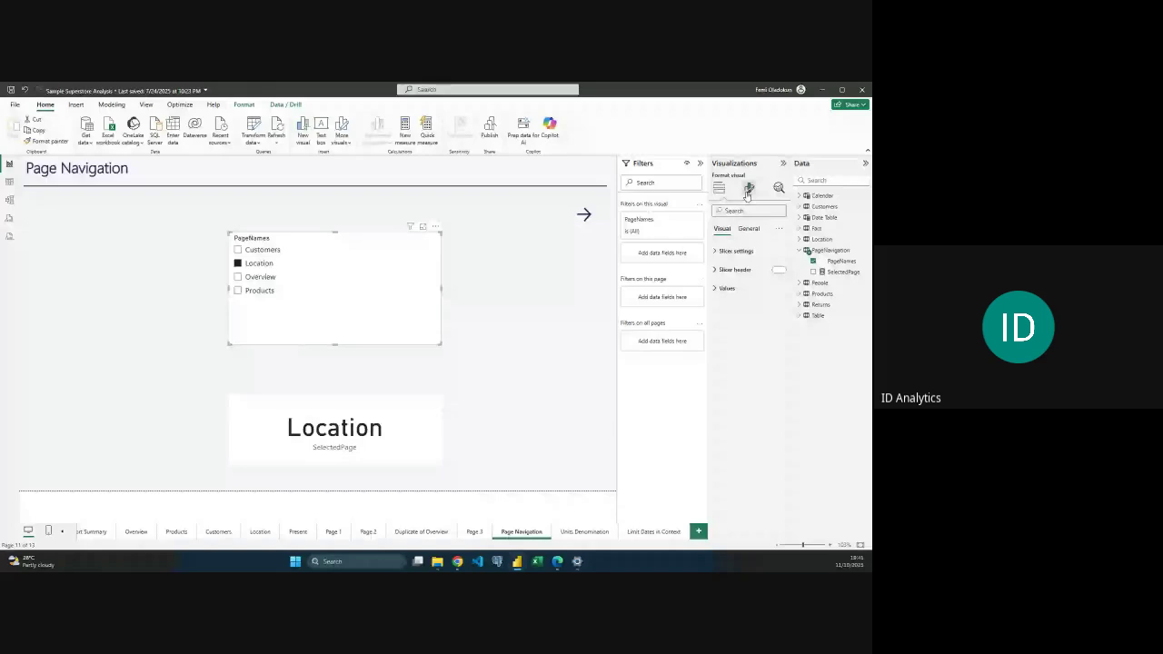
pyautogui.click(736, 251)
pyautogui.click(747, 296)
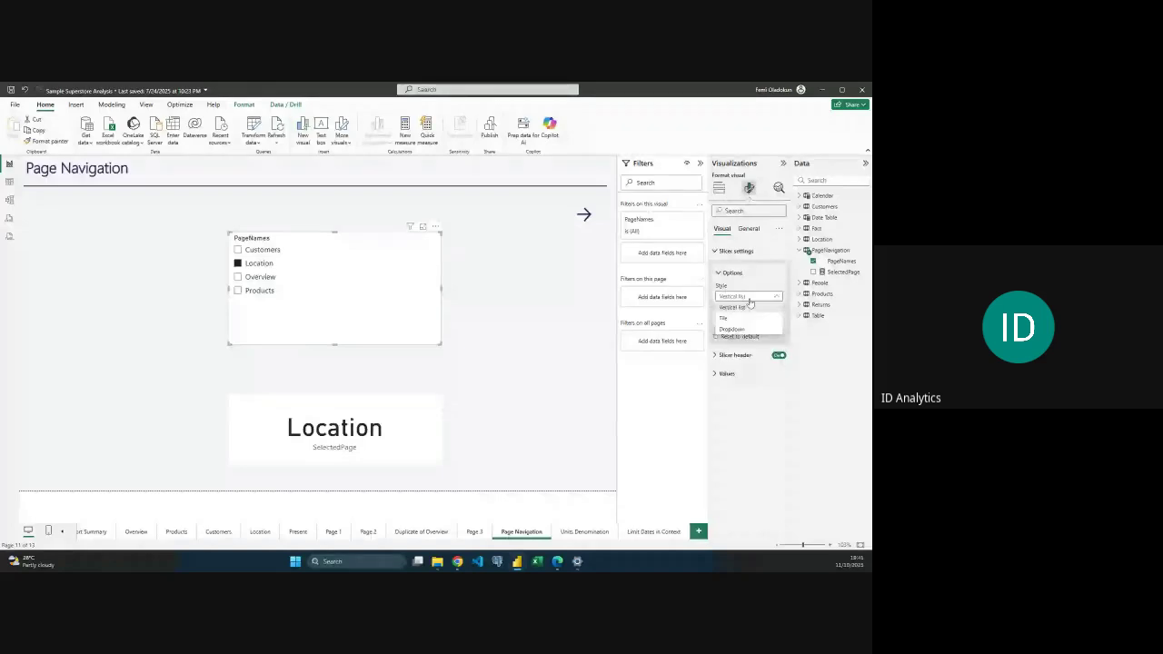
pyautogui.click(732, 329)
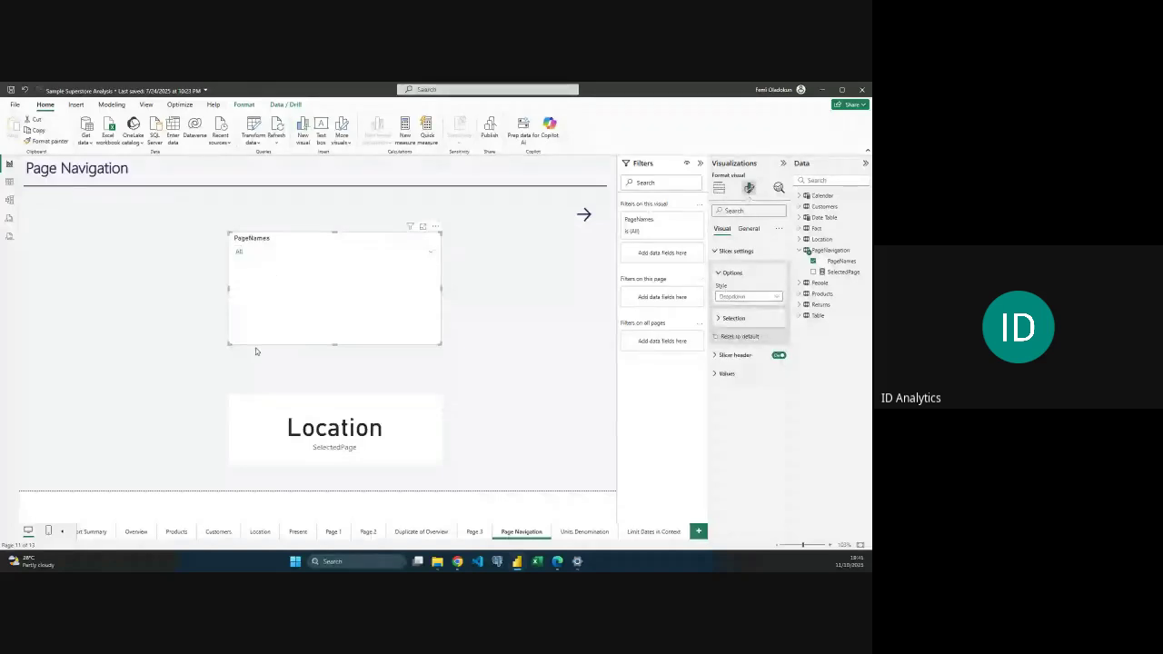
pyautogui.moveTo(255, 349); pyautogui.dragTo(570, 280)
# Choose Location in the PageNames slicer and turn on single select for it.
pyautogui.click(569, 279)
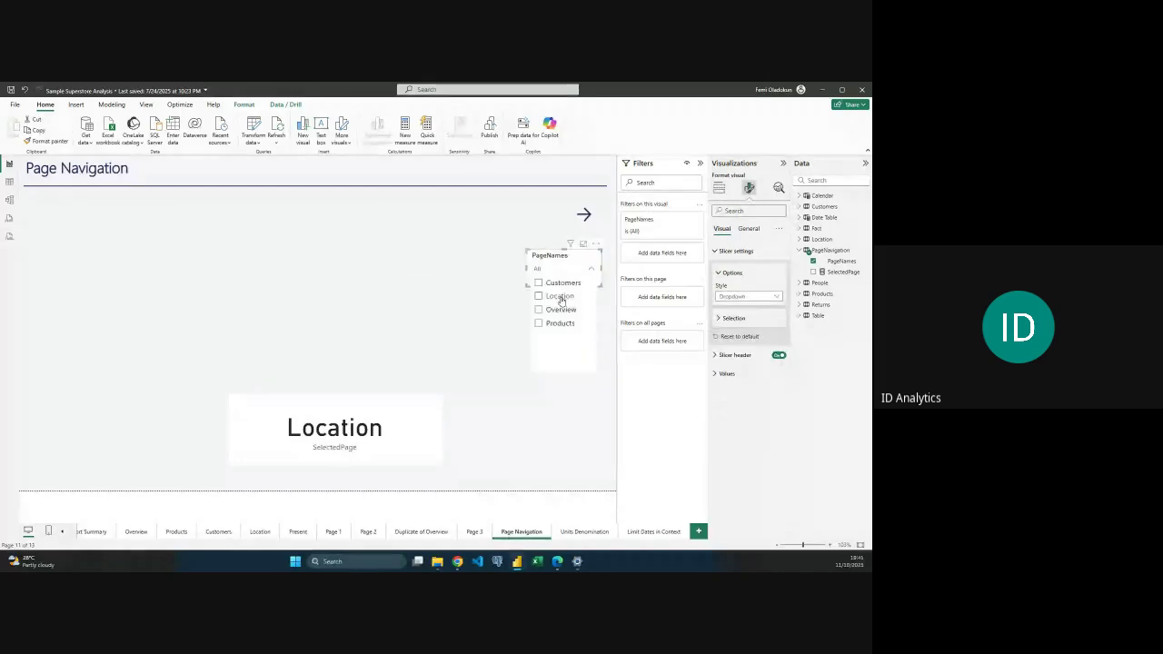
pyautogui.click(561, 298)
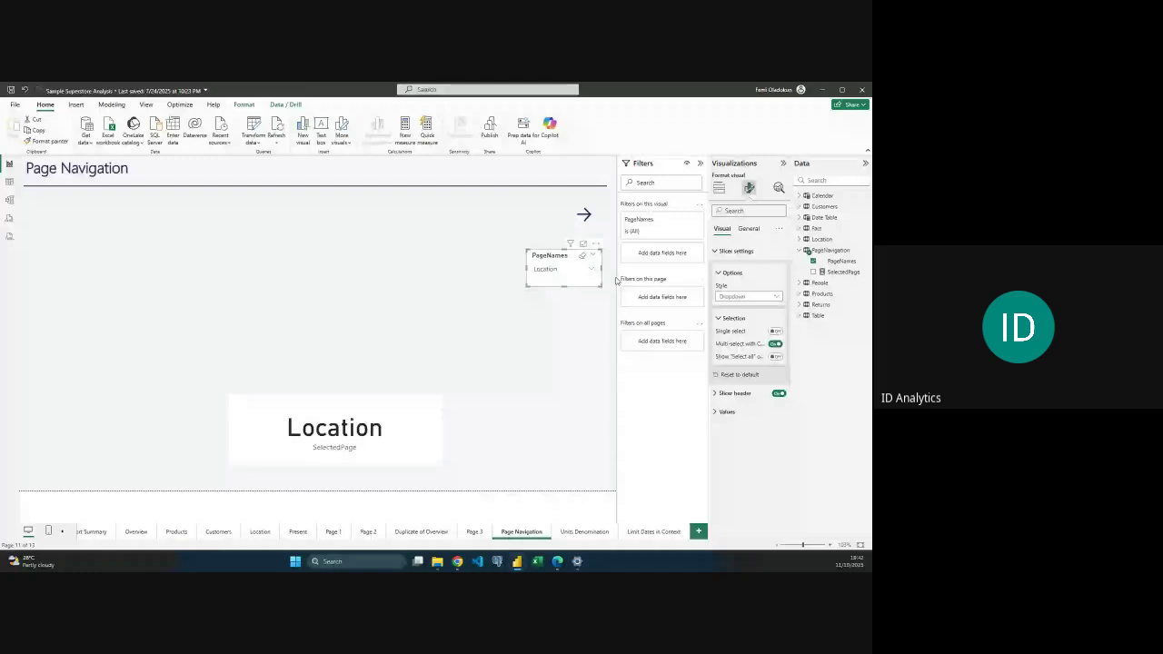
pyautogui.moveTo(732, 332)
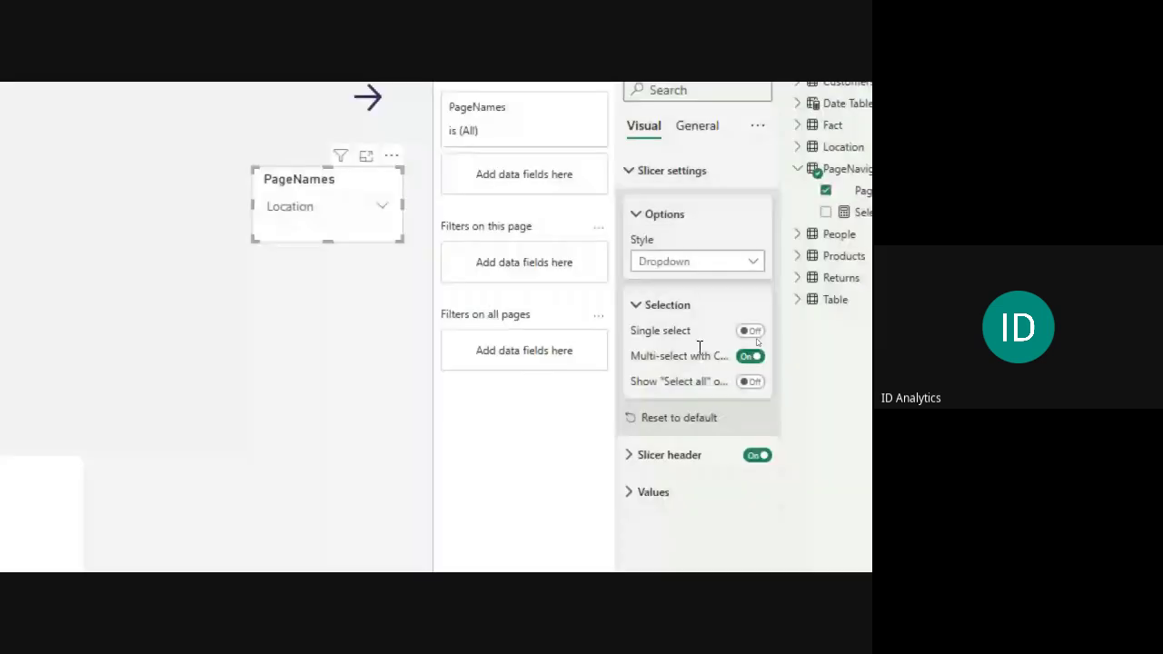
pyautogui.click(751, 331)
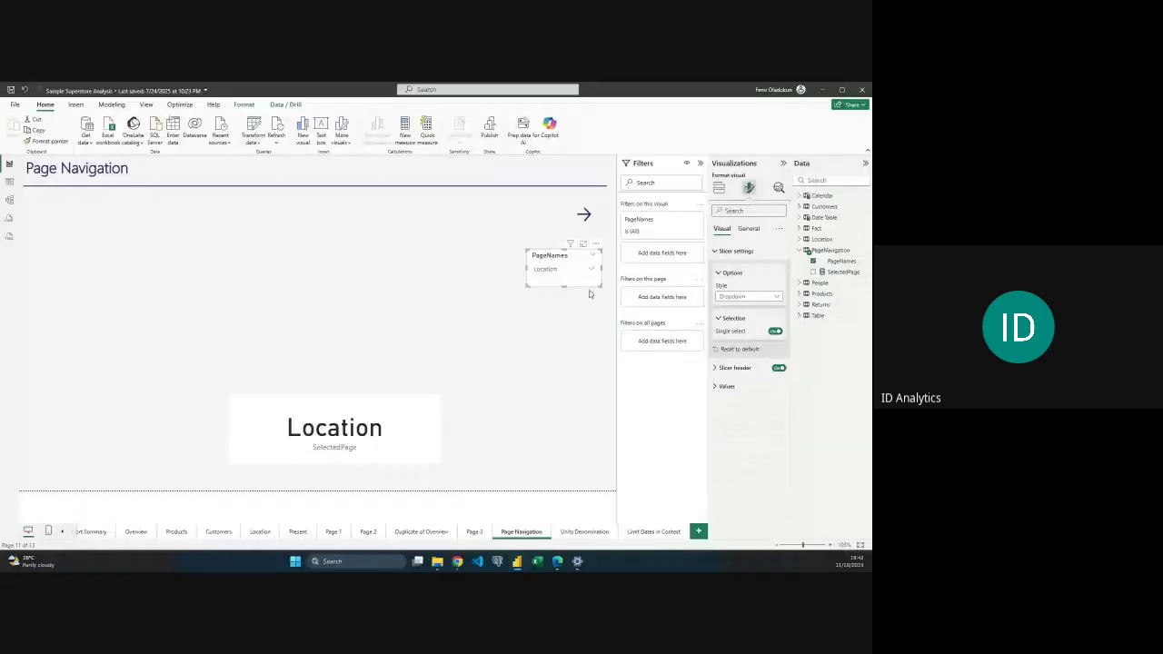
# Choose Overview in the PageNames slicer and rearrange the page with the card higher and the slicer and arrow button side by side below it.
pyautogui.click(591, 269)
pyautogui.click(559, 310)
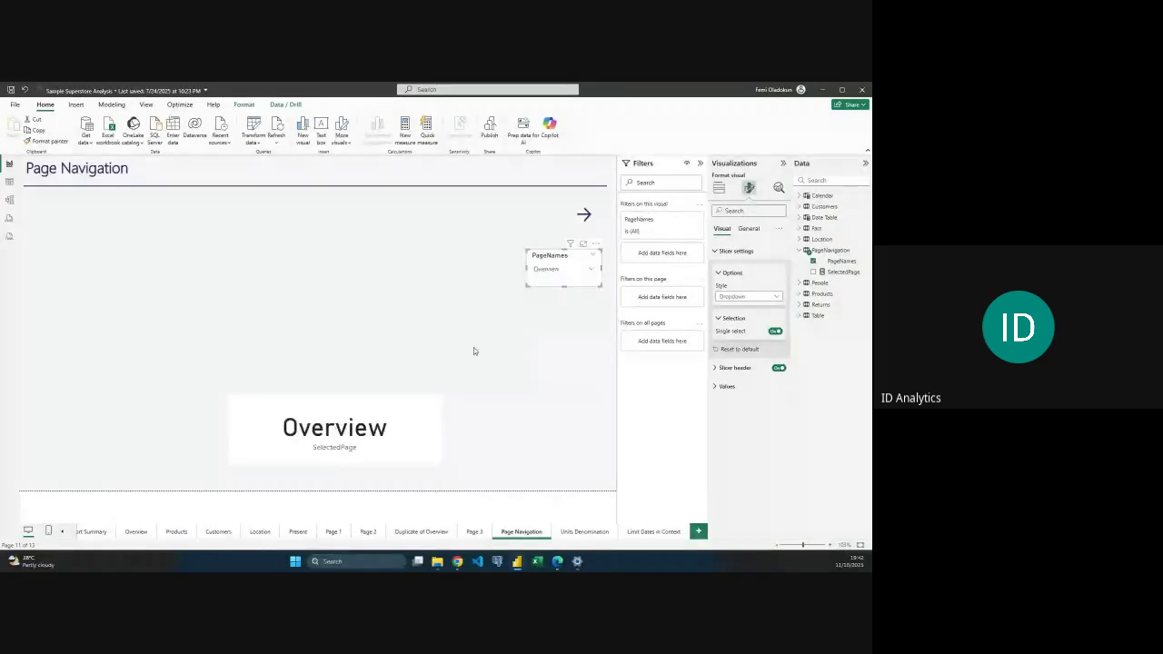
pyautogui.moveTo(390, 412); pyautogui.dragTo(413, 271)
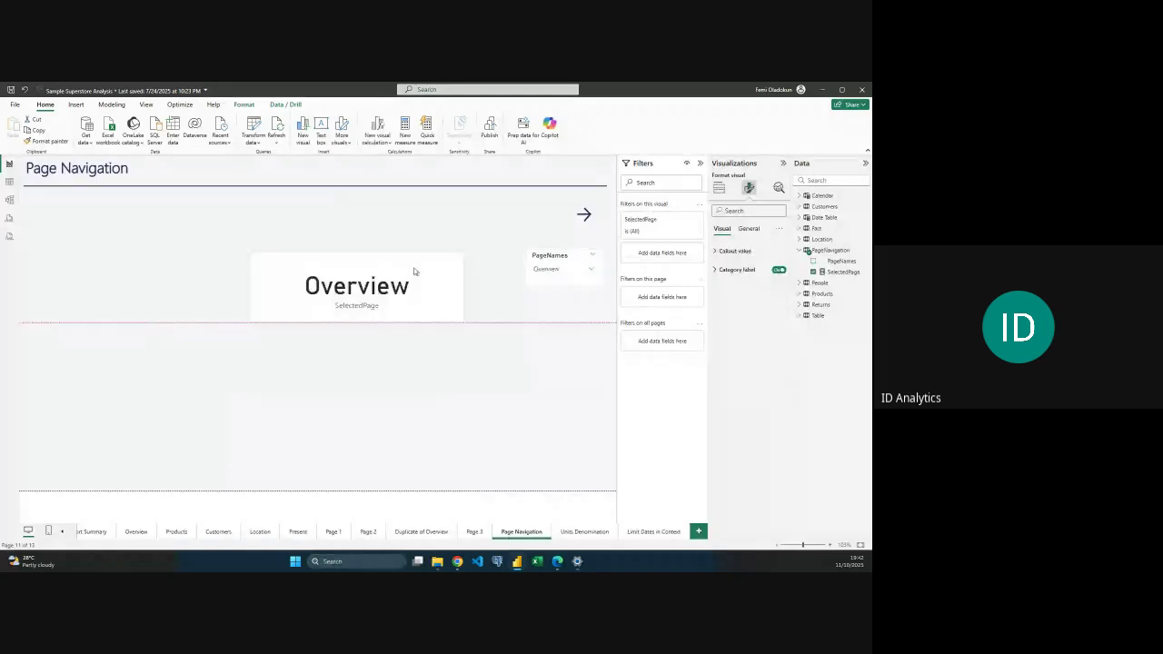
pyautogui.moveTo(566, 256); pyautogui.dragTo(437, 373)
pyautogui.moveTo(589, 209); pyautogui.dragTo(532, 376)
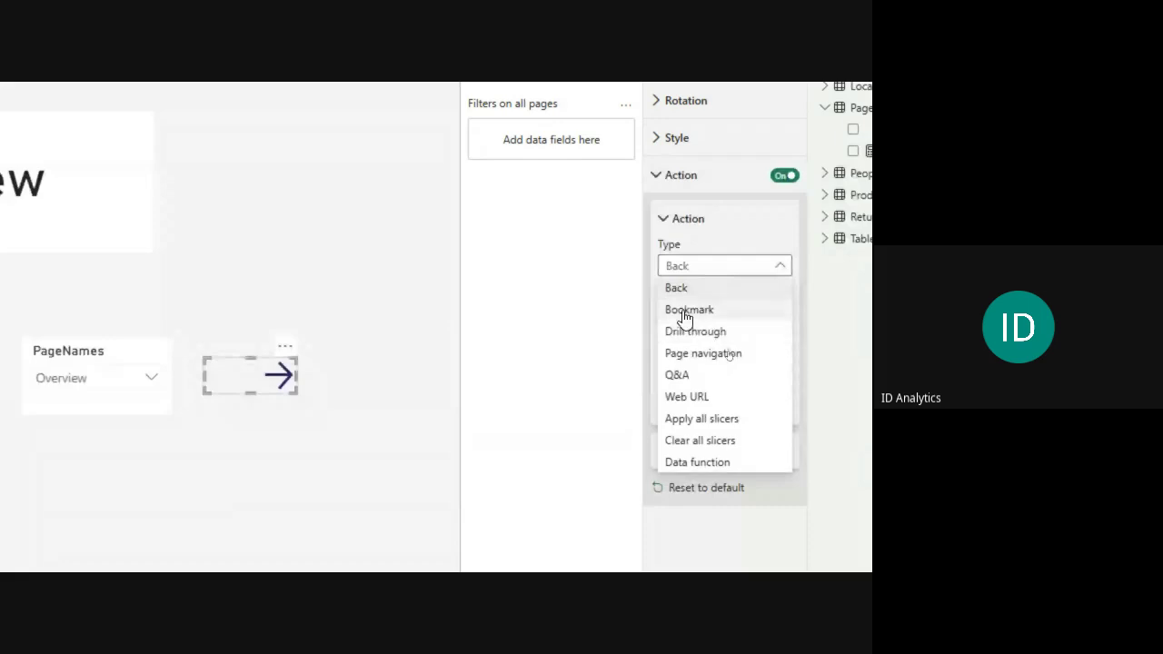
# Set the arrow button's action type to Page navigation, test it with Products chosen in the slicer, and return to the Page Navigation page.
pyautogui.click(707, 362)
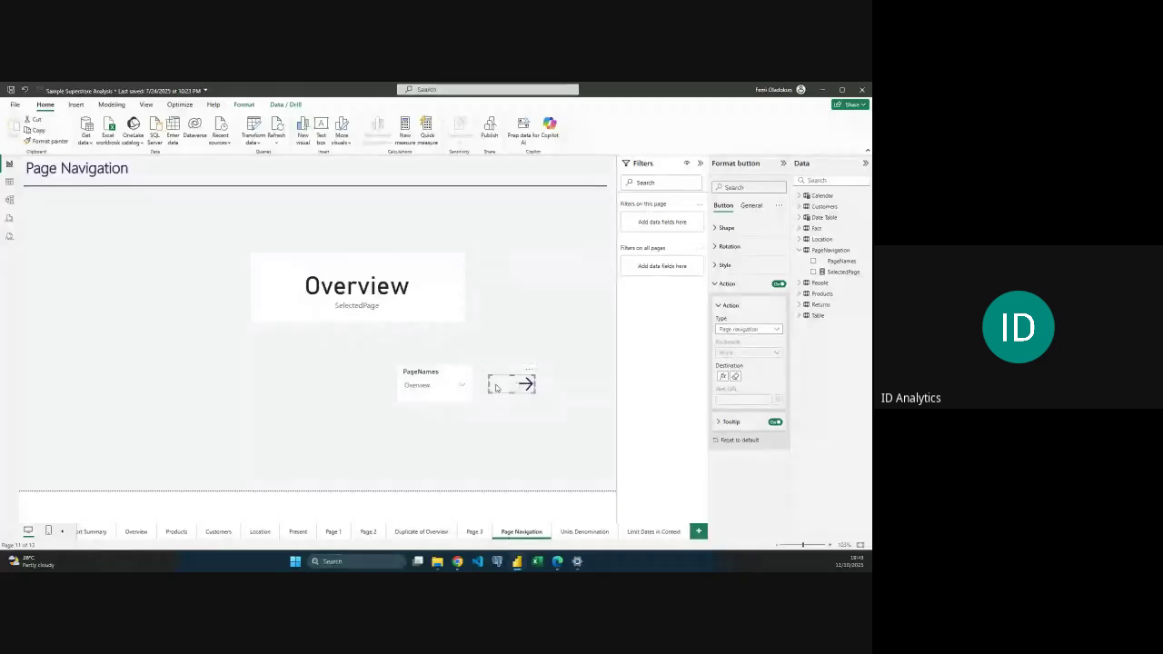
pyautogui.click(446, 388)
pyautogui.click(434, 335)
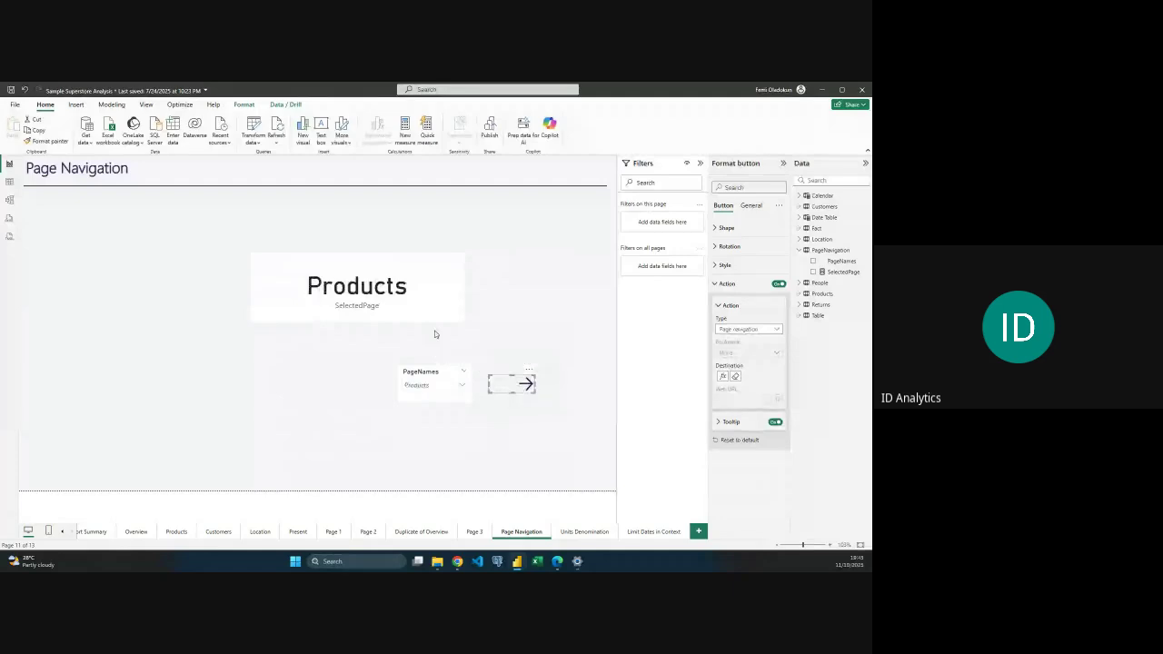
pyautogui.keyDown('ctrl'); pyautogui.click(522, 387); pyautogui.keyUp('ctrl')
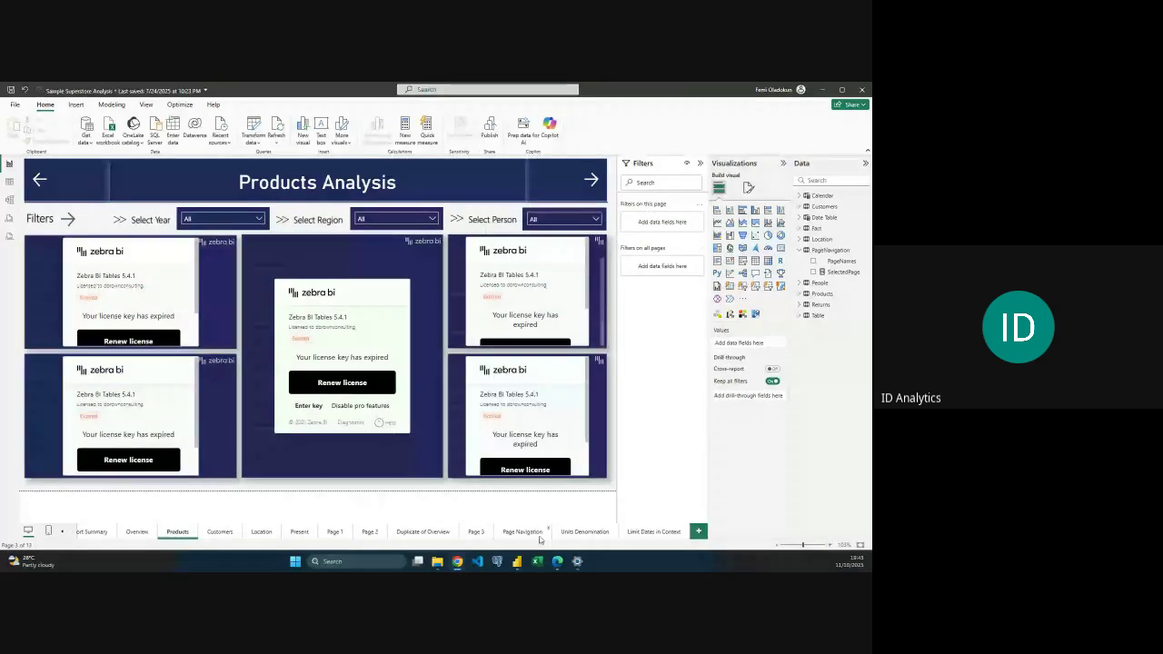
pyautogui.click(523, 531)
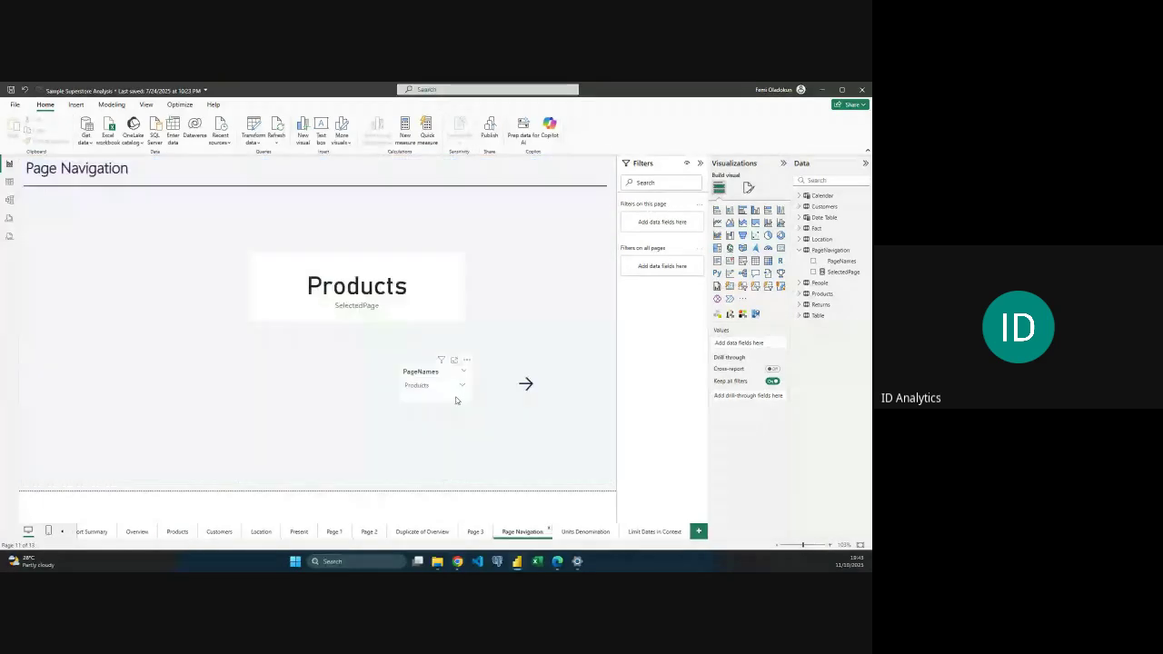
# Test the arrow button with Customers chosen in the PageNames slicer and return to the Page Navigation page.
pyautogui.click(462, 385)
pyautogui.click(439, 291)
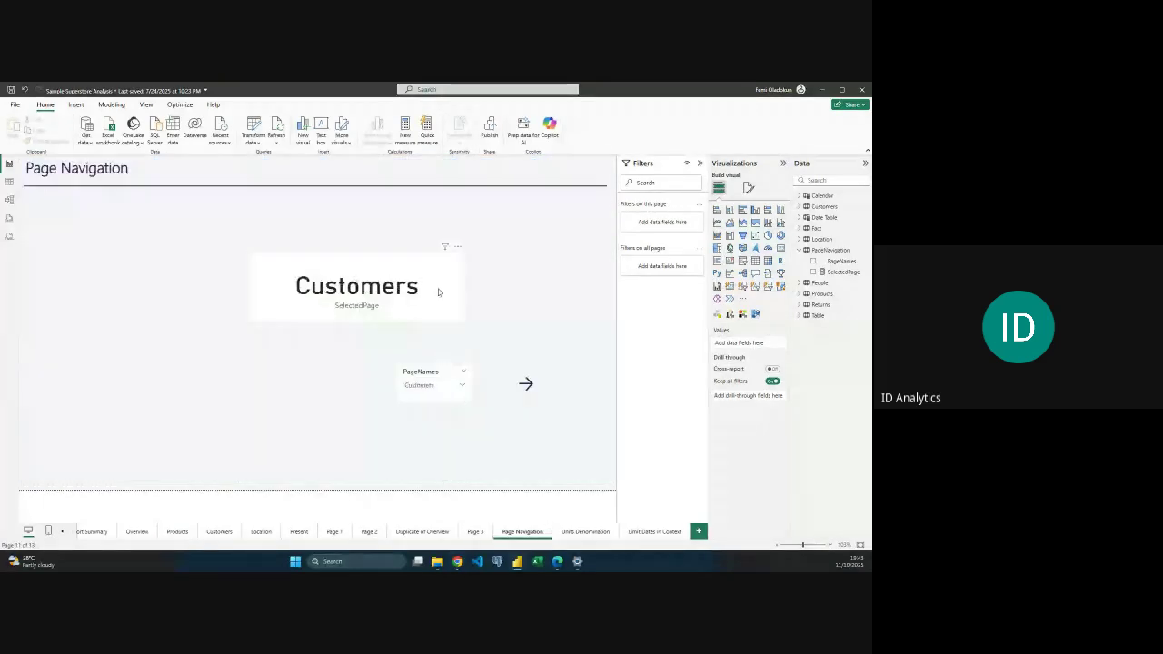
pyautogui.keyDown('ctrl'); pyautogui.click(525, 385); pyautogui.keyUp('ctrl')
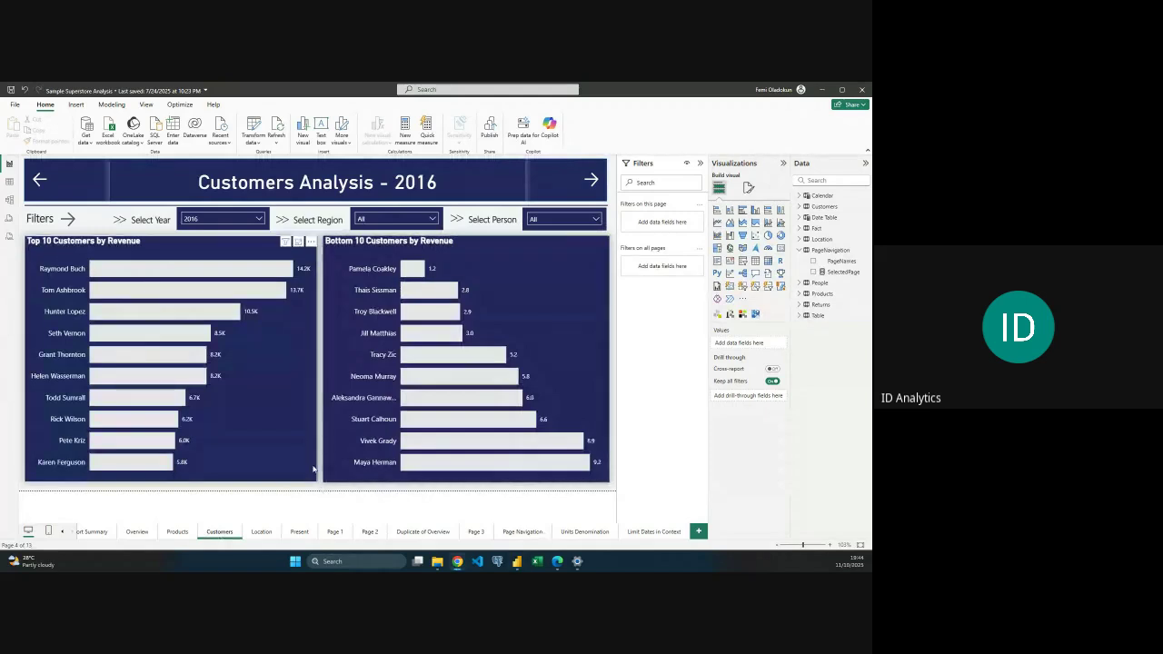
pyautogui.click(522, 532)
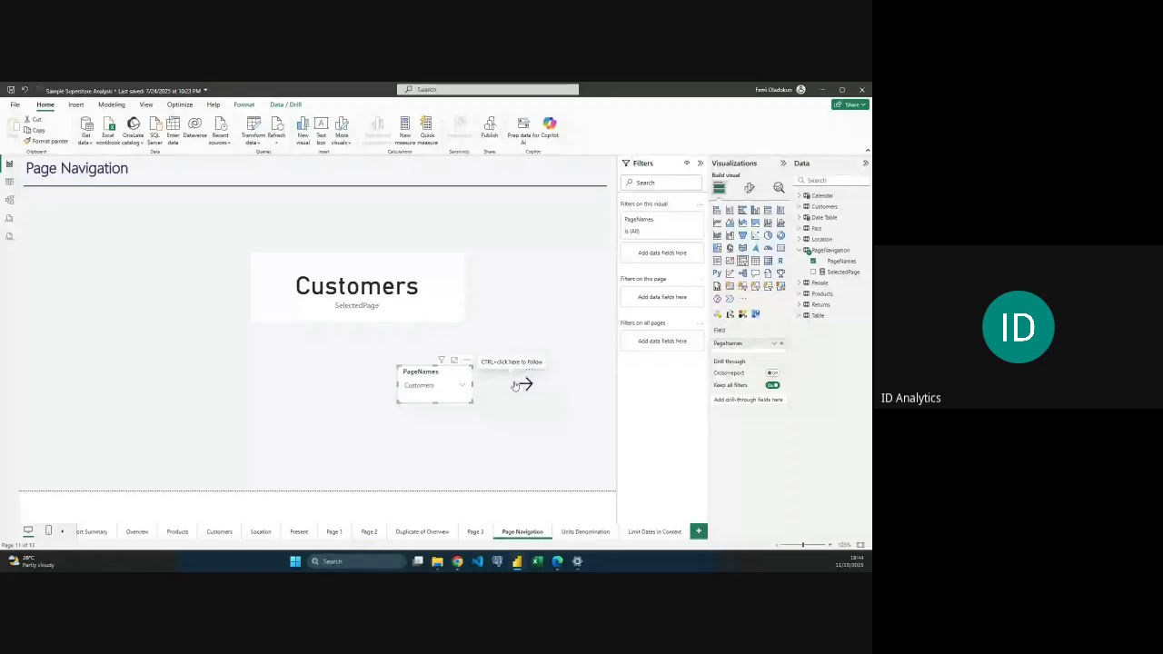
# Select the arrow button and PageNames slicer together and choose Overview in the slicer.
pyautogui.click(515, 385)
pyautogui.keyDown('ctrl'); pyautogui.click(447, 377); pyautogui.keyUp('ctrl')
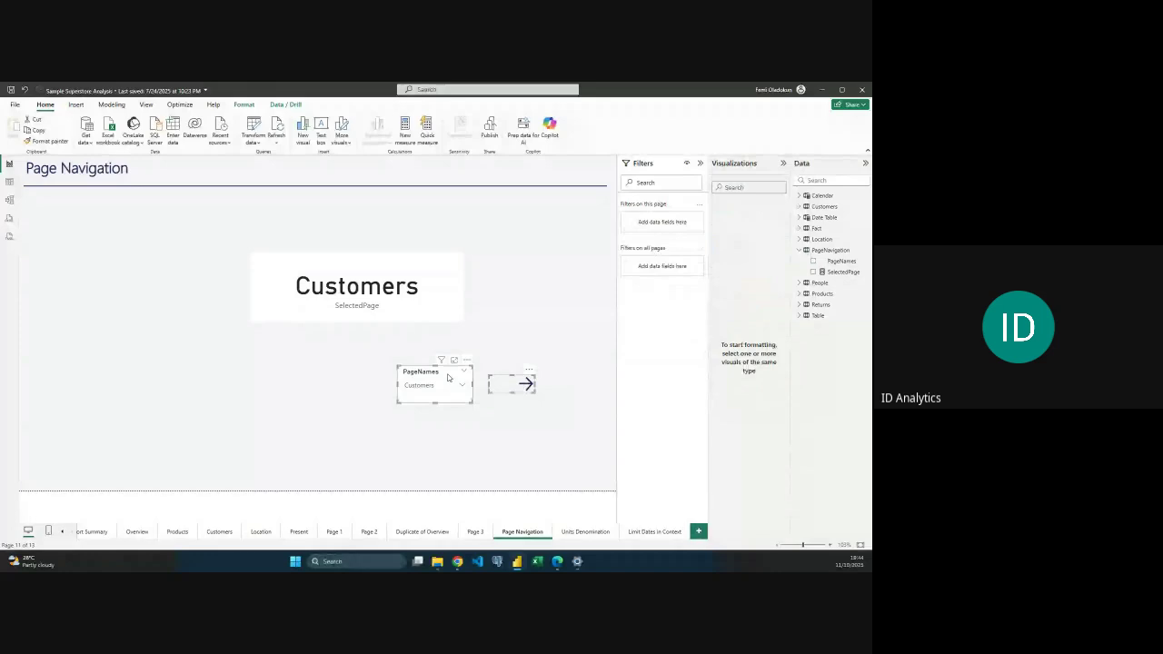
pyautogui.click(449, 382)
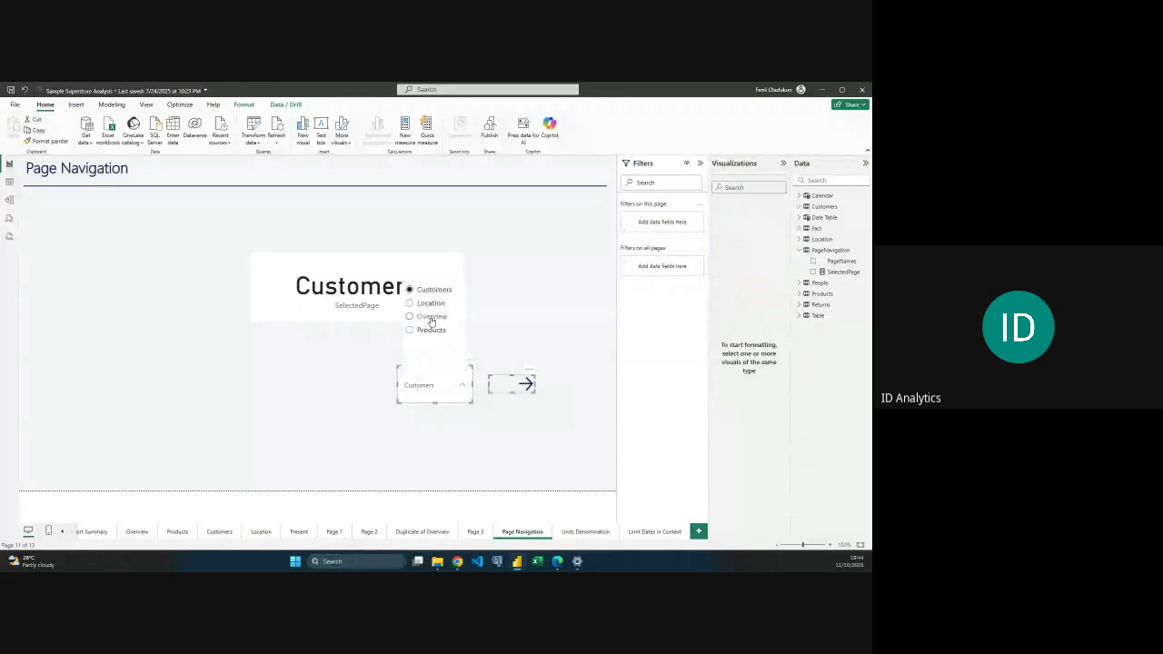
pyautogui.click(432, 317)
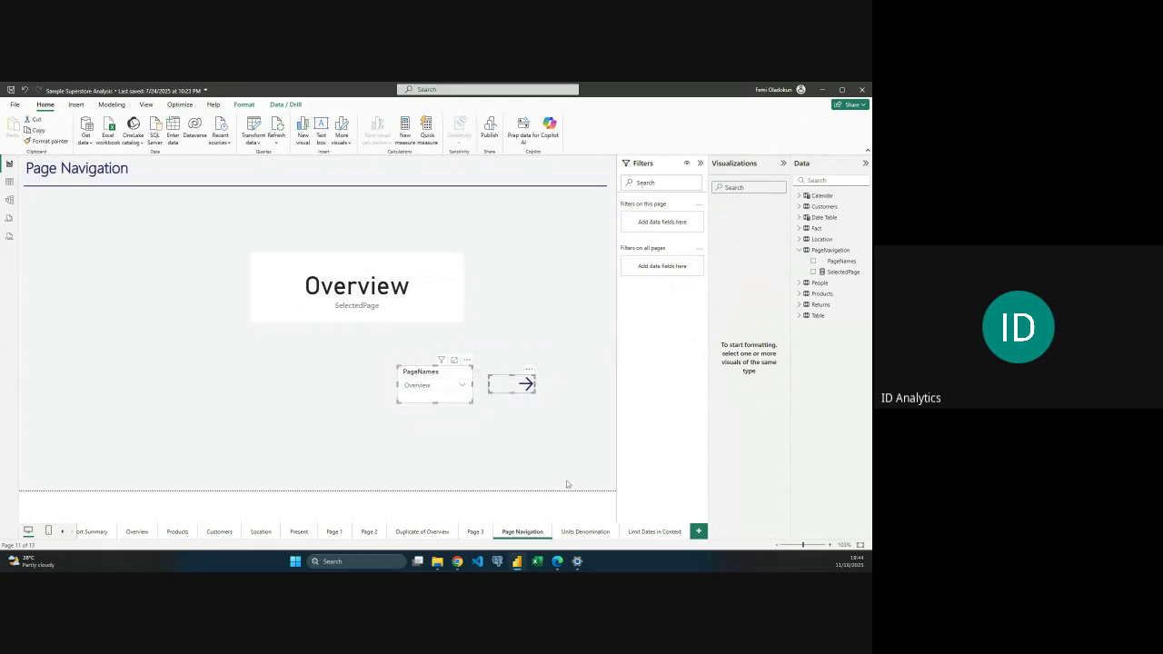
# Go to the Units Denomination page and examine the Values formatting options of the region revenue and profit table.
pyautogui.click(583, 533)
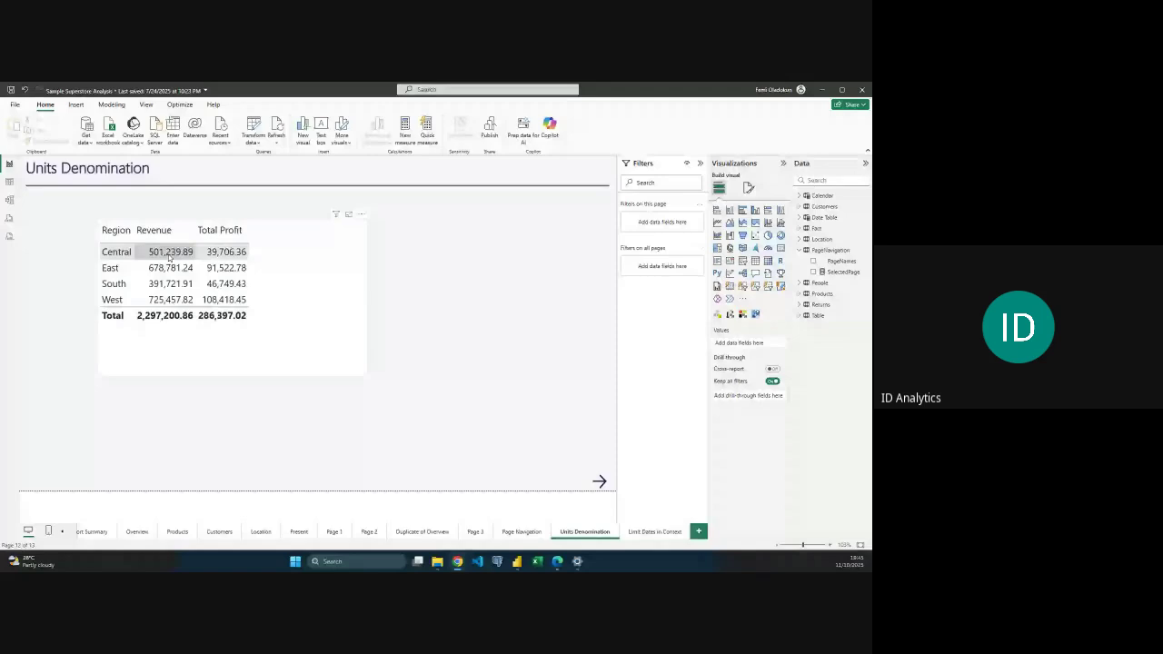
pyautogui.click(166, 300)
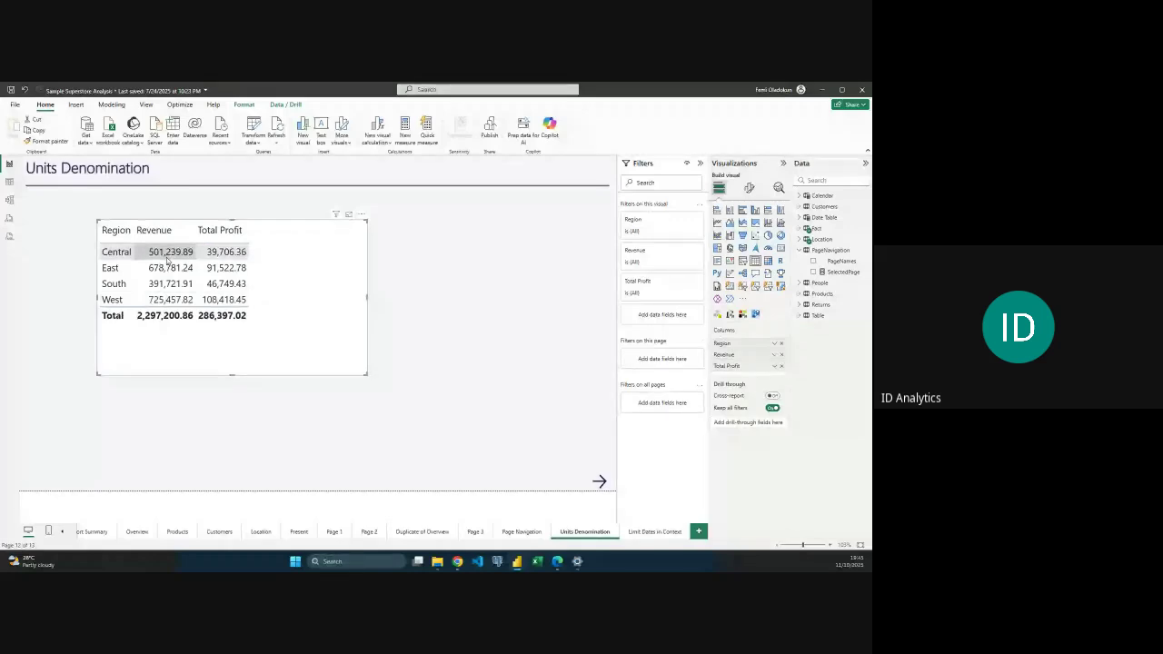
pyautogui.click(750, 195)
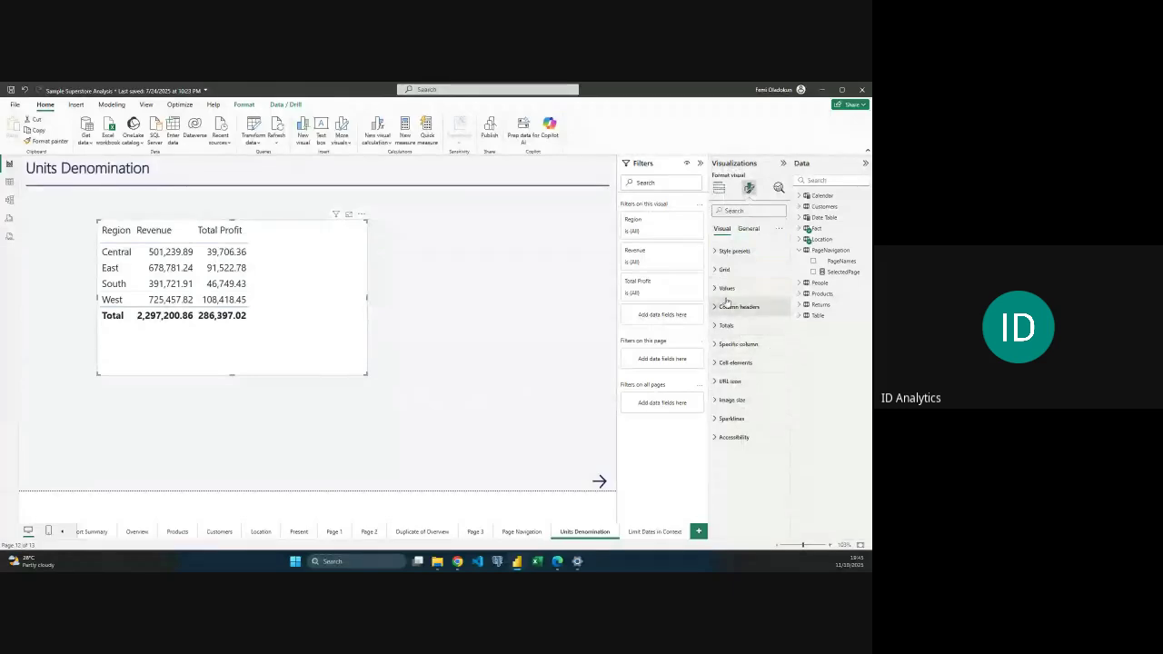
pyautogui.click(727, 289)
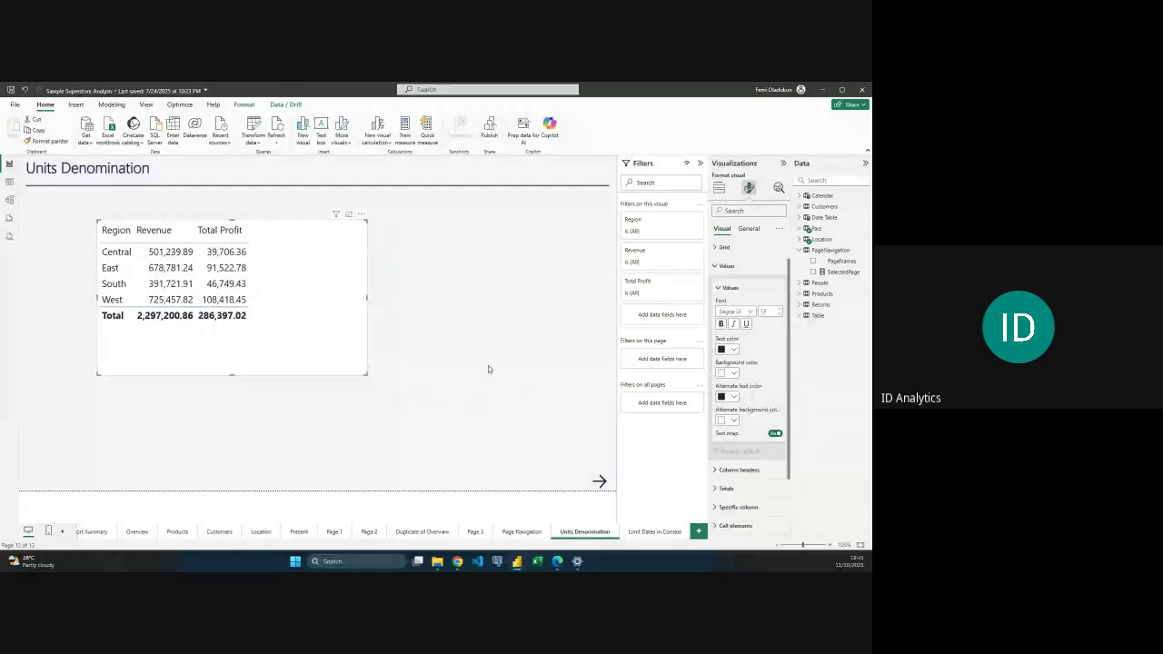
pyautogui.click(842, 273)
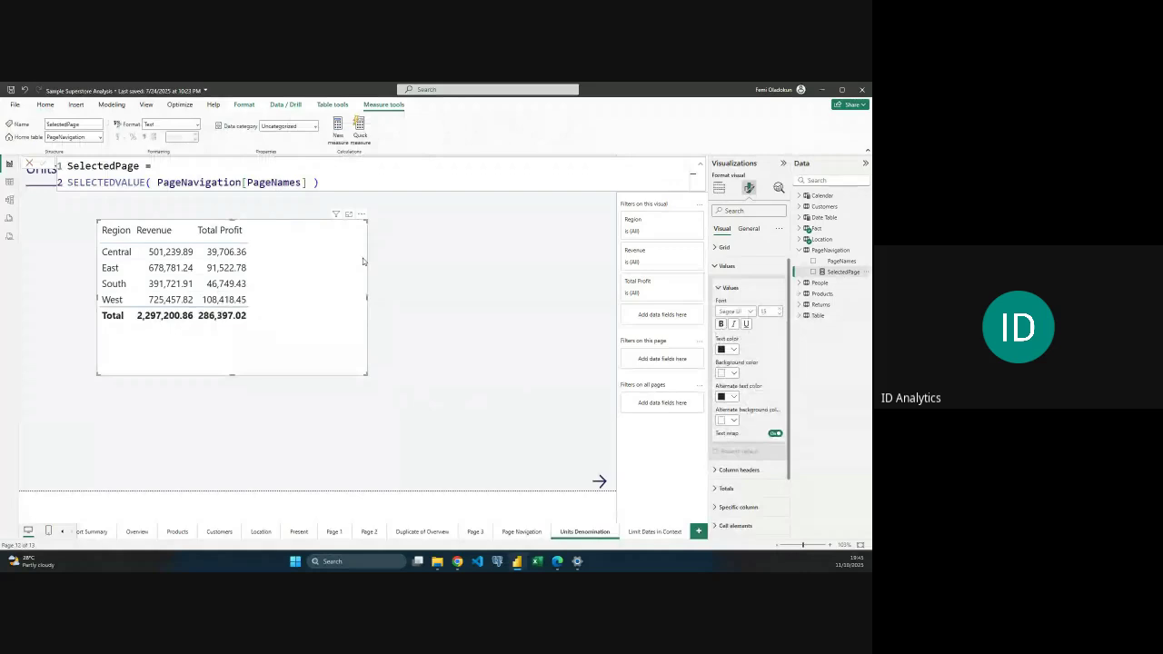
pyautogui.click(362, 262)
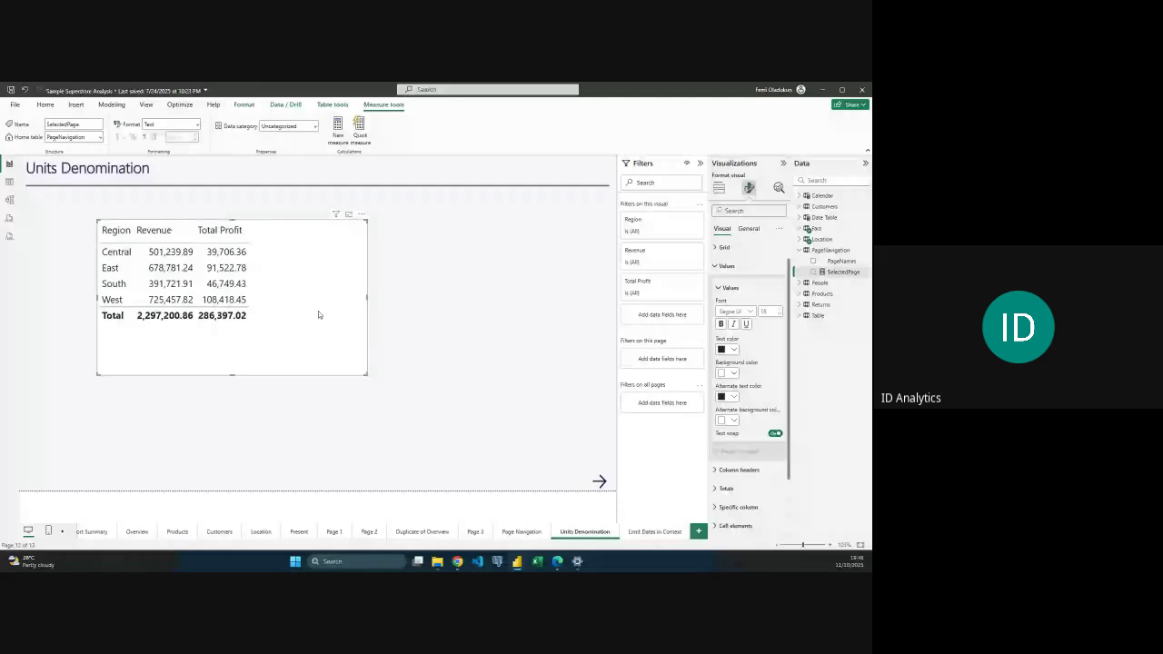
pyautogui.click(402, 358)
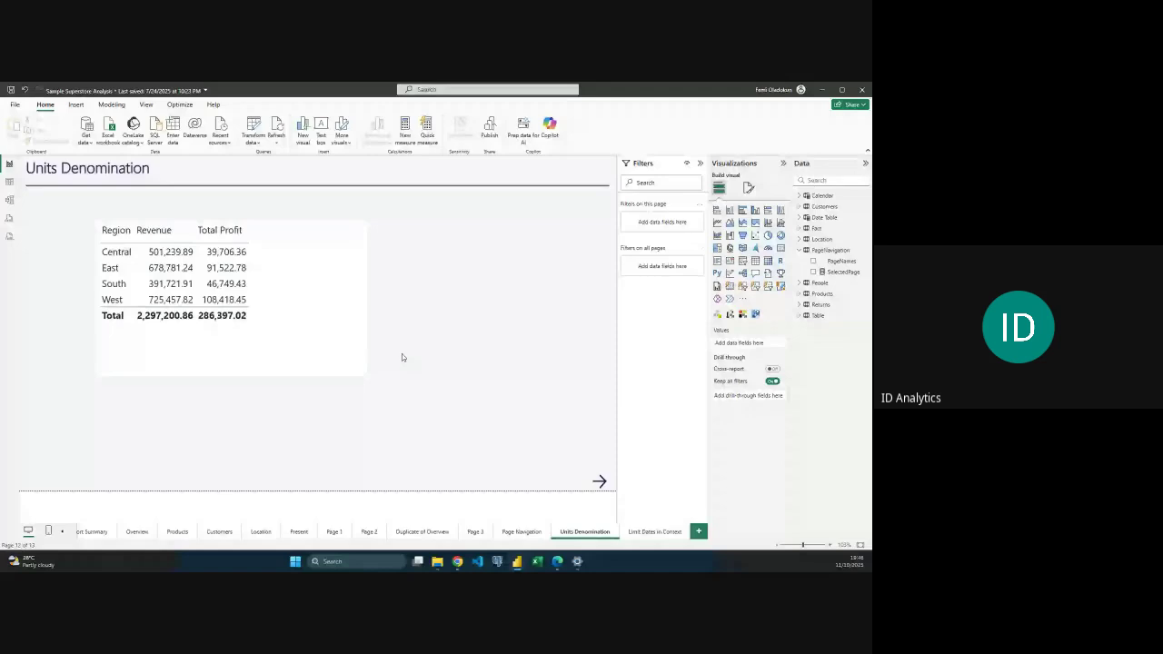
pyautogui.press('Tab')
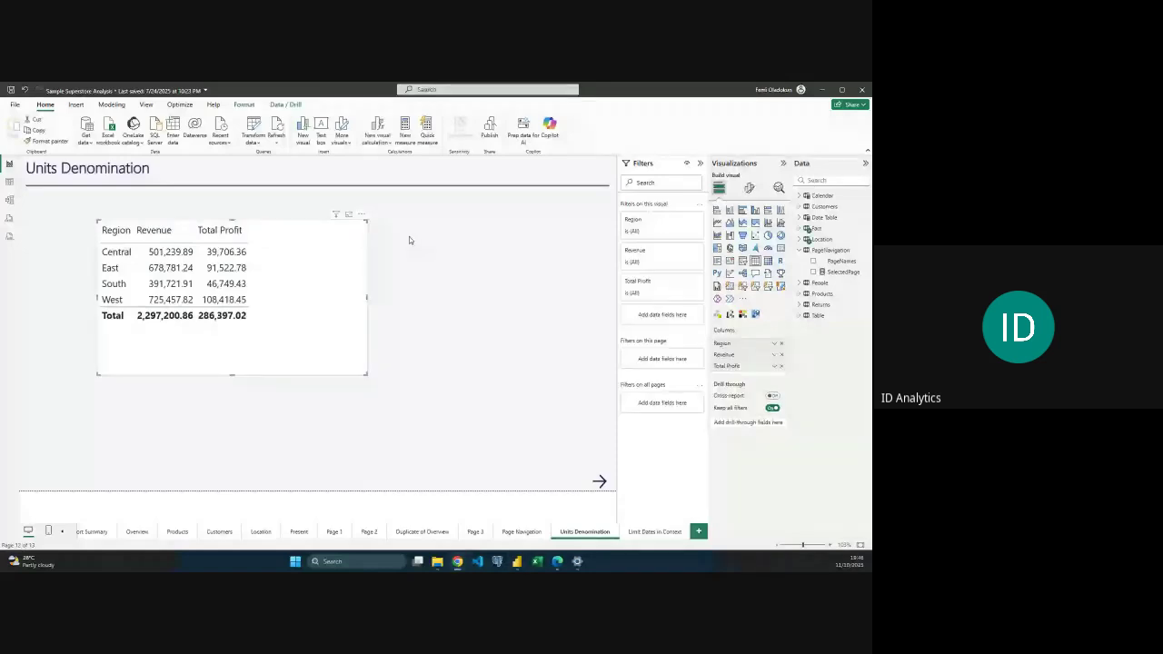
pyautogui.click(529, 225)
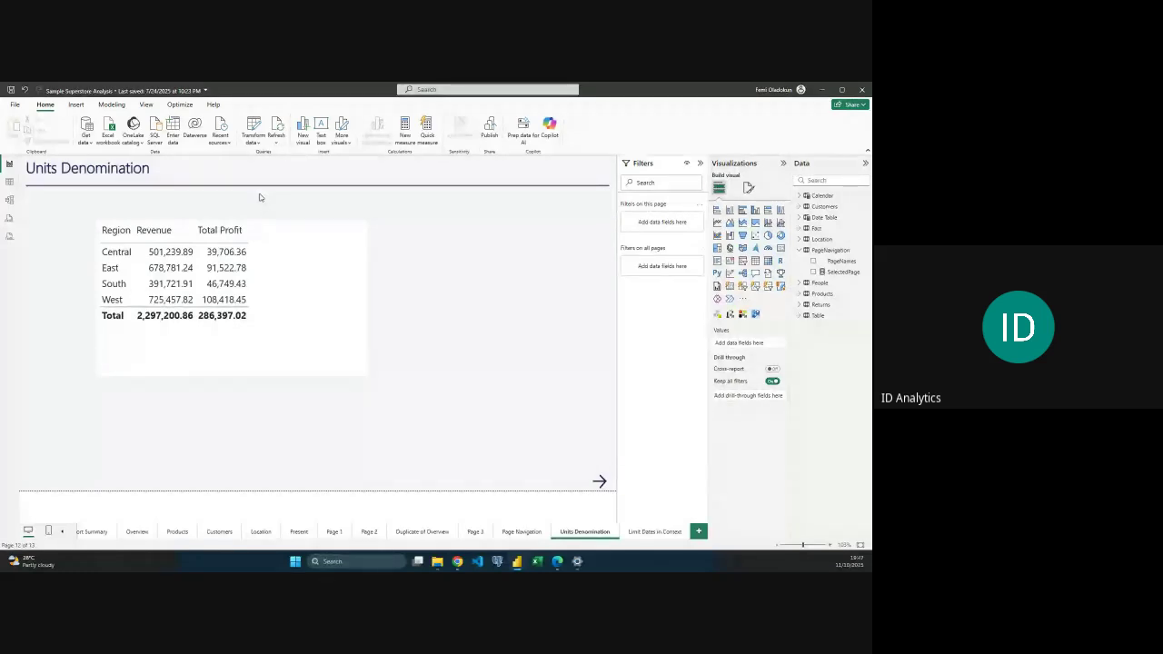
# Open and dismiss the manual table entry form, and view the PageNavigation table's PageNames data in Table view.
pyautogui.click(174, 129)
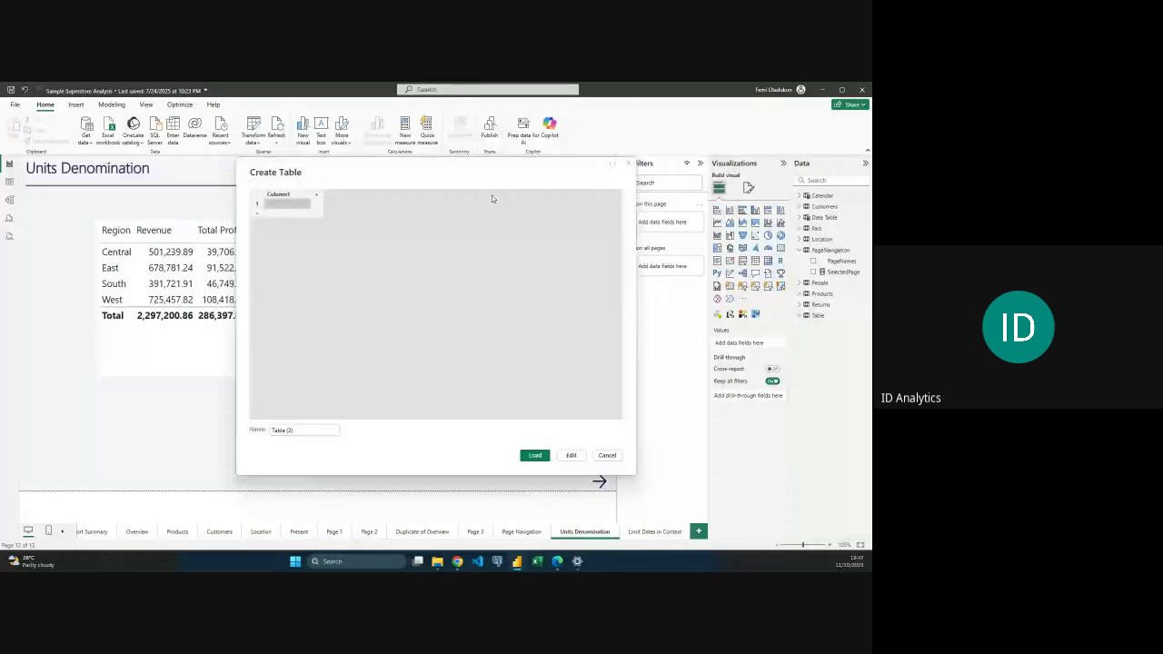
pyautogui.click(629, 166)
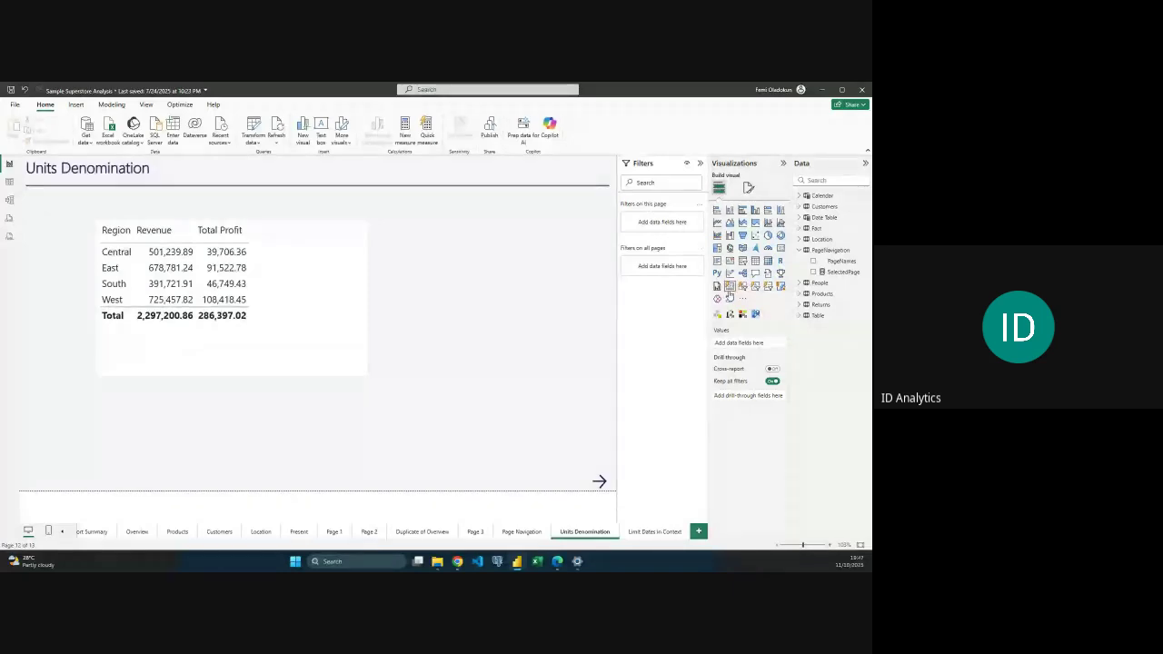
pyautogui.click(835, 250)
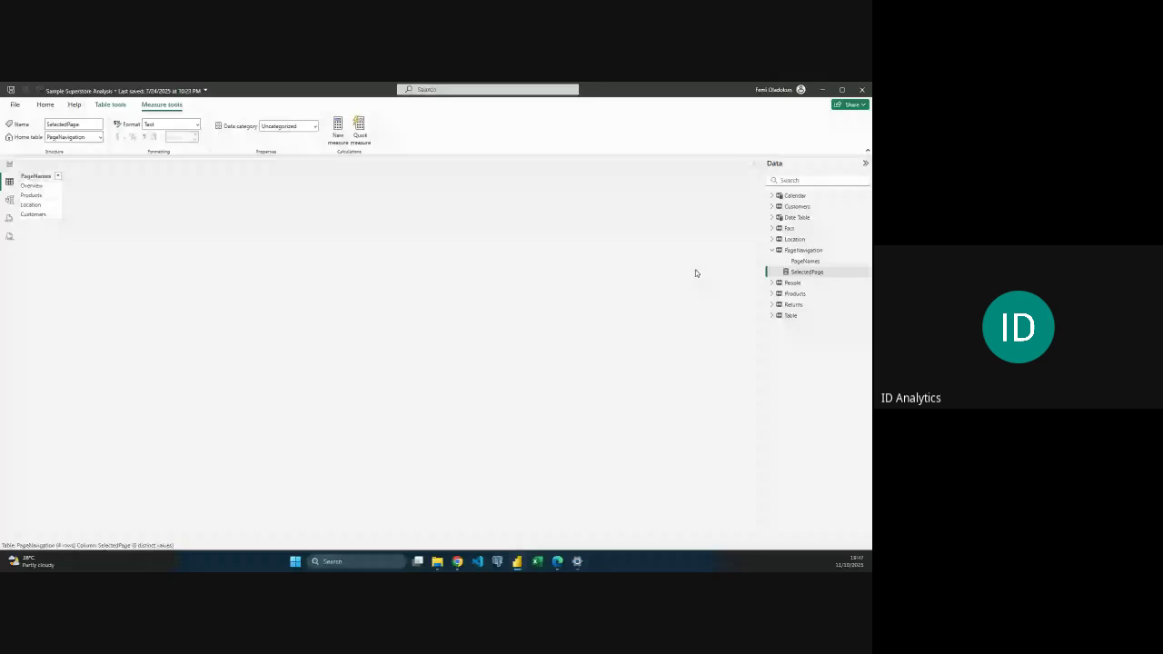
pyautogui.click(271, 252)
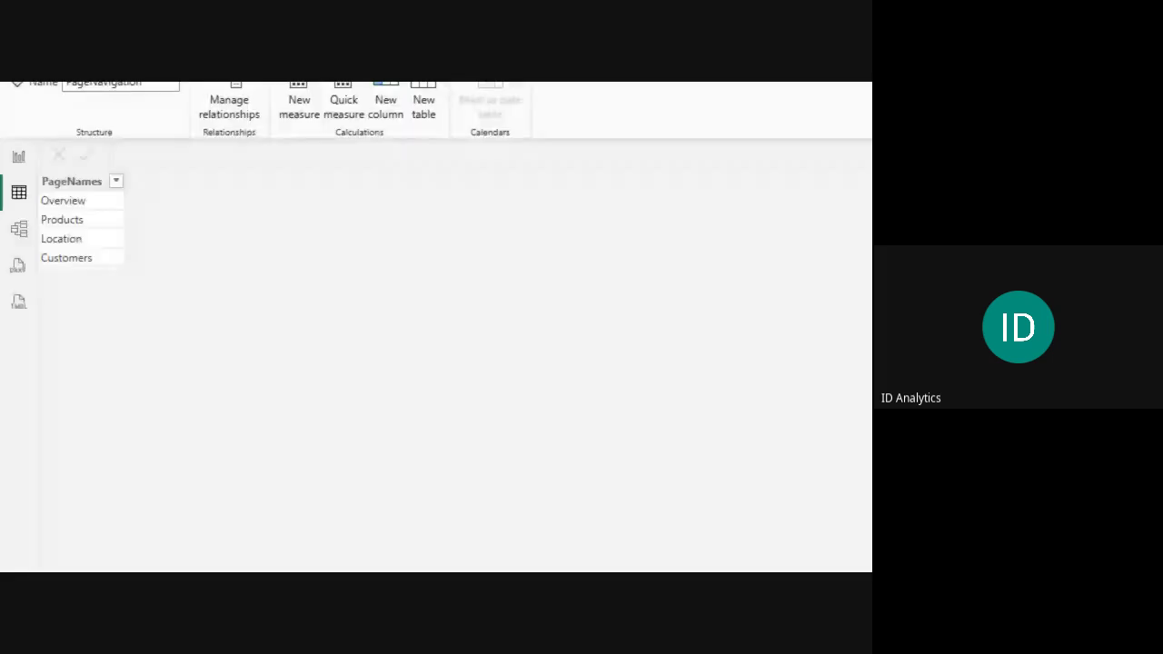
pyautogui.click(91, 233)
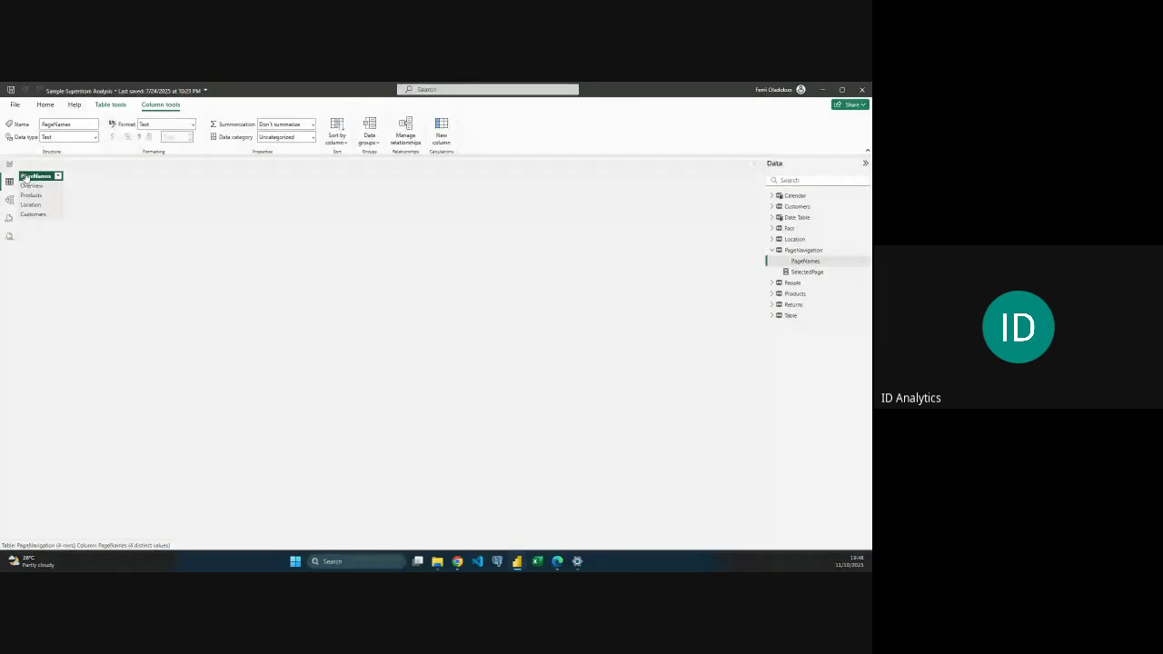
# Create a new calculated table named Denominations, with its formula starting on a new line after the equals sign.
pyautogui.click(110, 105)
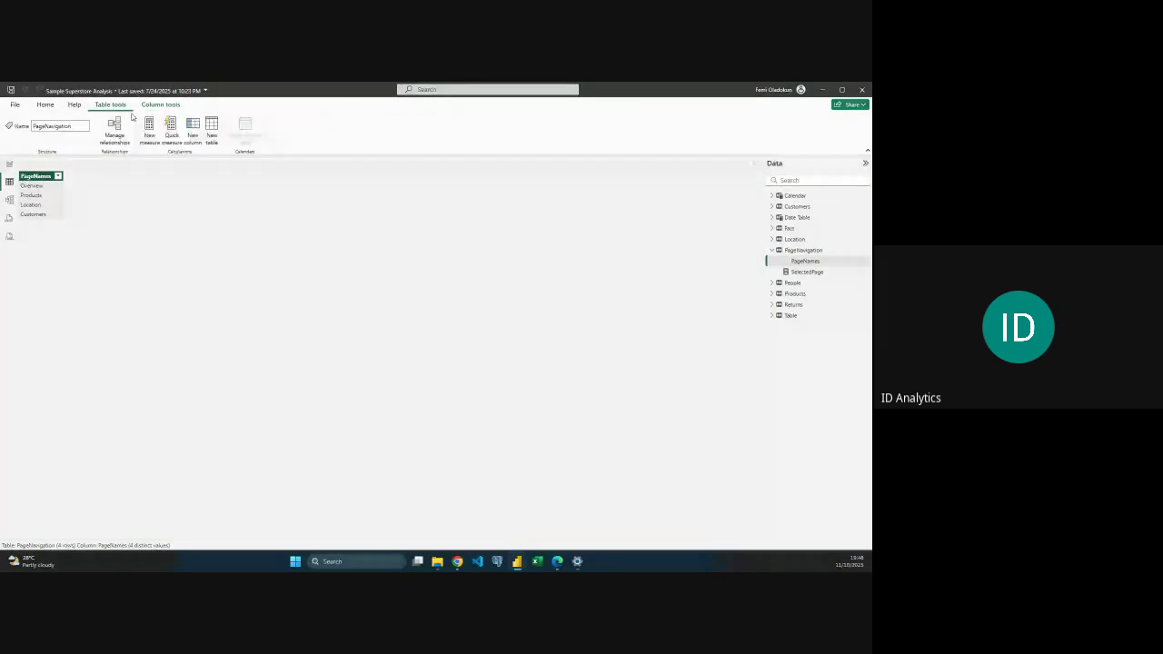
pyautogui.click(212, 133)
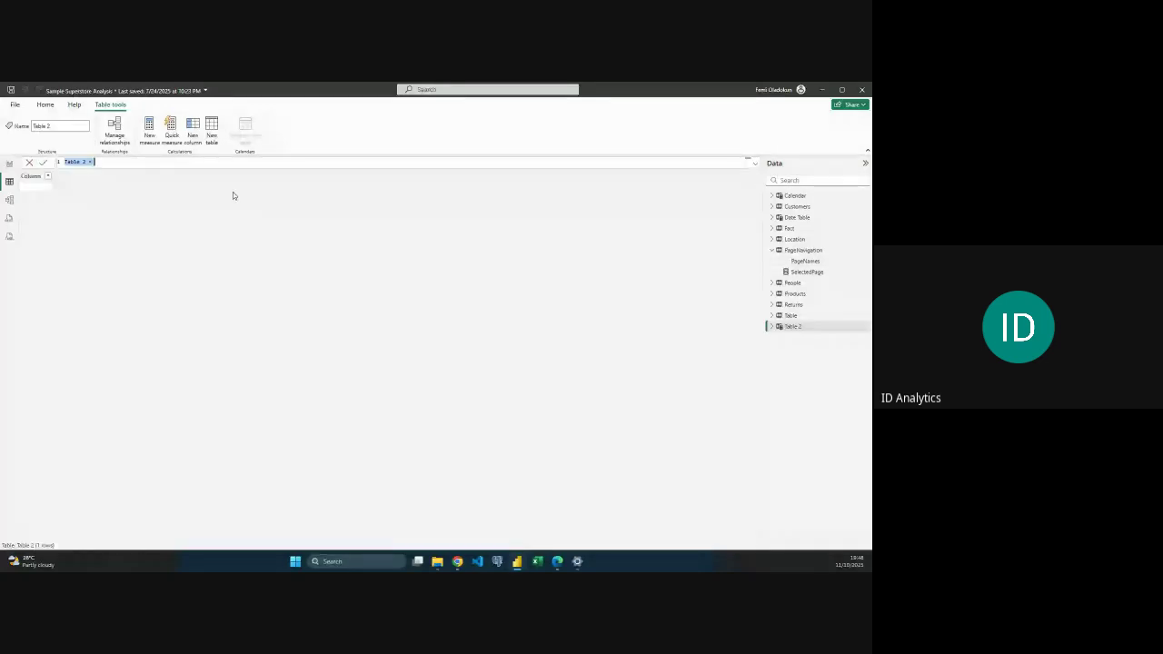
pyautogui.hotkey('ctrl', '+')
pyautogui.hotkey('ctrl', '+')
pyautogui.hotkey('ctrl', '+')
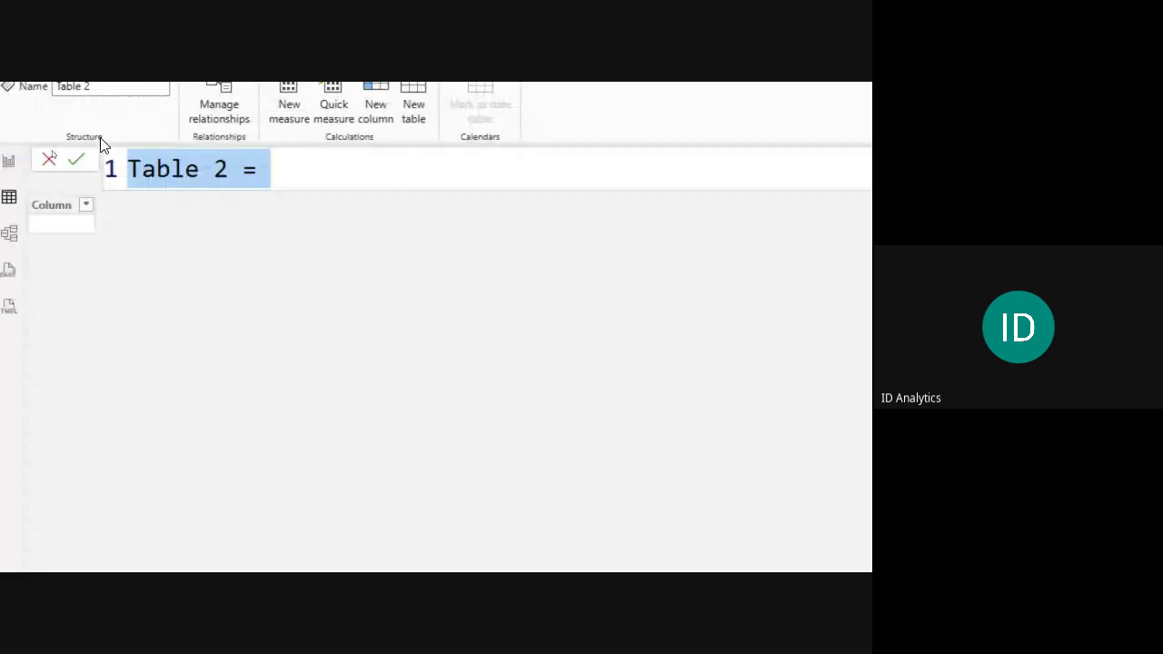
pyautogui.write('D')
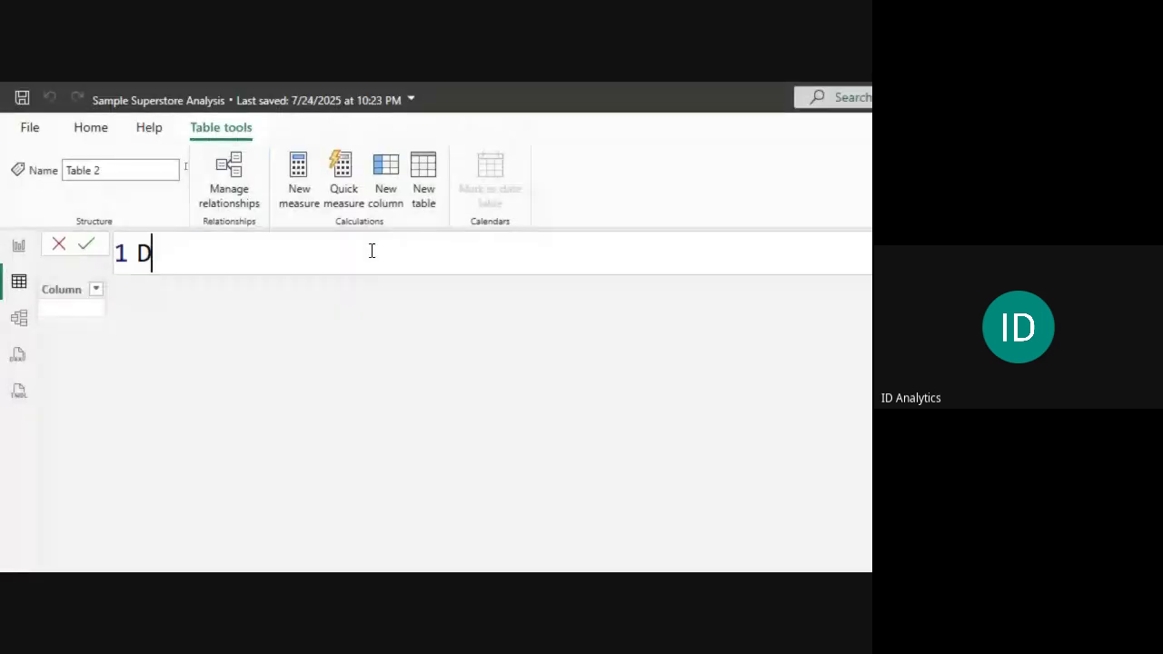
pyautogui.write('enominat')
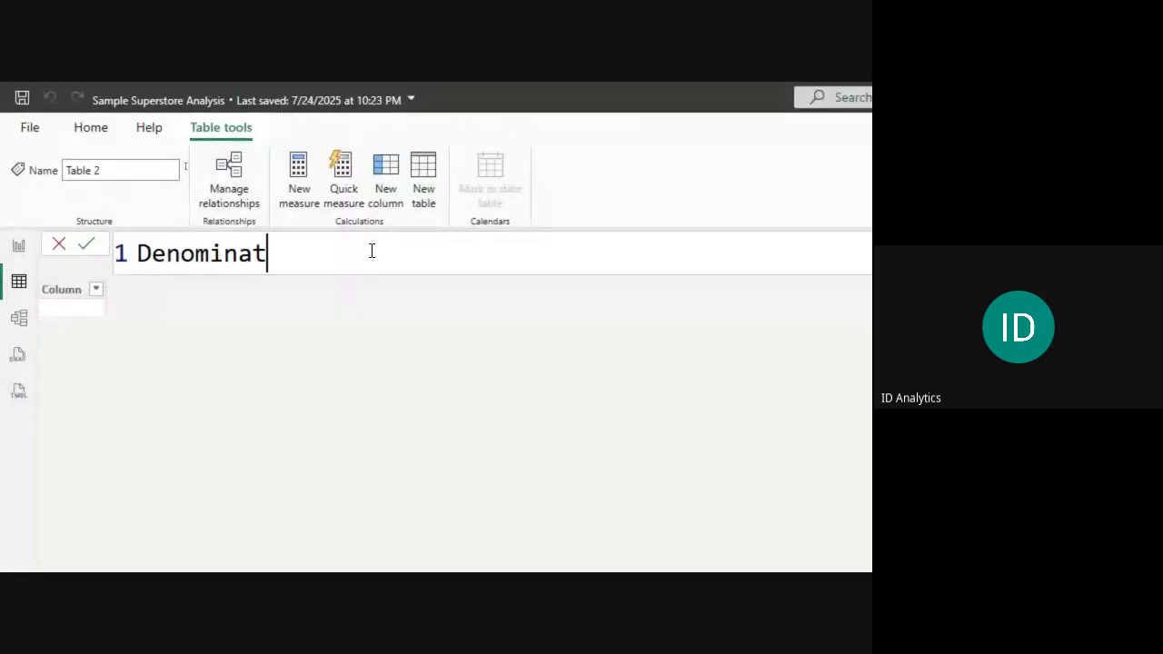
pyautogui.write('ions =')
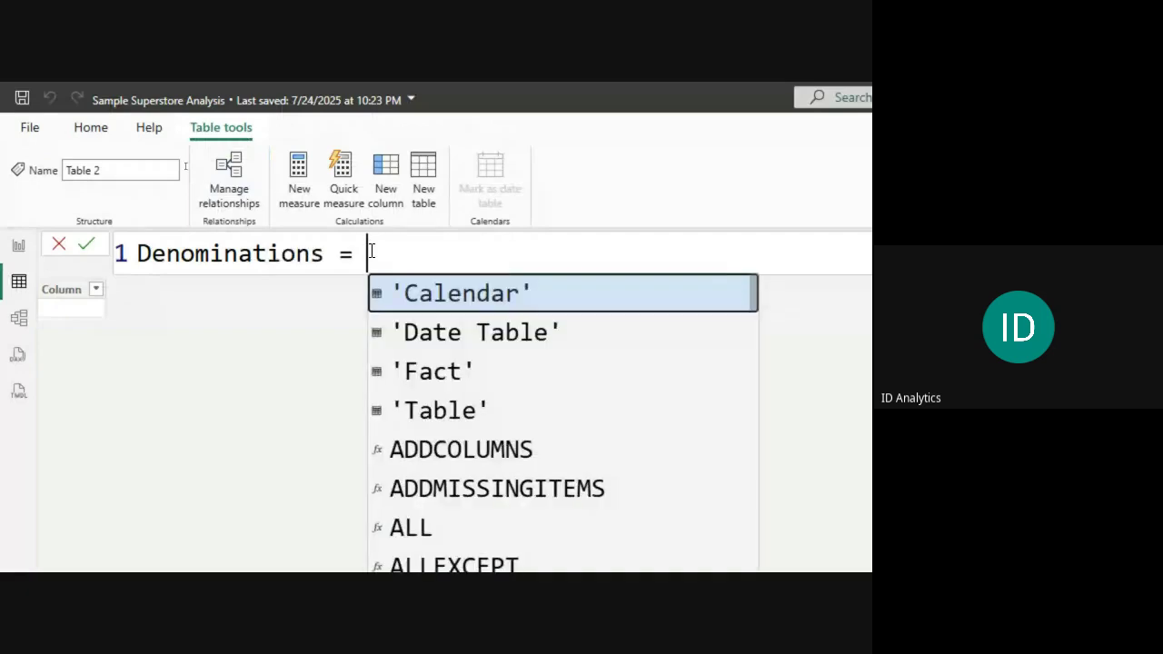
pyautogui.hotkey('shift', 'Return')
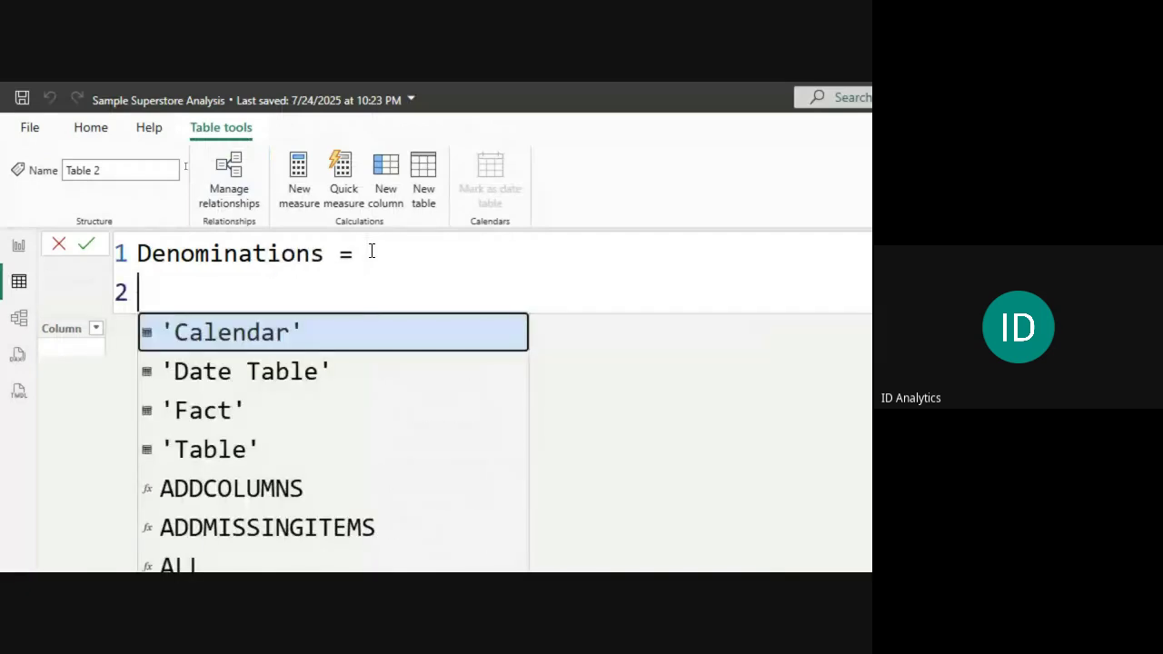
# Begin a DATATABLE function in the Denominations formula, with its arguments on a new line.
pyautogui.write('data')
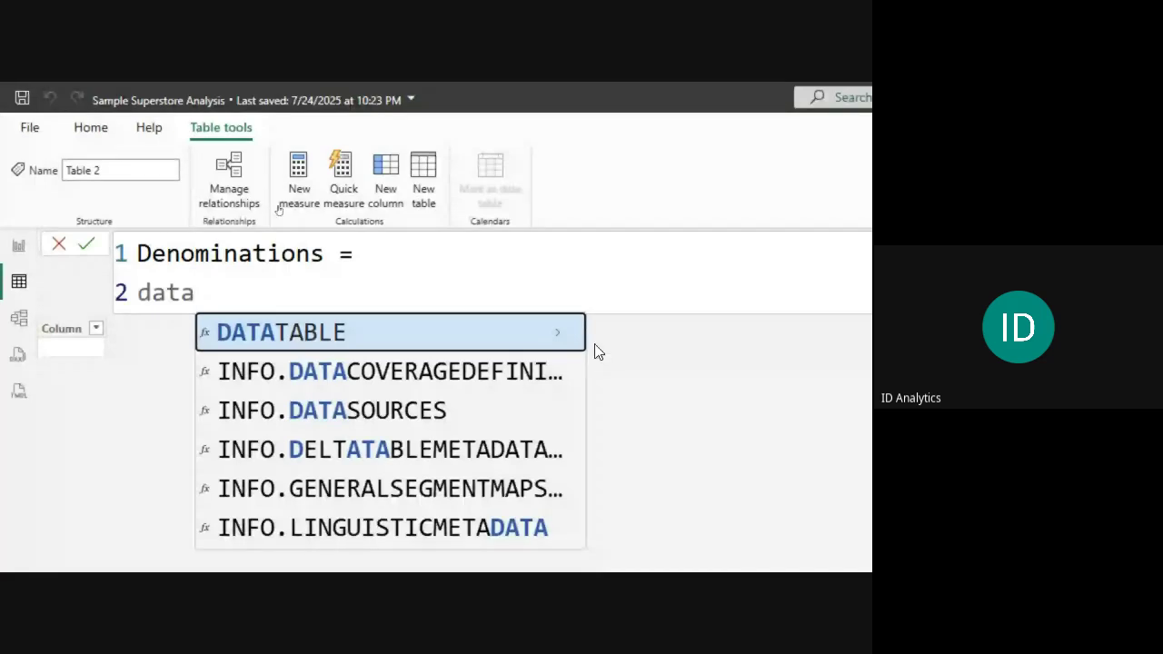
pyautogui.hotkey('ctrl', 'space')
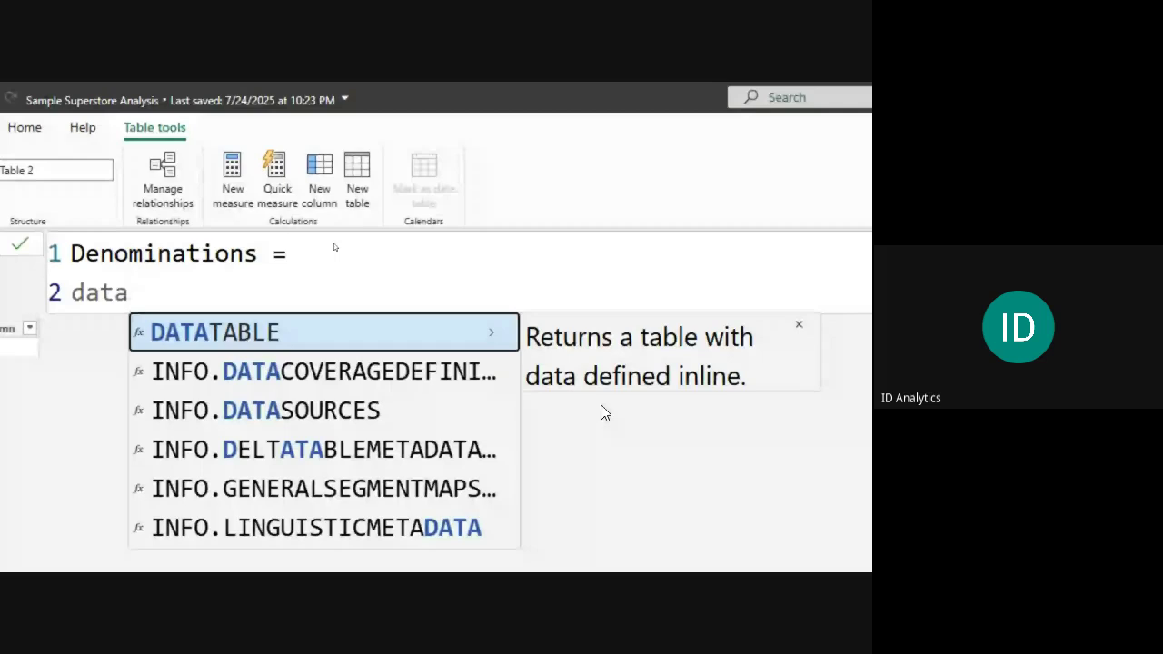
pyautogui.press('Tab')
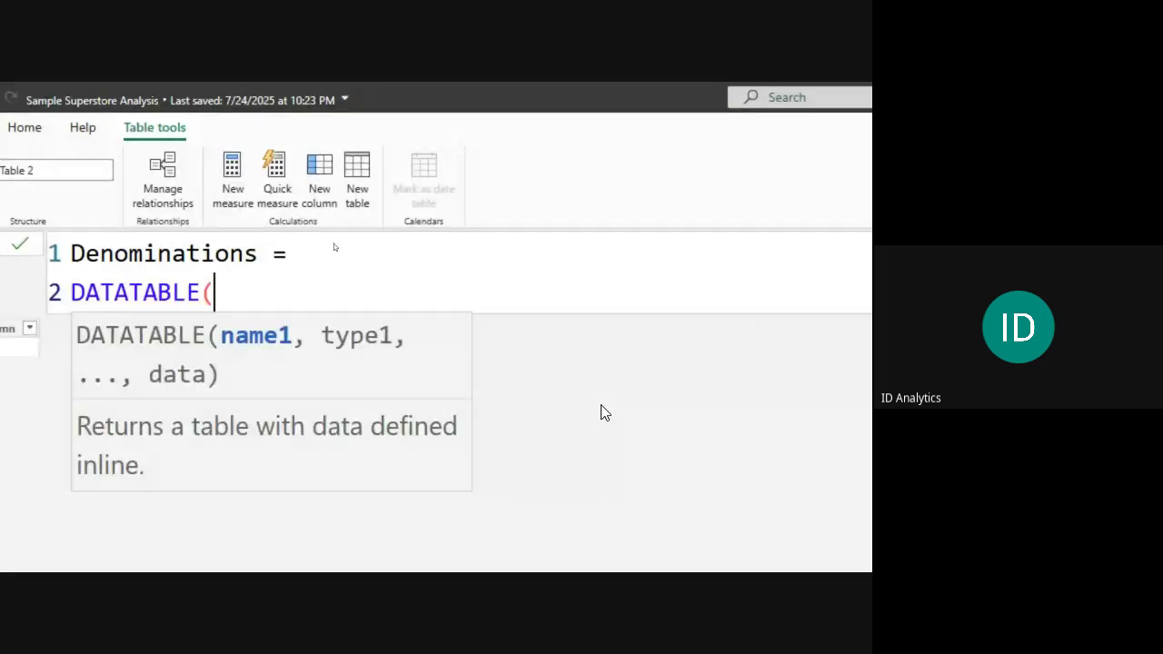
pyautogui.hotkey('shift', 'Return')
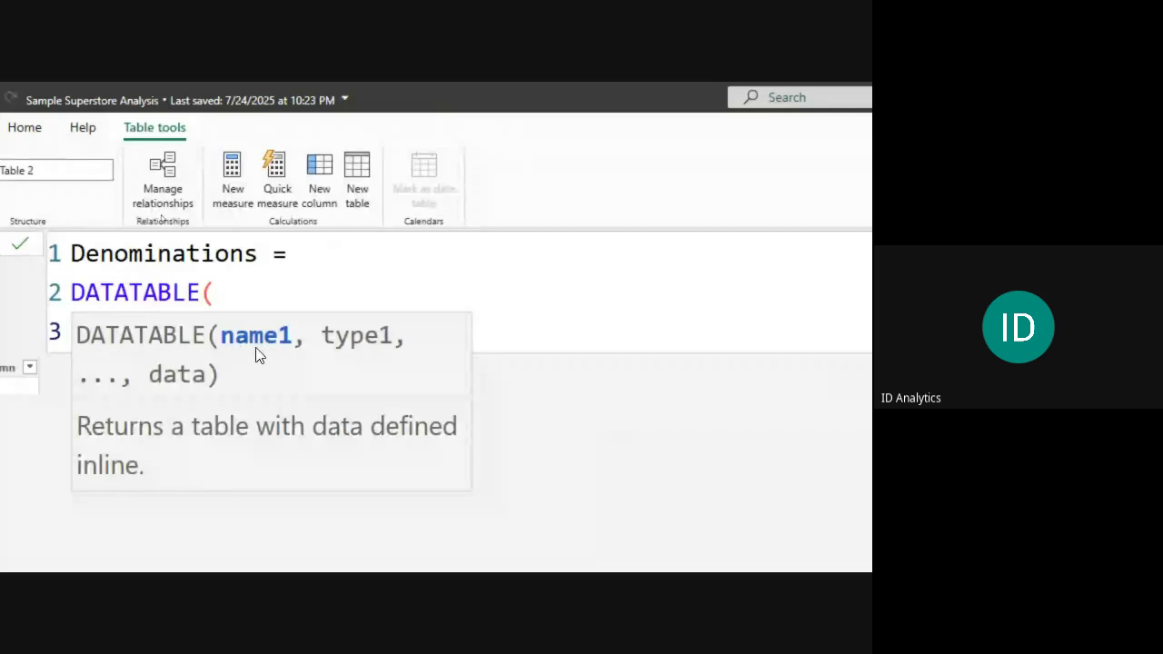
pyautogui.moveTo(221, 349); pyautogui.dragTo(396, 345)
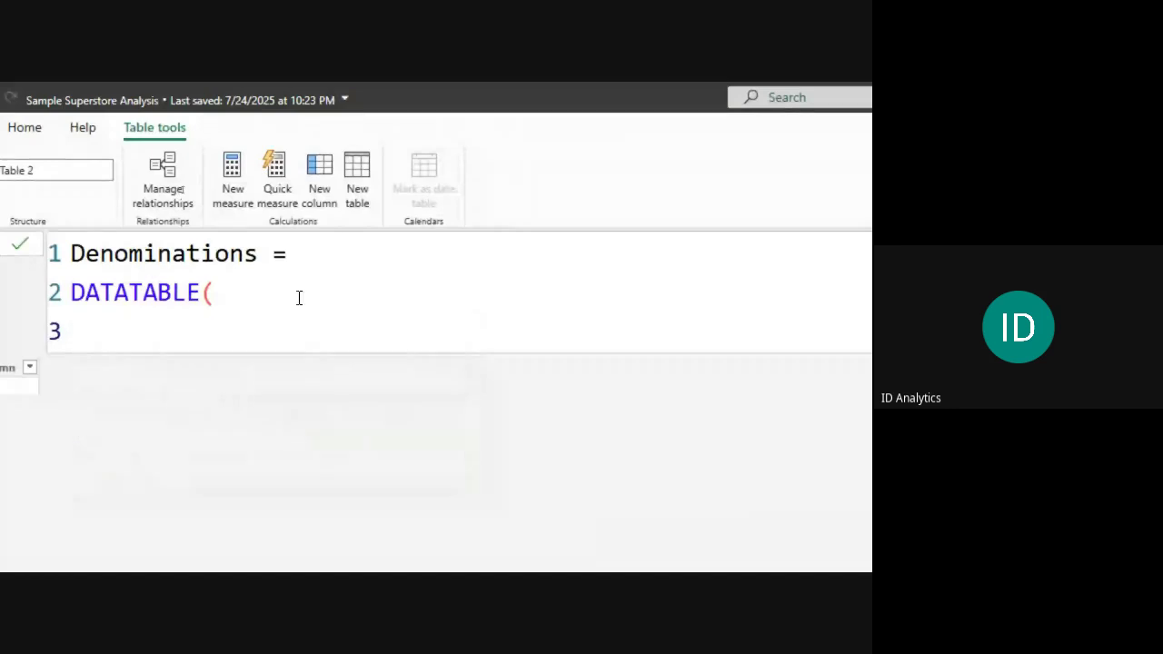
# Define the DATATABLE columns as "UnitsOfMeasure" of type STRING and "Value" of type INTEGER.
pyautogui.press('Tab')
pyautogui.write('"')
pyautogui.write('Unitsof')
pyautogui.press('BackSpace')
pyautogui.press('BackSpace')
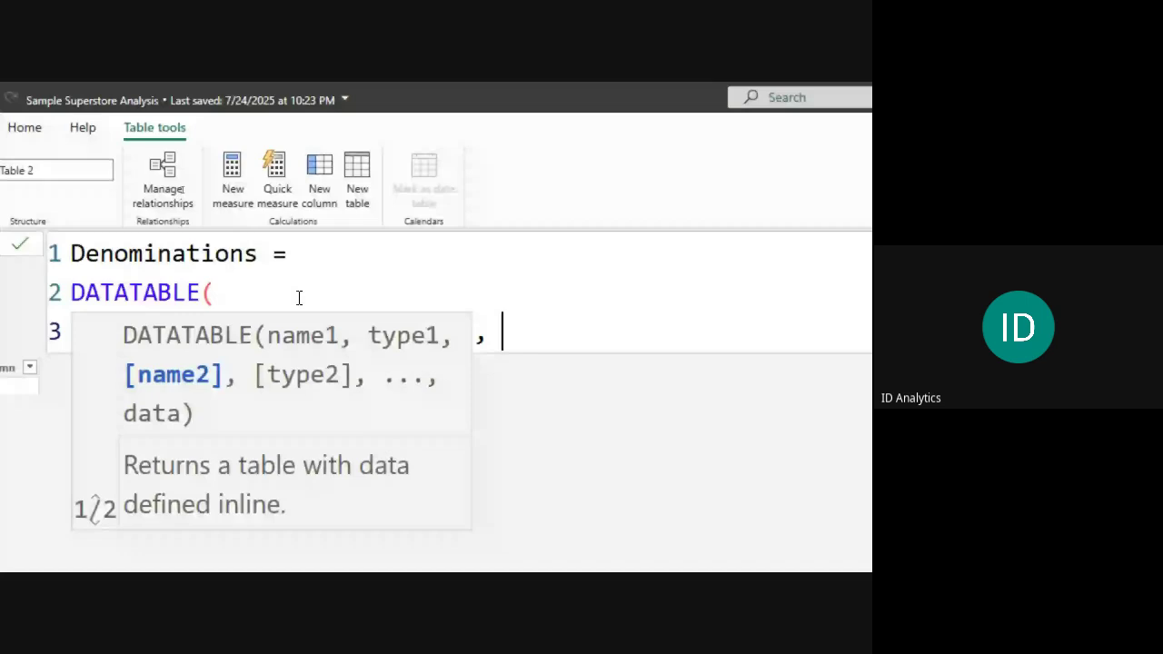
pyautogui.write('"')
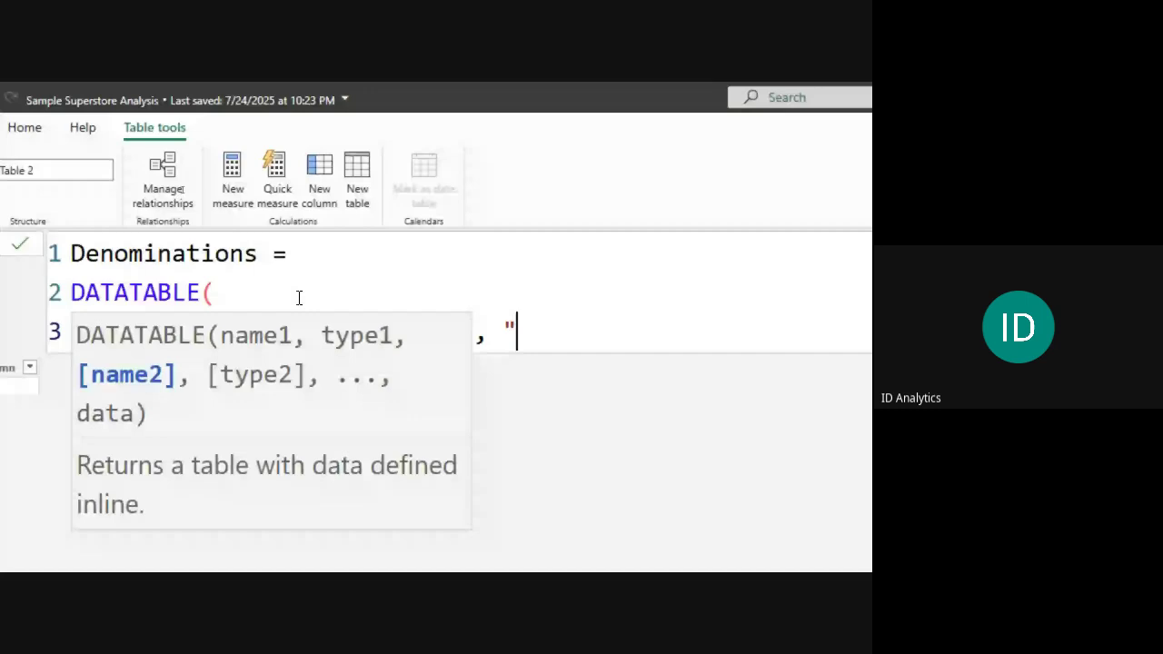
pyautogui.write('Value", INTEGER,')
pyautogui.press('Return')
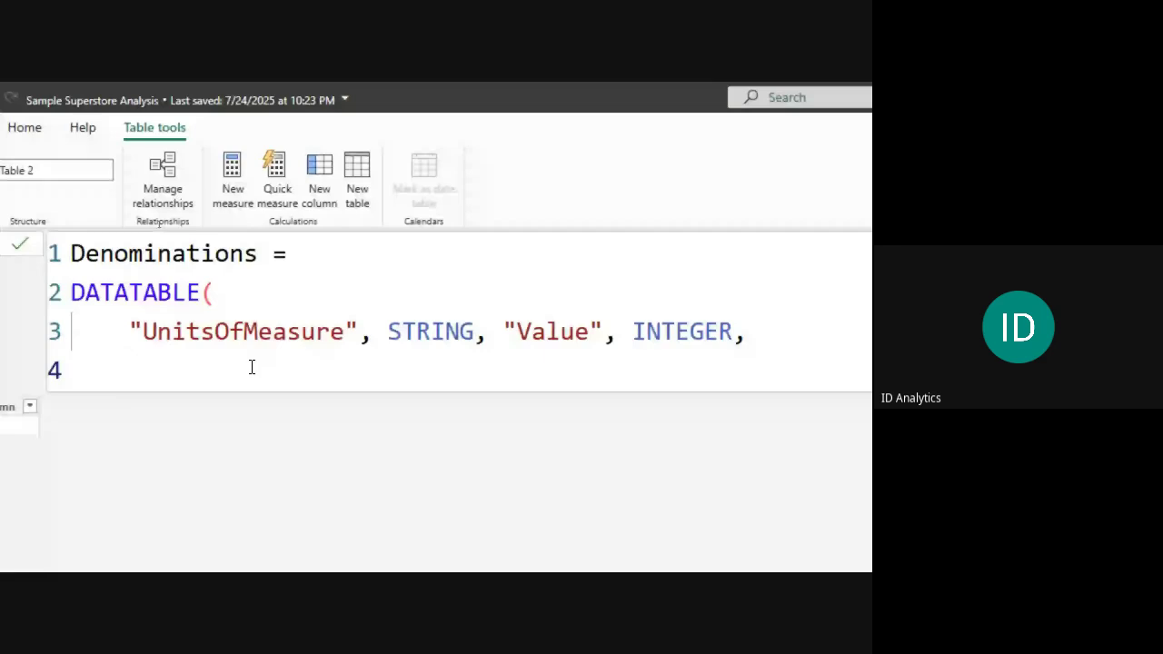
# Add a curly-brace data block below the column definitions, containing the row {"Million", 1000000}.
pyautogui.write('{')
pyautogui.hotkey('shift', 'Return')
pyautogui.write('}')
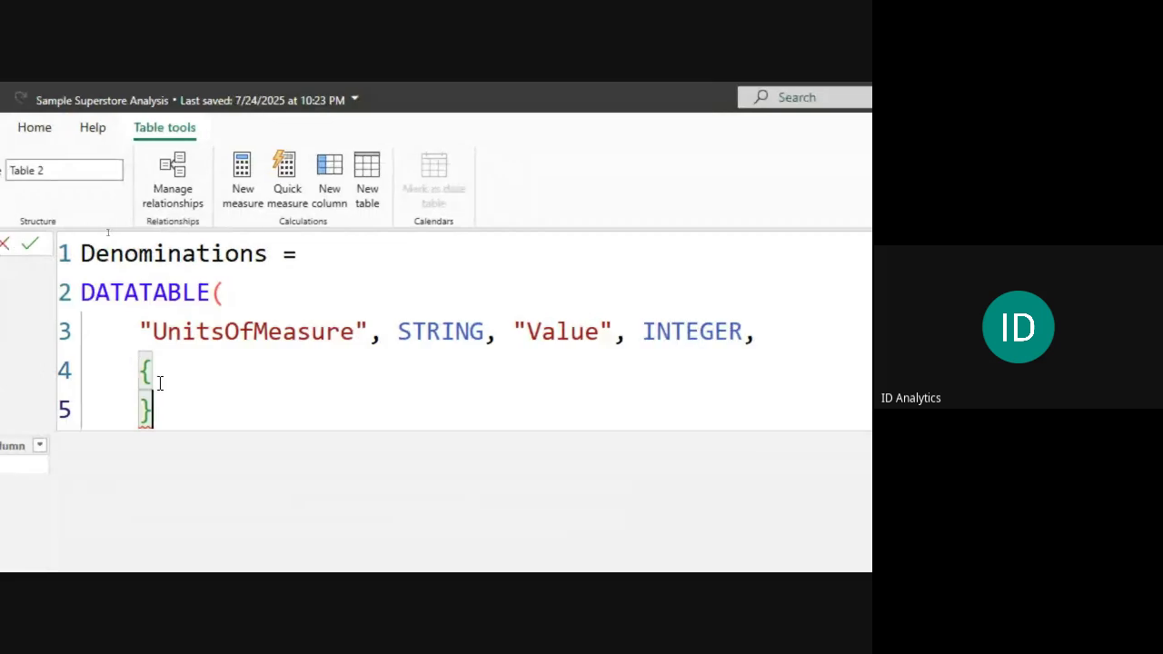
pyautogui.click(164, 382)
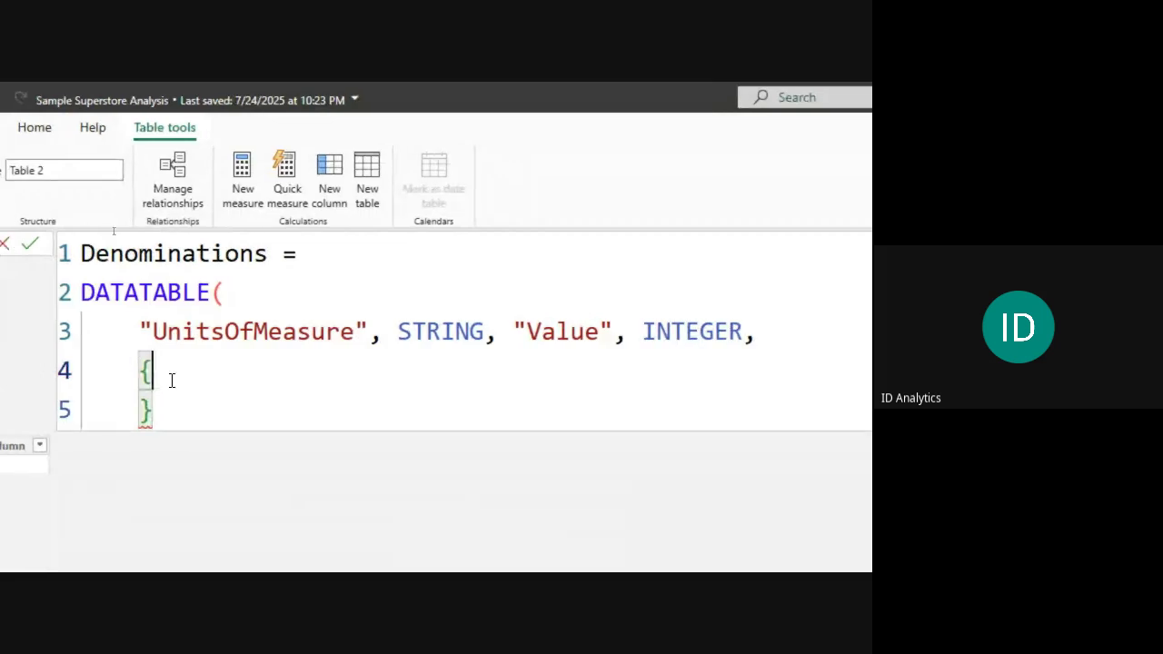
pyautogui.hotkey('shift', 'Return')
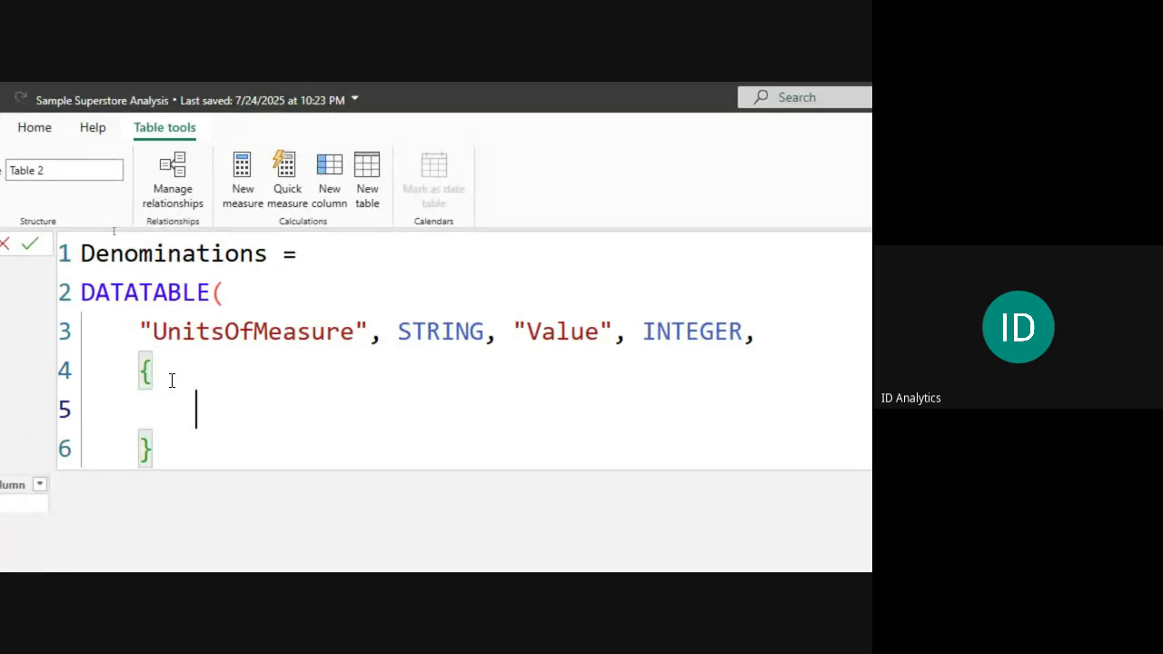
pyautogui.write('{}')
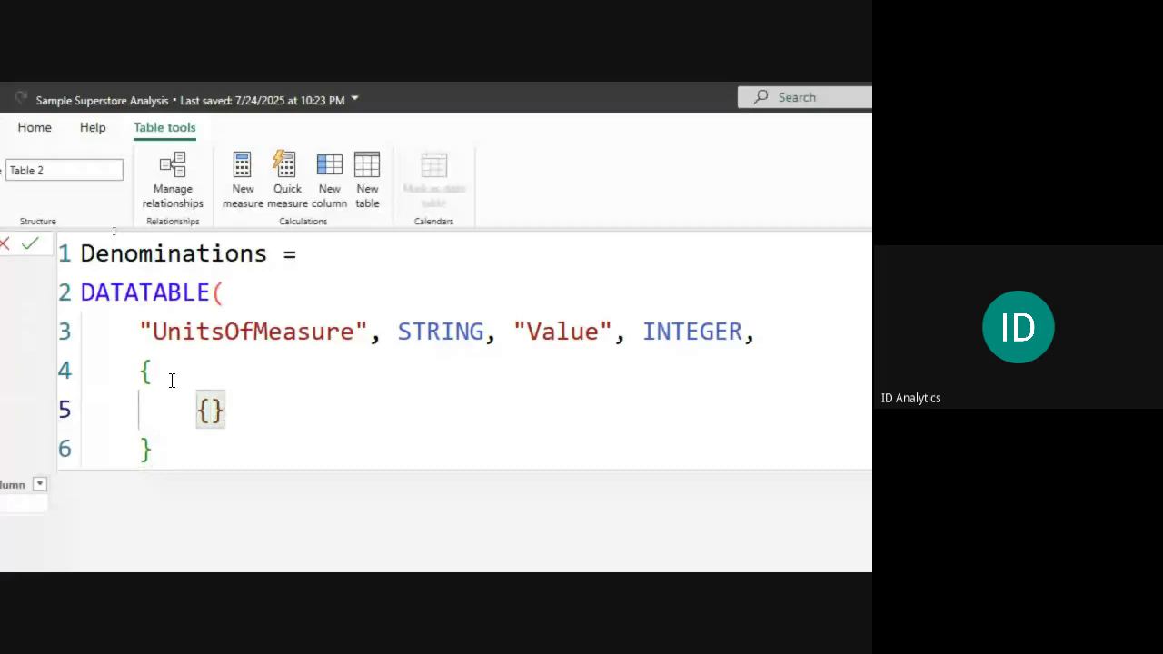
pyautogui.write('"')
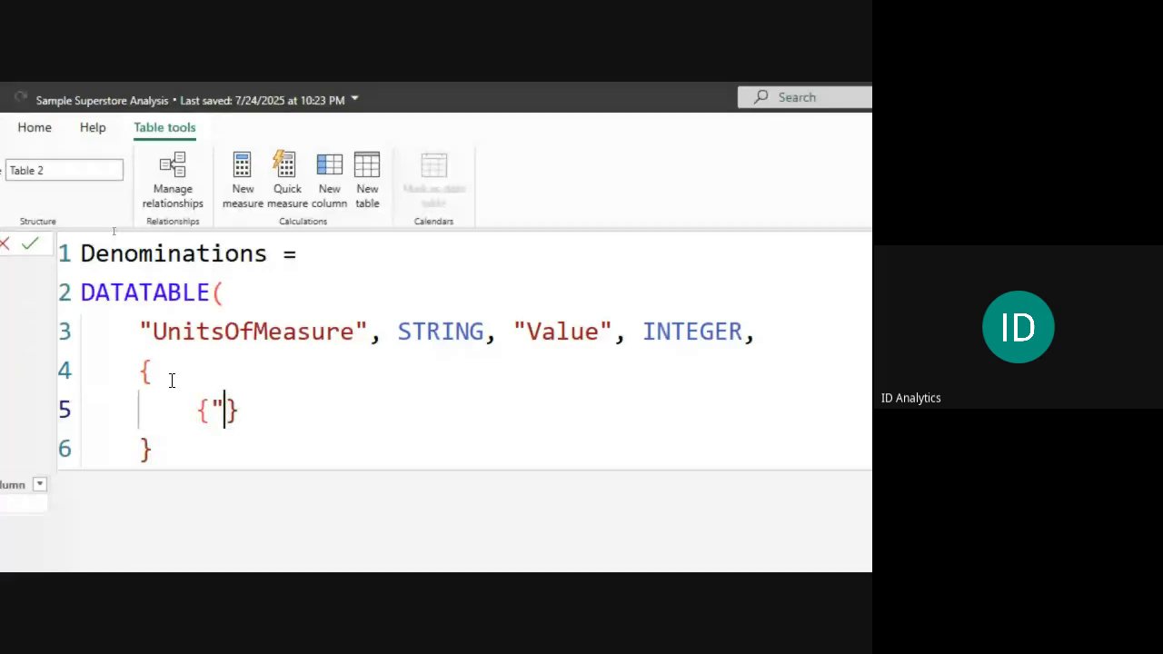
pyautogui.write('M')
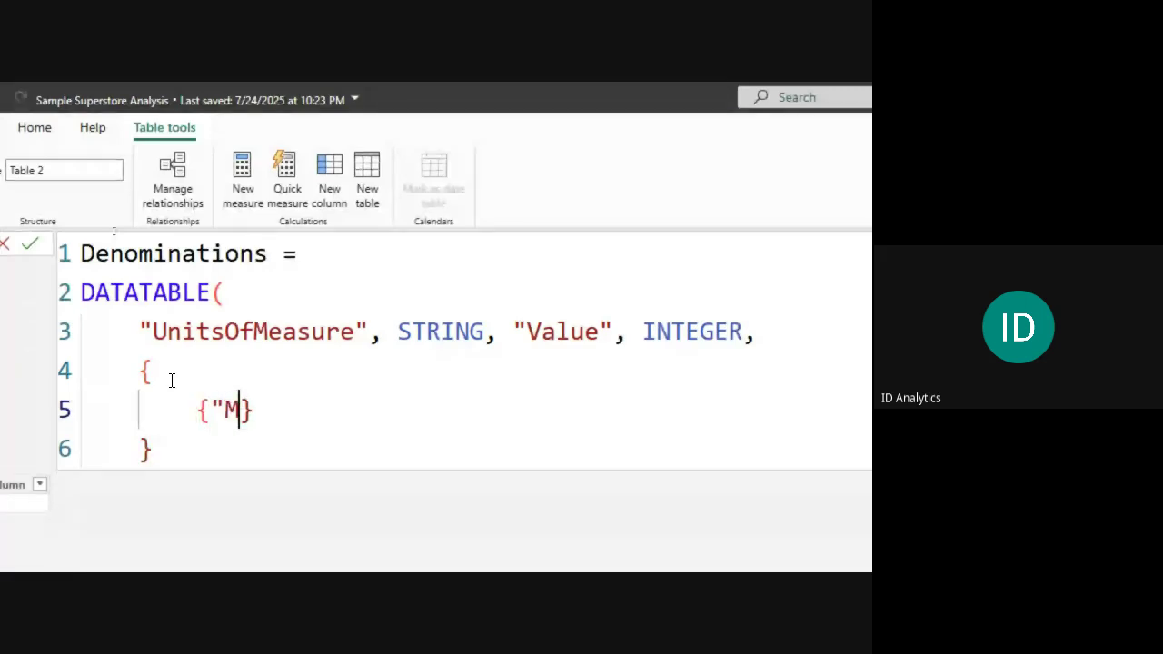
pyautogui.write('illion",')
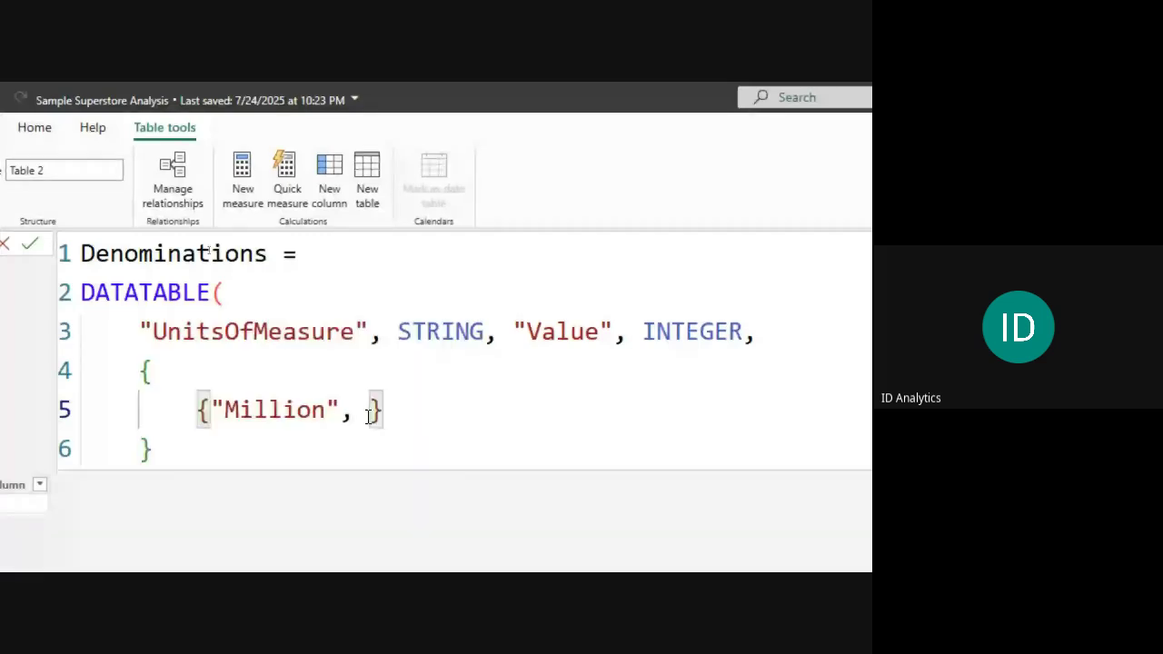
pyautogui.write('1000000')
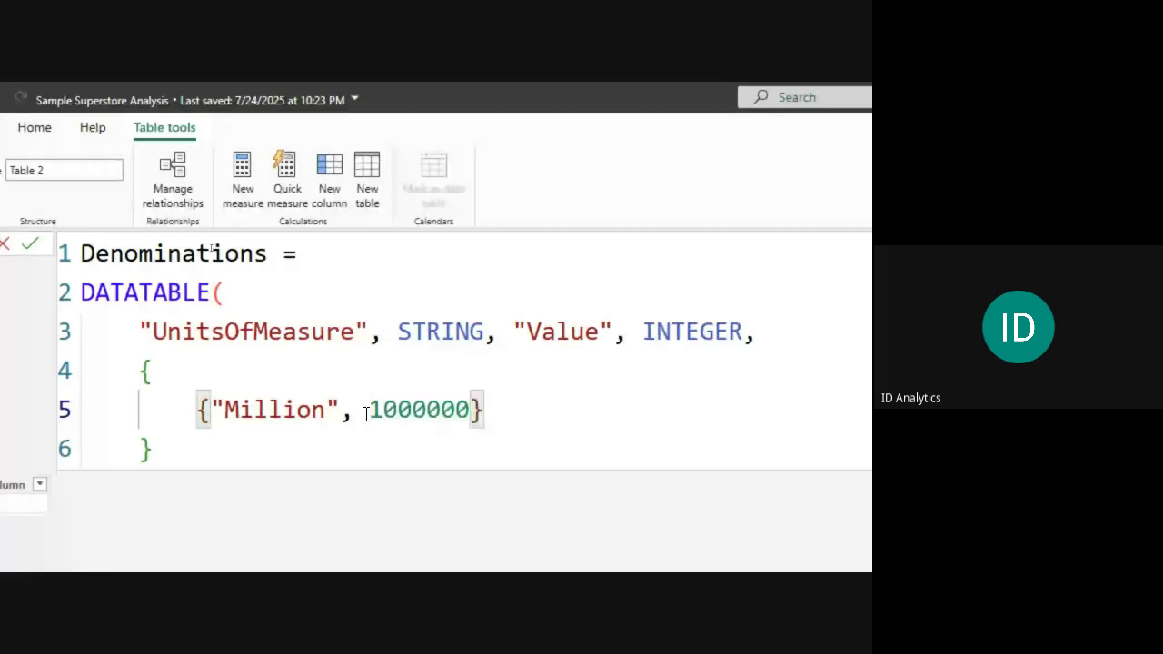
# Add the row {"Thousand", 1000} below the Million row, then close the DATATABLE function and commit the formula.
pyautogui.click(495, 404)
pyautogui.write(',')
pyautogui.press('Return')
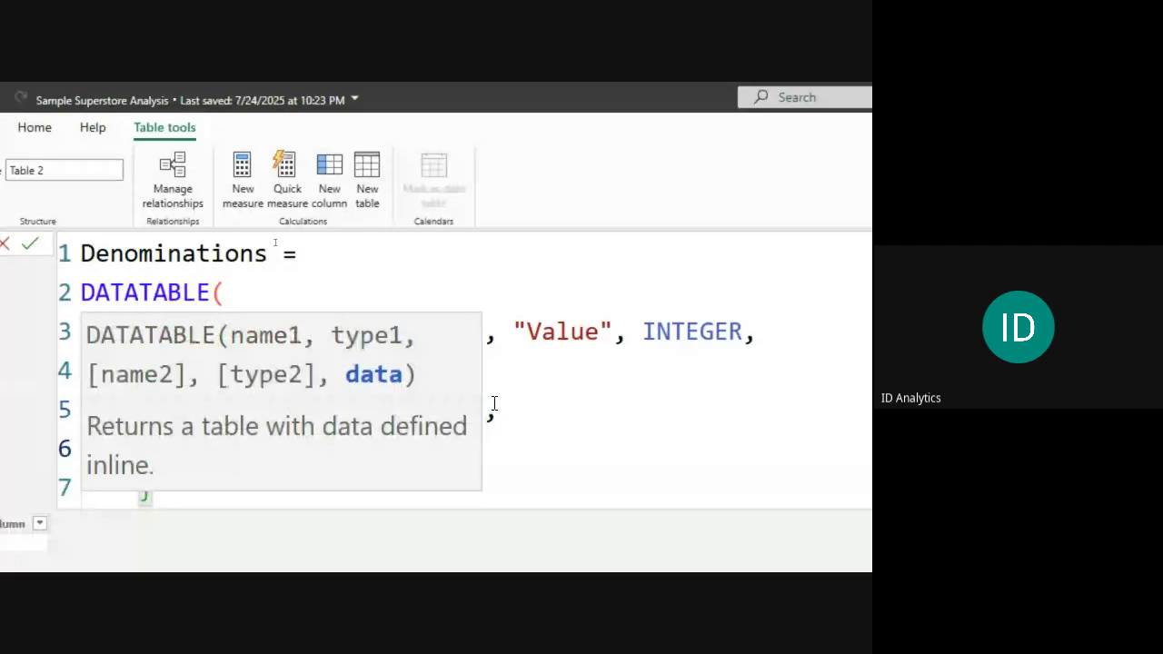
pyautogui.write('{"Thousand", 1000')
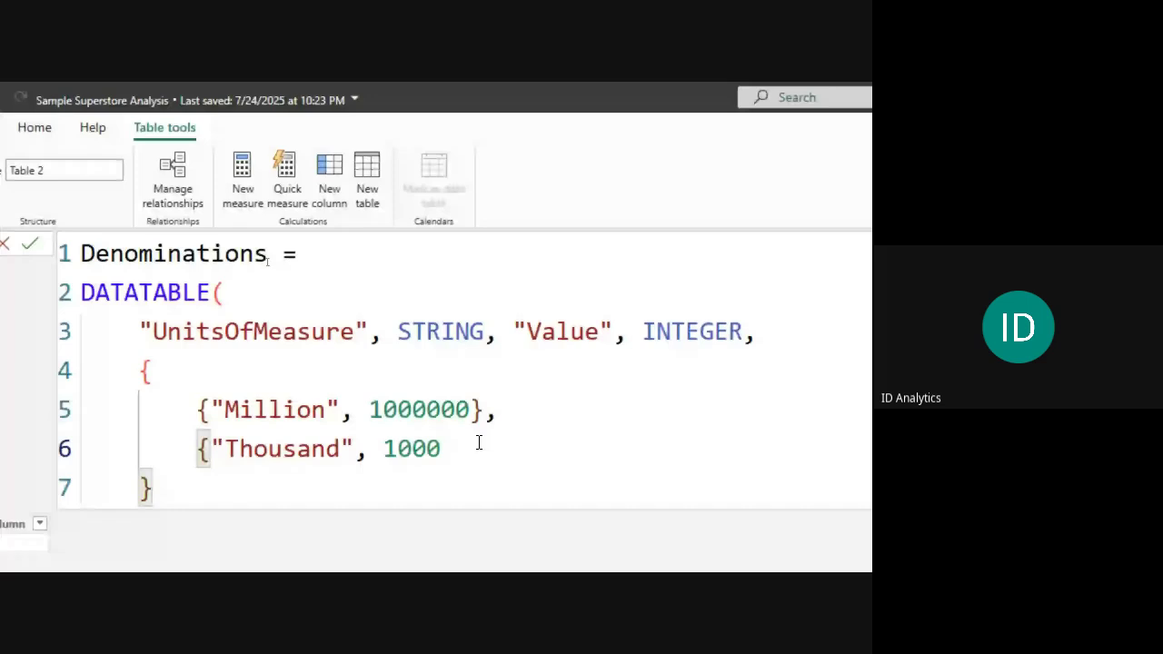
pyautogui.write('}')
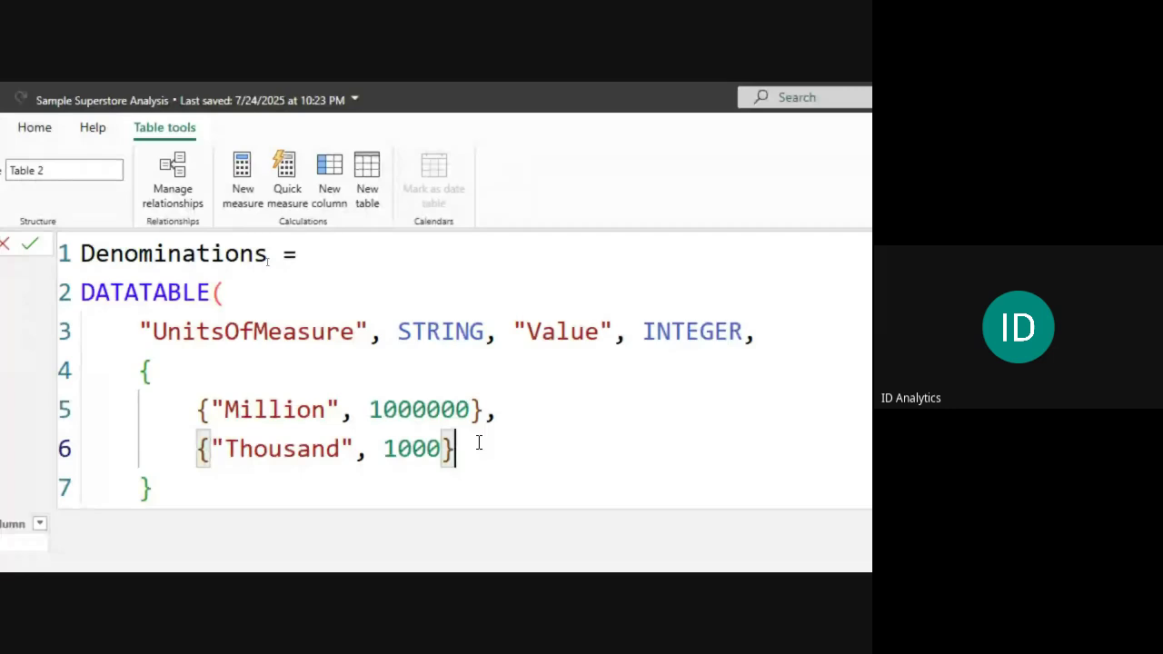
pyautogui.press('Down')
pyautogui.press('Return')
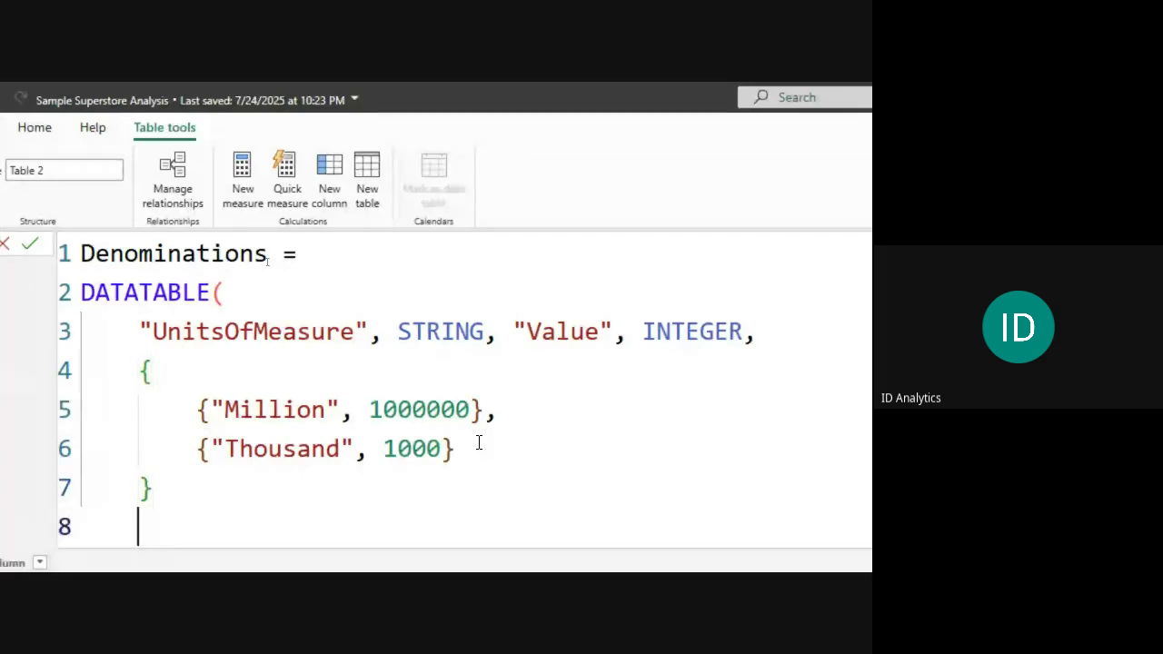
pyautogui.write(')')
pyautogui.press('Return')
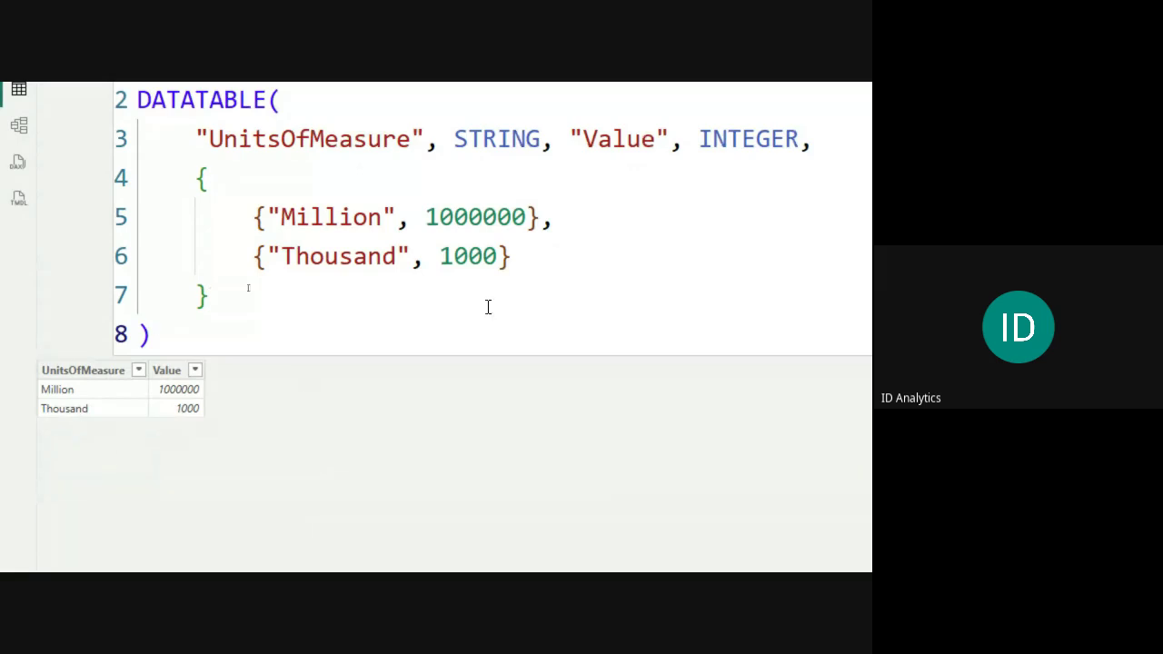
# Add the rows {"Hundred", 100} and {"Unit", 1} after the Thousand row and commit the Denominations formula.
pyautogui.click(527, 264)
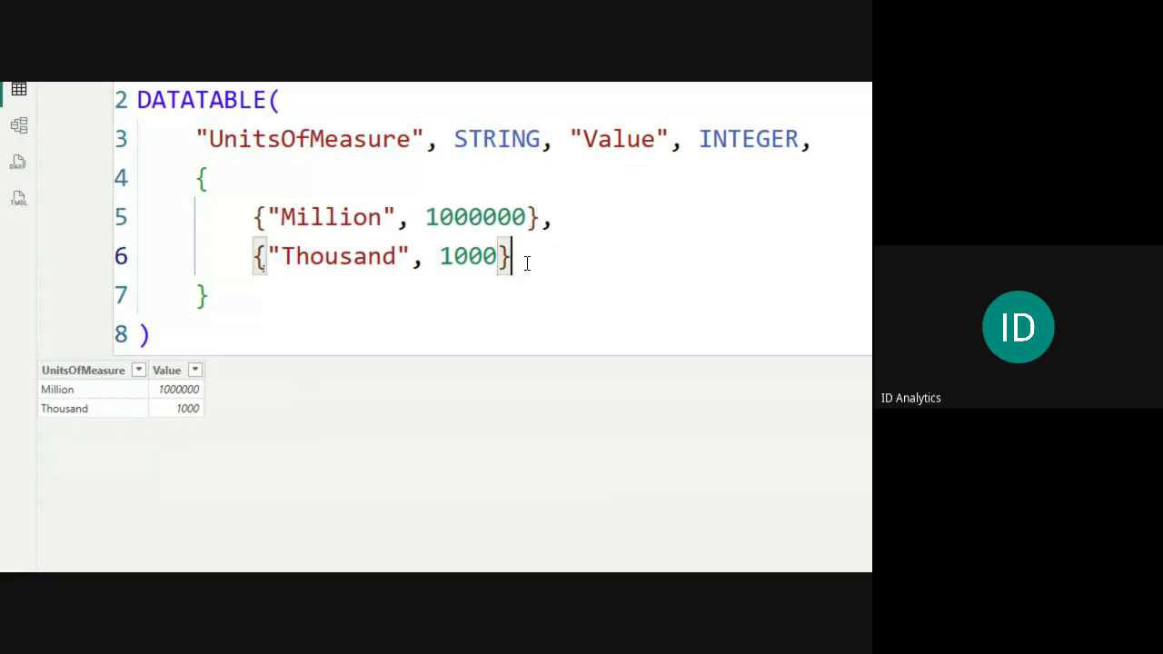
pyautogui.write(',')
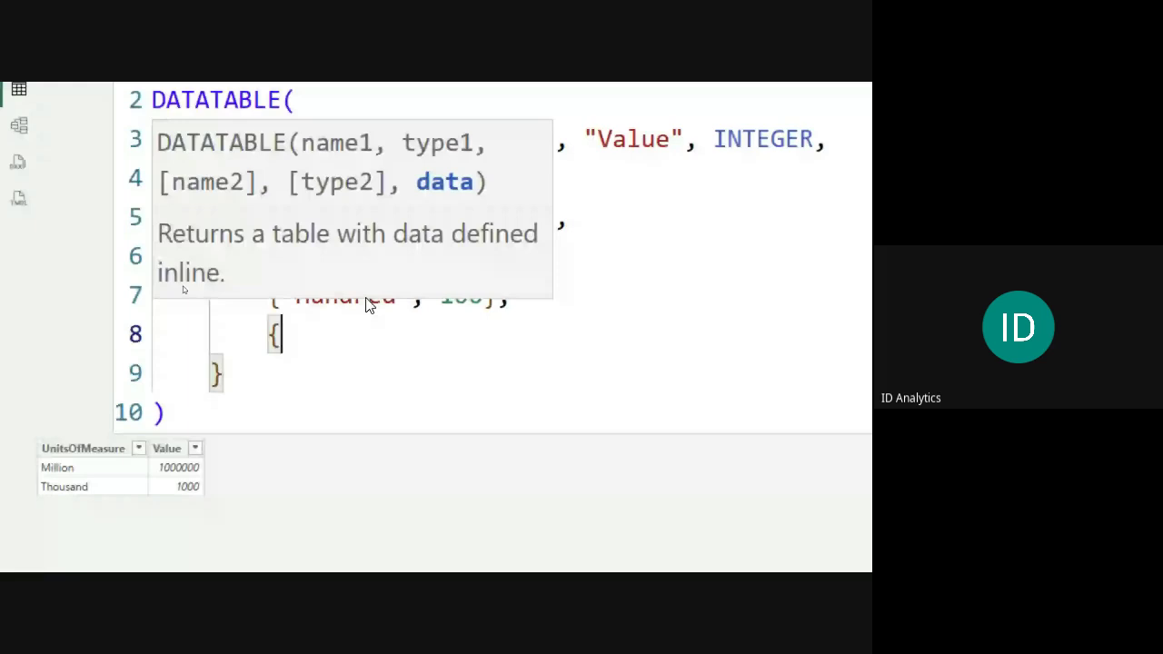
pyautogui.write('"')
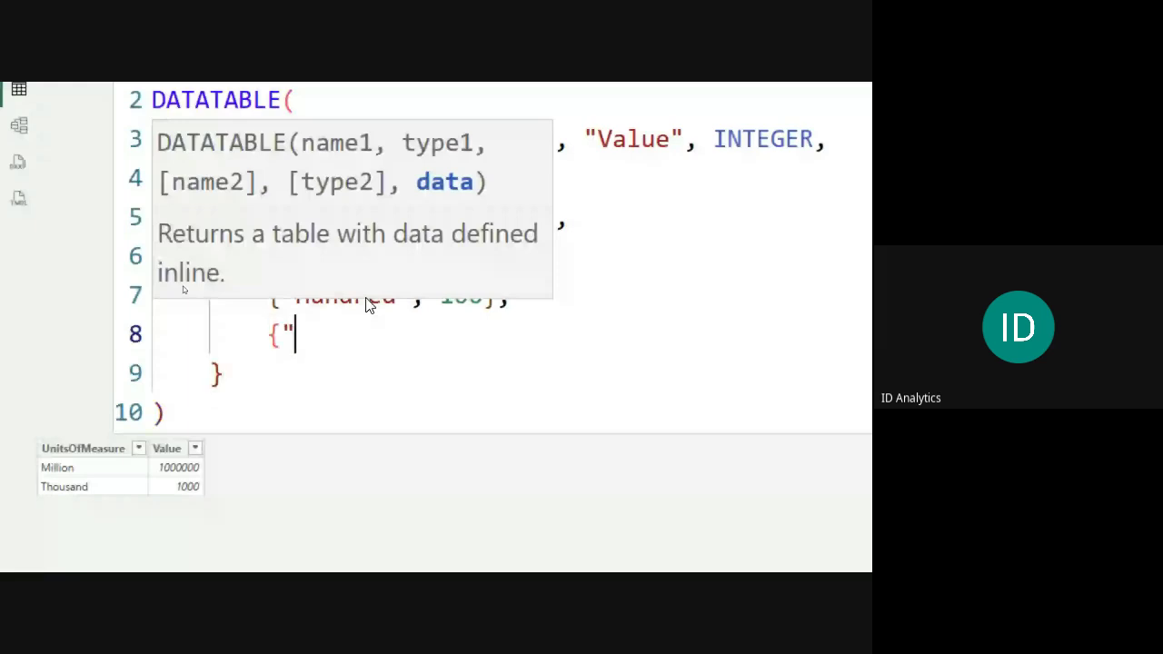
pyautogui.write('Unit')
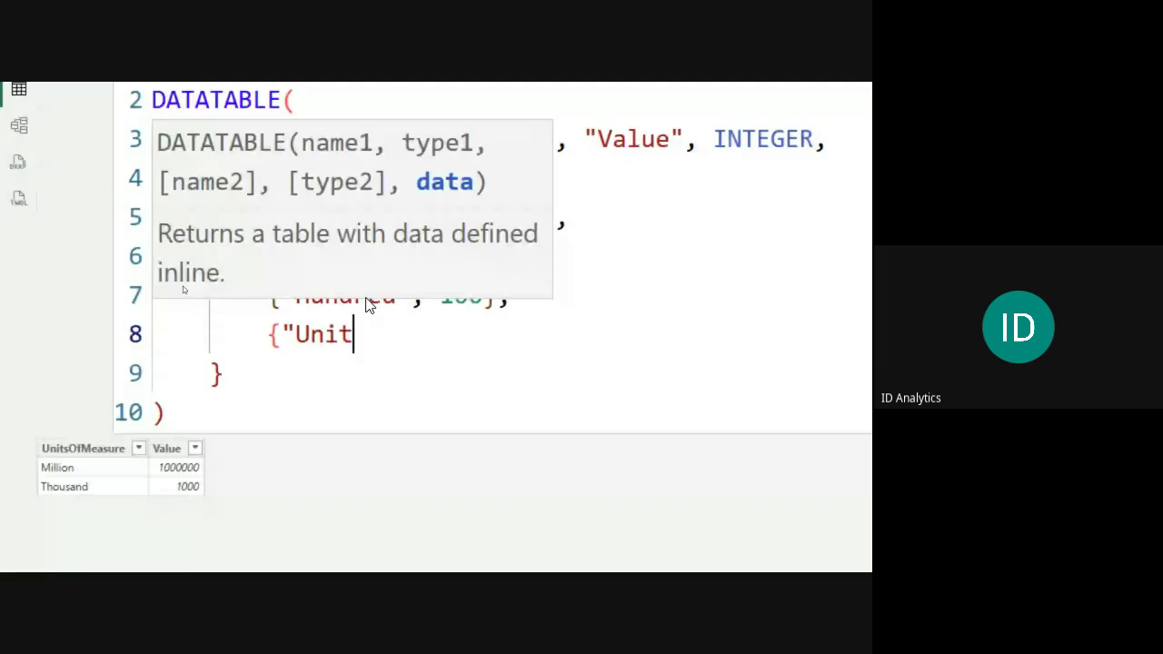
pyautogui.write('", 1')
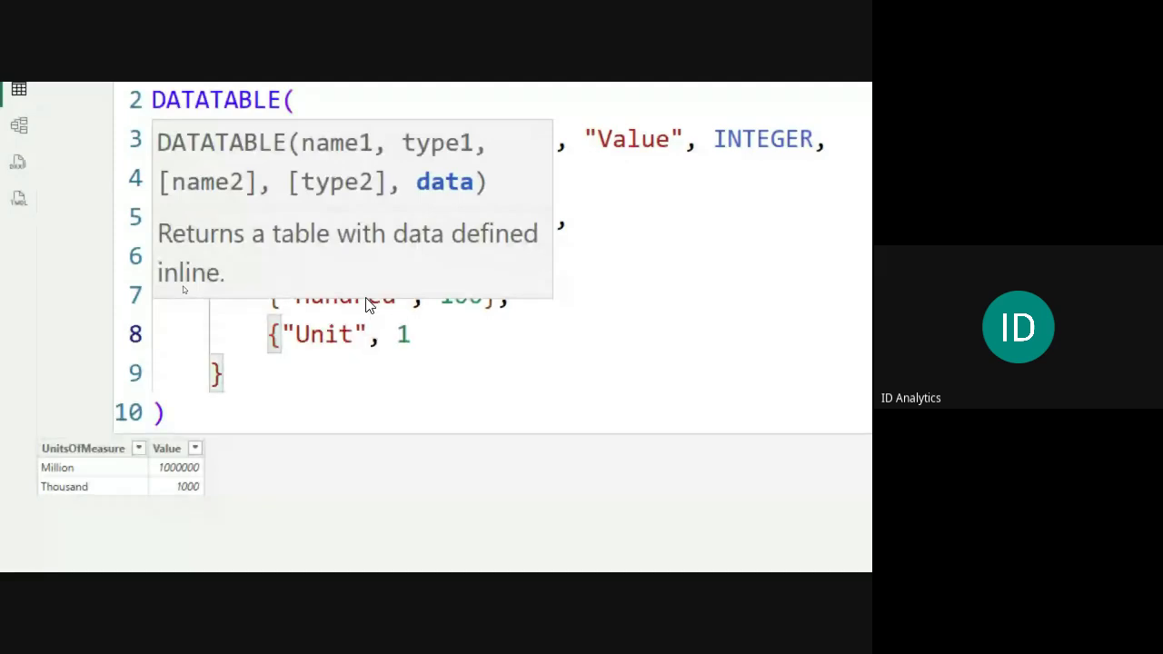
pyautogui.write('}')
pyautogui.press('Return')
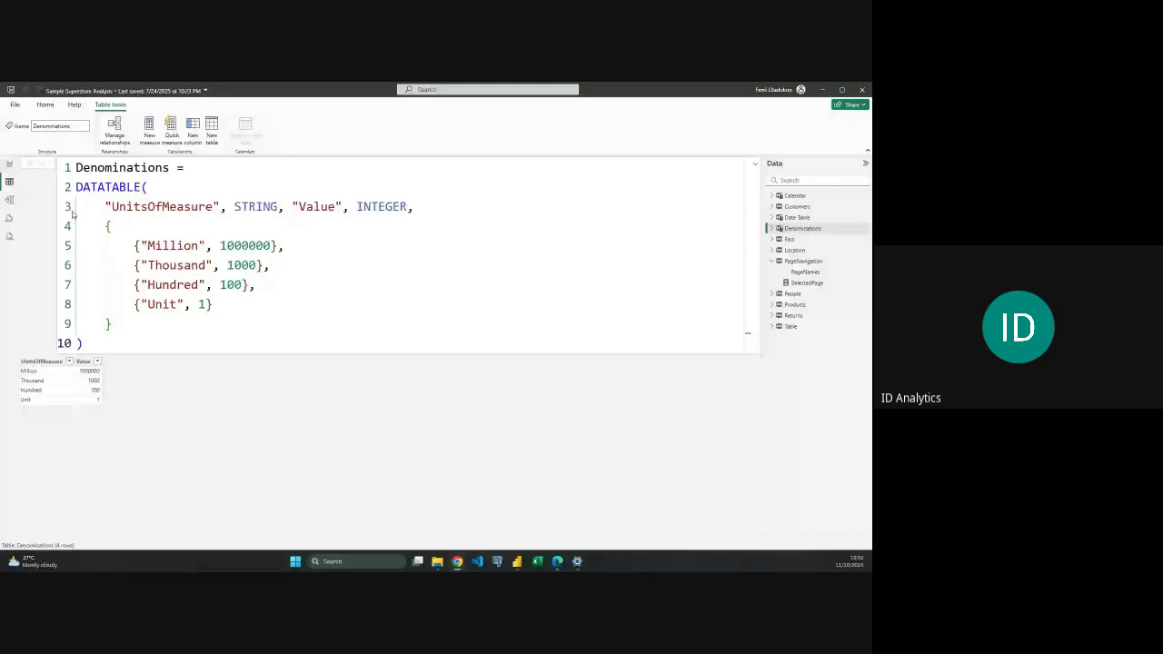
# Move the Denominations table in the model diagram to just below the Calendar table, near Returns.
pyautogui.click(9, 200)
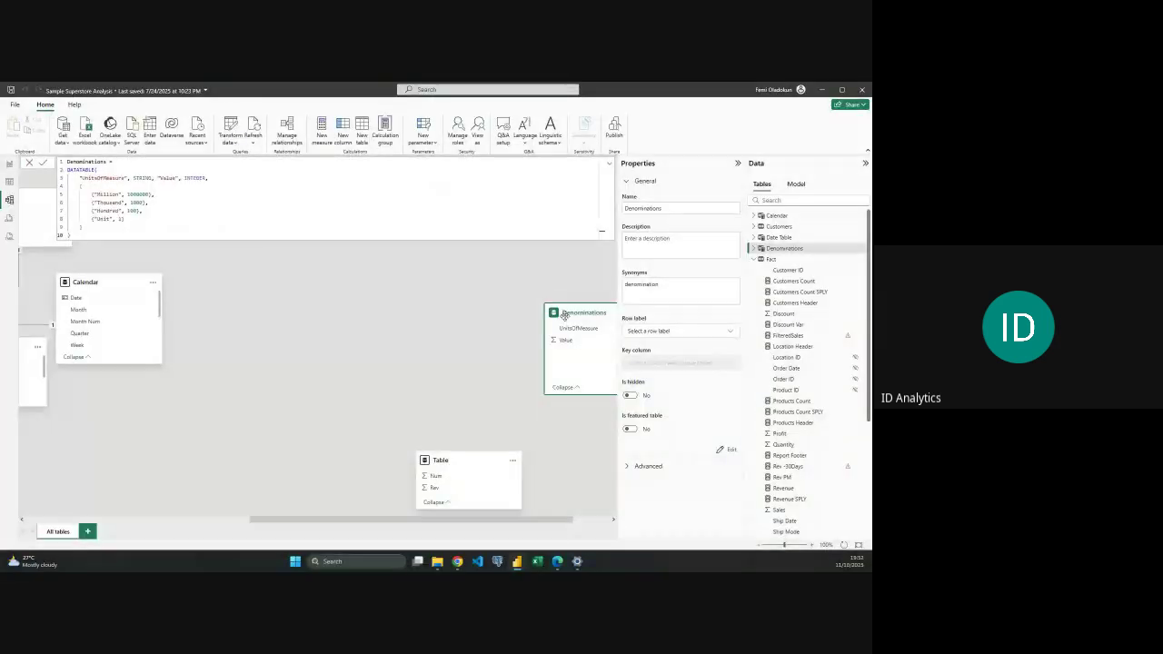
pyautogui.moveTo(565, 315); pyautogui.dragTo(259, 400)
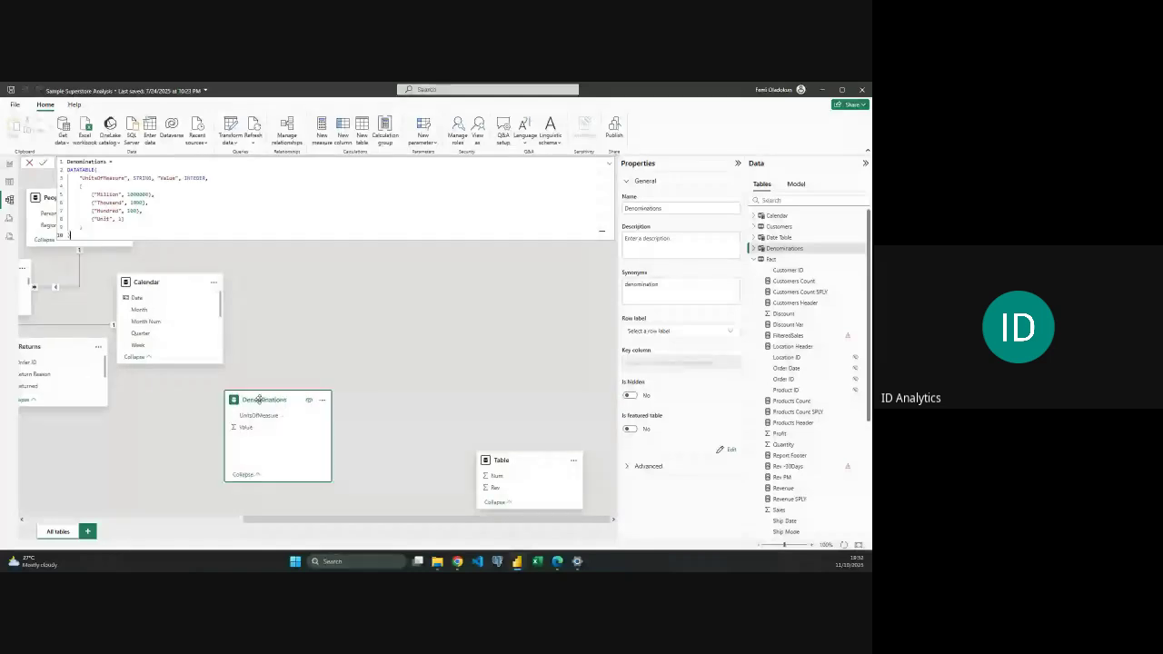
pyautogui.hscroll(-3, 259, 400)
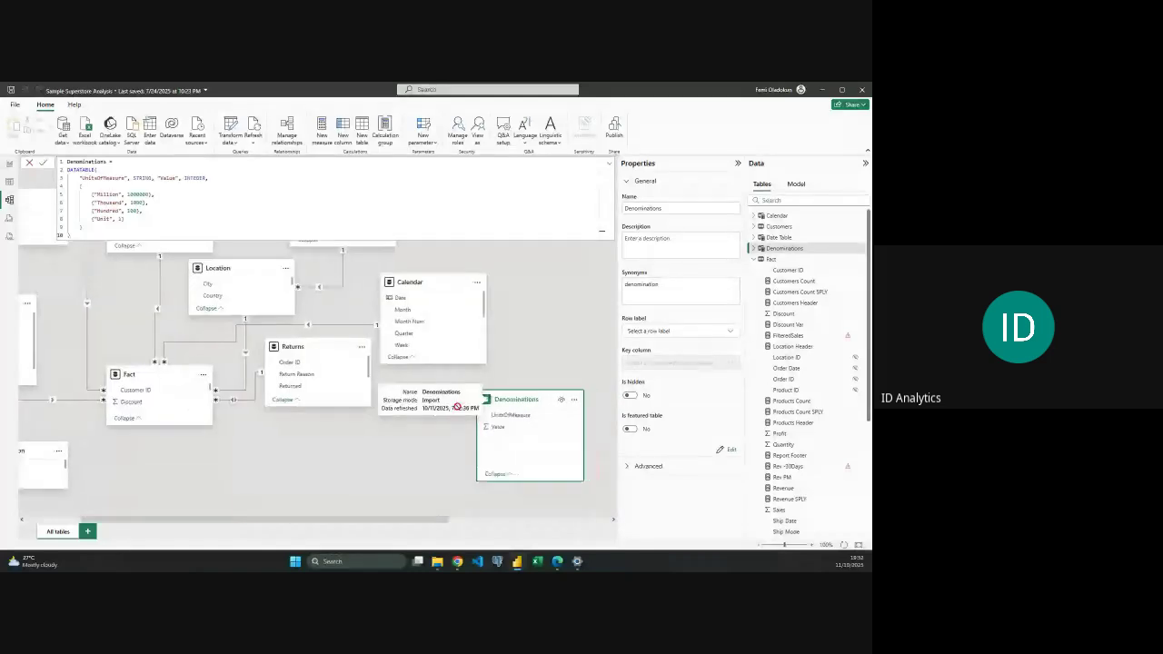
pyautogui.moveTo(505, 401); pyautogui.dragTo(428, 410)
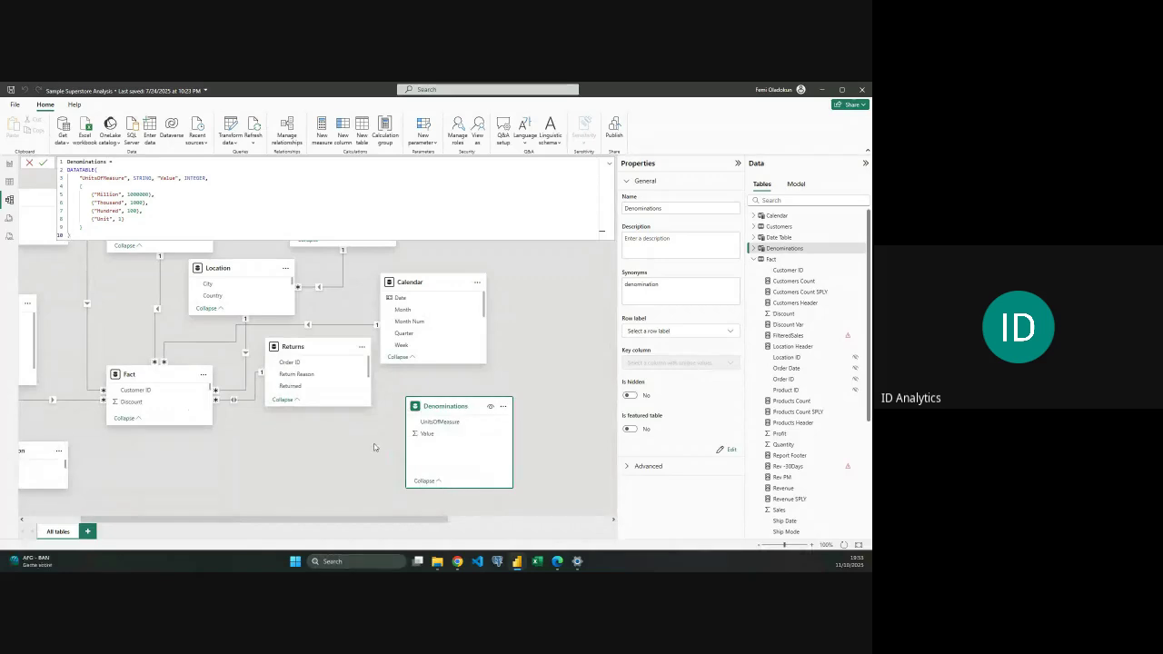
# Add a slicer with the Denominations UnitsOfMeasure field to the Units Denomination report page, beside the region table.
pyautogui.click(14, 168)
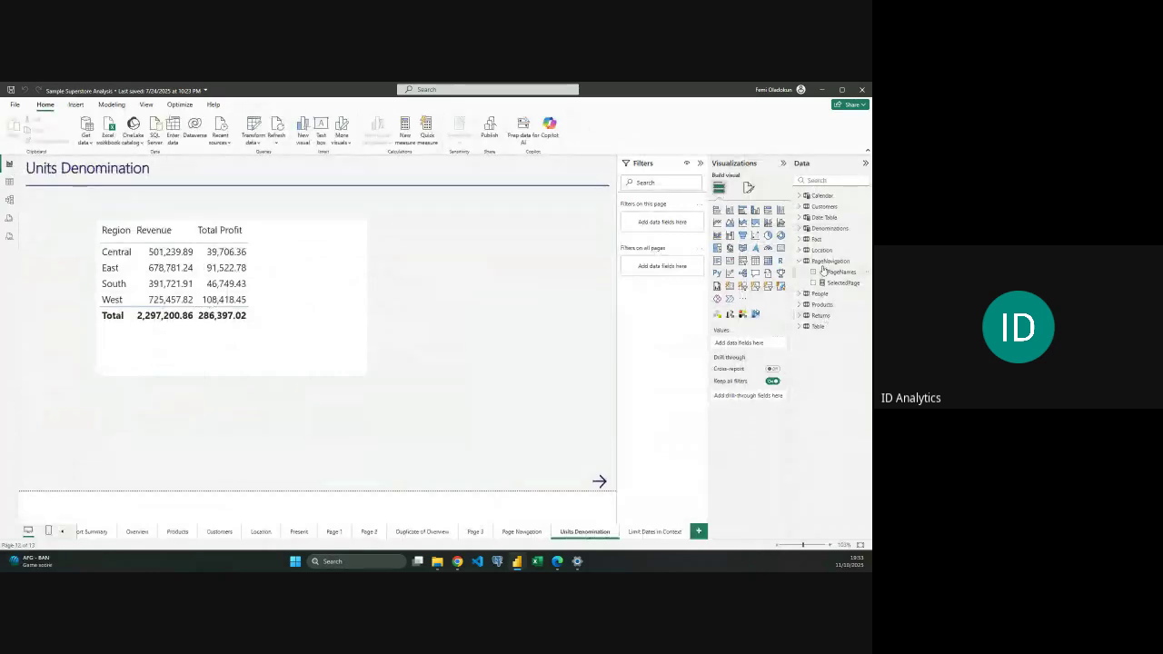
pyautogui.click(803, 228)
pyautogui.moveTo(829, 239); pyautogui.dragTo(503, 237)
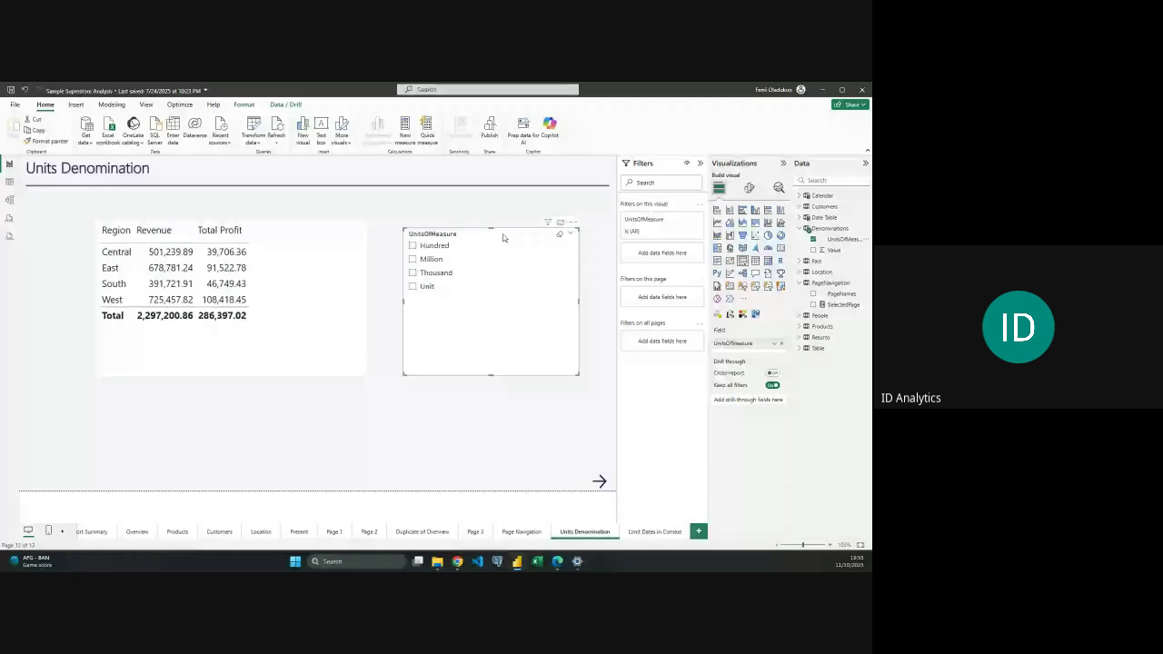
pyautogui.moveTo(502, 238); pyautogui.dragTo(504, 226)
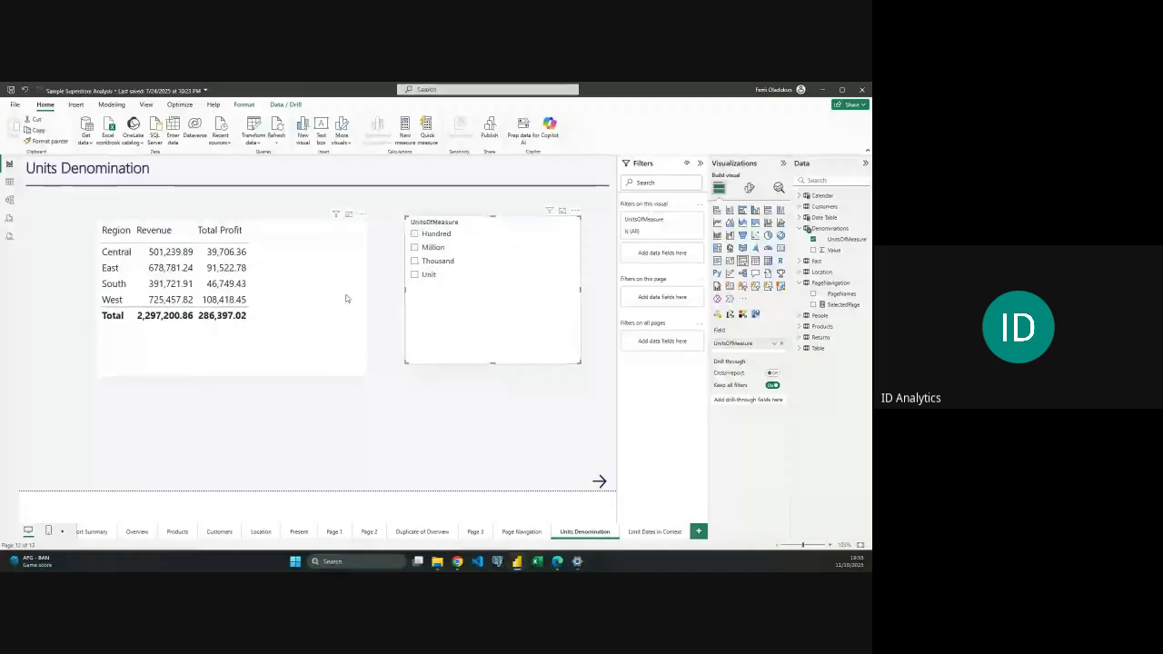
# Try the Hundred, Million, Thousand and Unit options of the UnitsOfMeasure slicer against the region table.
pyautogui.click(433, 234)
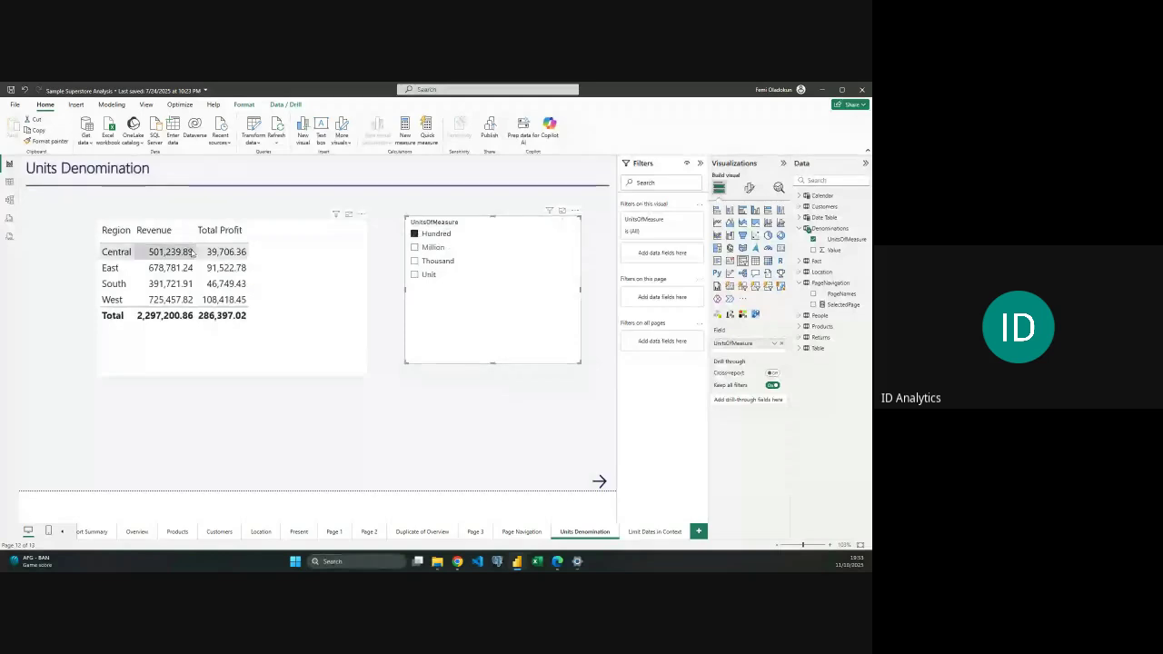
pyautogui.click(417, 247)
pyautogui.click(417, 261)
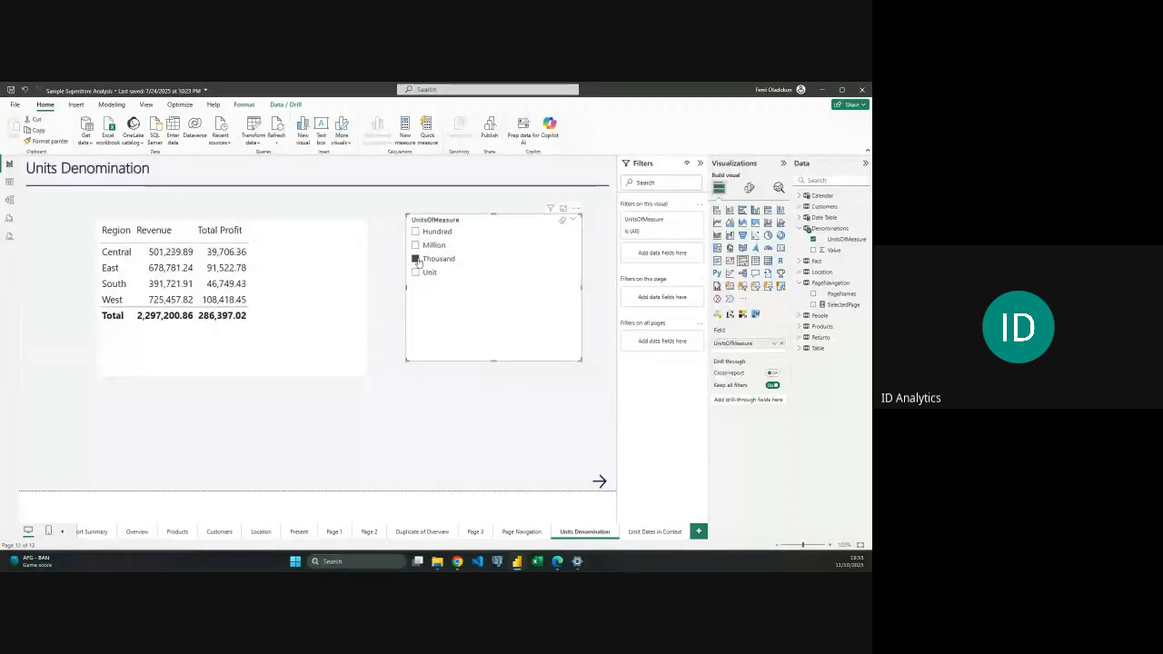
pyautogui.click(417, 272)
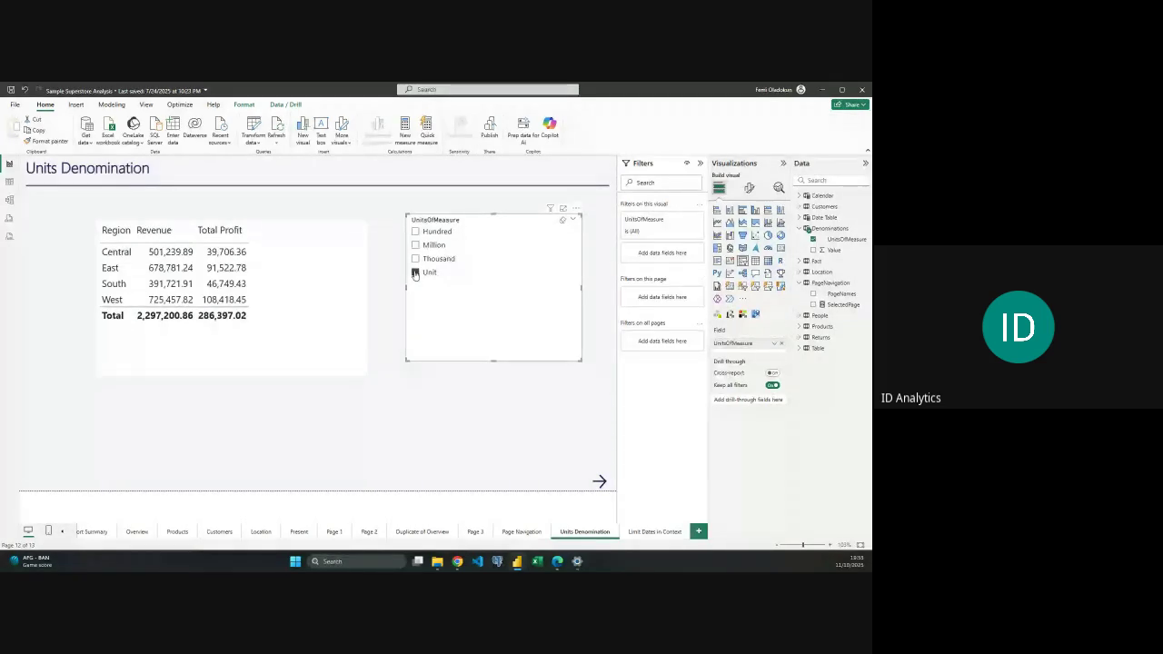
pyautogui.click(415, 273)
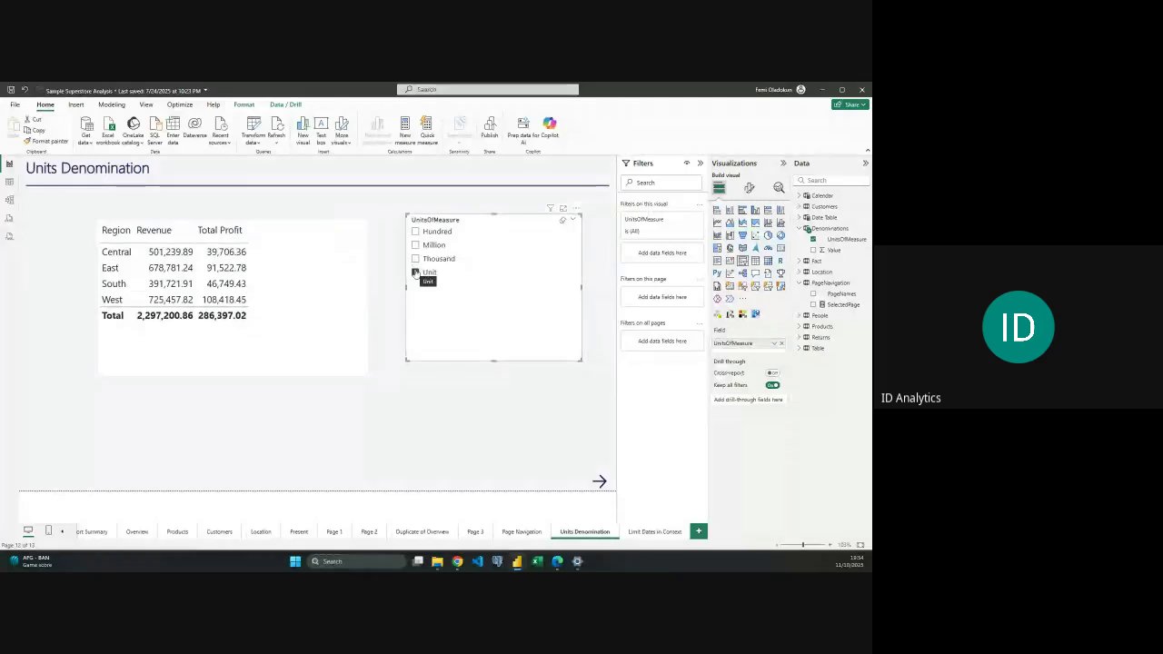
pyautogui.click(416, 273)
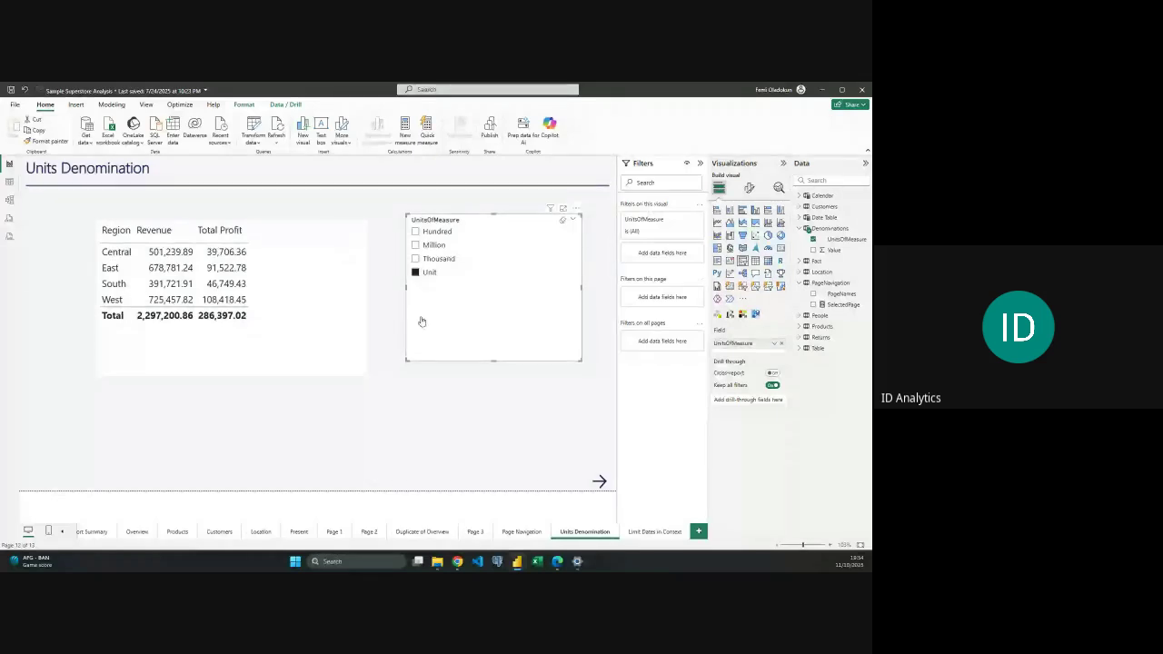
# Turn on single select in the UnitsOfMeasure slicer's selection settings.
pyautogui.click(749, 187)
pyautogui.click(737, 251)
pyautogui.click(776, 305)
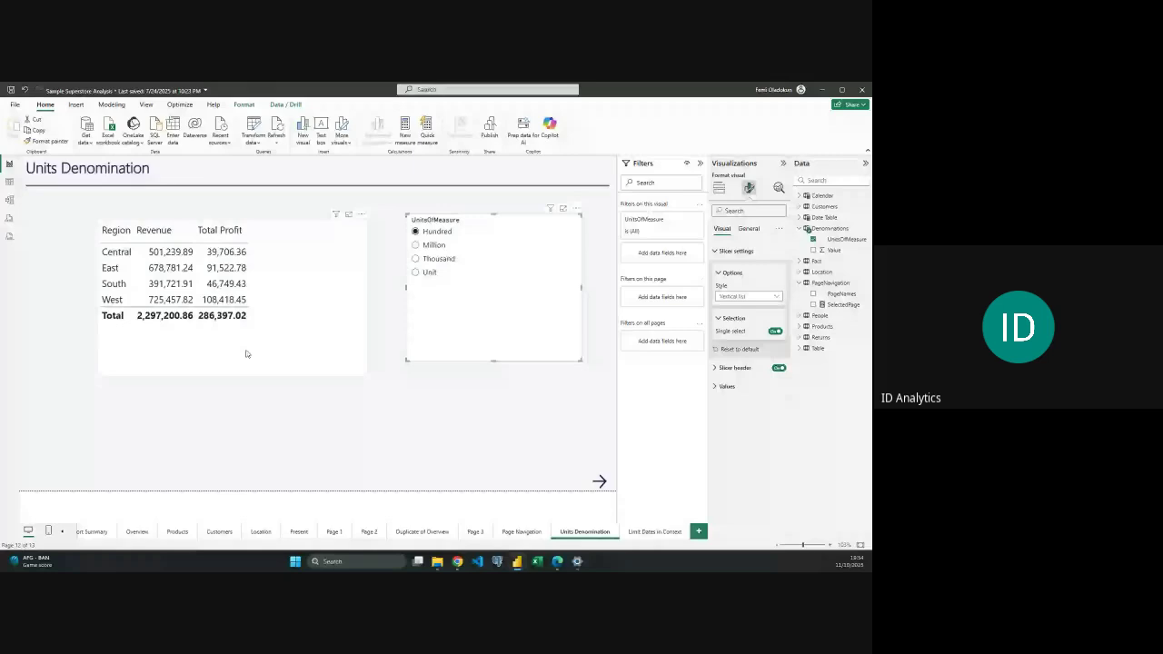
# Search the data fields for "reve" and open the formula of the Revenue measure in the Fact table.
pyautogui.click(245, 354)
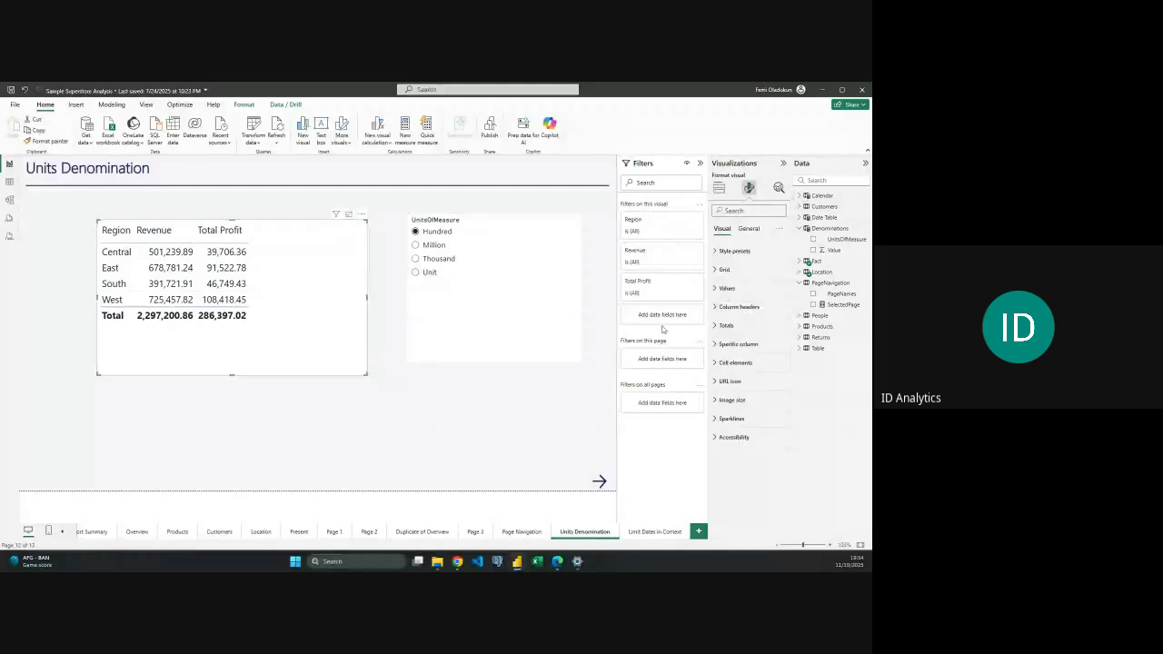
pyautogui.click(719, 188)
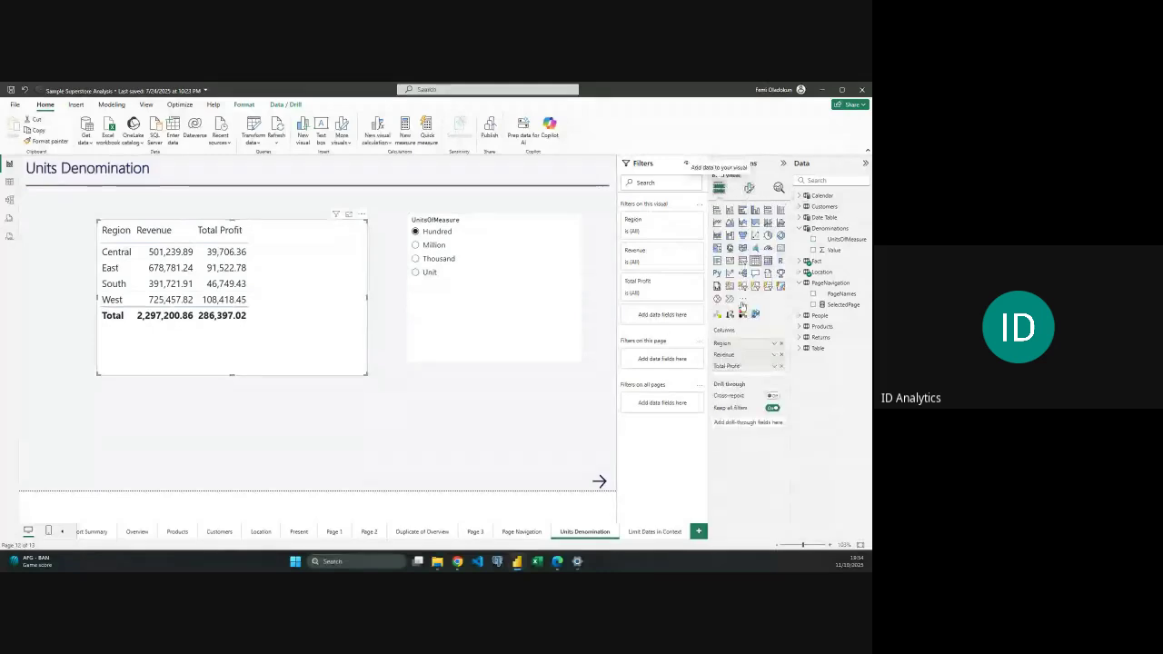
pyautogui.click(840, 179)
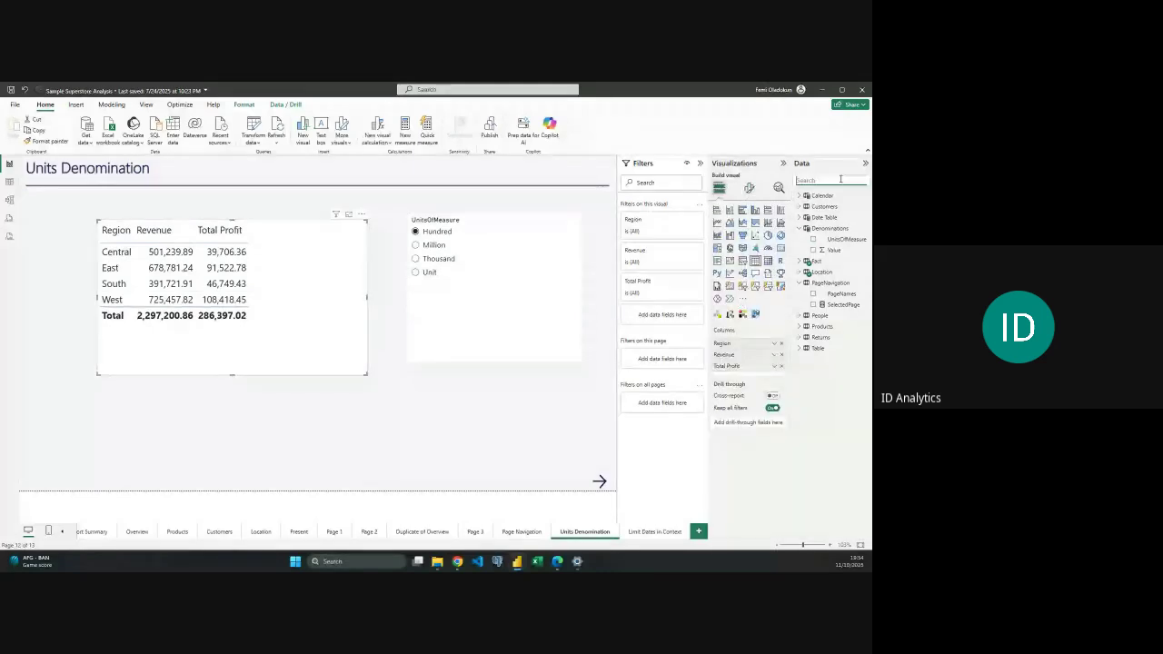
pyautogui.write('reve')
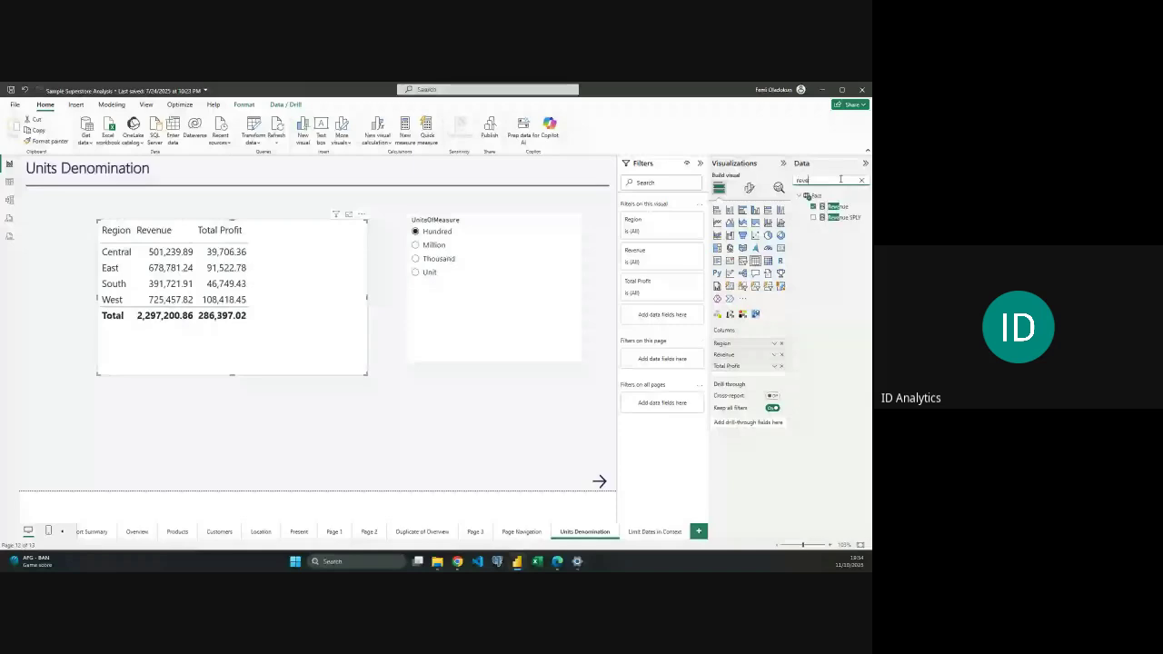
pyautogui.click(835, 206)
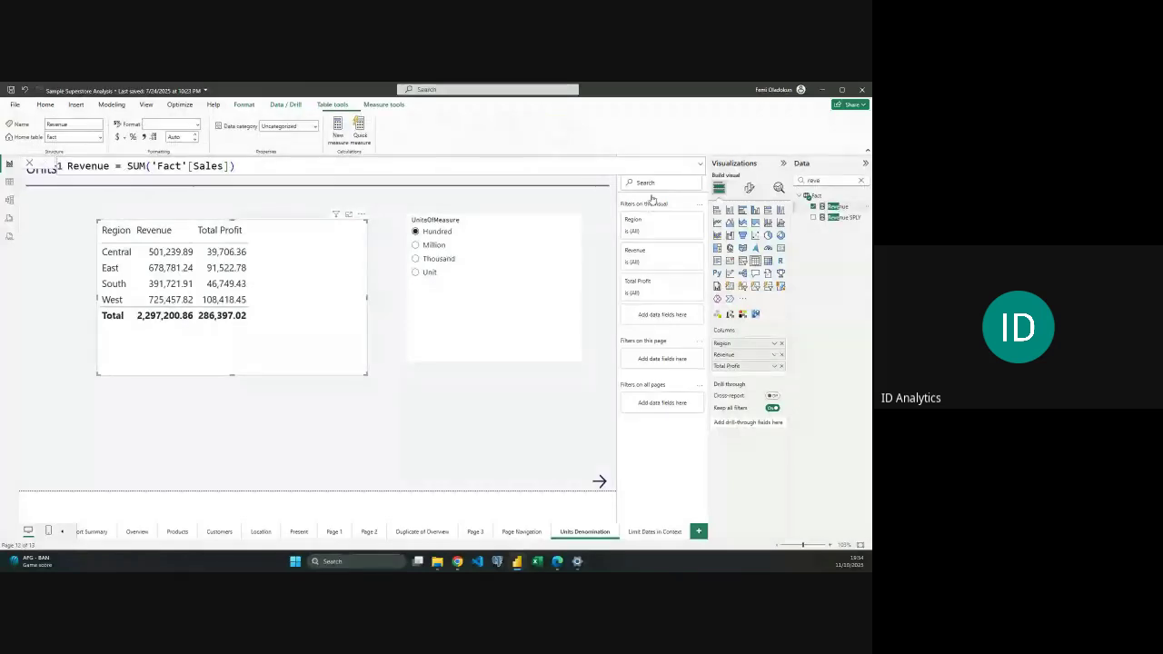
# Open a DIVIDE function before SUM('Fact'[Sales]) in the Revenue formula, leaving a blank line above it and SUM on its own line.
pyautogui.click(280, 164)
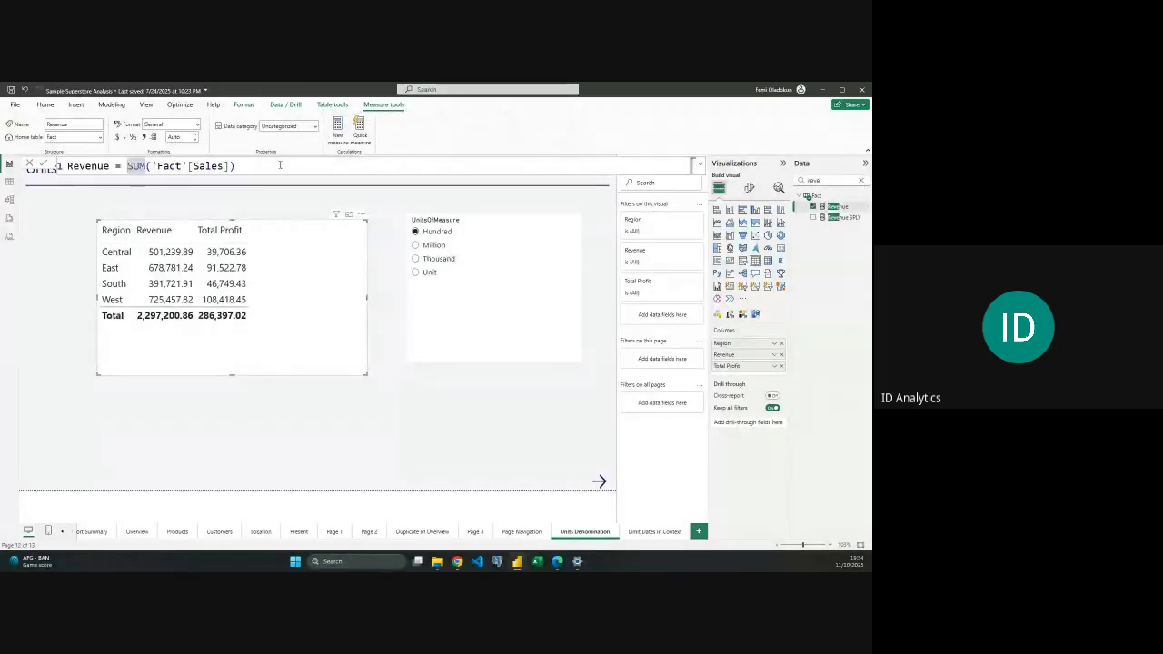
pyautogui.hotkey('shift', 'Return')
pyautogui.hotkey('shift', 'Return')
pyautogui.write('div')
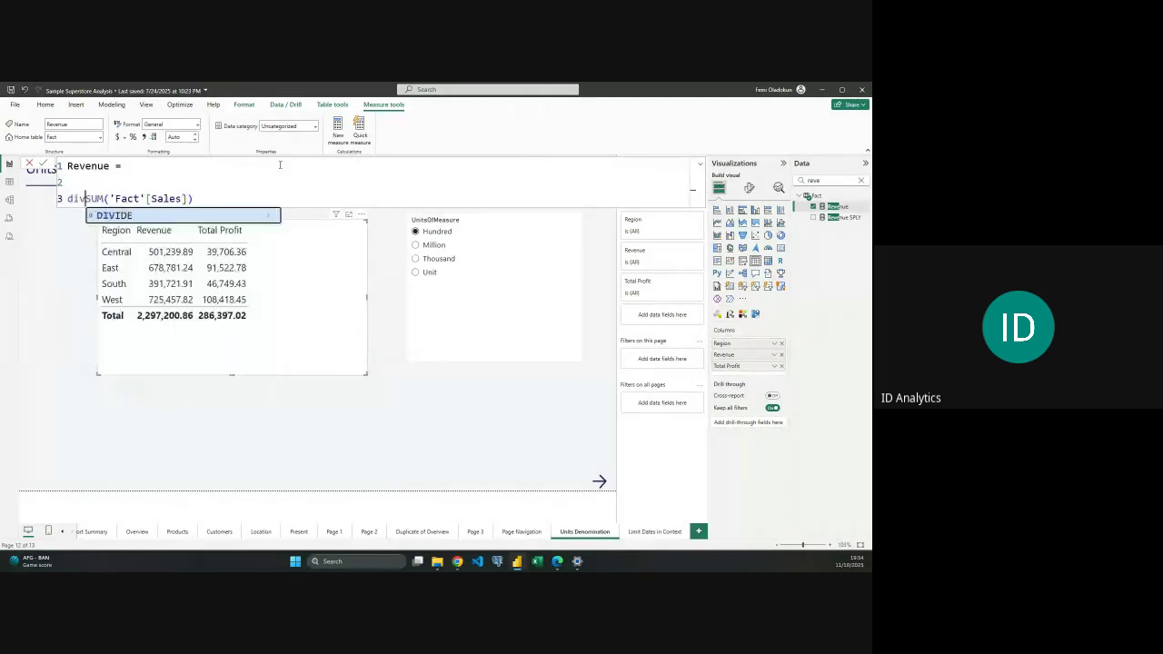
pyautogui.press('Tab')
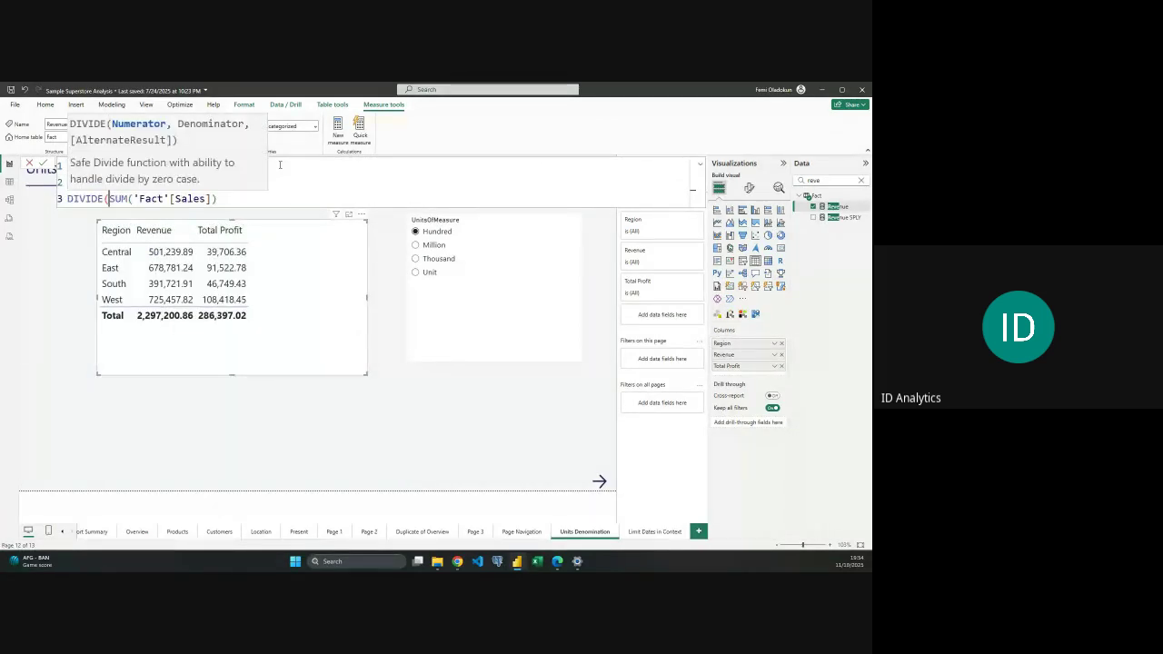
pyautogui.hotkey('shift', 'Return')
# Define the variable DenomSelected above DIVIDE as SELECTEDVALUE( Denominations[UnitsOfMeasure] ).
pyautogui.click(303, 176)
pyautogui.write('VAR Denom')
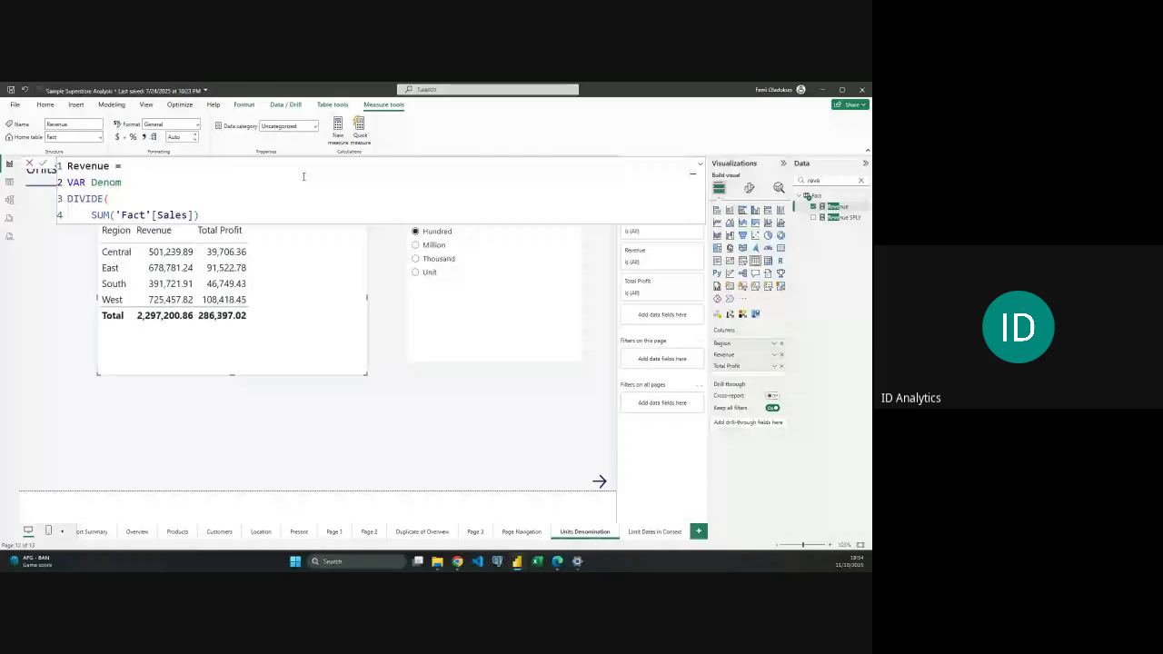
pyautogui.write('Selected = selected')
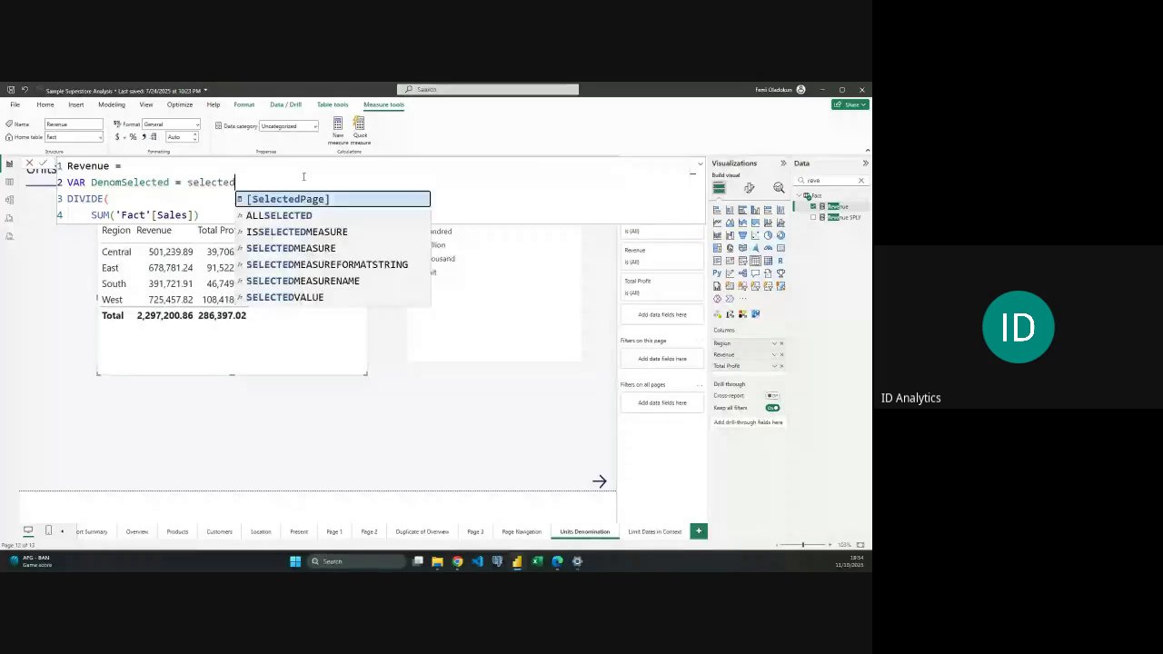
pyautogui.write('v')
pyautogui.press('Tab')
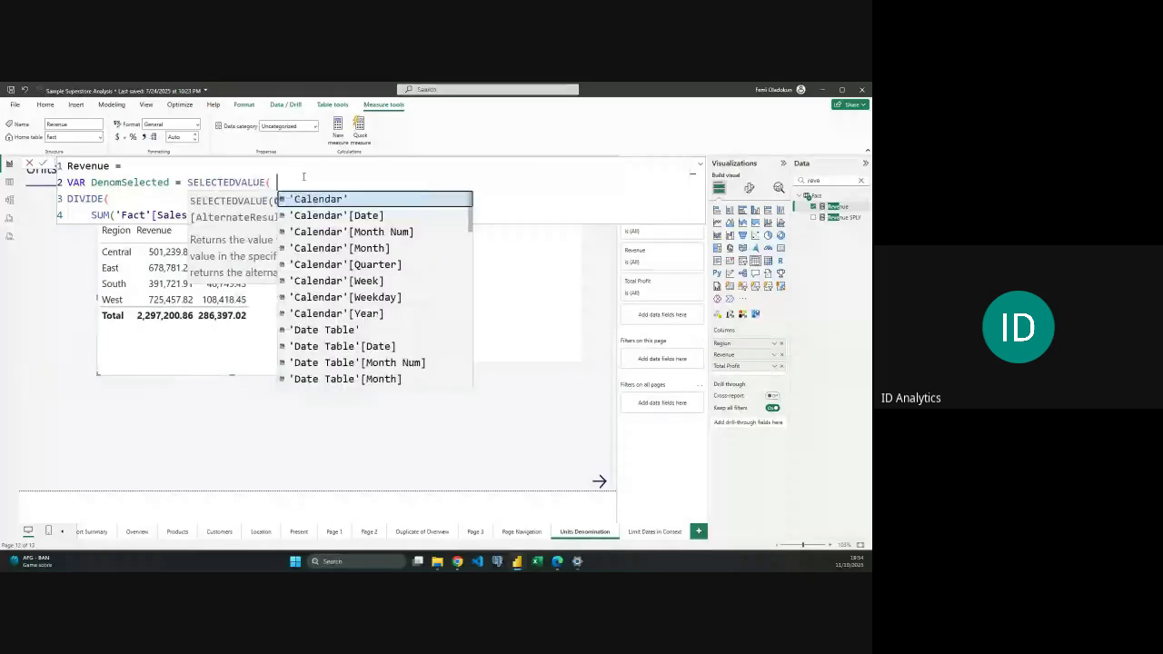
pyautogui.write('de')
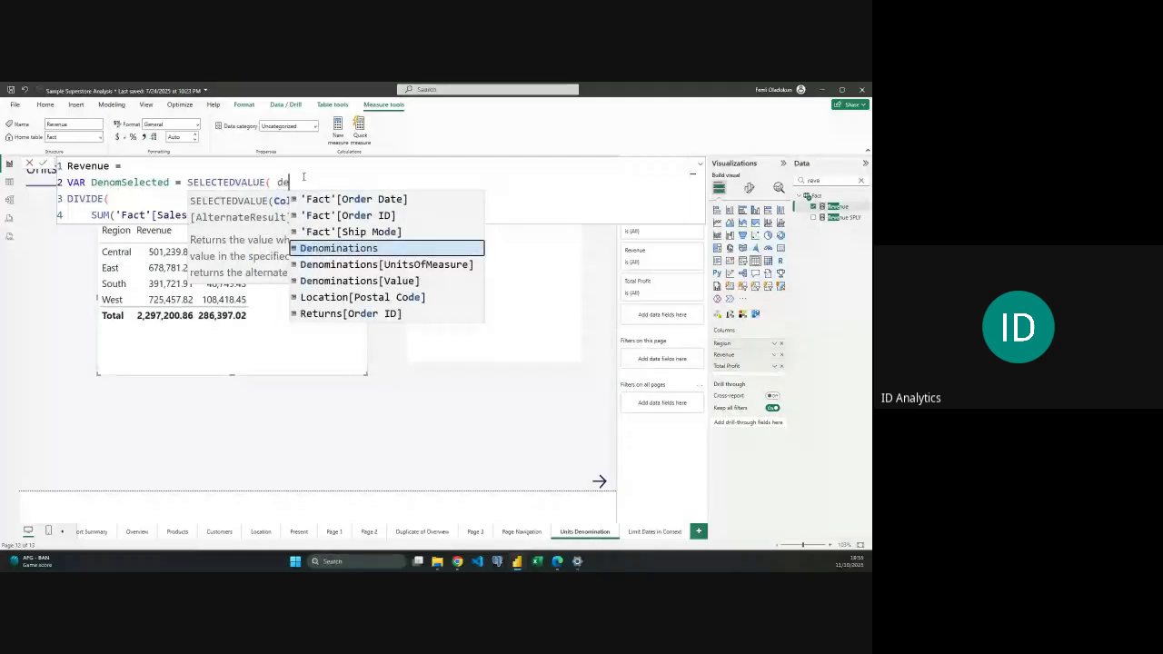
pyautogui.press('Down')
pyautogui.press('Tab')
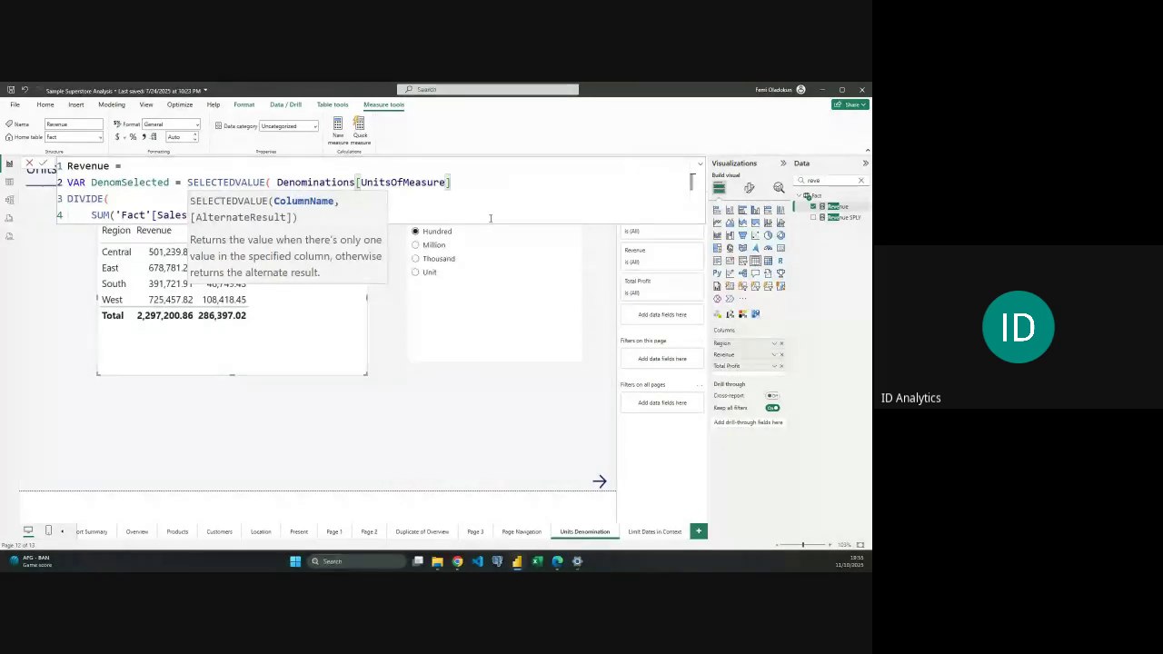
pyautogui.write(')')
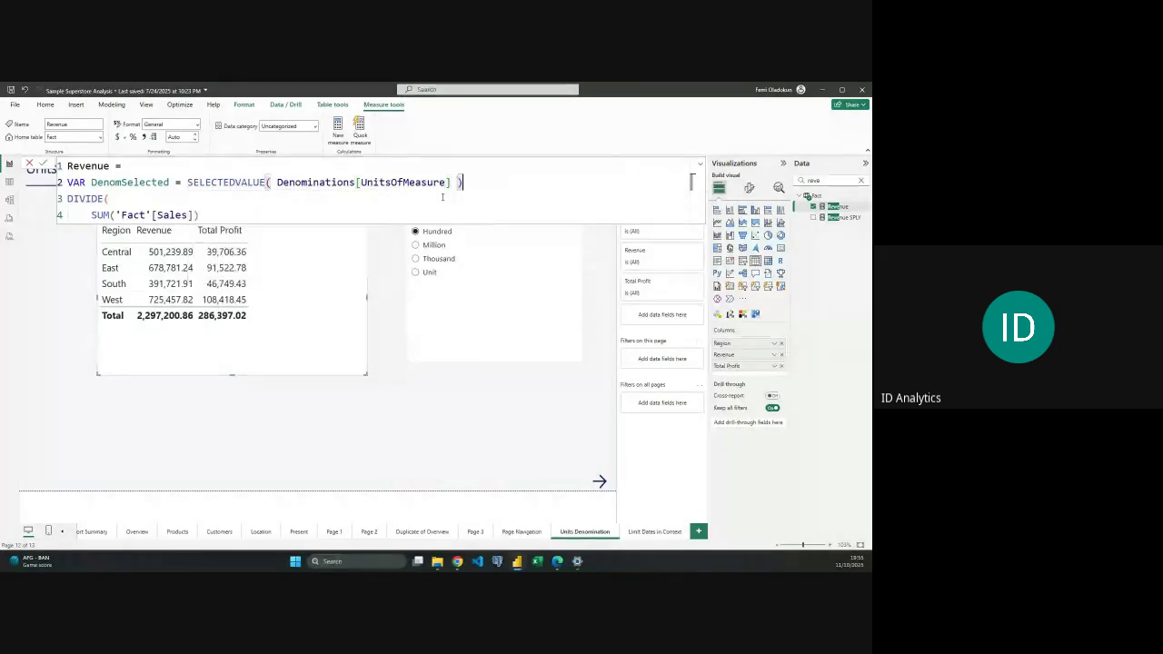
# Insert a RETURN line below the DenomSelected variable and add a comma after SUM('Fact'[Sales]).
pyautogui.click(279, 214)
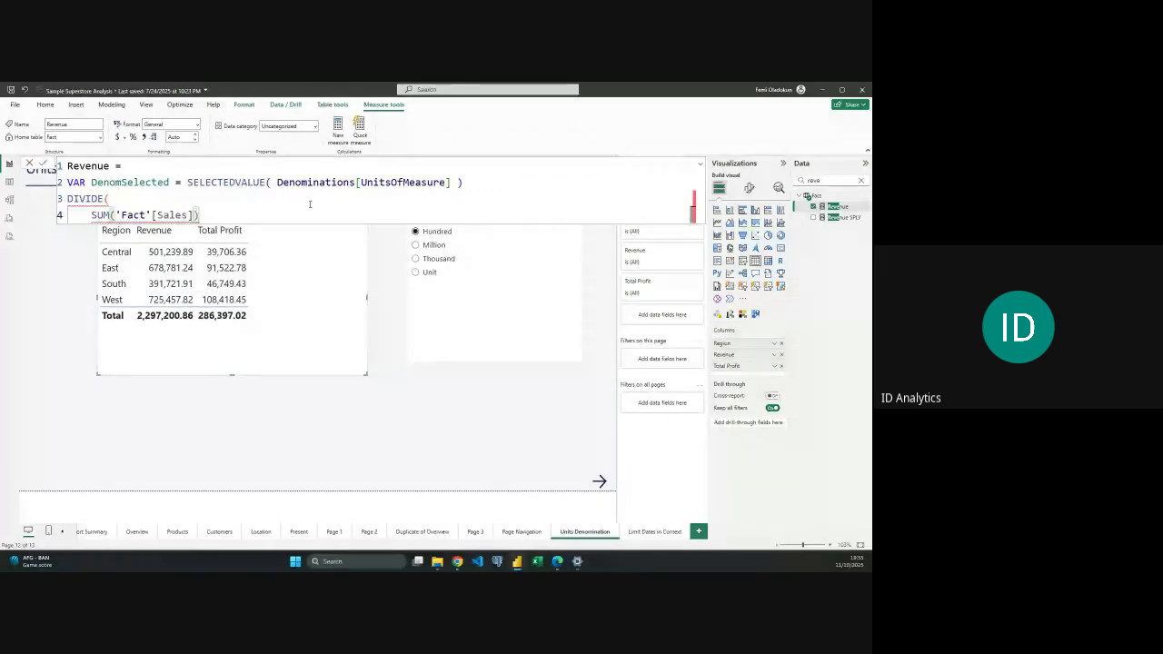
pyautogui.click(471, 183)
pyautogui.hotkey('shift', 'Return')
pyautogui.write('RETURN')
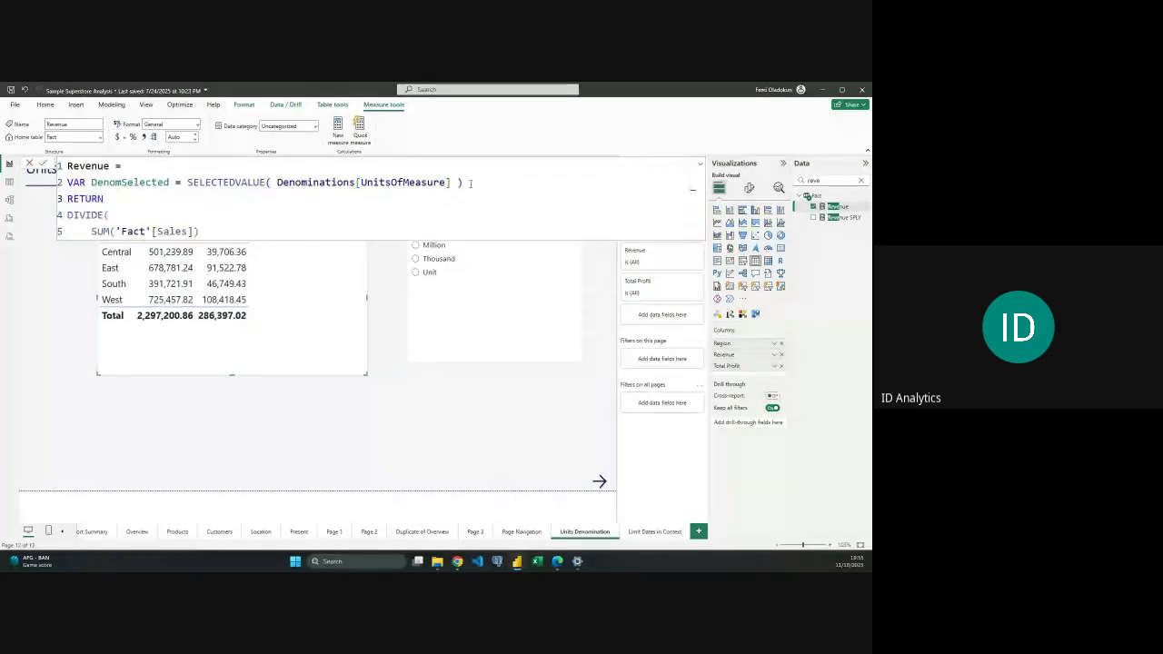
pyautogui.click(300, 231)
pyautogui.write(',')
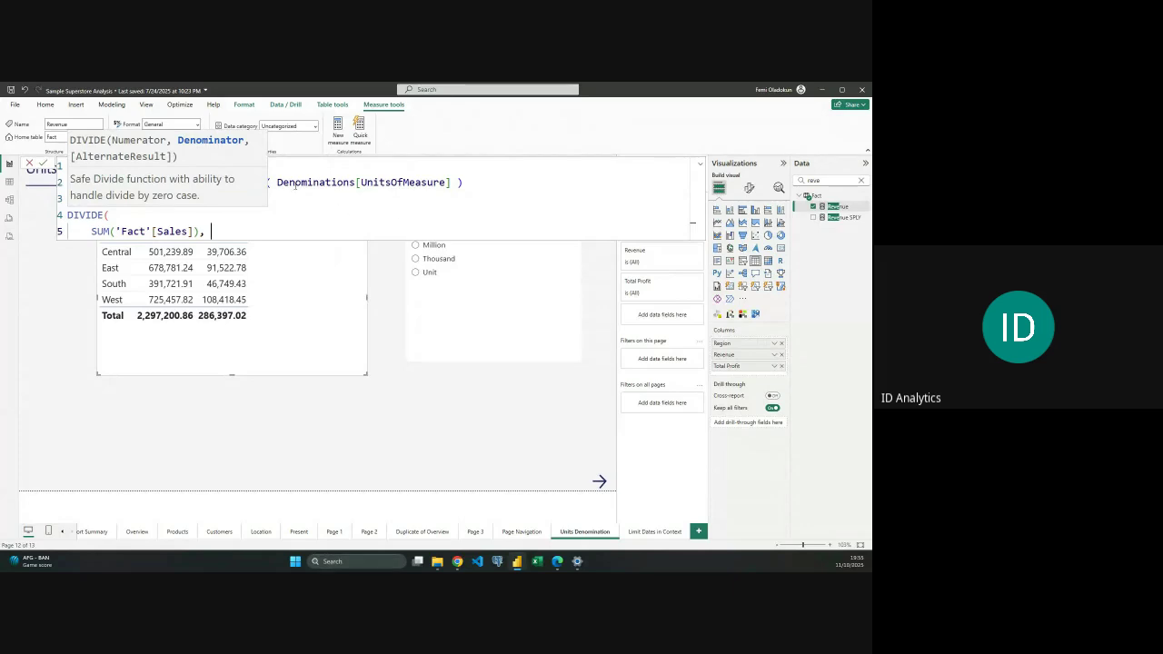
# Change the column inside the DenomSelected variable's SELECTEDVALUE to Denominations[Value].
pyautogui.moveTo(452, 183); pyautogui.dragTo(361, 183)
pyautogui.write('va')
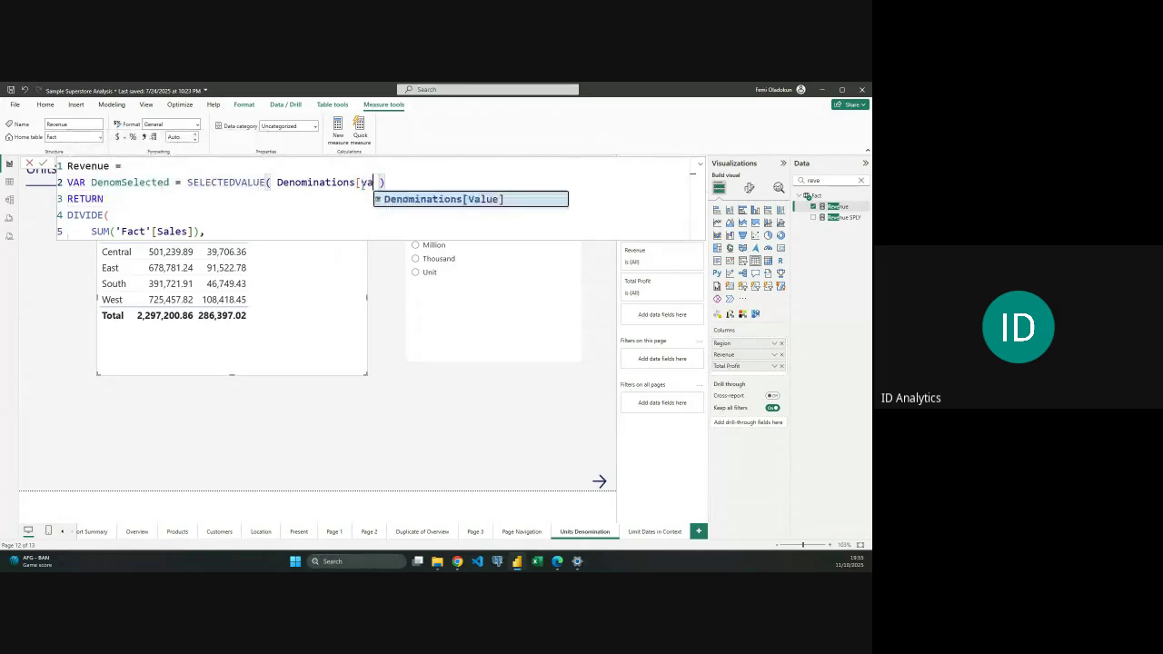
pyautogui.press('Tab')
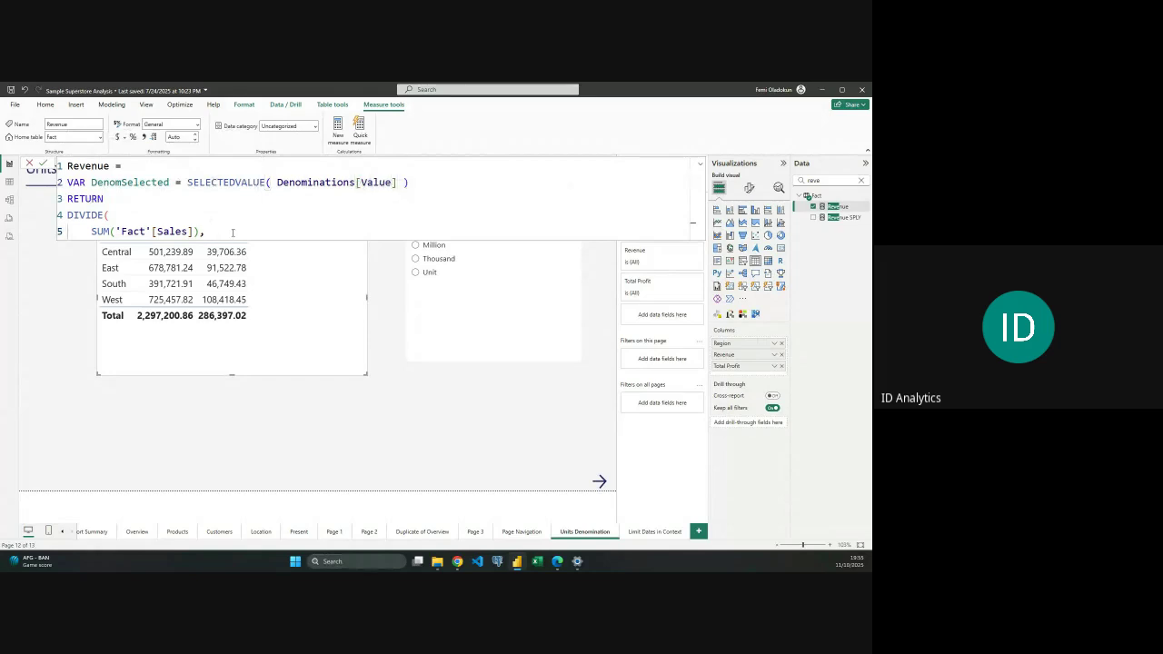
# Set DenomSelected as the DIVIDE denominator, close the function on a new line and commit the Revenue measure.
pyautogui.write('Den')
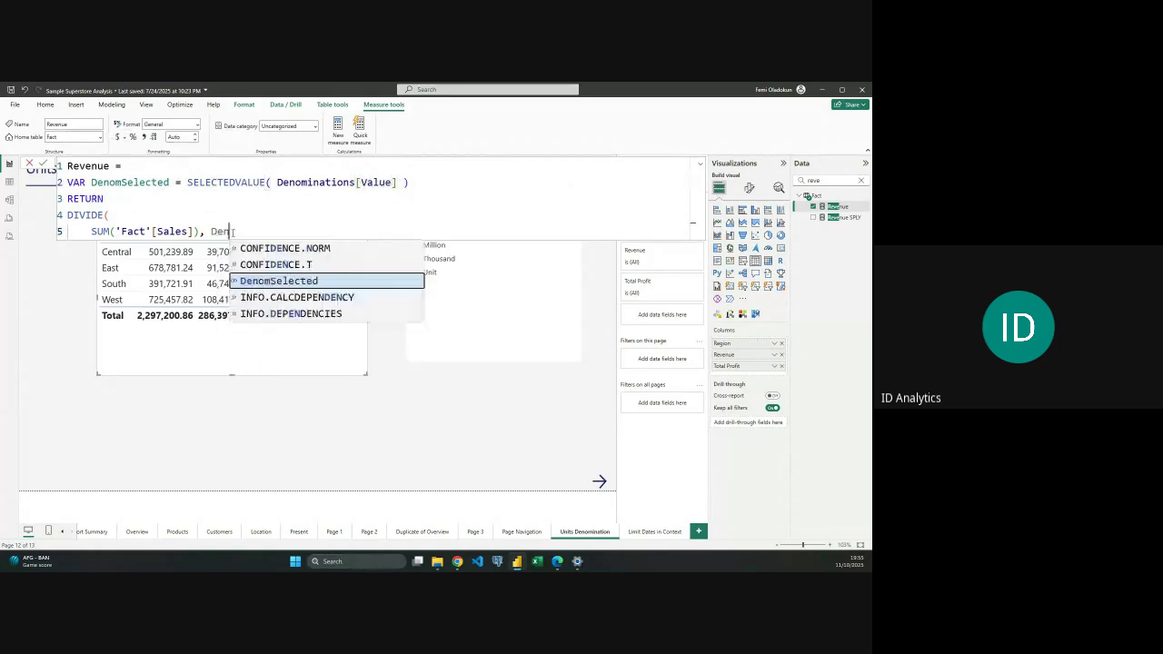
pyautogui.press('Tab')
pyautogui.press('Return')
pyautogui.write(')')
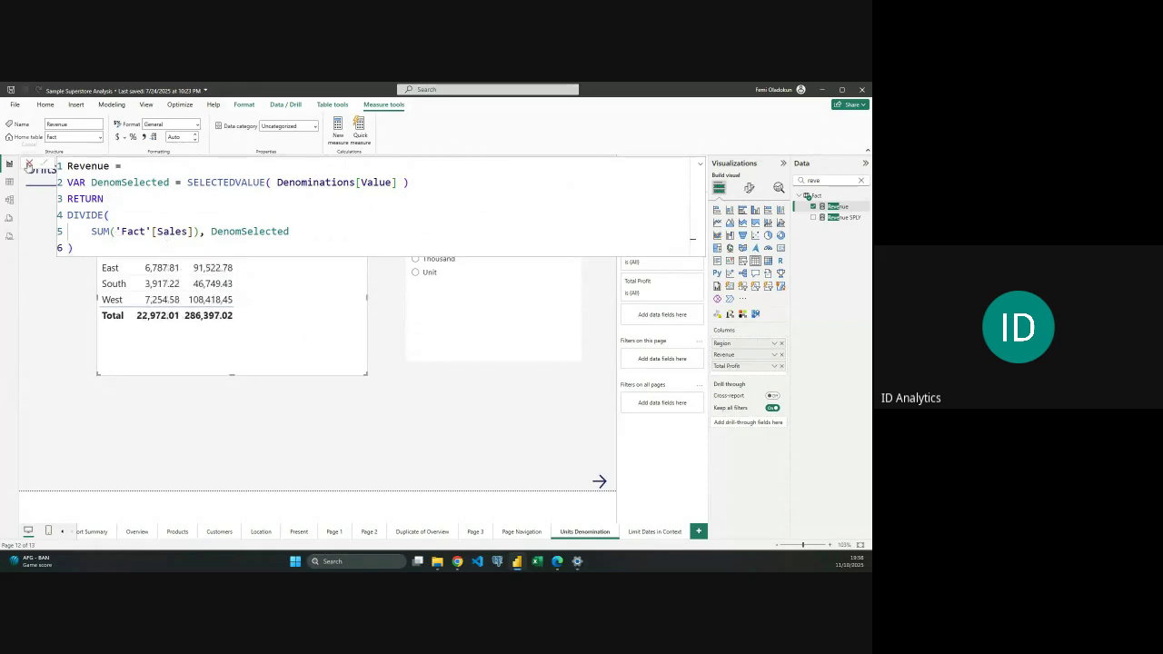
pyautogui.click(152, 184)
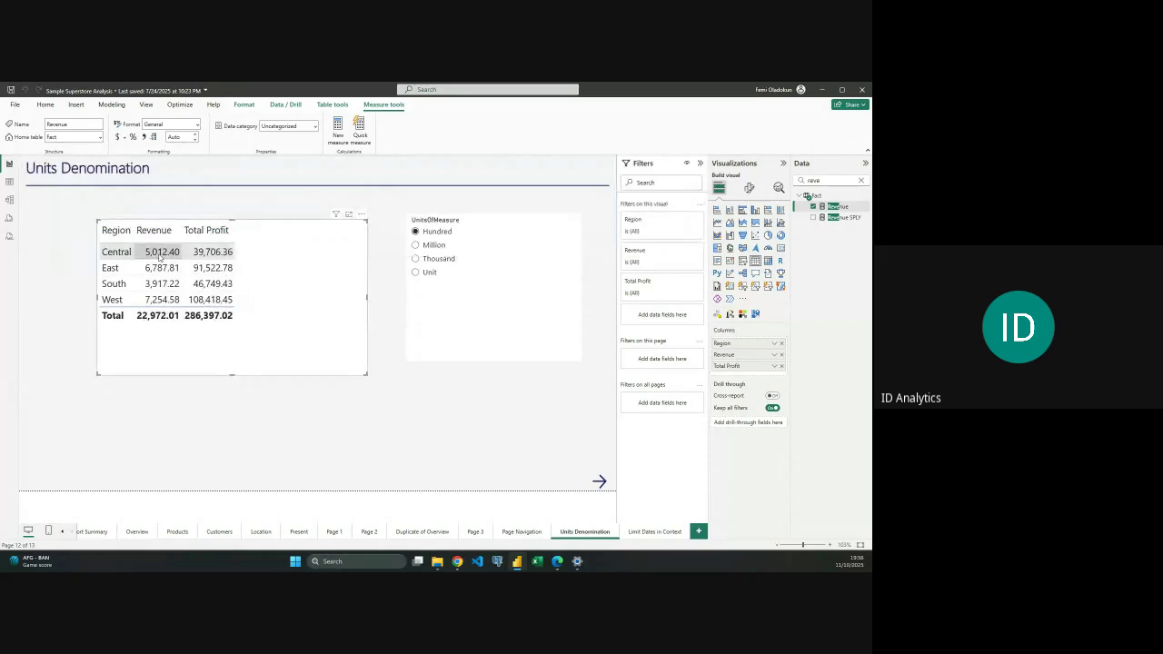
# Switch the UnitsOfMeasure slicer to Million and finally to Unit, and nudge the slicer slightly upward on the page.
pyautogui.click(429, 248)
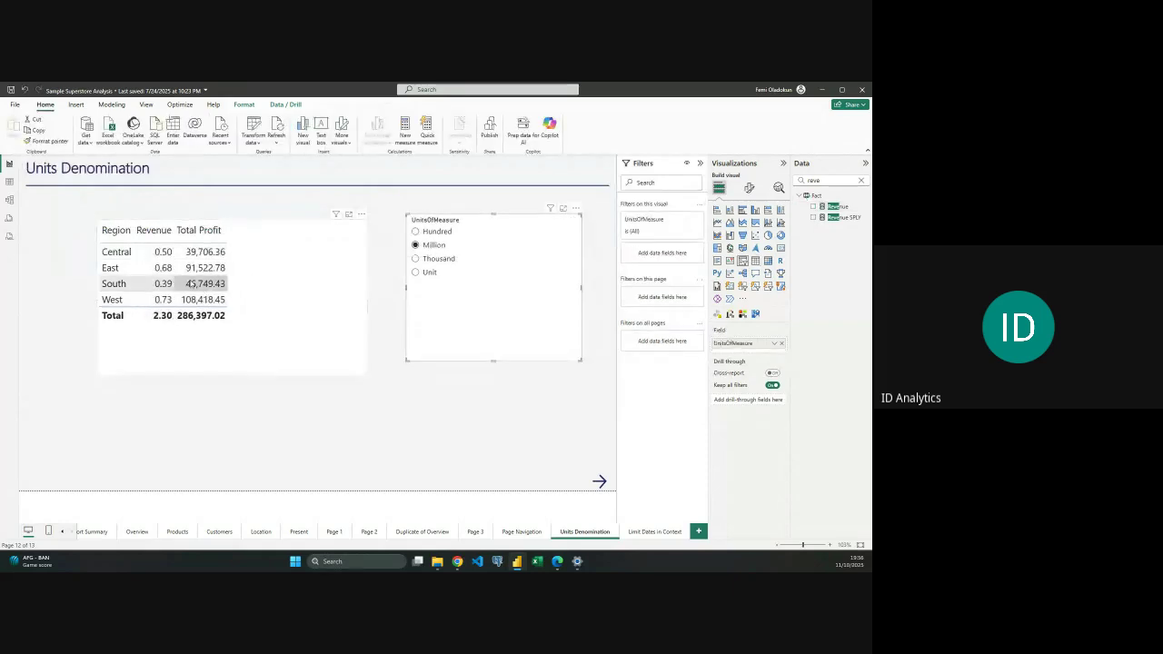
pyautogui.click(429, 271)
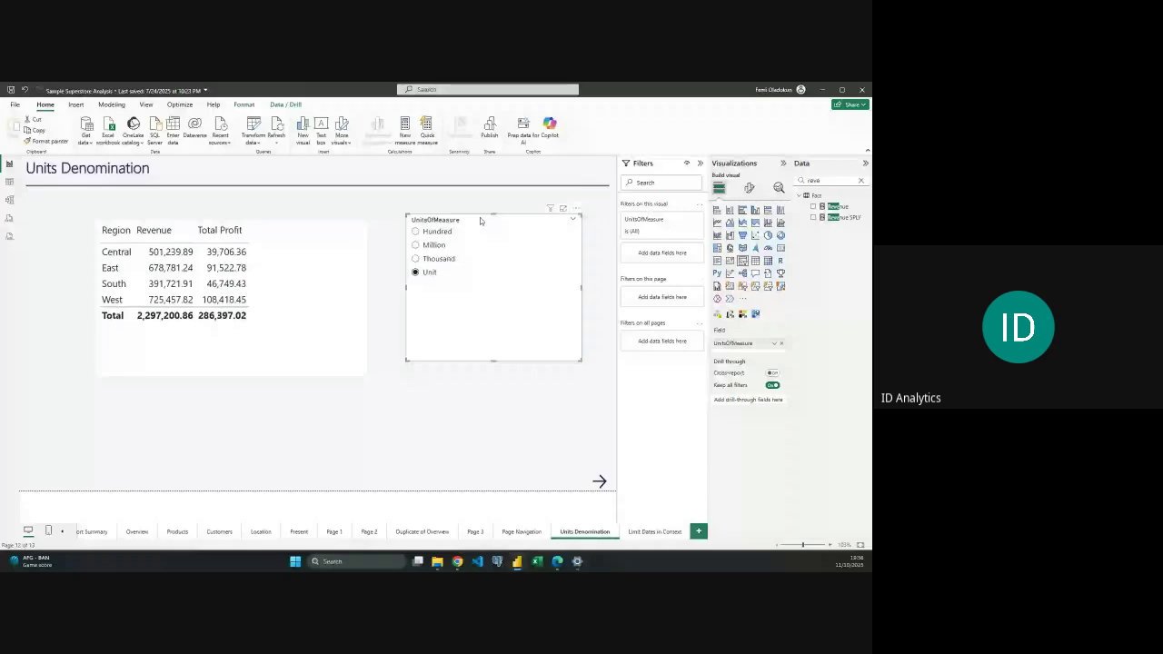
pyautogui.moveTo(481, 221); pyautogui.dragTo(475, 208)
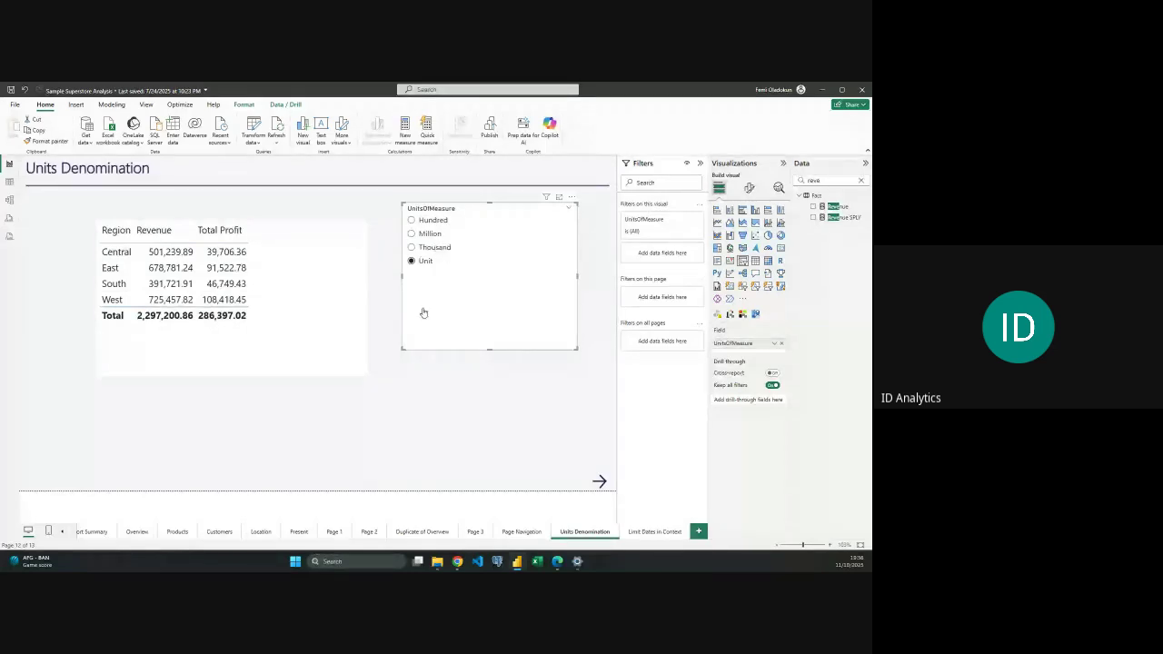
# On the Limit Dates in Context page, limit the Year and Month table to 2014 with basic filtering on Year.
pyautogui.click(655, 532)
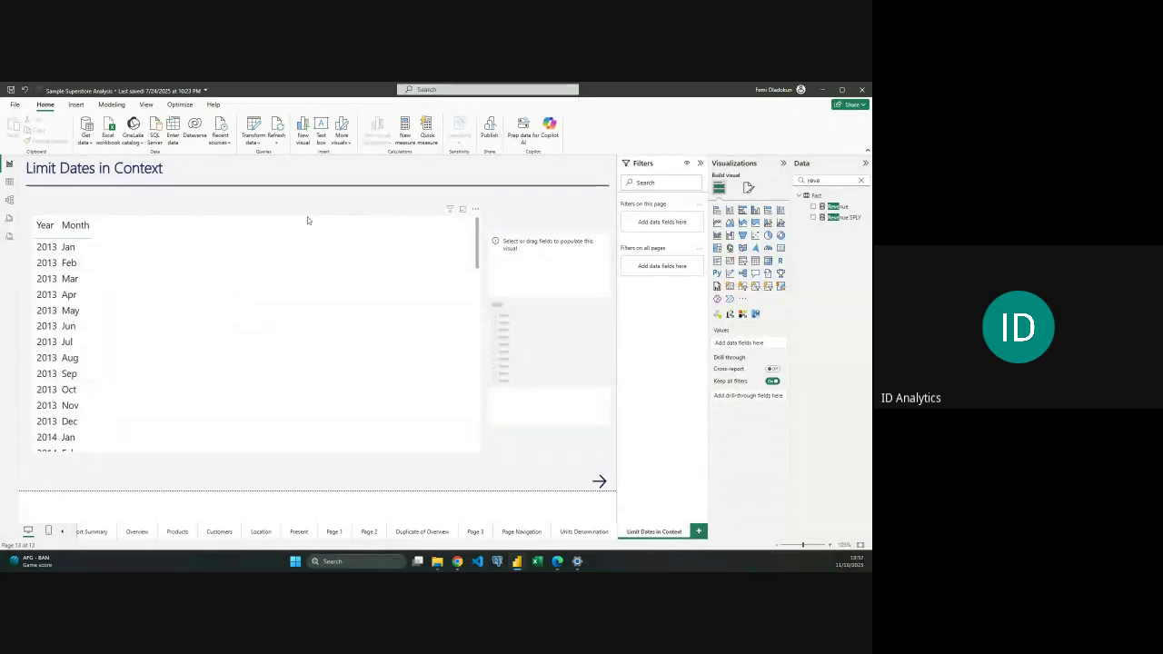
pyautogui.click(408, 238)
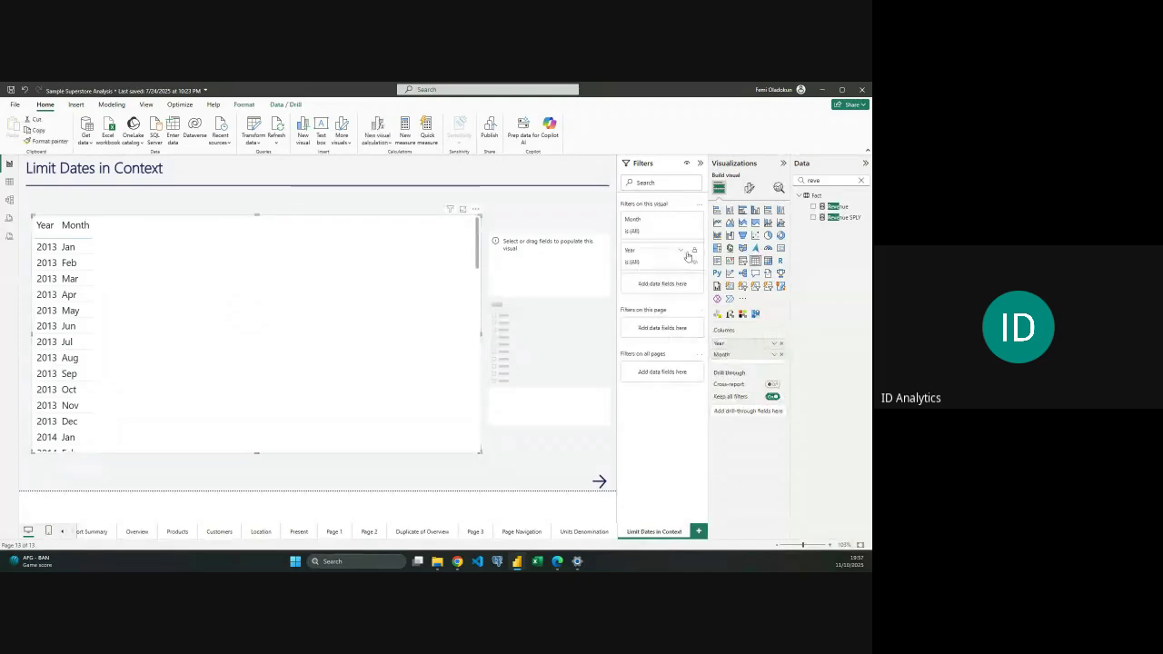
pyautogui.click(682, 251)
pyautogui.click(662, 286)
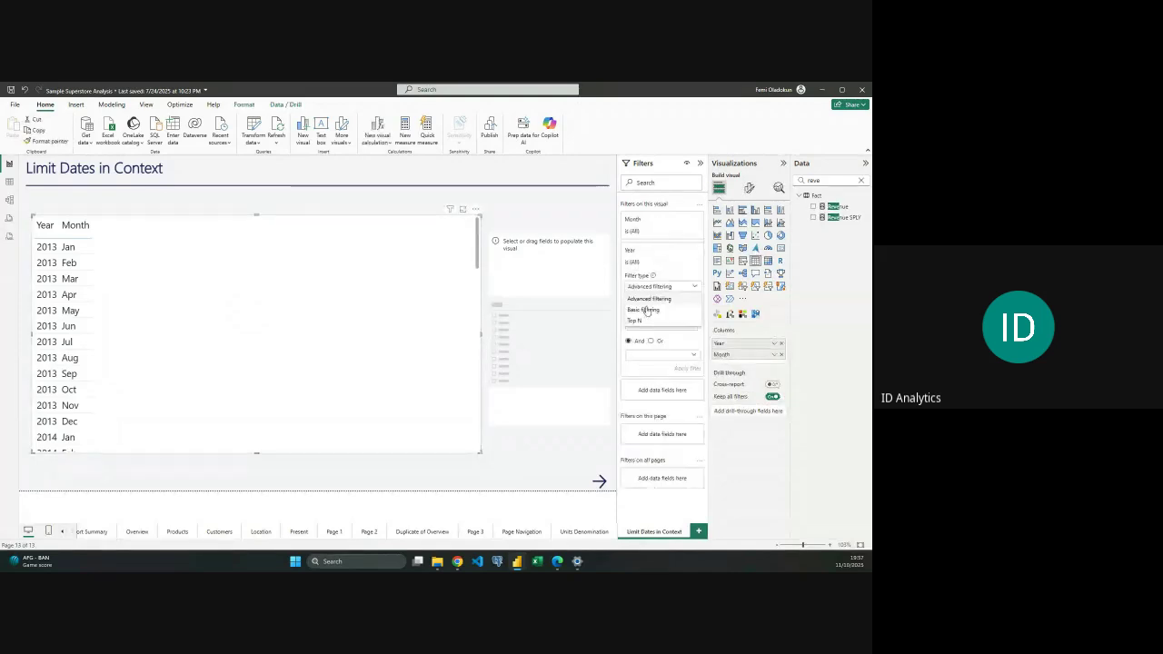
pyautogui.click(647, 311)
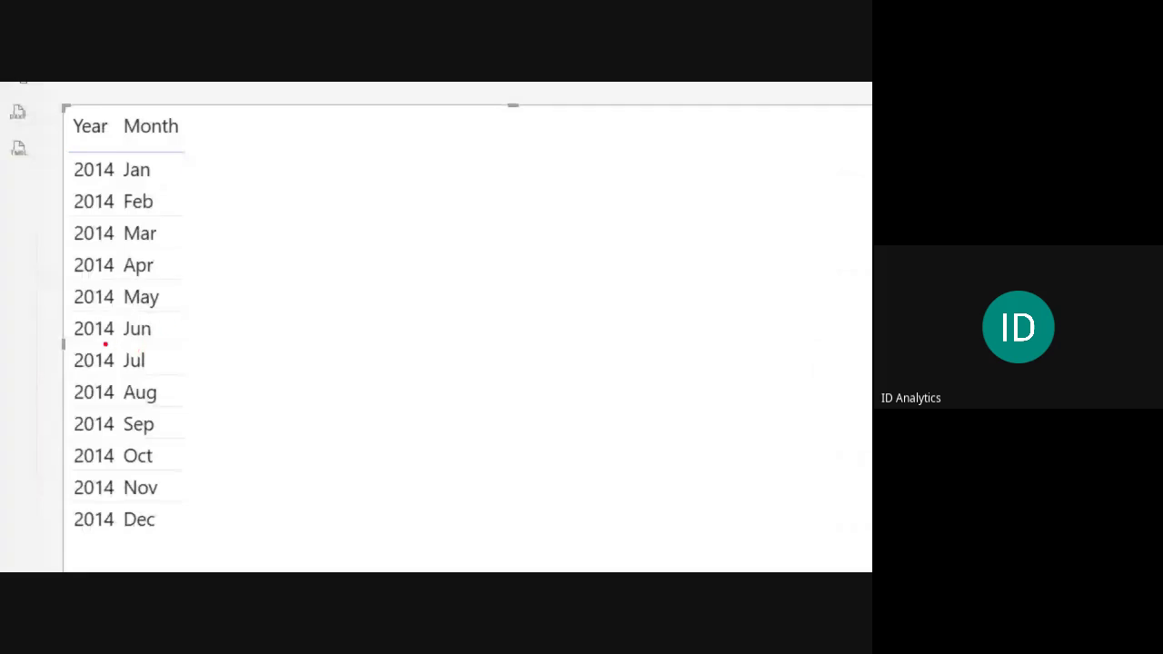
pyautogui.moveTo(63, 343); pyautogui.dragTo(195, 345)
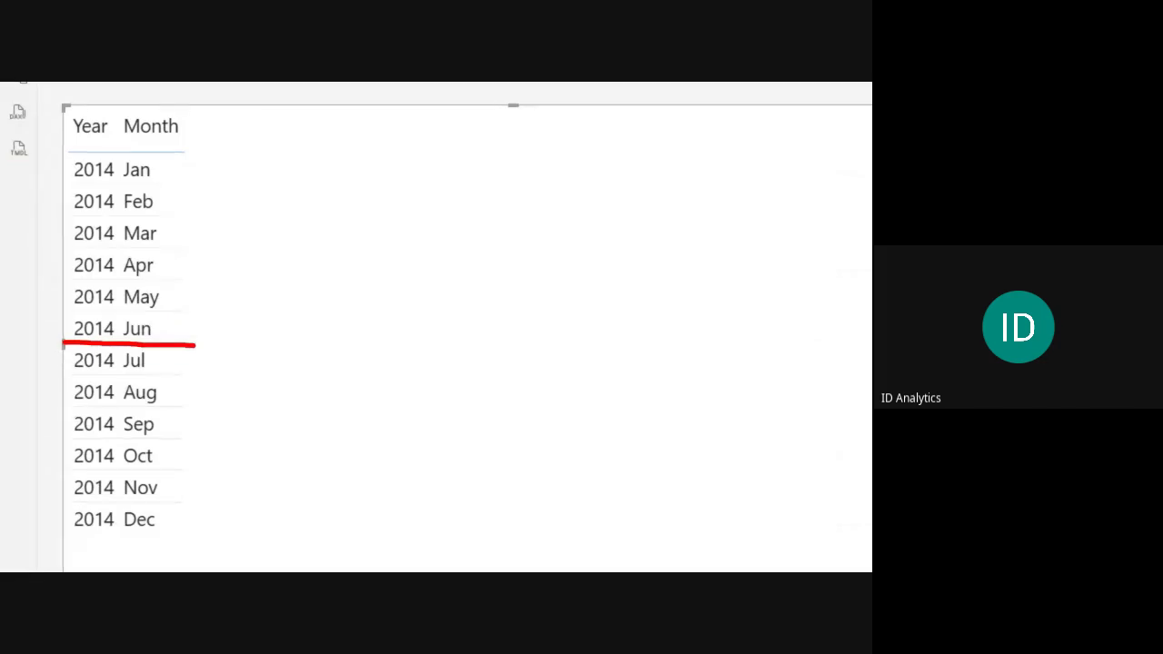
pyautogui.moveTo(163, 325)
pyautogui.mouseDown()
pyautogui.moveTo(182, 333)
pyautogui.moveTo(227, 307)
pyautogui.mouseUp()
pyautogui.moveTo(66, 472); pyautogui.dragTo(214, 469)
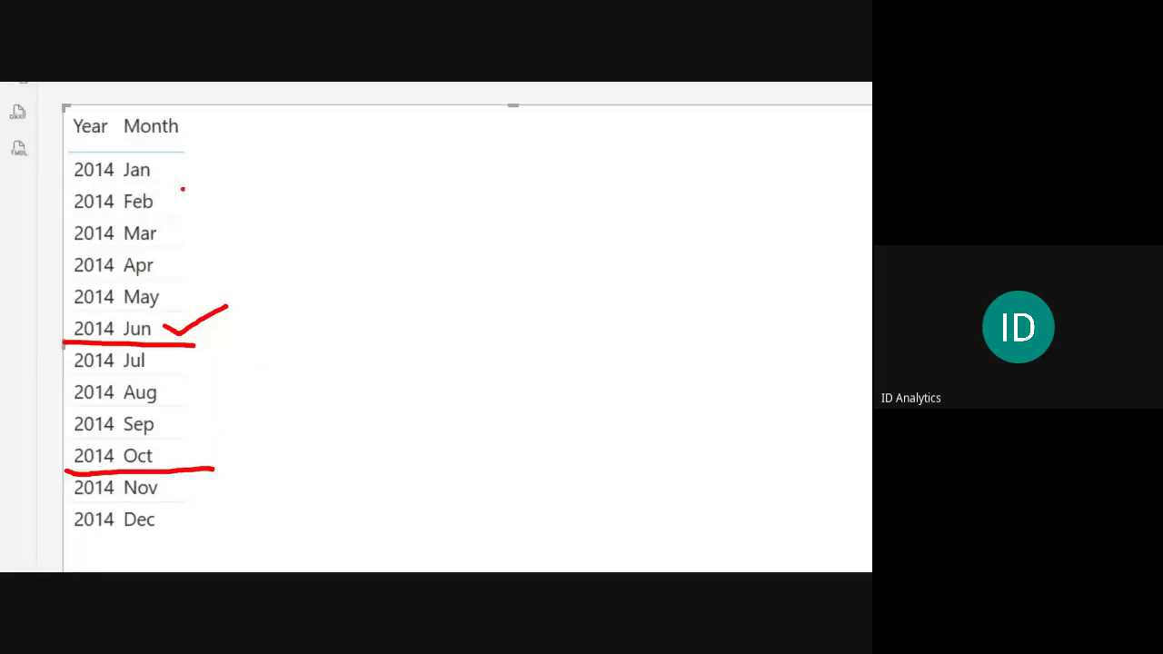
pyautogui.moveTo(197, 169)
pyautogui.mouseDown()
pyautogui.moveTo(182, 313)
pyautogui.moveTo(211, 289)
pyautogui.mouseUp()
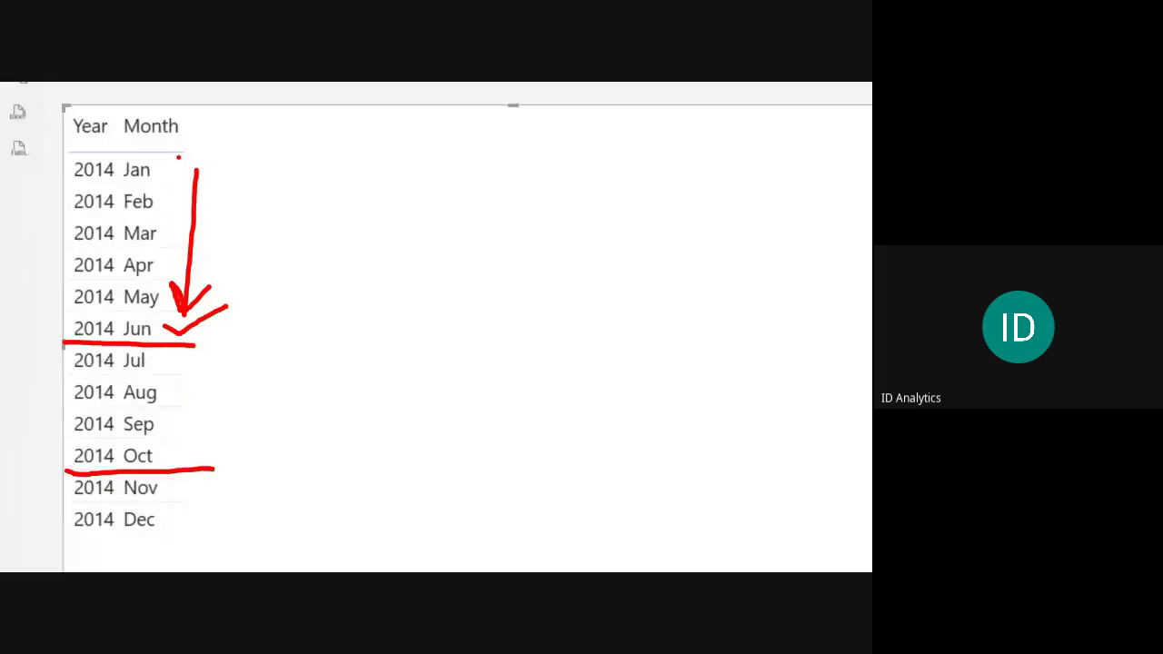
pyautogui.moveTo(178, 158); pyautogui.dragTo(180, 209)
pyautogui.moveTo(208, 124)
pyautogui.mouseDown()
pyautogui.moveTo(105, 91)
pyautogui.moveTo(37, 149)
pyautogui.mouseUp()
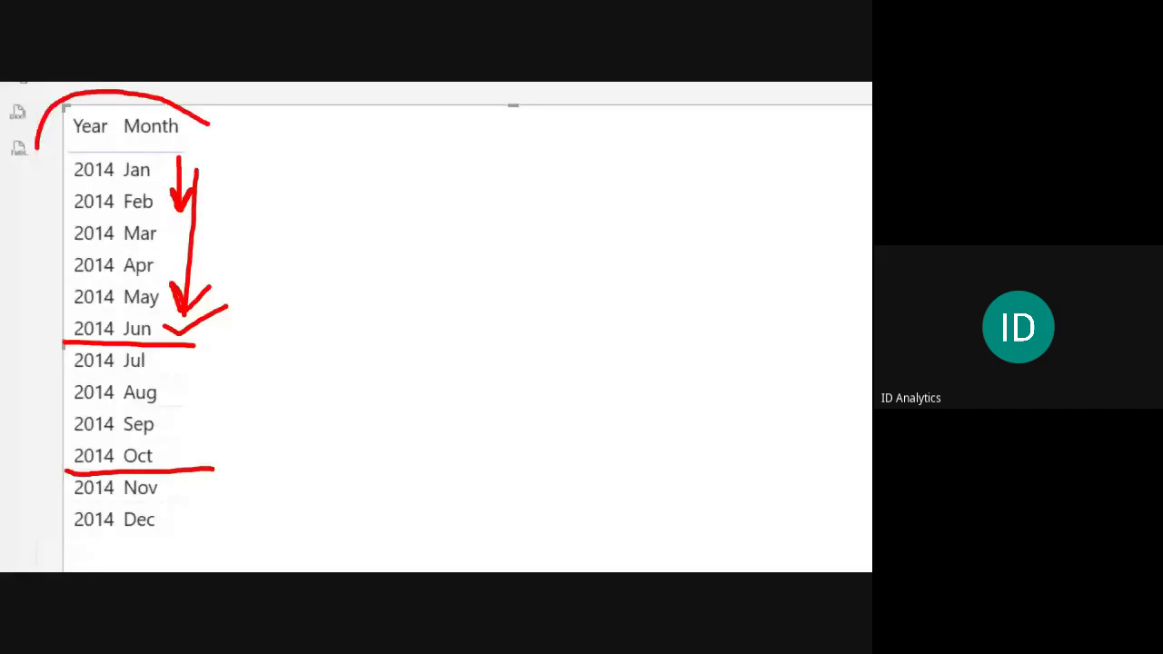
pyautogui.press('Escape')
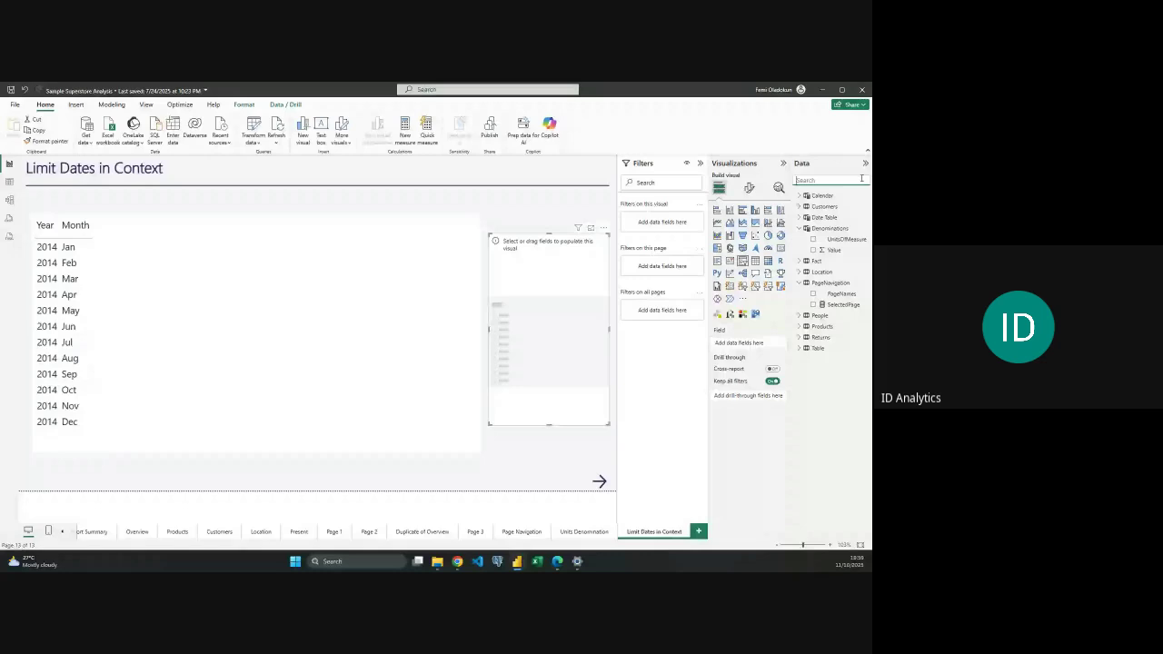
# Fill the empty slicer with the Calendar table's Month field and select Jan in it.
pyautogui.click(816, 229)
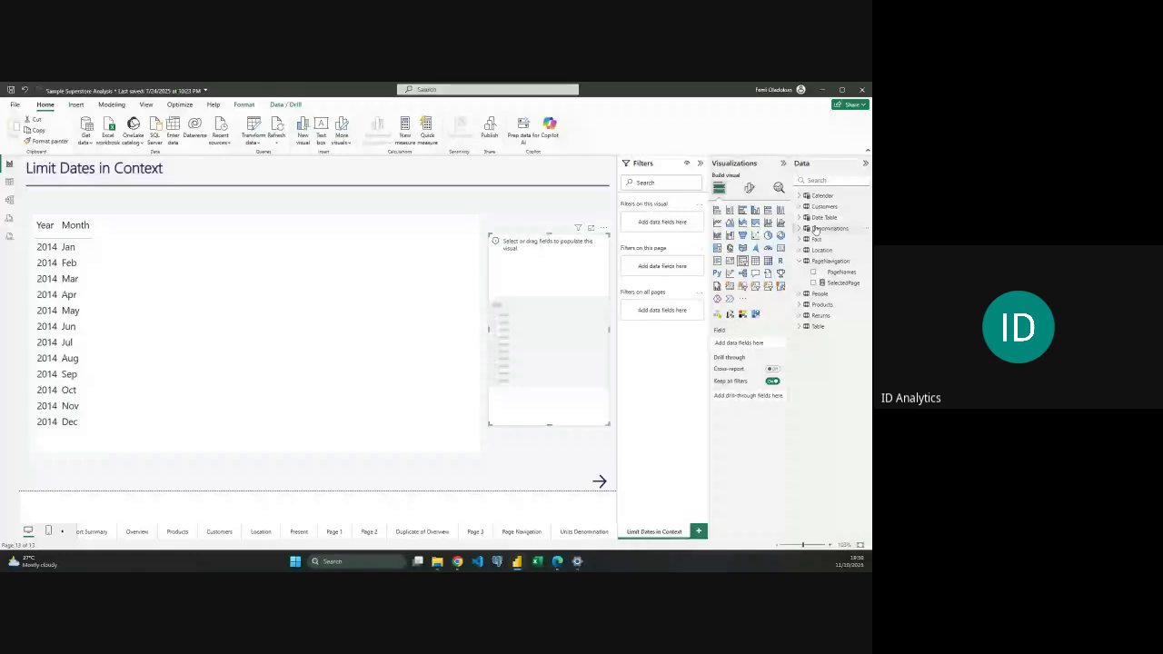
pyautogui.click(481, 295)
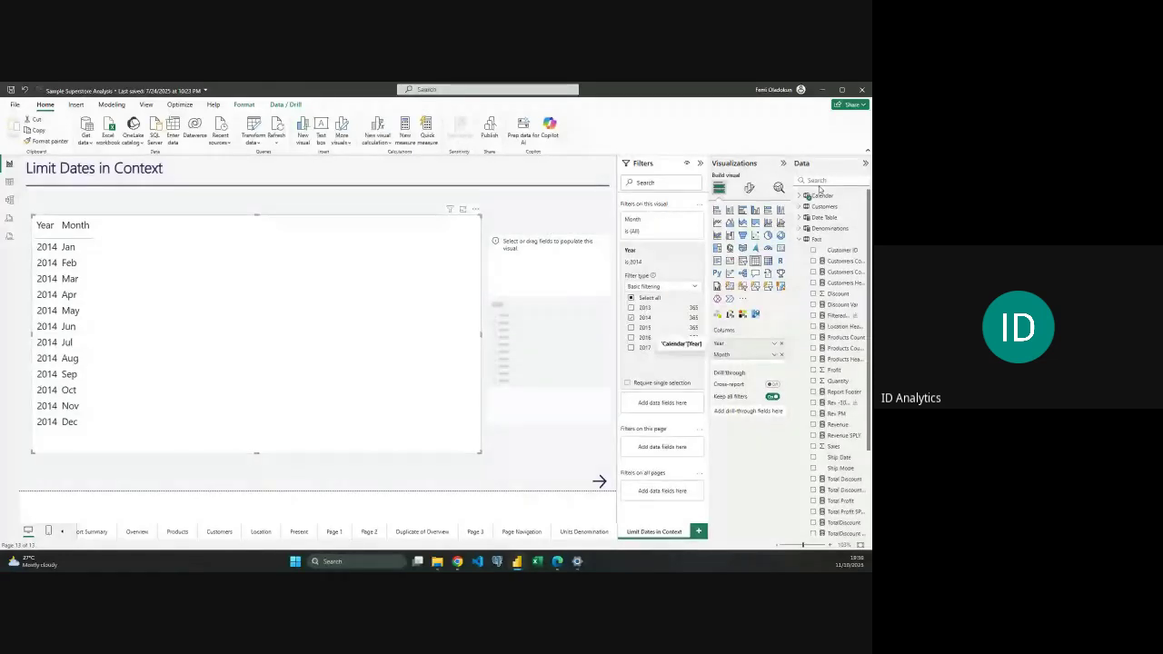
pyautogui.click(800, 196)
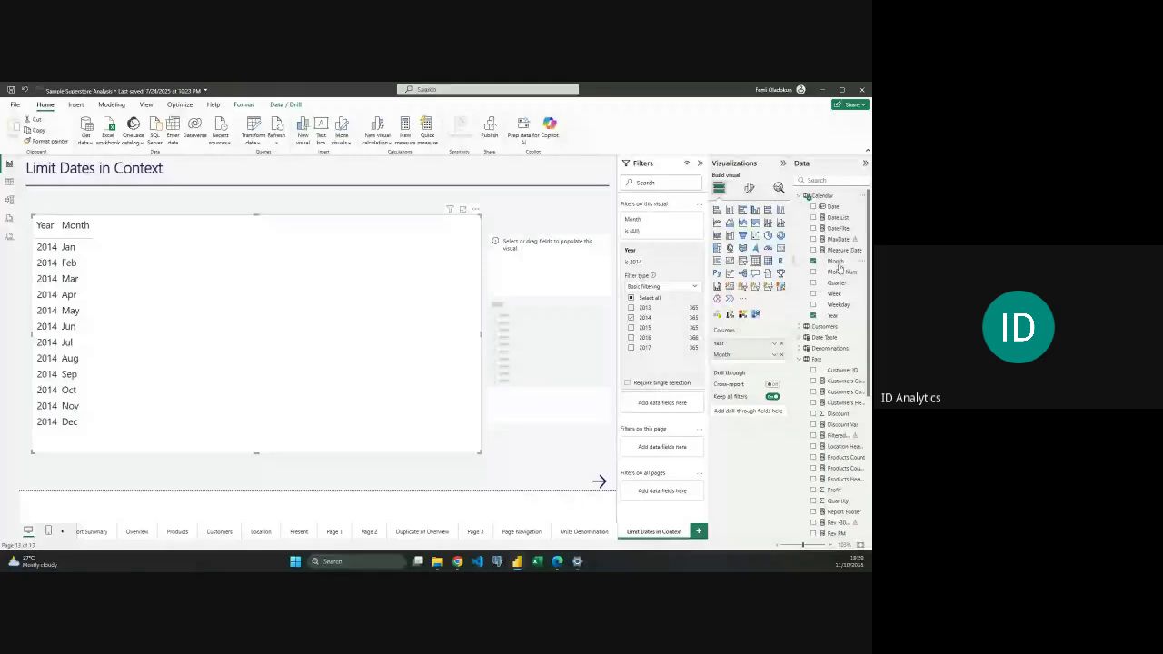
pyautogui.moveTo(834, 262); pyautogui.dragTo(535, 307)
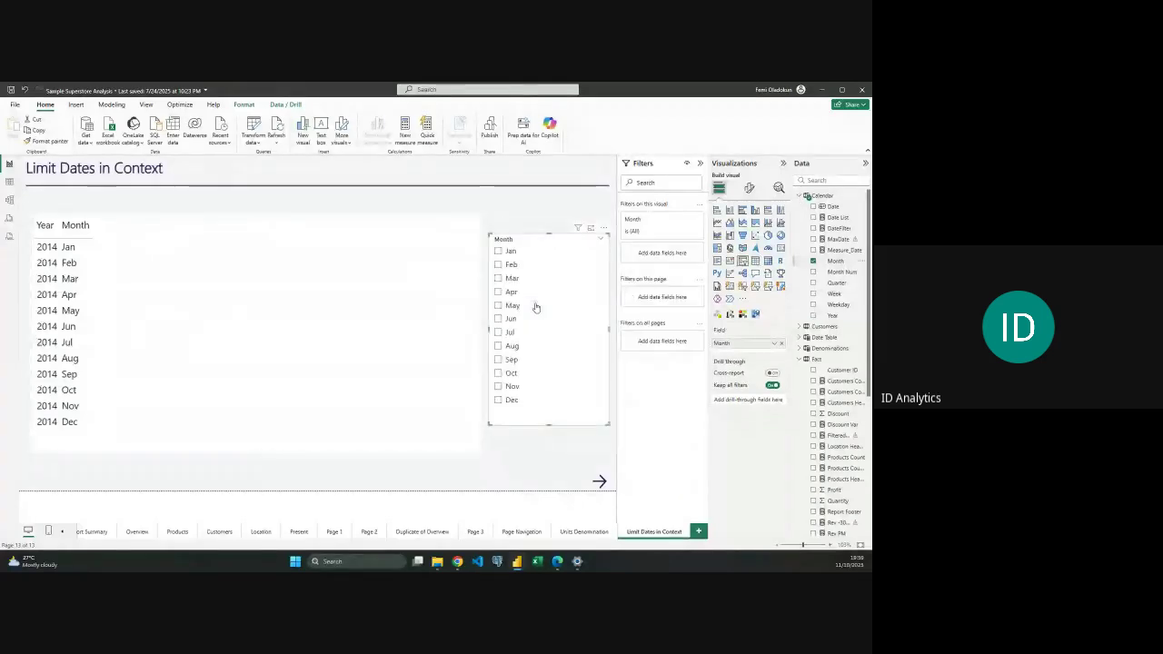
pyautogui.click(510, 251)
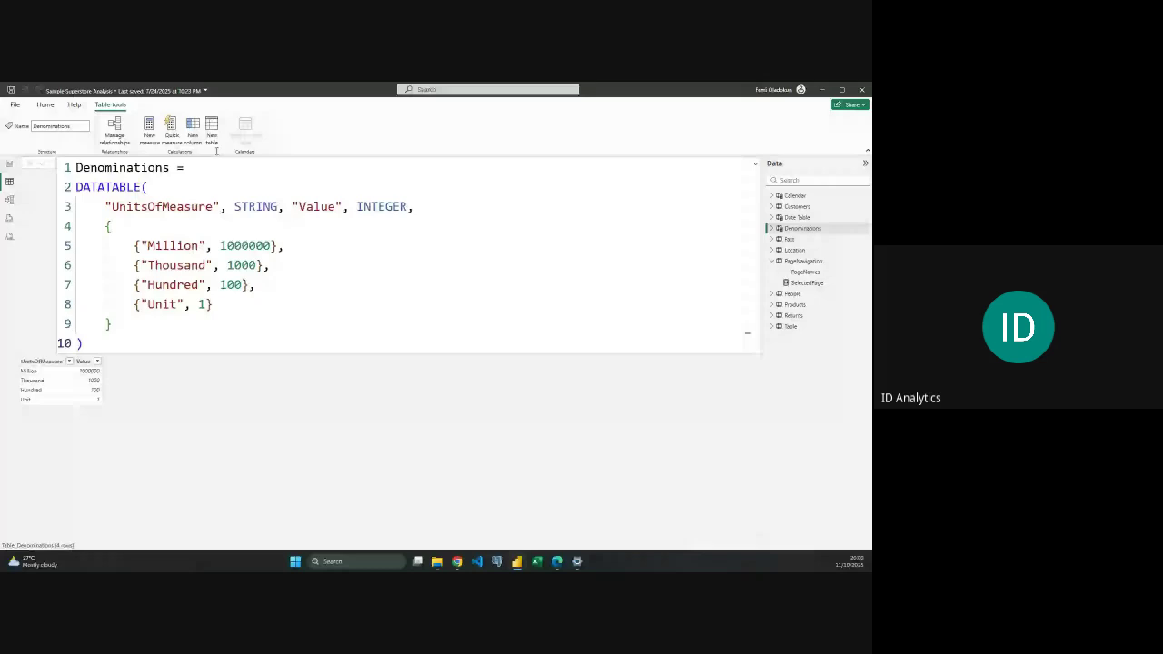
# Create a calculated table and begin its formula with New_Calendar = followed by a new line.
pyautogui.click(215, 136)
pyautogui.write('New_C')
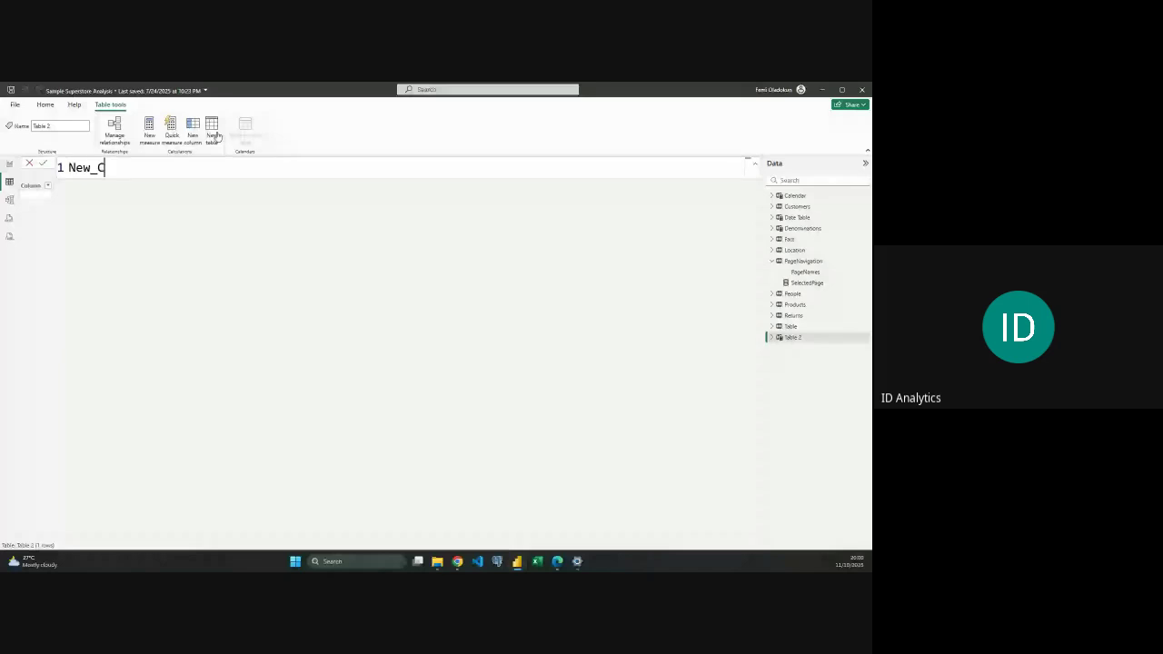
pyautogui.write('alendar')
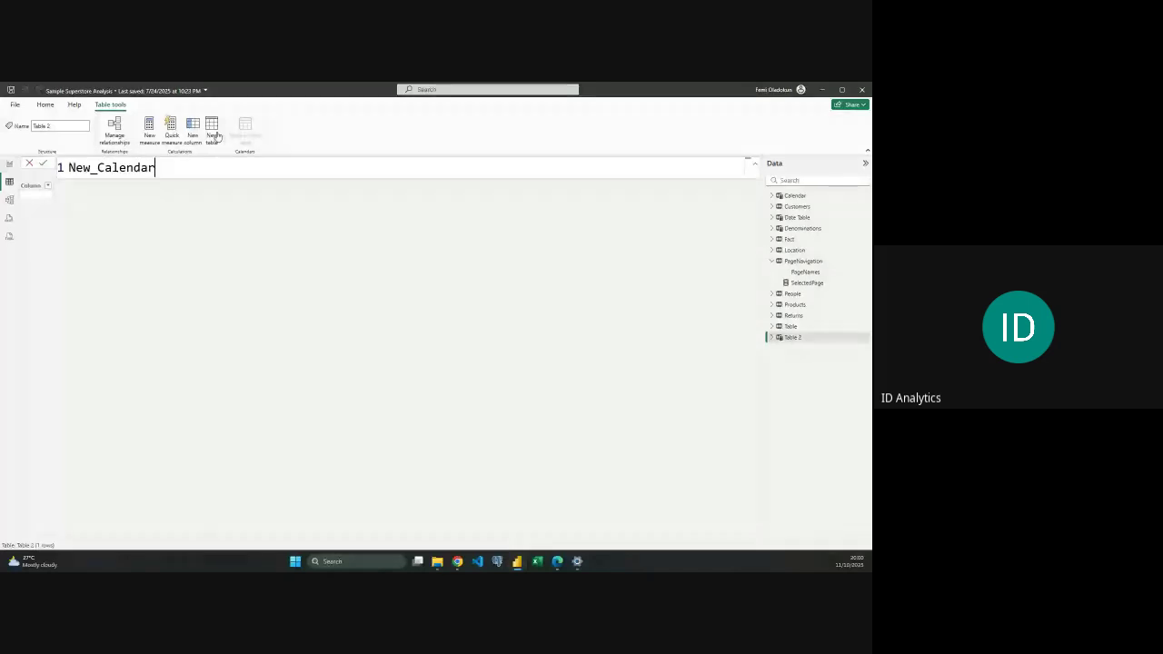
pyautogui.write(' =')
pyautogui.hotkey('shift', 'Return')
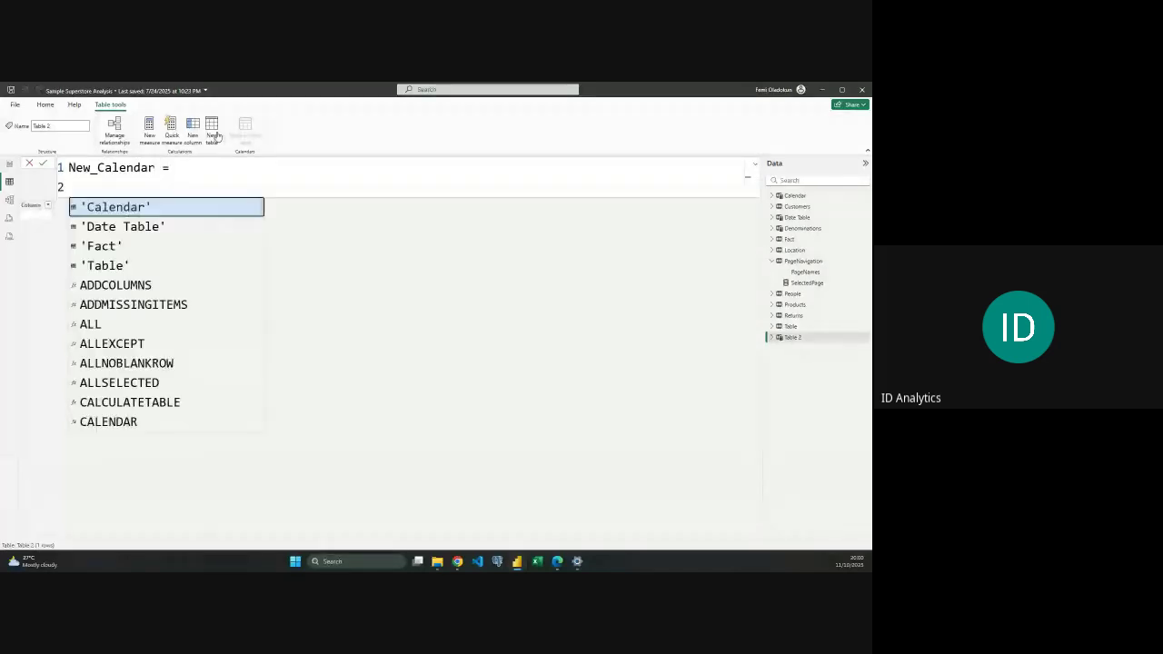
# Enter SUMMARIZE( with 'Calendar' as its table argument in the New_Calendar formula and remove the stray quotation mark on the following line.
pyautogui.write('SUMMARIZE(')
pyautogui.hotkey('shift', 'Return')
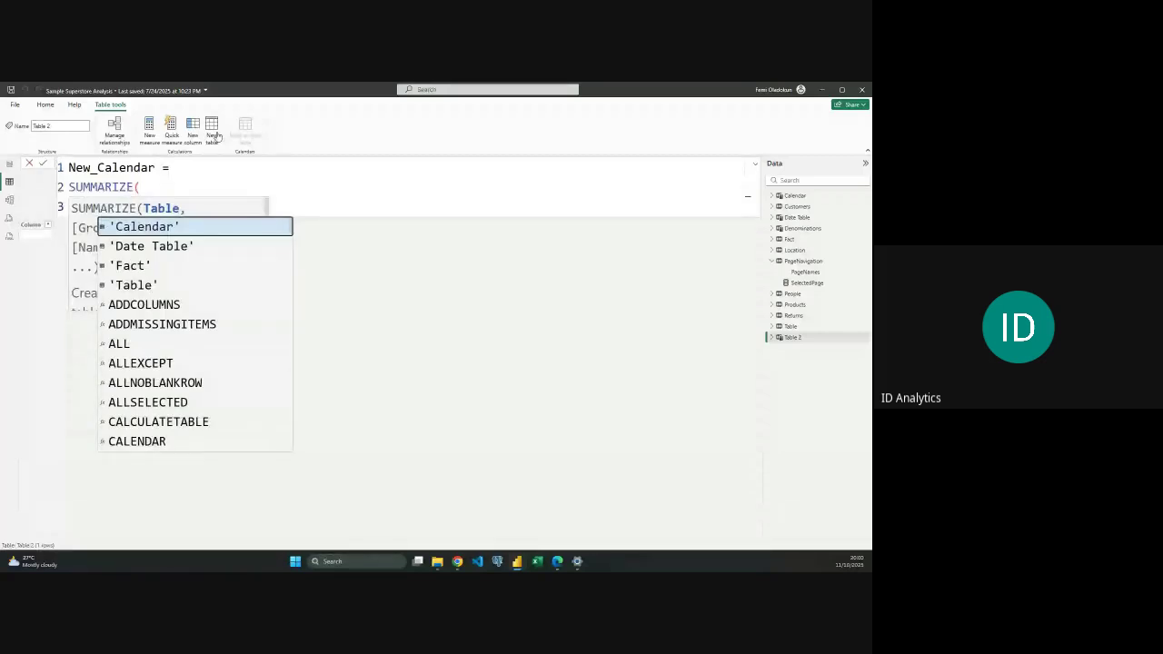
pyautogui.press('Escape')
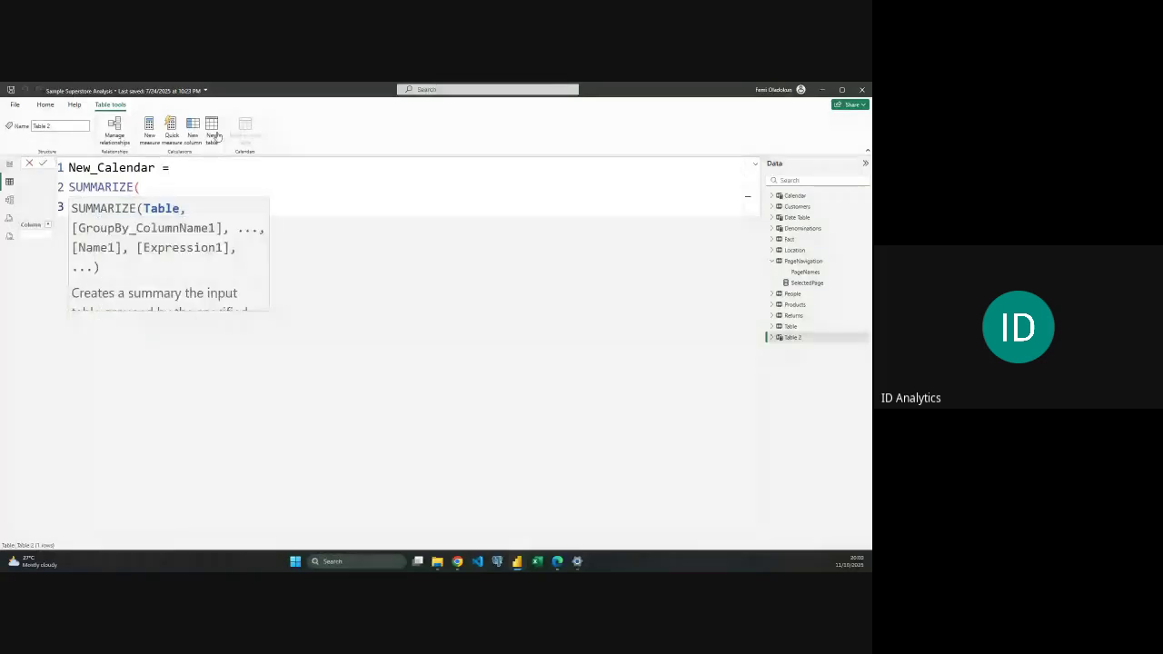
pyautogui.hotkey('shift', 'Return')
pyautogui.click(292, 159)
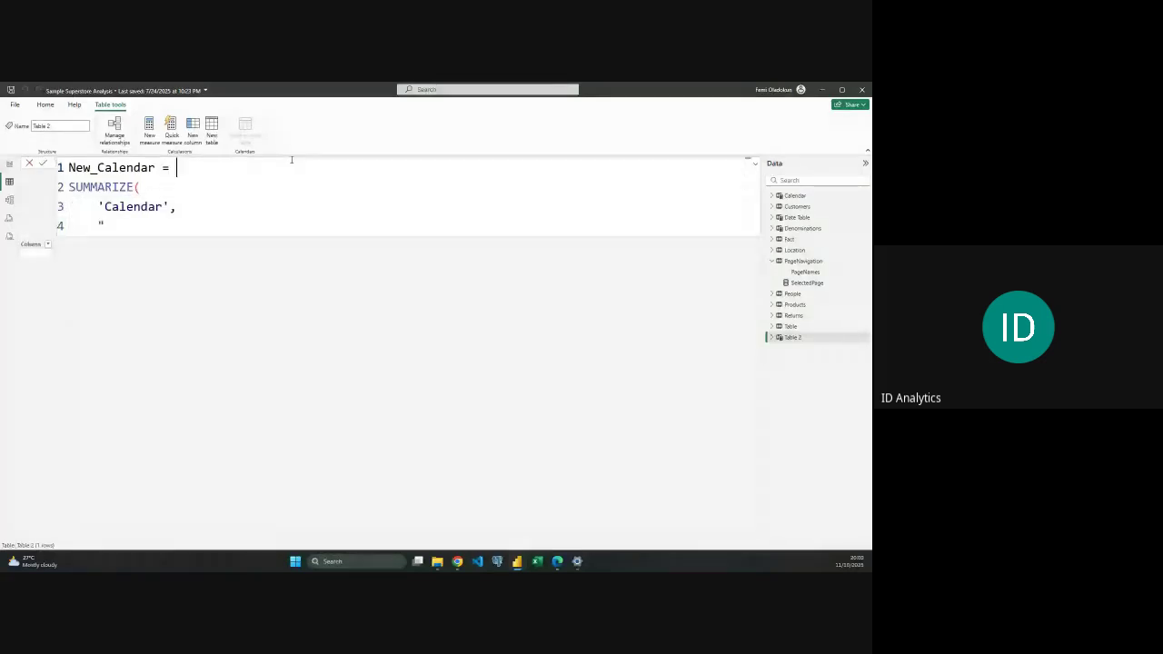
pyautogui.click(164, 225)
pyautogui.press('BackSpace')
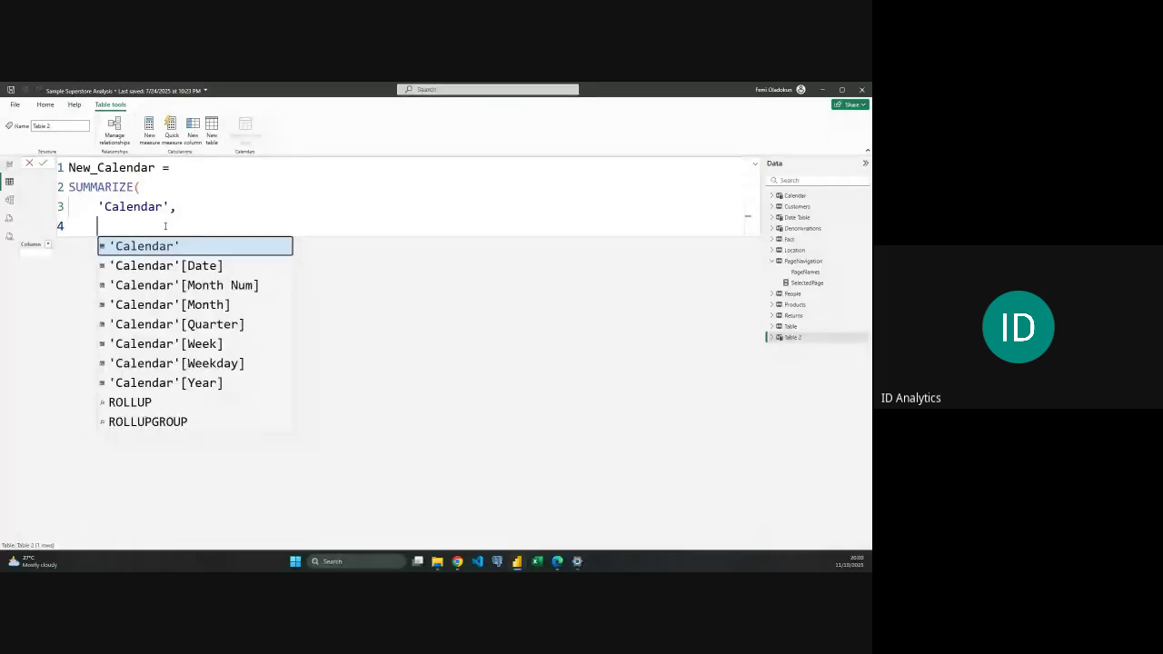
# Group the SUMMARIZE by 'Calendar'[Year], 'Calendar'[Month] and 'Calendar'[Month Num], close the function and commit the New_Calendar table.
pyautogui.write("'Calendar'[Year],")
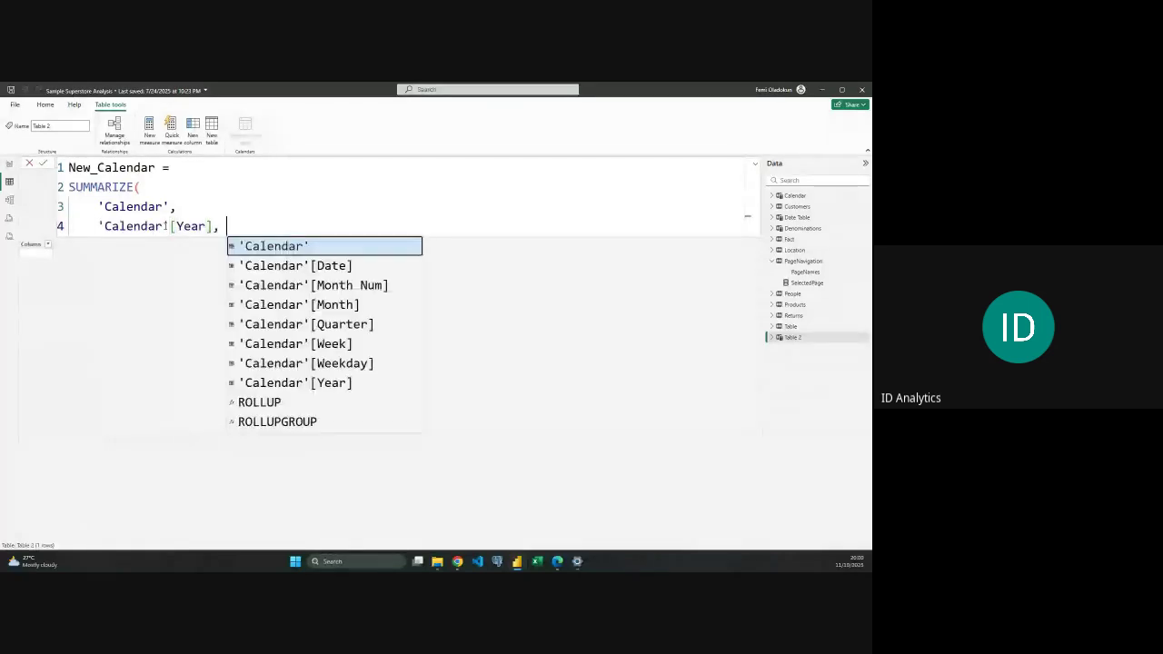
pyautogui.hotkey('shift', 'Return')
pyautogui.write('mo')
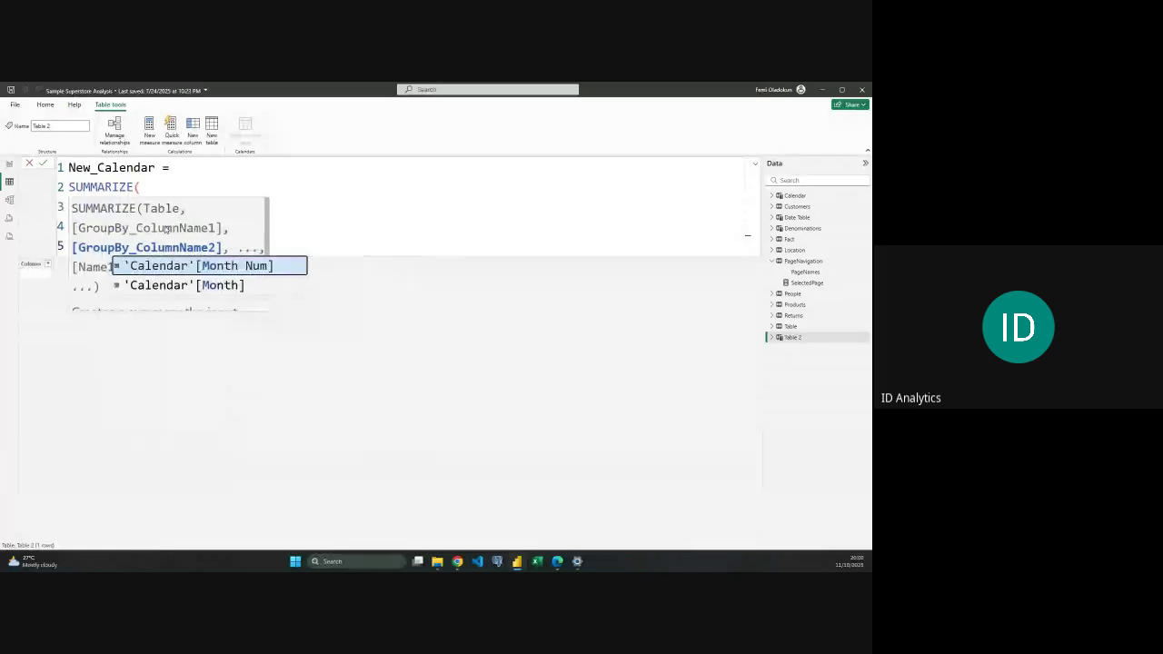
pyautogui.press('Escape')
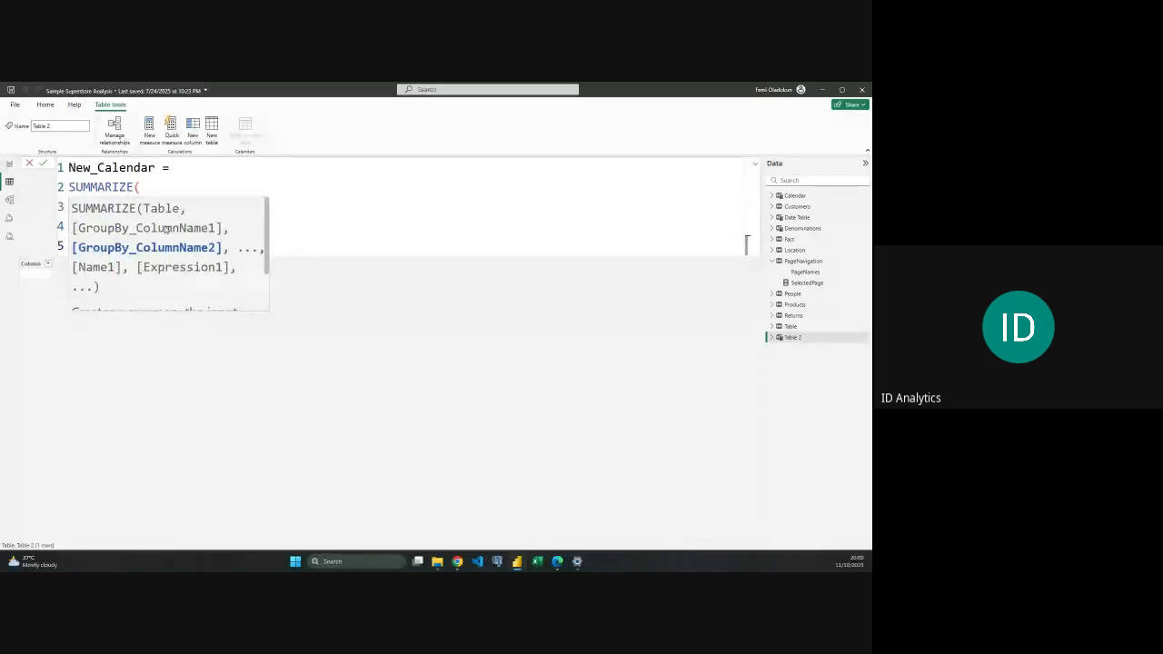
pyautogui.write(',')
pyautogui.hotkey('shift', 'Return')
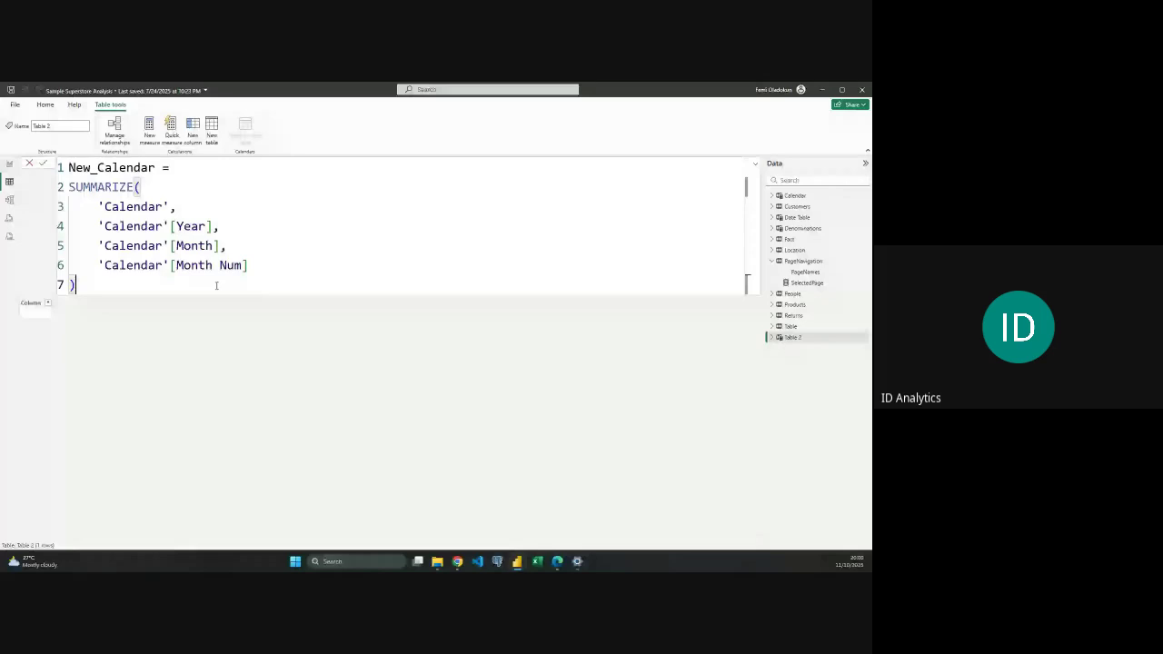
pyautogui.press('Return')
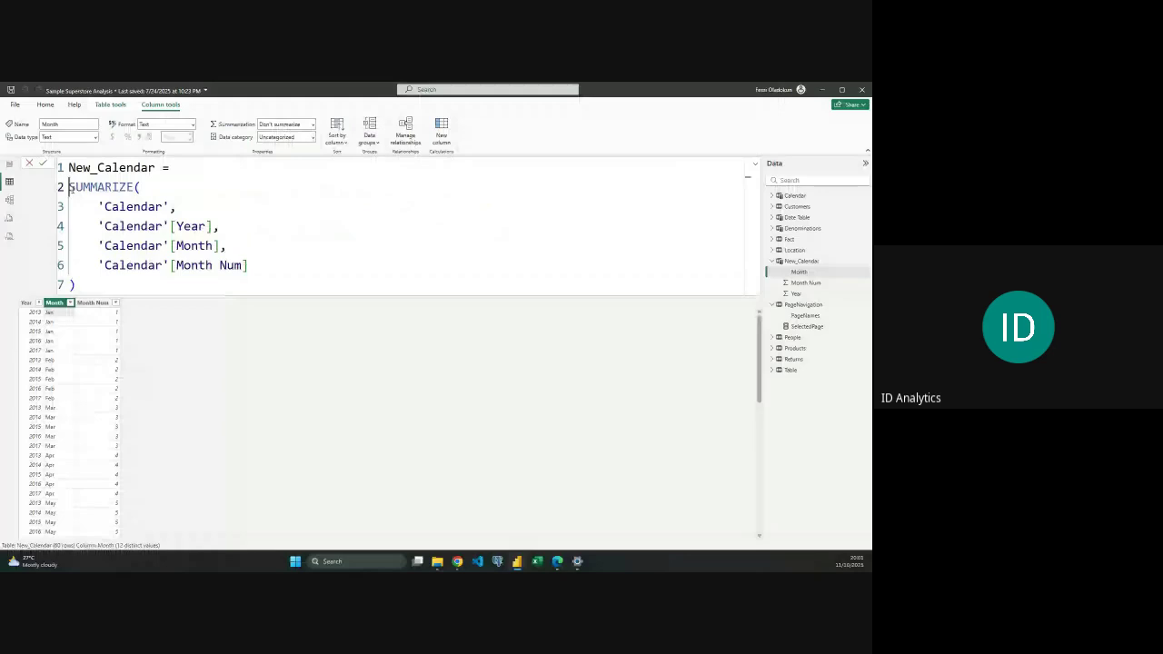
# Indent the SUMMARIZE block, open ADDCOLUMNS( on a line above it, and add a comma and new line after its closing parenthesis.
pyautogui.hotkey('ctrl', 'shift', 'End')
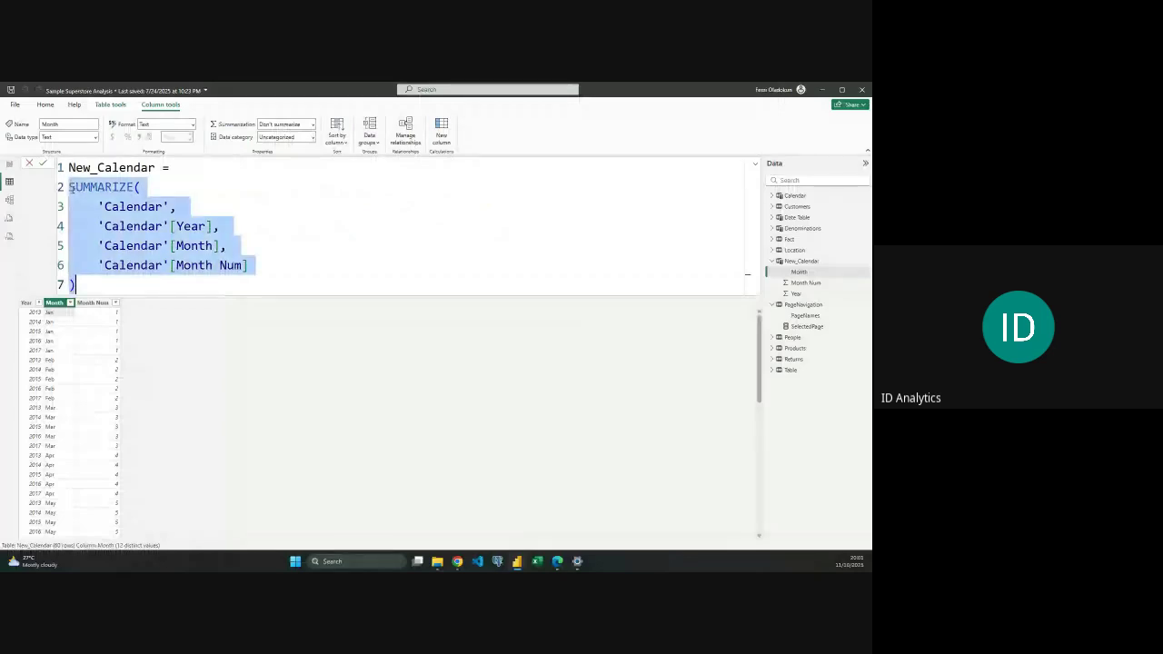
pyautogui.press('Tab')
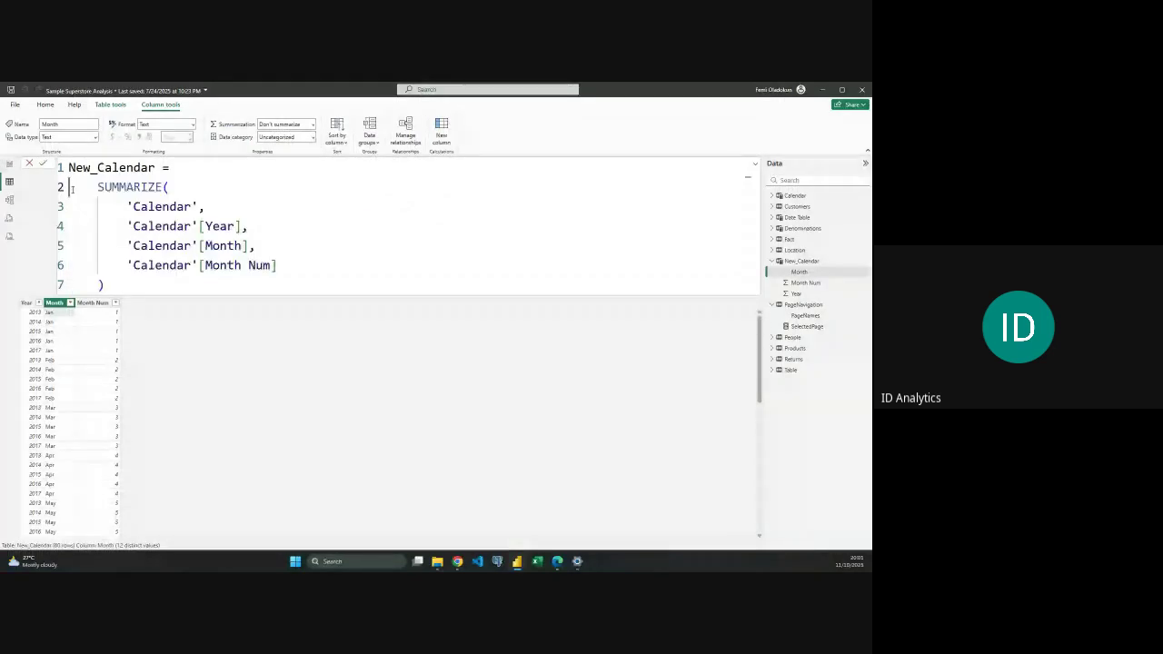
pyautogui.press('Return')
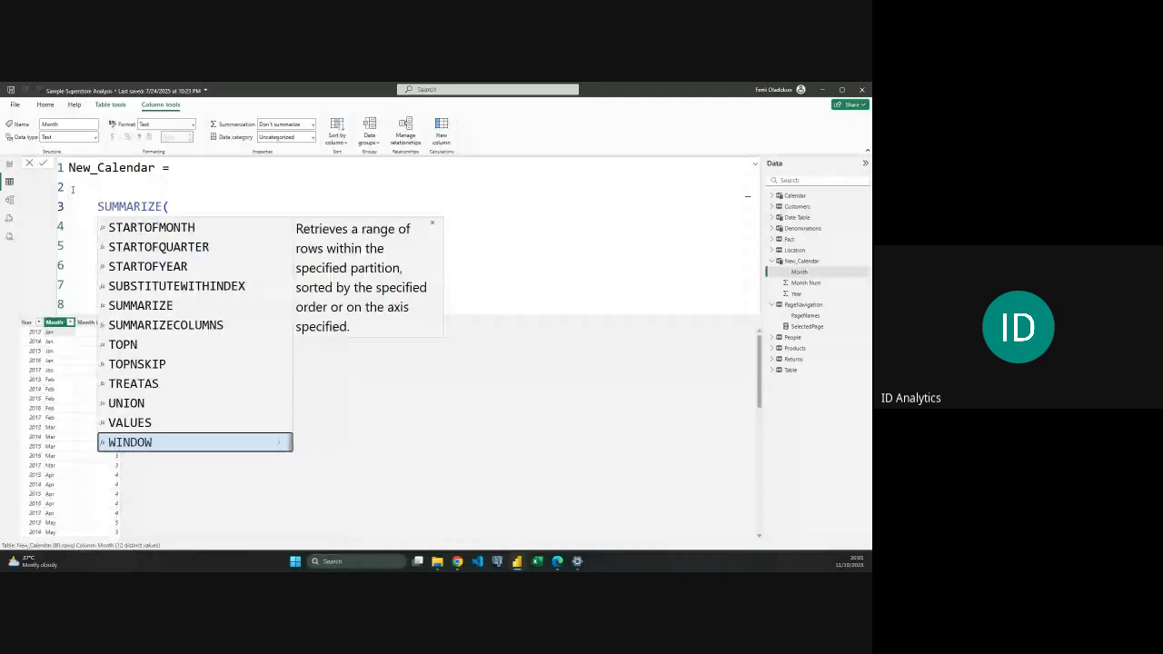
pyautogui.press('Escape')
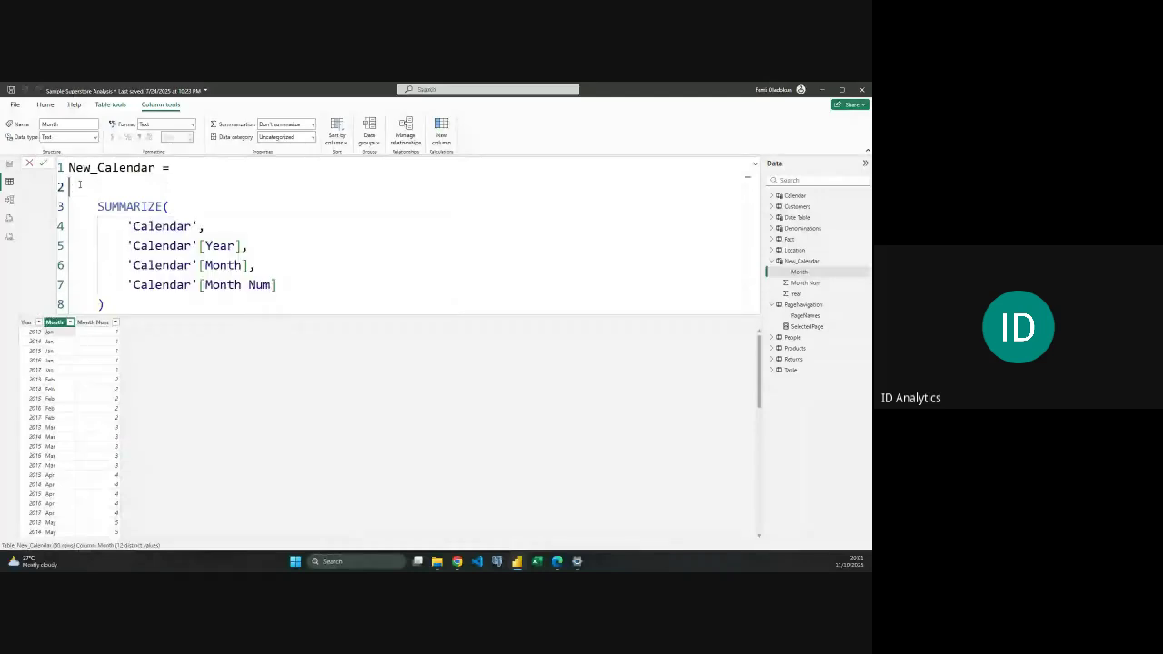
pyautogui.write('ADDCOLUMNS(')
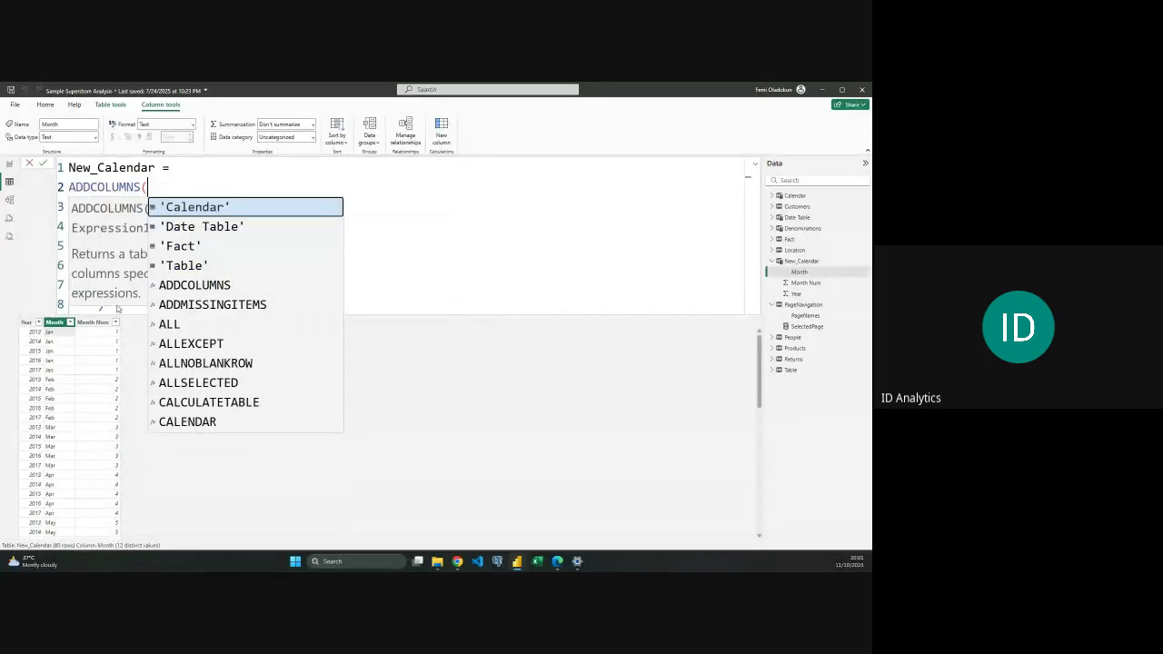
pyautogui.click(116, 309)
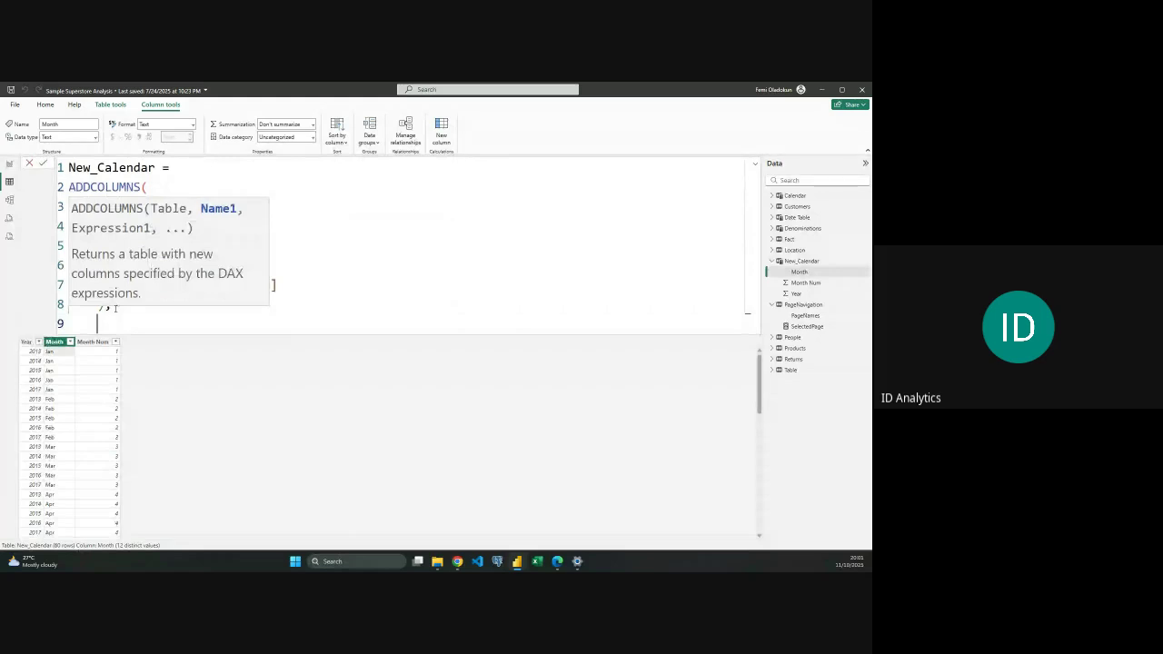
# Name the added column "StopDate" in the ADDCOLUMNS call and discard the started [Max reference after it.
pyautogui.write('"StopDate",')
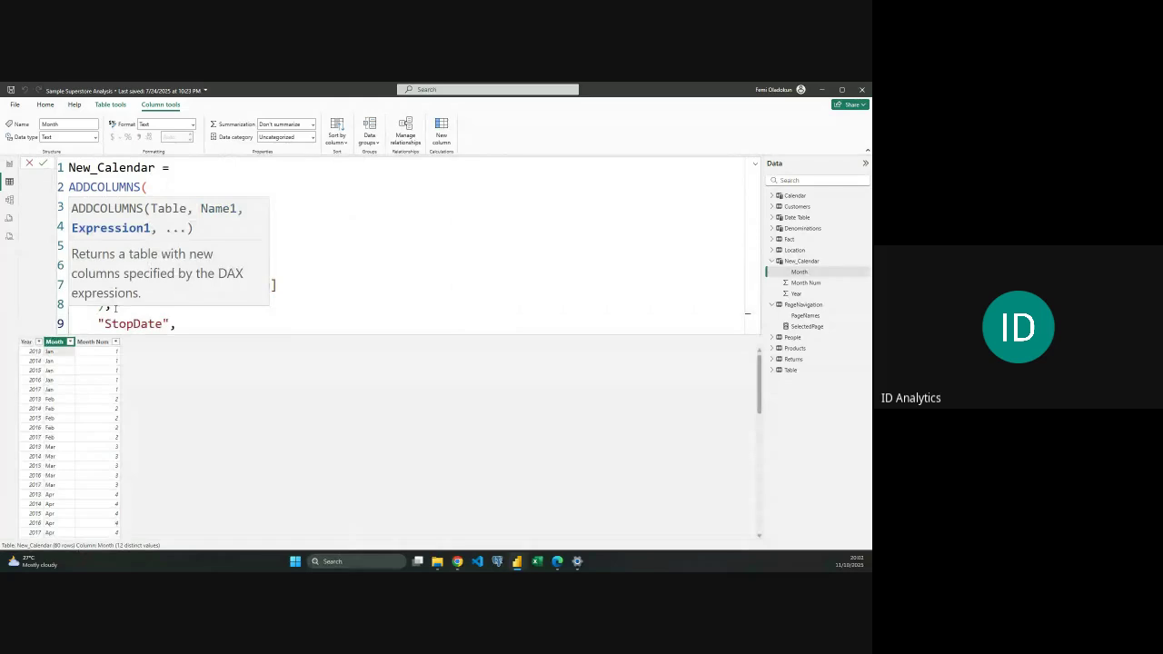
pyautogui.write(' [Max')
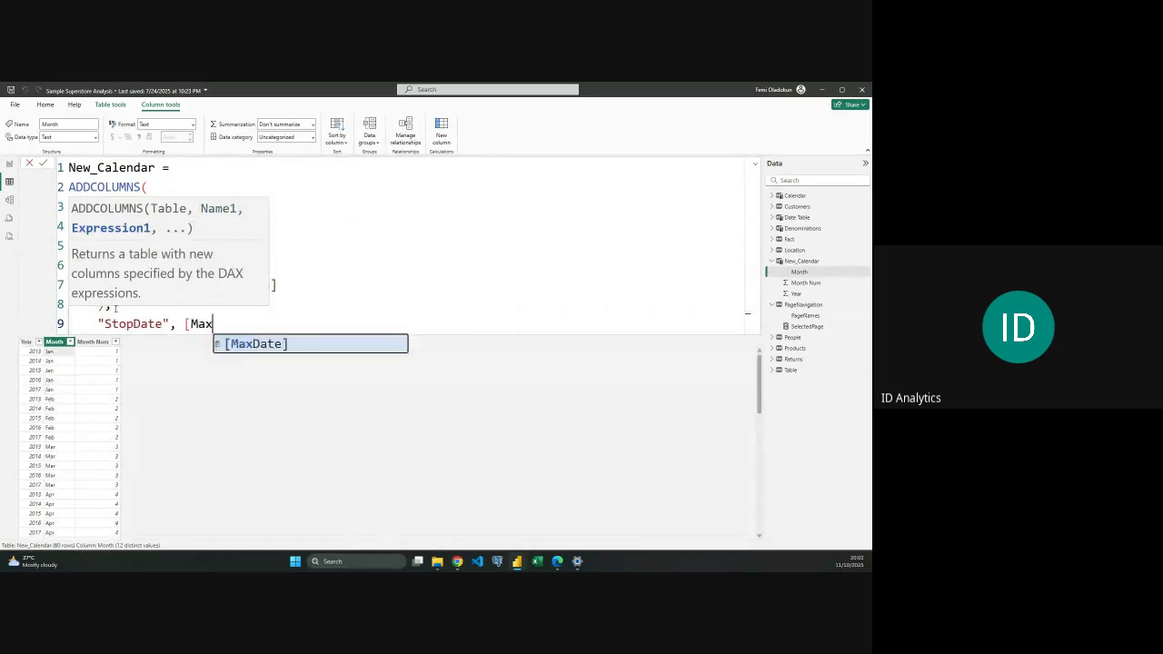
pyautogui.press('BackSpace')
pyautogui.press('BackSpace')
pyautogui.press('BackSpace')
pyautogui.press('BackSpace')
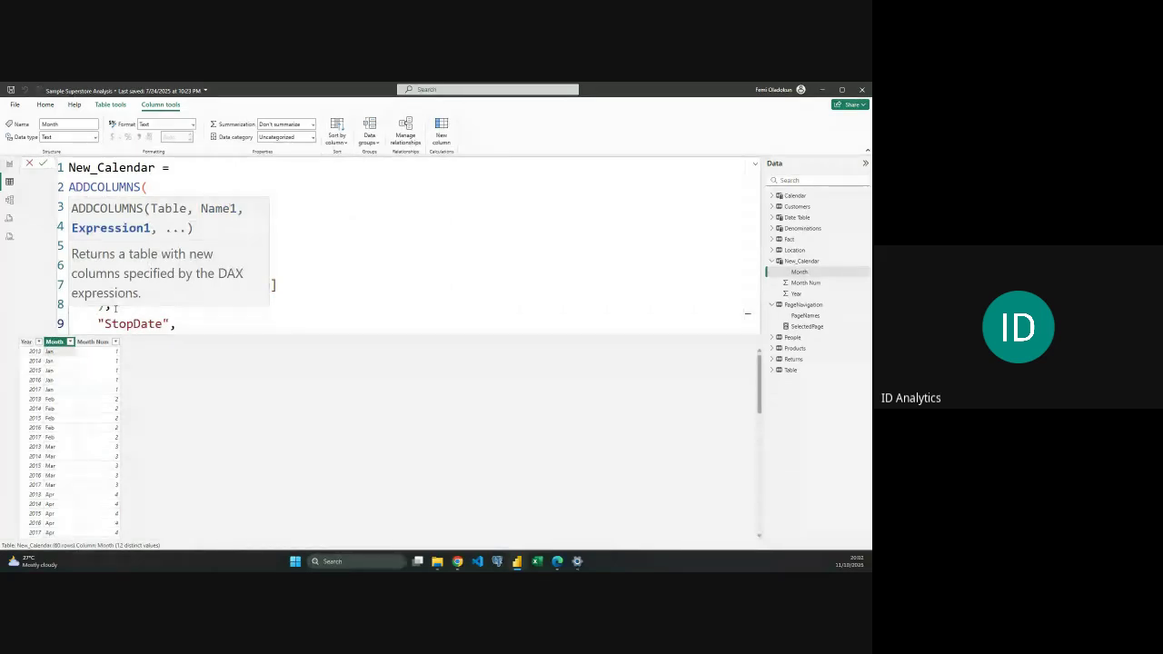
# Define StopDate as MAX('Calendar'[Date]), close ADDCOLUMNS on a new line and commit the New_Calendar formula.
pyautogui.write('max')
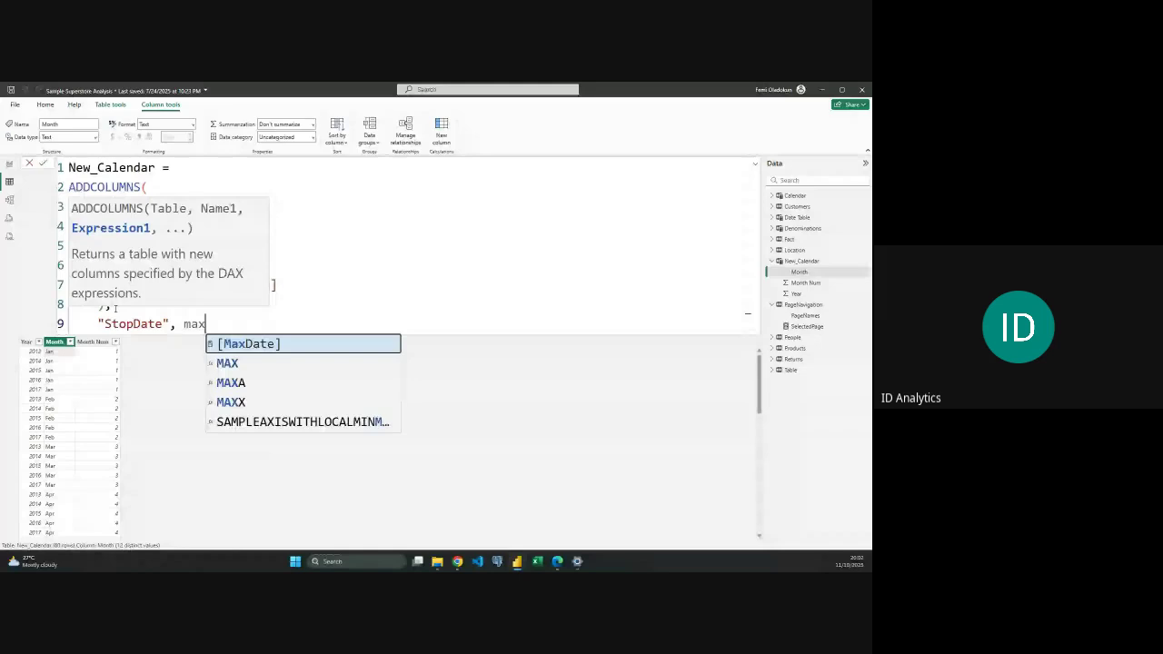
pyautogui.write('(')
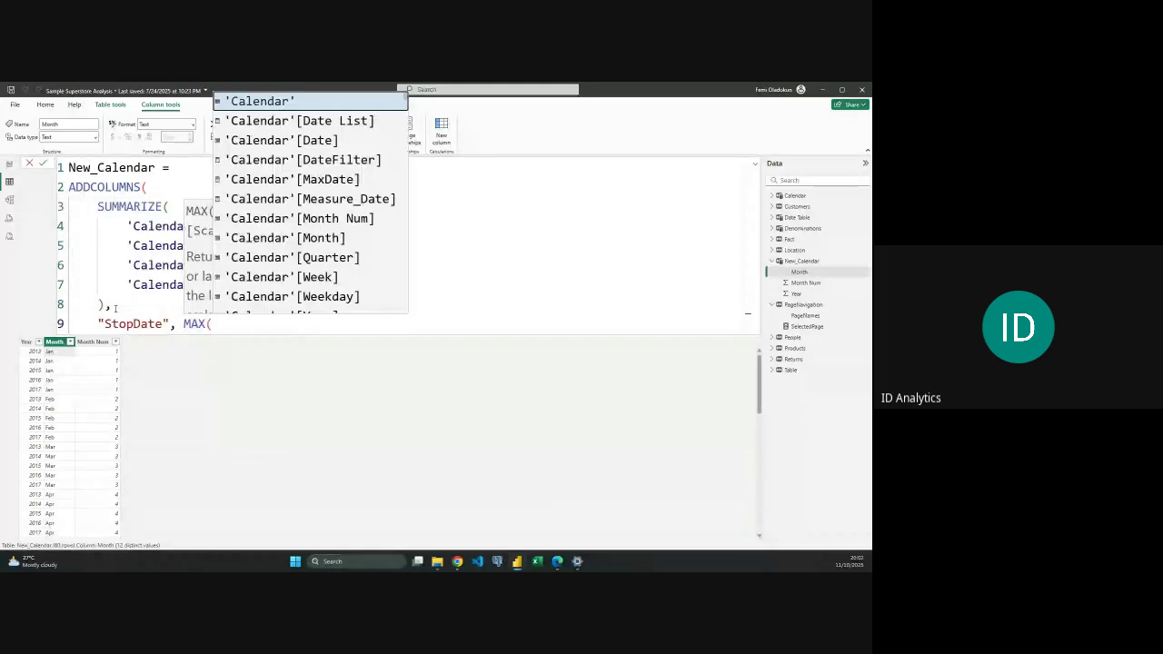
pyautogui.press('Down')
pyautogui.press('Down')
pyautogui.press('Tab')
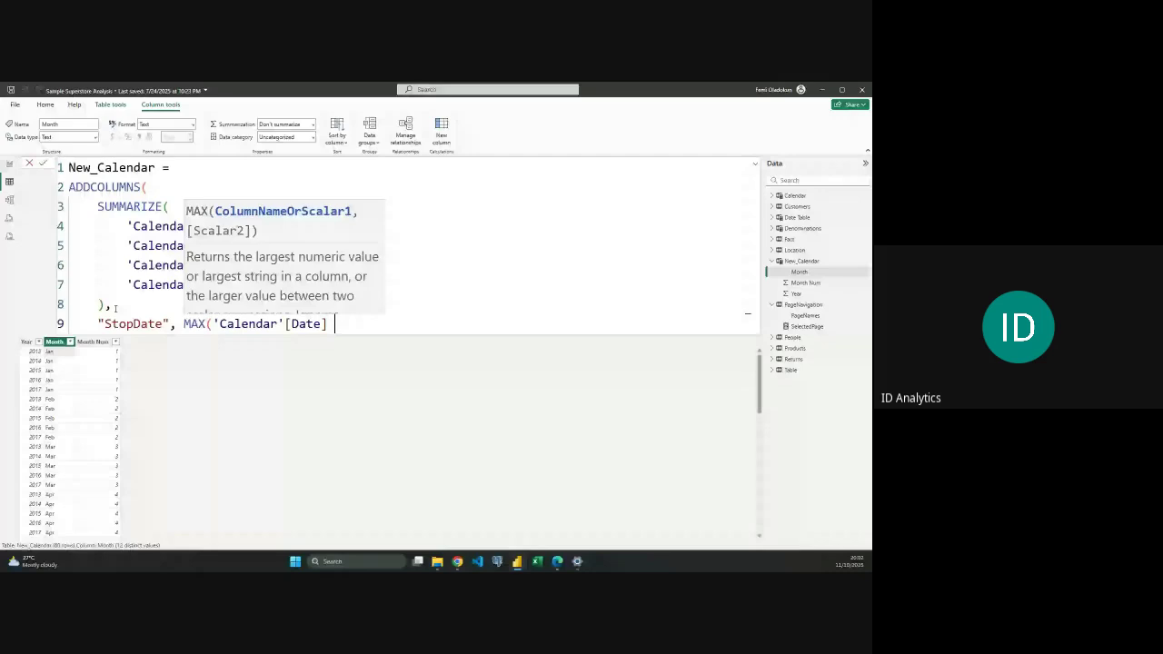
pyautogui.write(')')
pyautogui.press('Return')
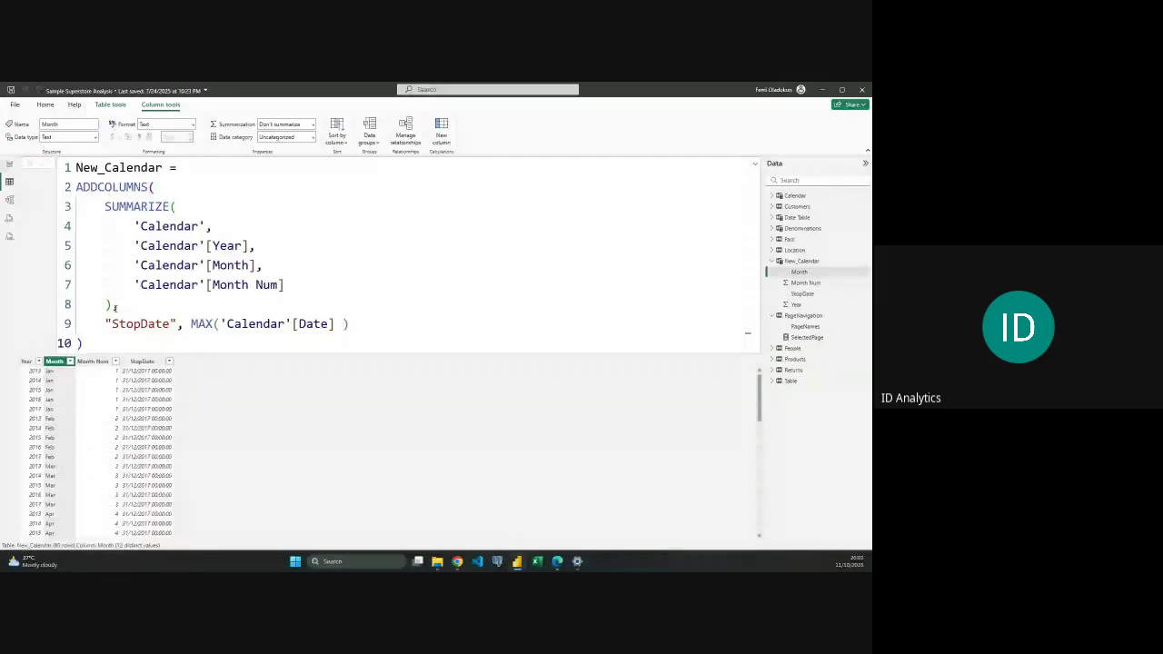
# Examine the StopDate values across all months of New_Calendar against the MAX expression in the formula.
pyautogui.scroll(-1, 190, 424)
pyautogui.scroll(1, 191, 424)
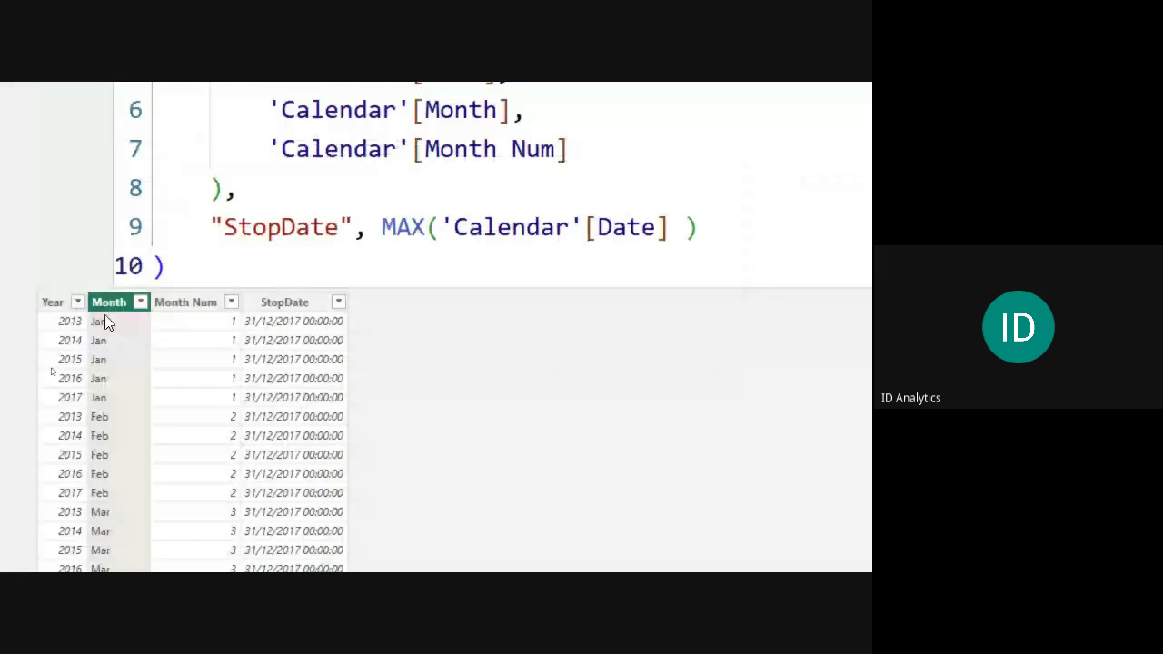
pyautogui.scroll(-5, 303, 363)
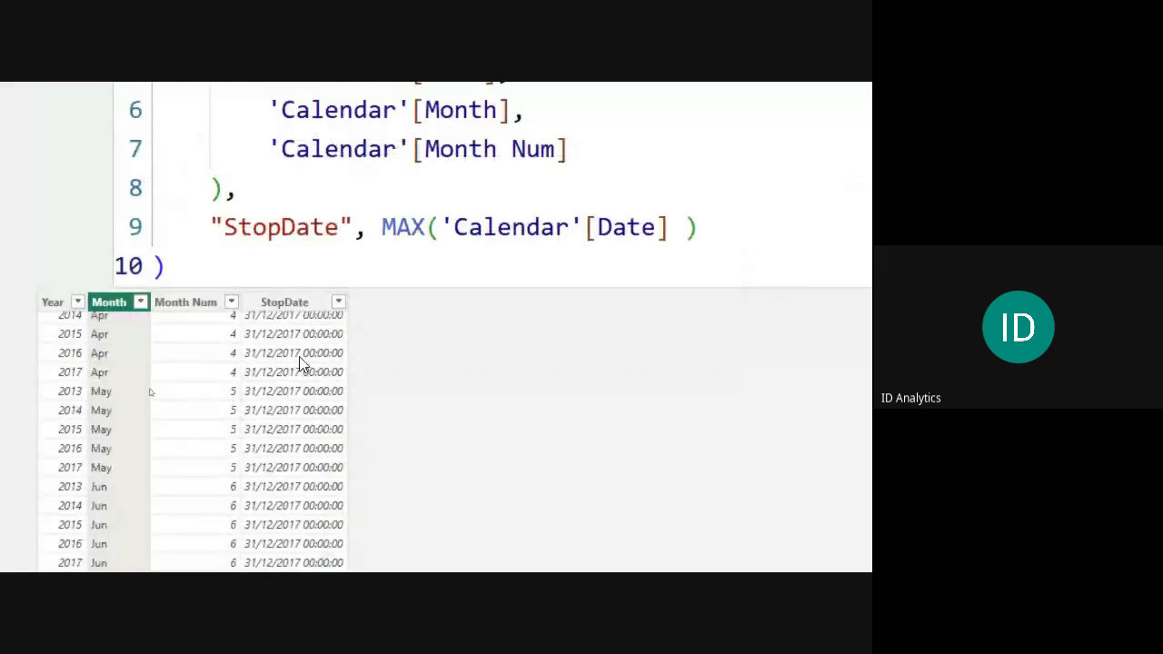
pyautogui.scroll(-8, 303, 363)
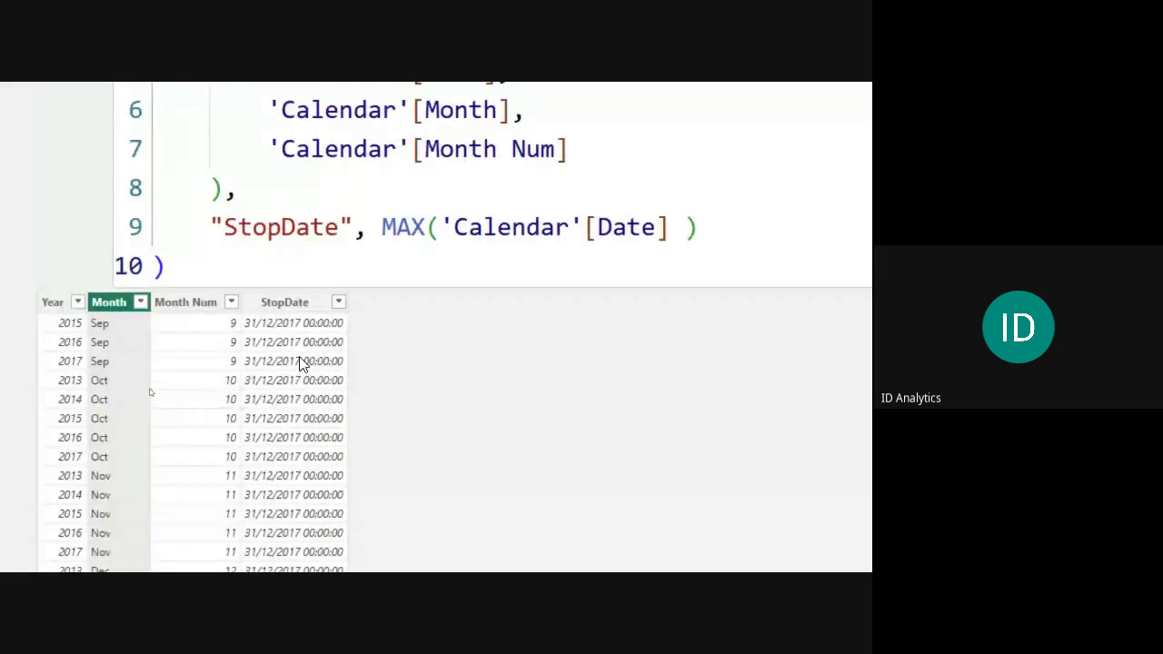
pyautogui.scroll(13, 303, 364)
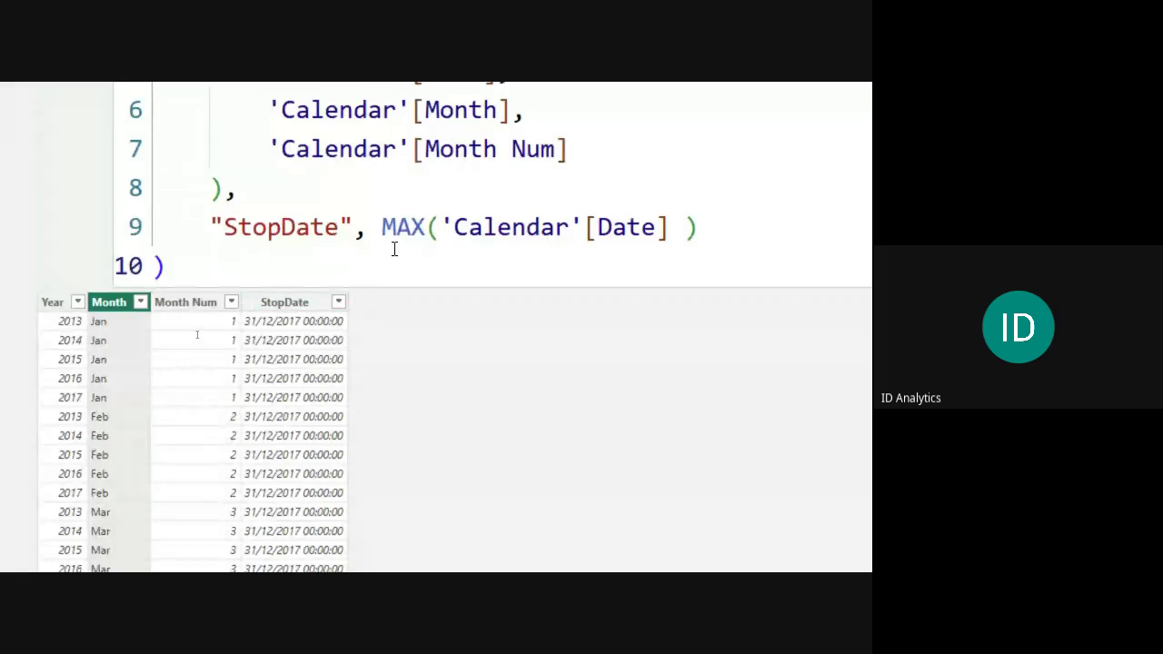
pyautogui.moveTo(381, 229); pyautogui.dragTo(426, 231)
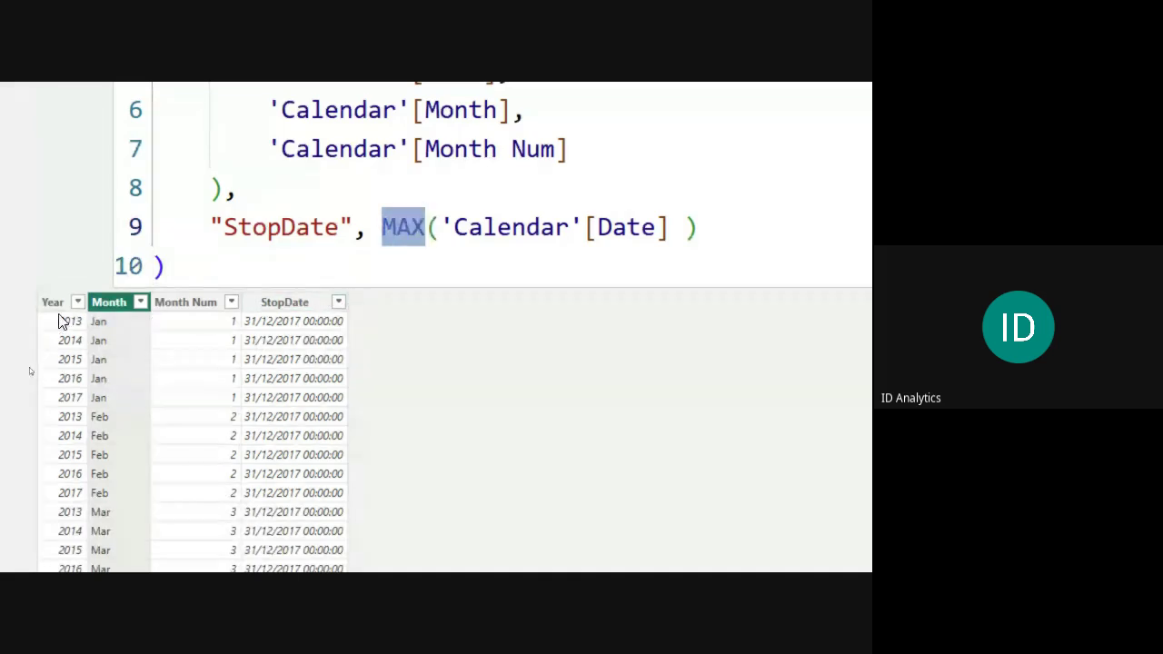
pyautogui.click(421, 239)
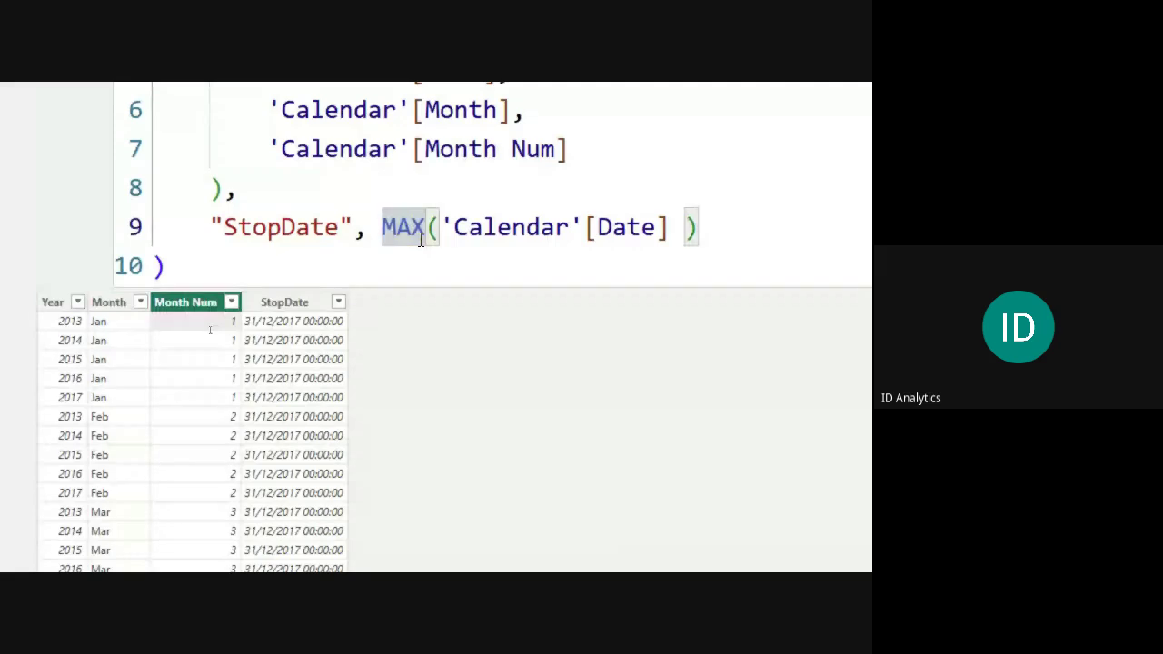
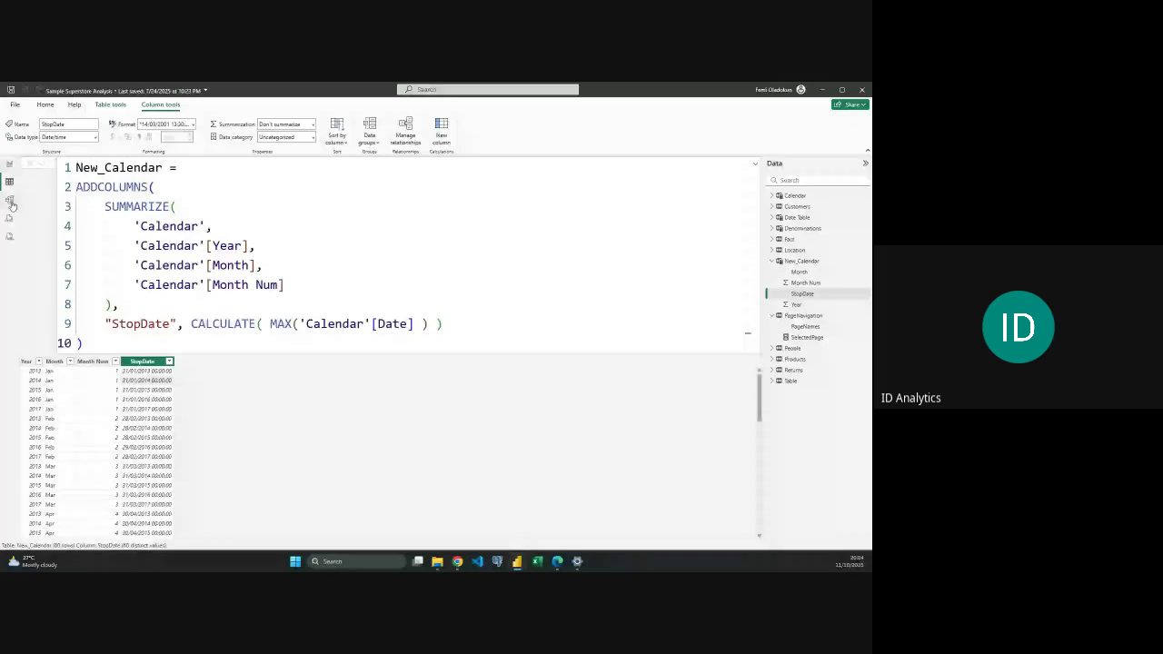
# View New_Calendar in the model, then fill the report page's empty slicer with its Year and Month fields and expand 2013.
pyautogui.click(10, 202)
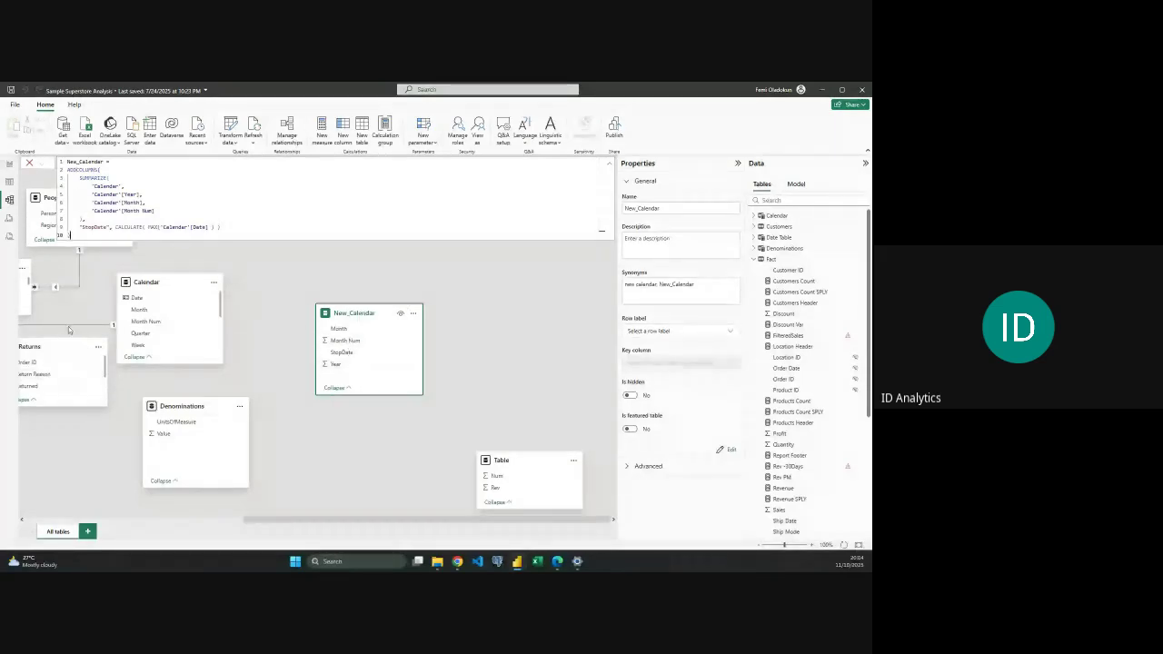
pyautogui.click(9, 165)
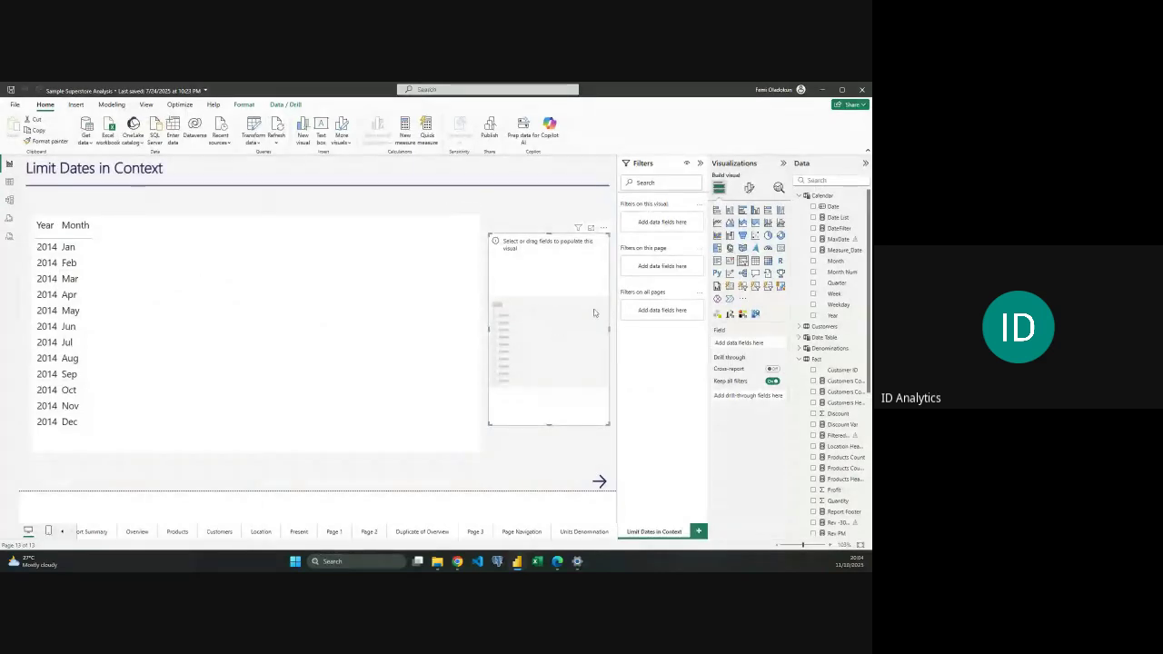
pyautogui.click(800, 197)
pyautogui.click(802, 240)
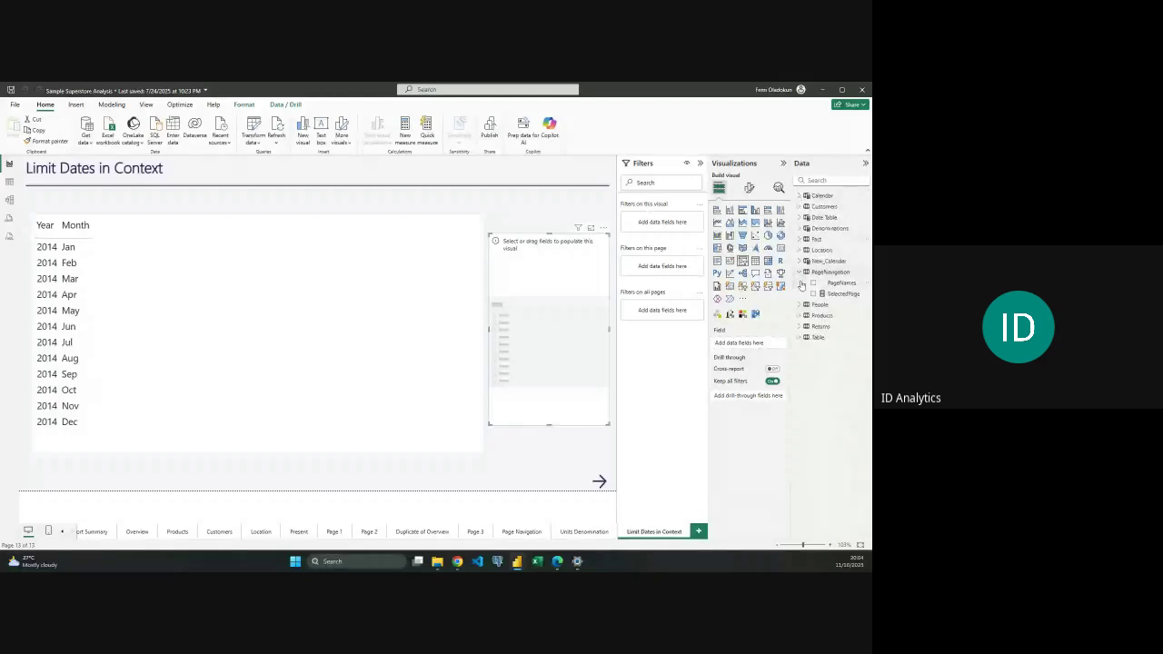
pyautogui.click(800, 261)
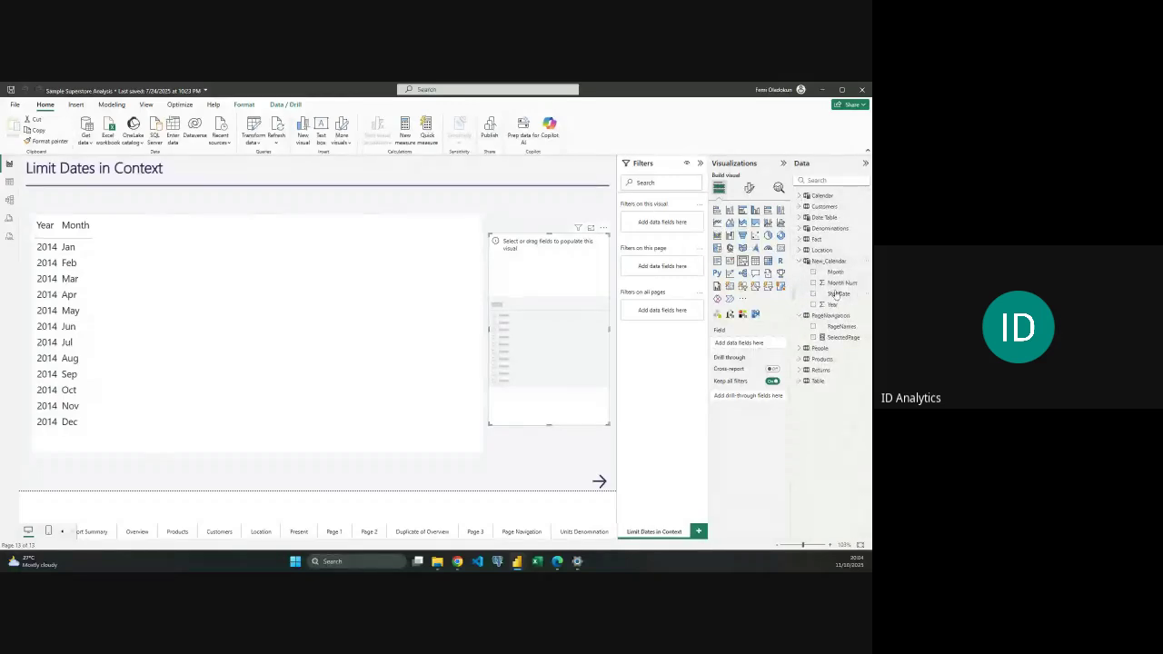
pyautogui.click(814, 305)
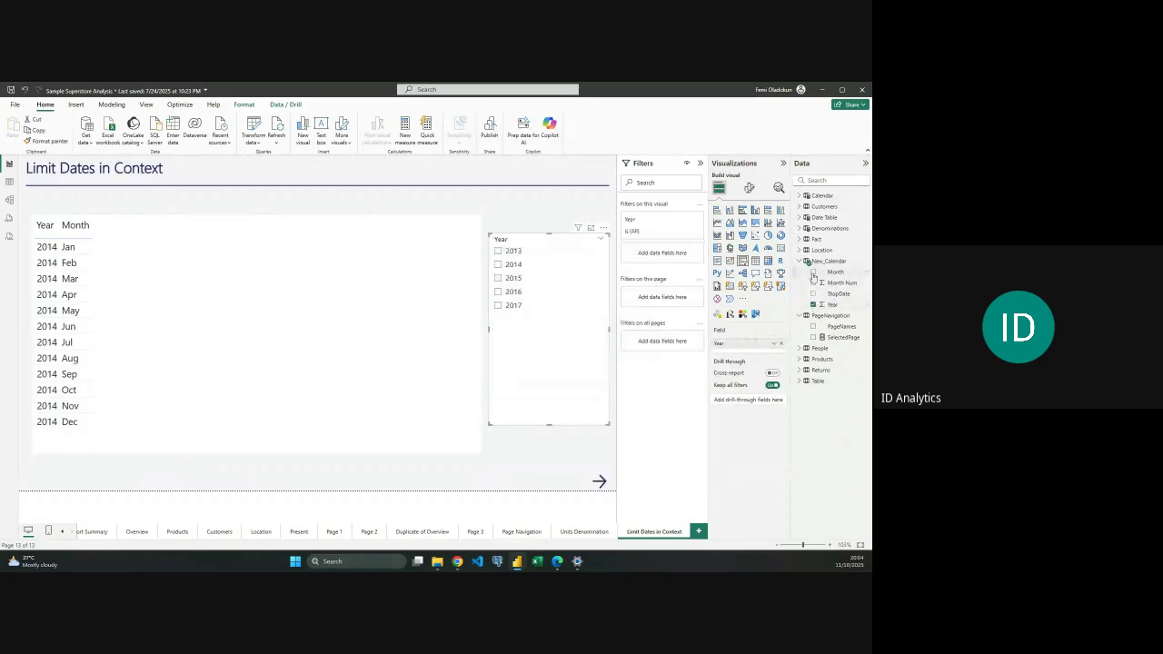
pyautogui.click(814, 272)
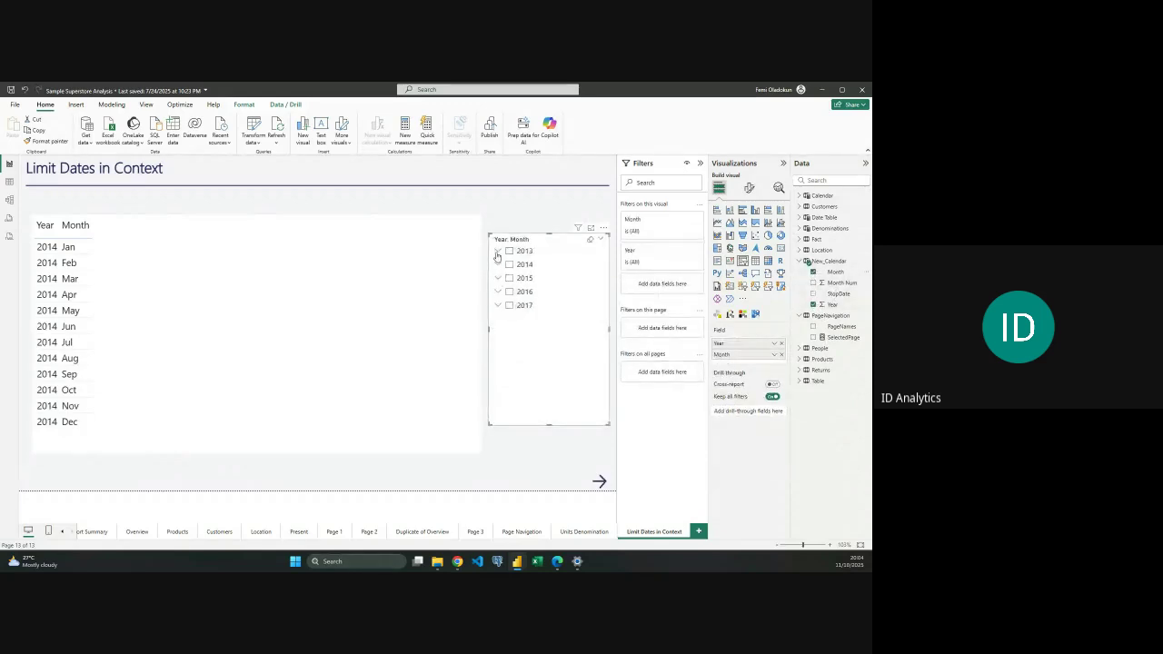
pyautogui.click(498, 251)
# Clear the Year filter on the Year and Month table visual.
pyautogui.click(278, 322)
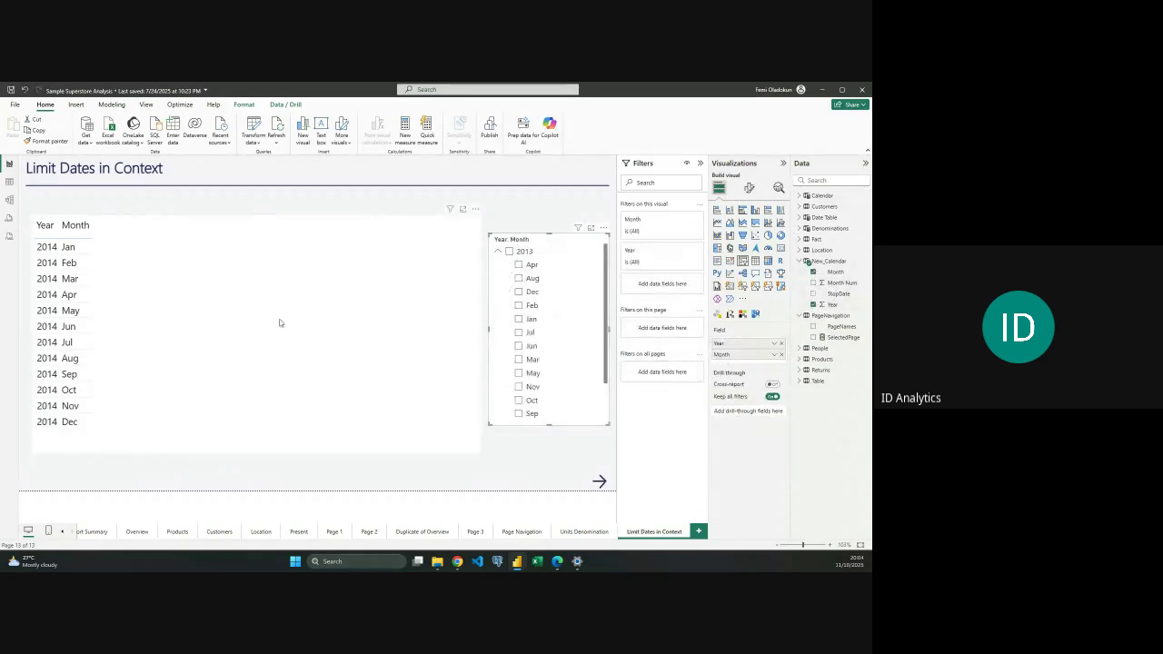
pyautogui.click(663, 263)
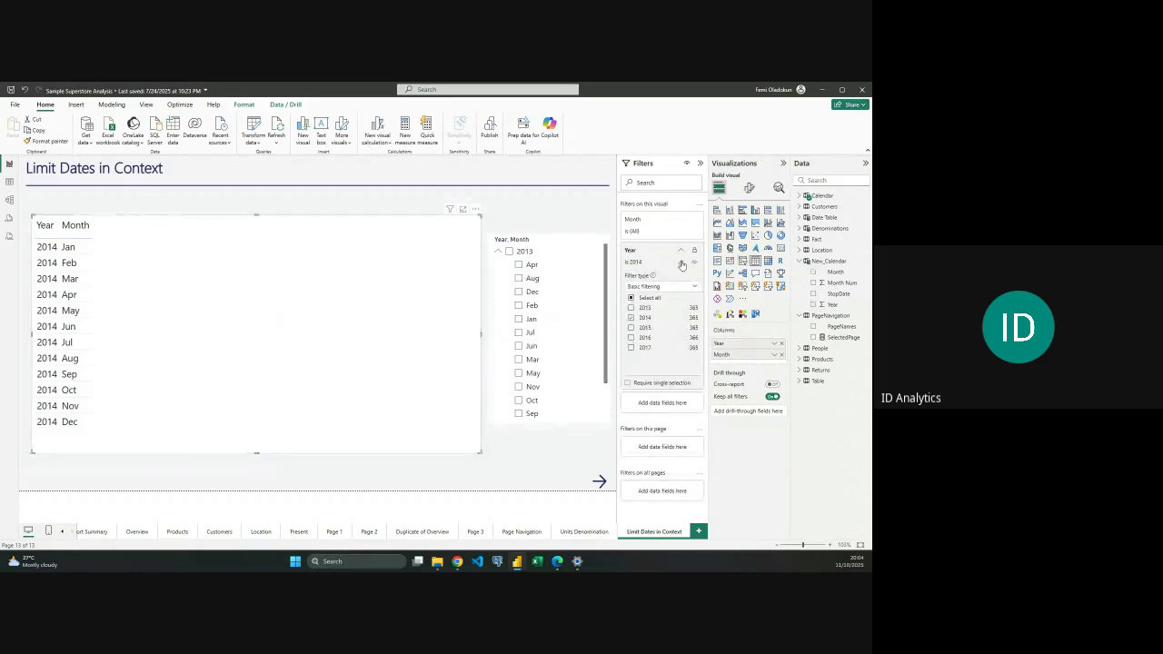
pyautogui.click(681, 262)
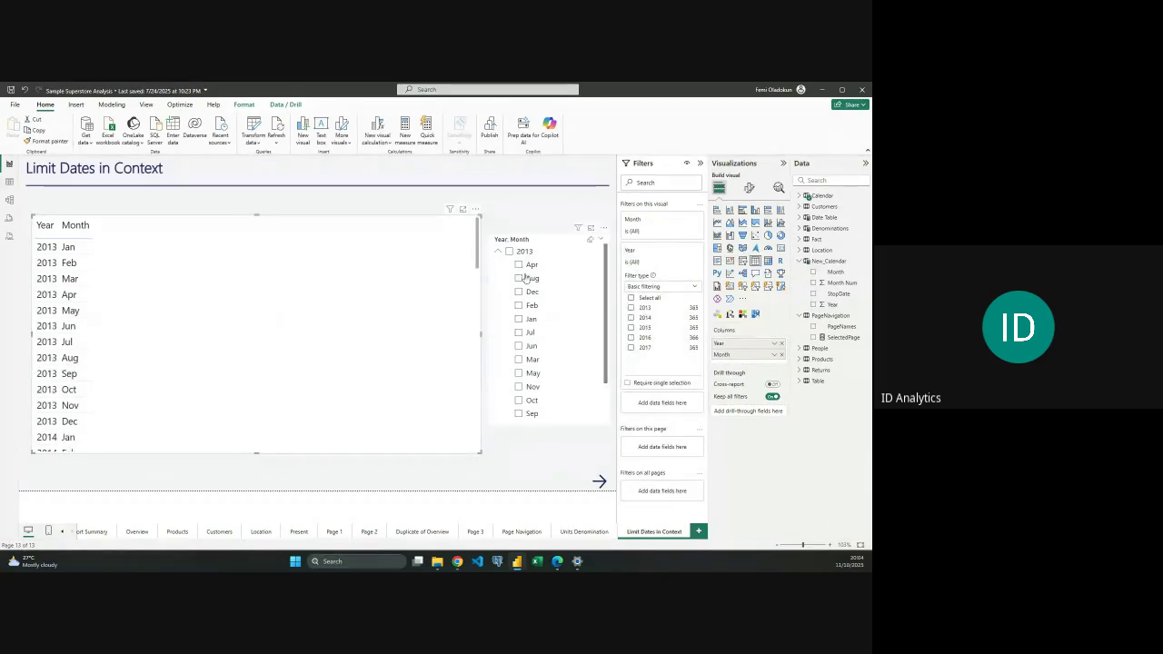
# Sort the New_Calendar Month column by Month Num.
pyautogui.click(553, 243)
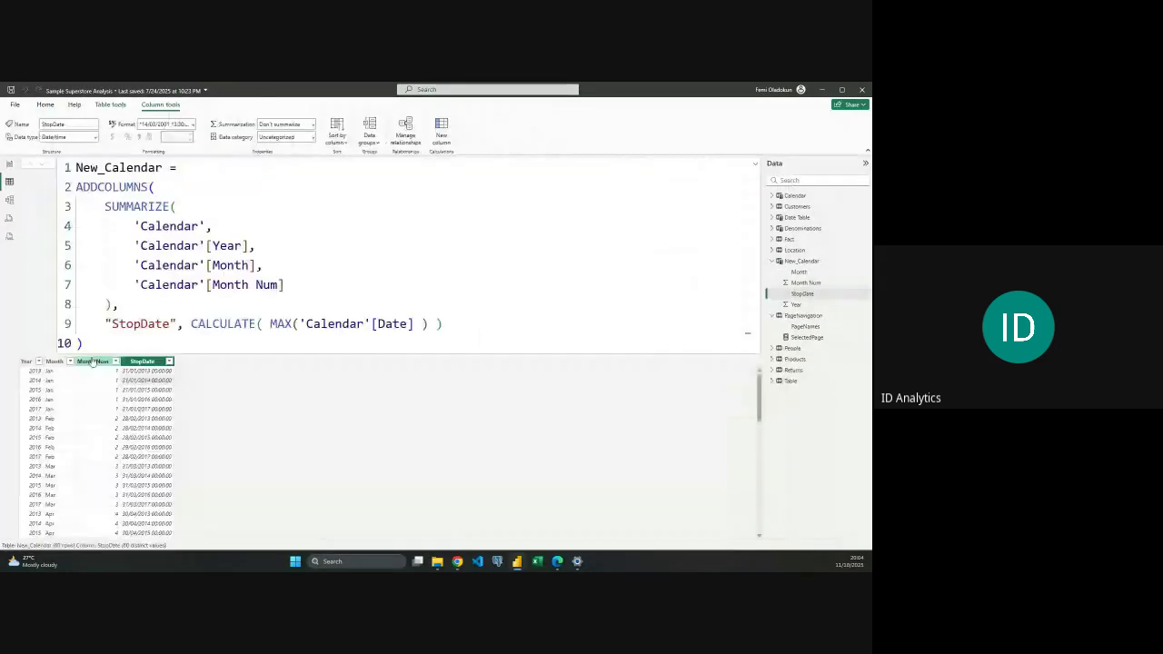
pyautogui.click(56, 362)
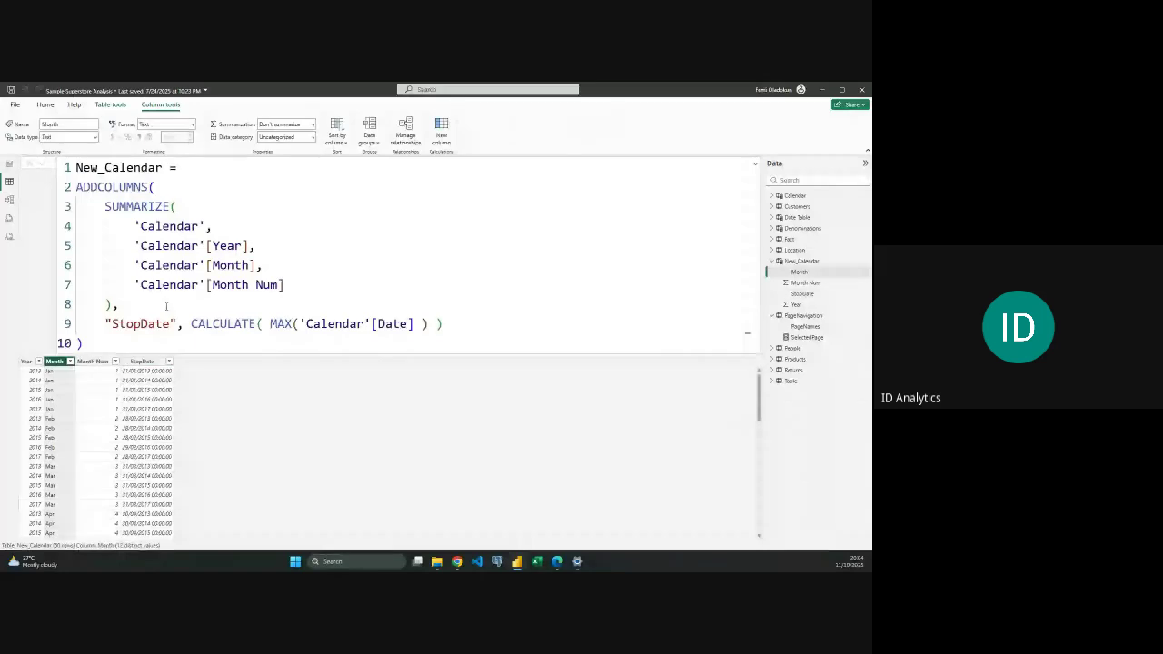
pyautogui.click(337, 139)
pyautogui.click(344, 172)
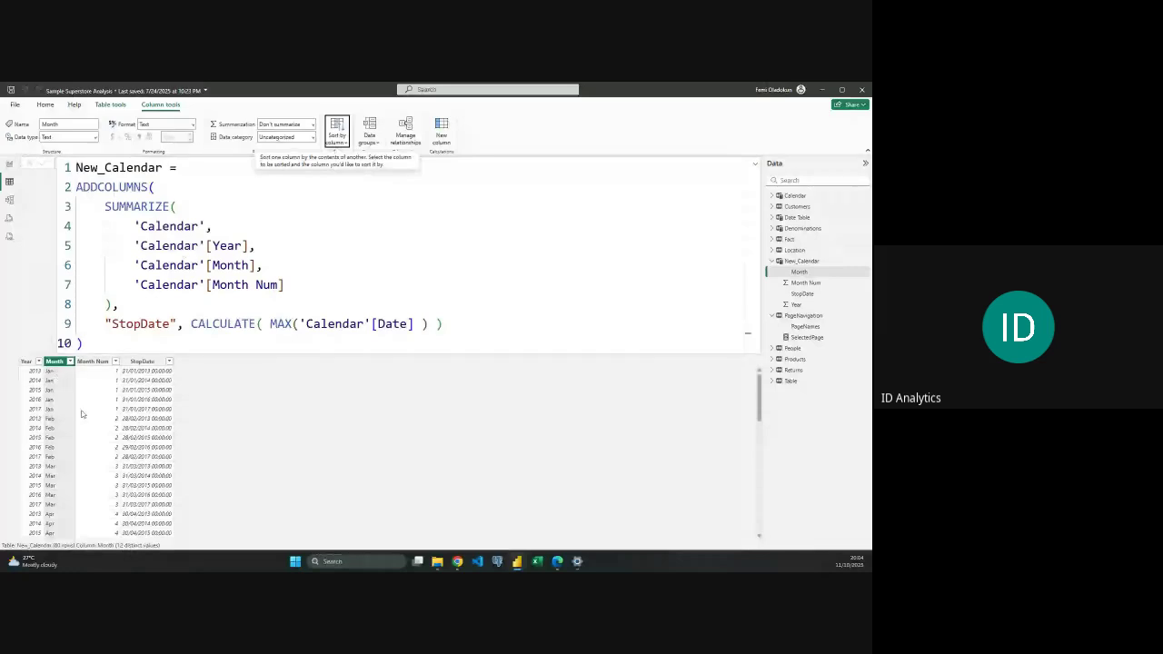
# Return to the report page and test the Year, Month slicer with Feb and then Apr of 2013.
pyautogui.click(10, 164)
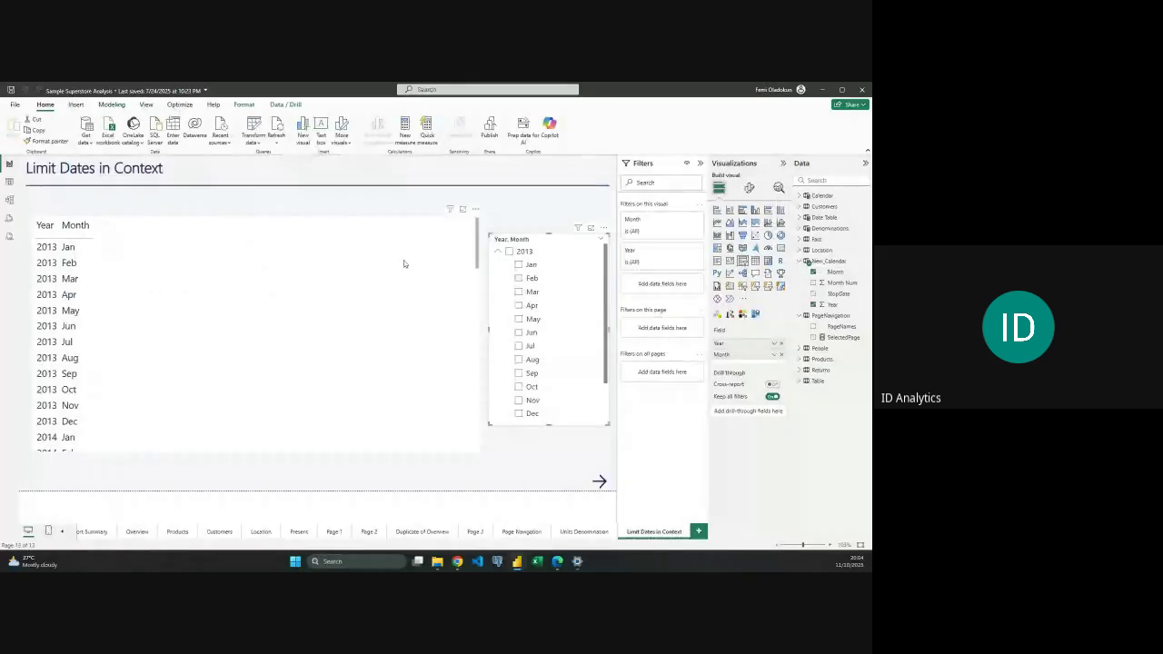
pyautogui.click(518, 279)
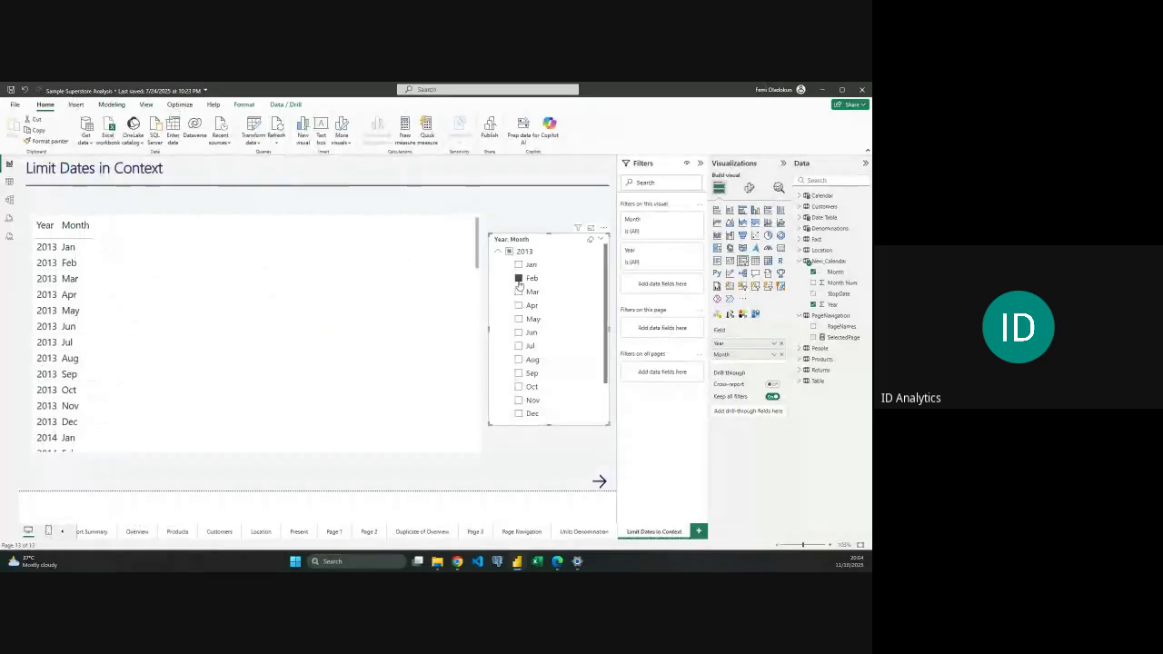
pyautogui.click(519, 305)
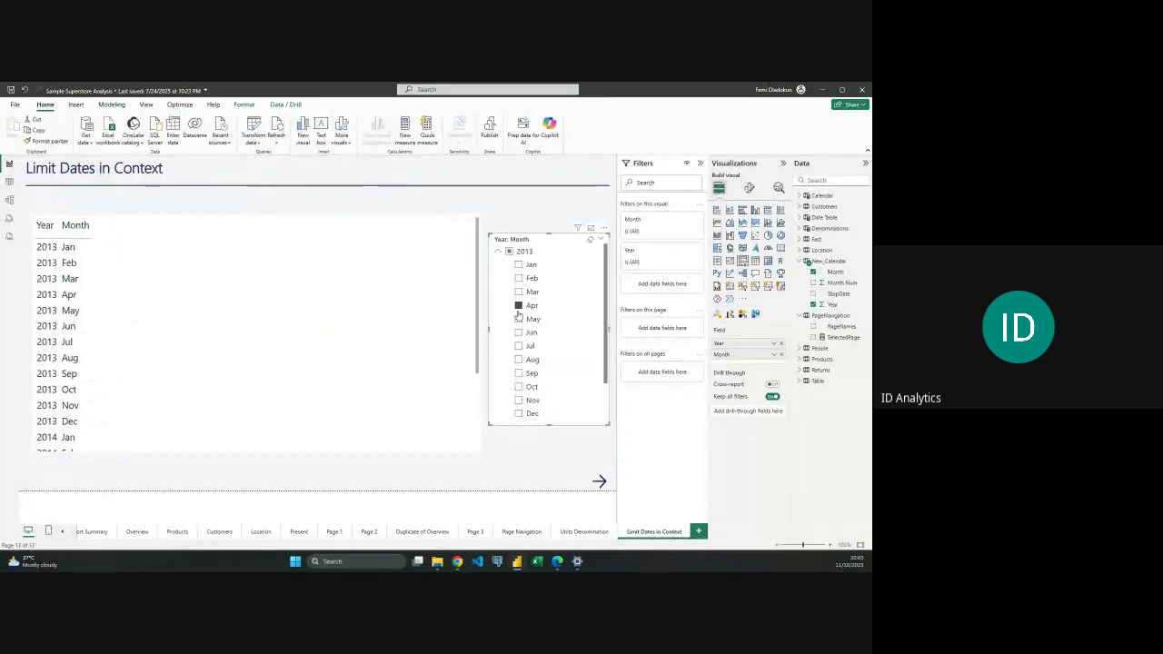
# Search the fields for "reve" and add the Revenue measure to the Year and Month table visual.
pyautogui.click(399, 318)
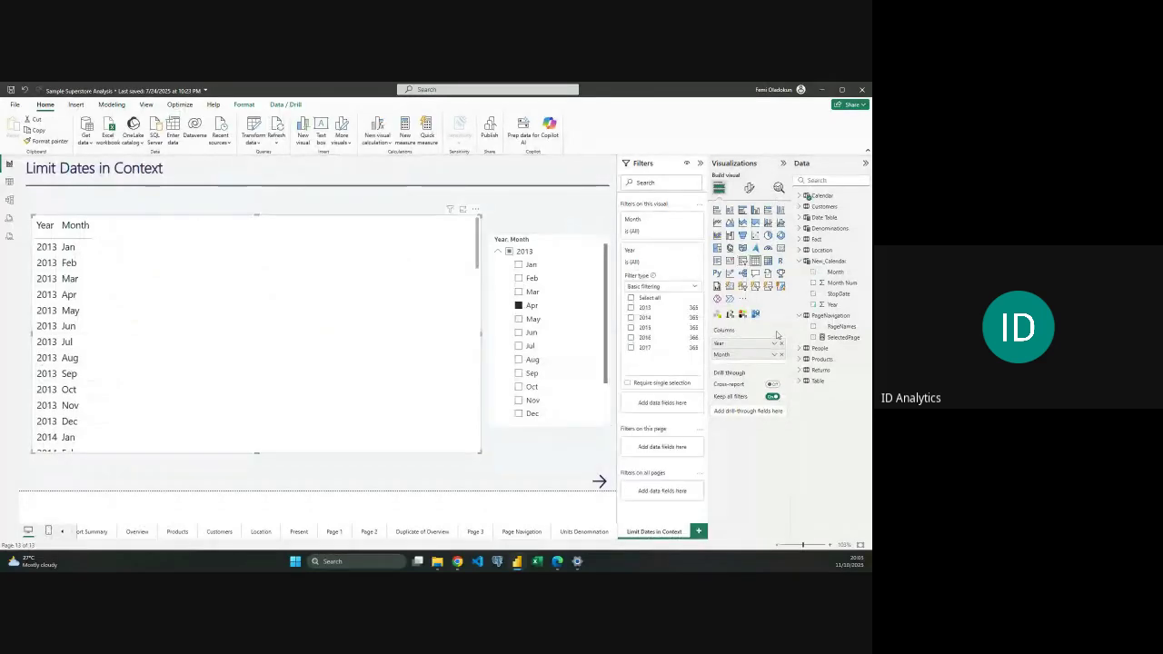
pyautogui.click(825, 180)
pyautogui.write('reve')
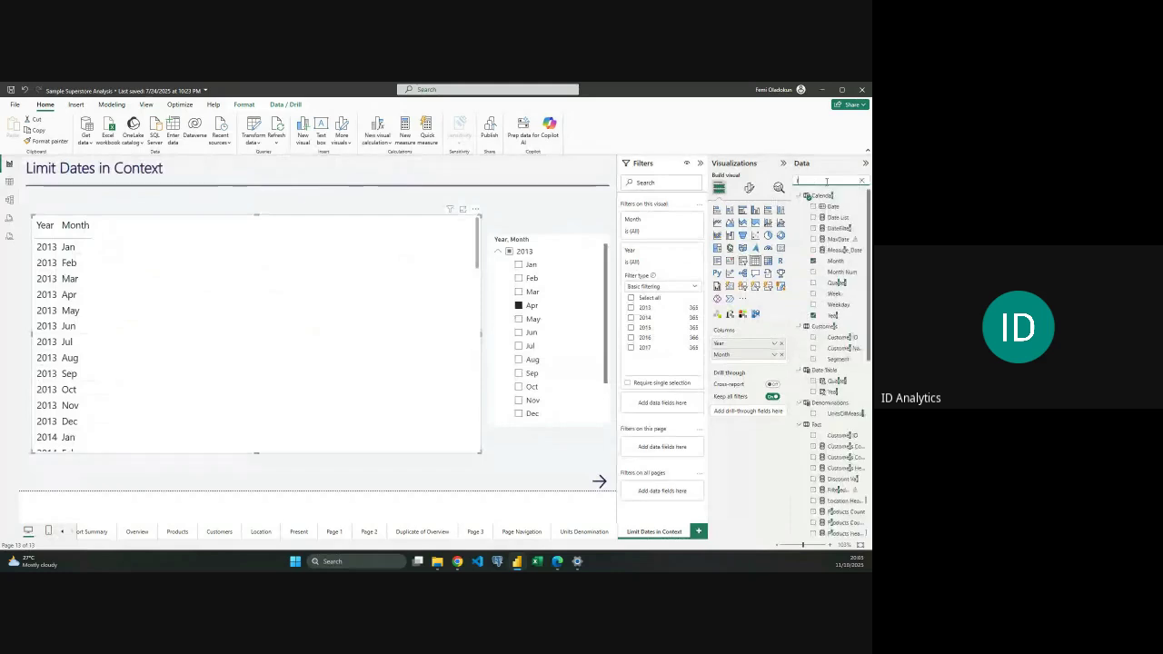
pyautogui.moveTo(848, 206); pyautogui.dragTo(218, 315)
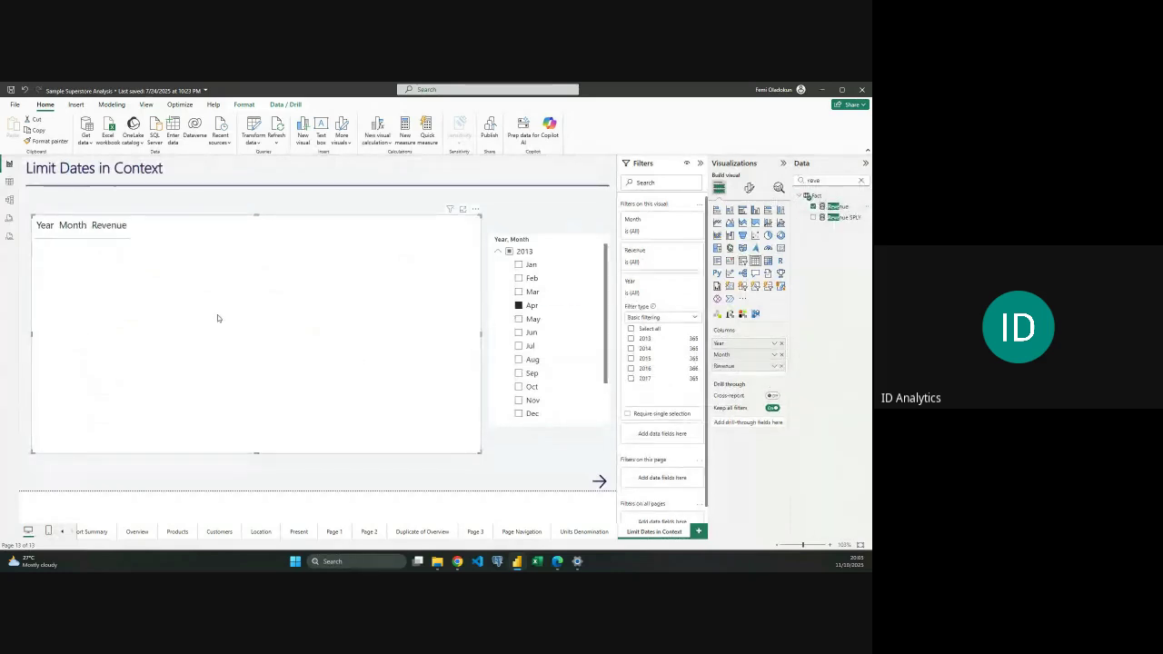
# Clear the Apr 2013 selection in the slicer and review the filters on the table visual.
pyautogui.click(519, 305)
pyautogui.click(381, 300)
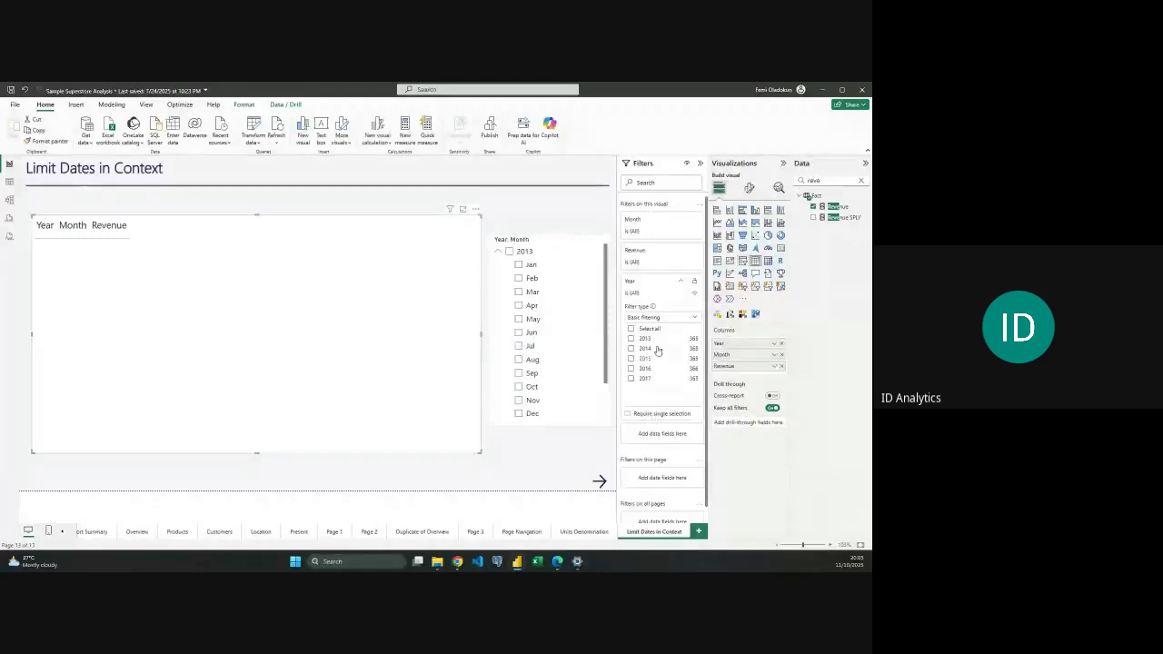
pyautogui.scroll(-1, 674, 335)
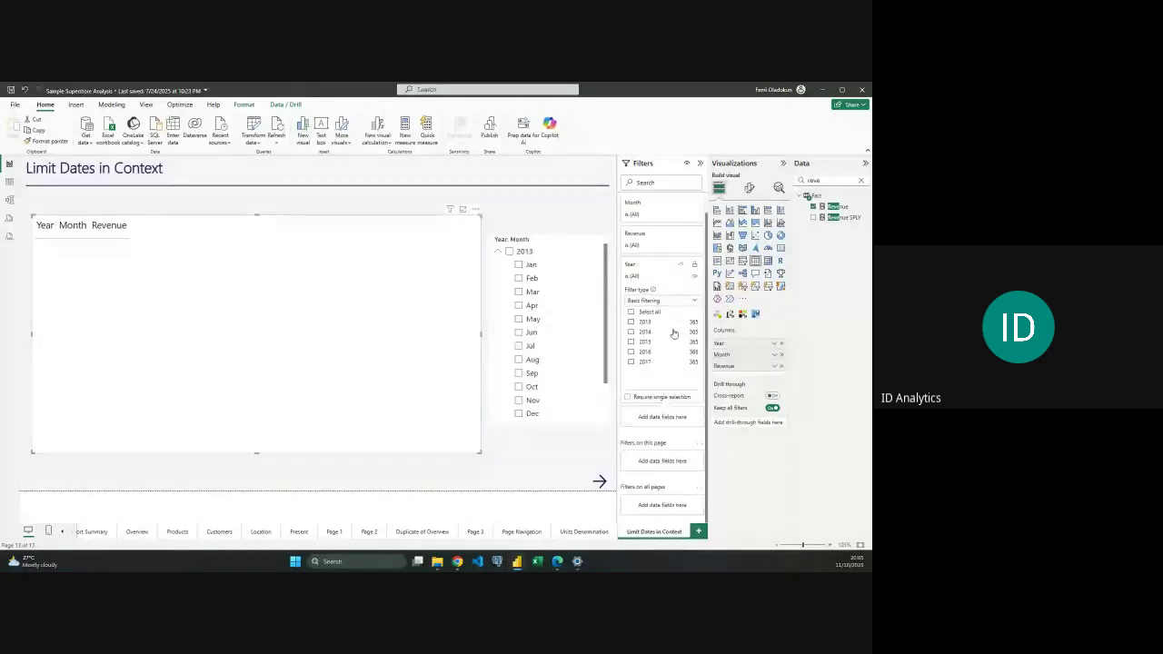
pyautogui.scroll(1, 674, 334)
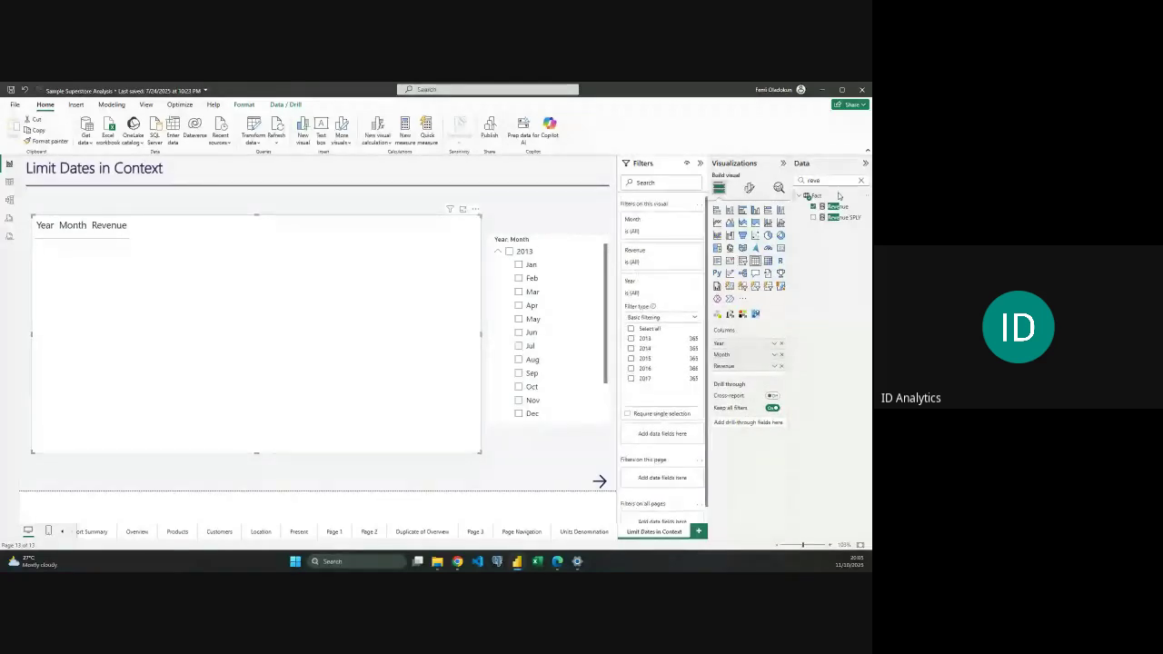
pyautogui.click(837, 206)
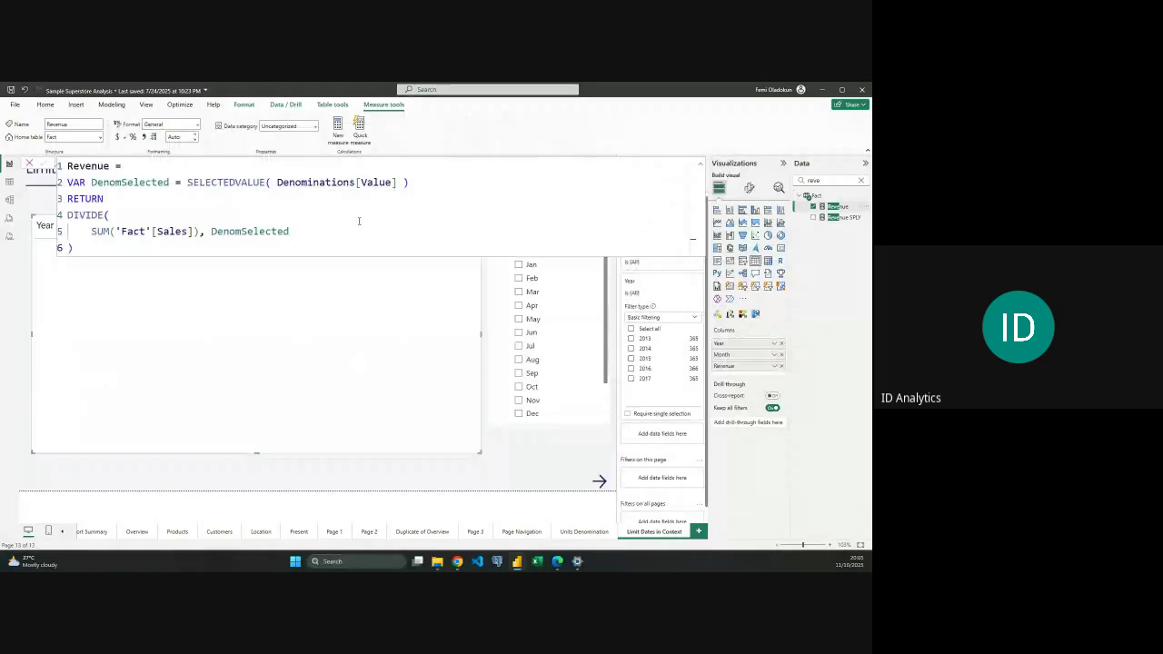
pyautogui.doubleClick(76, 181)
pyautogui.press('Left')
pyautogui.write('--')
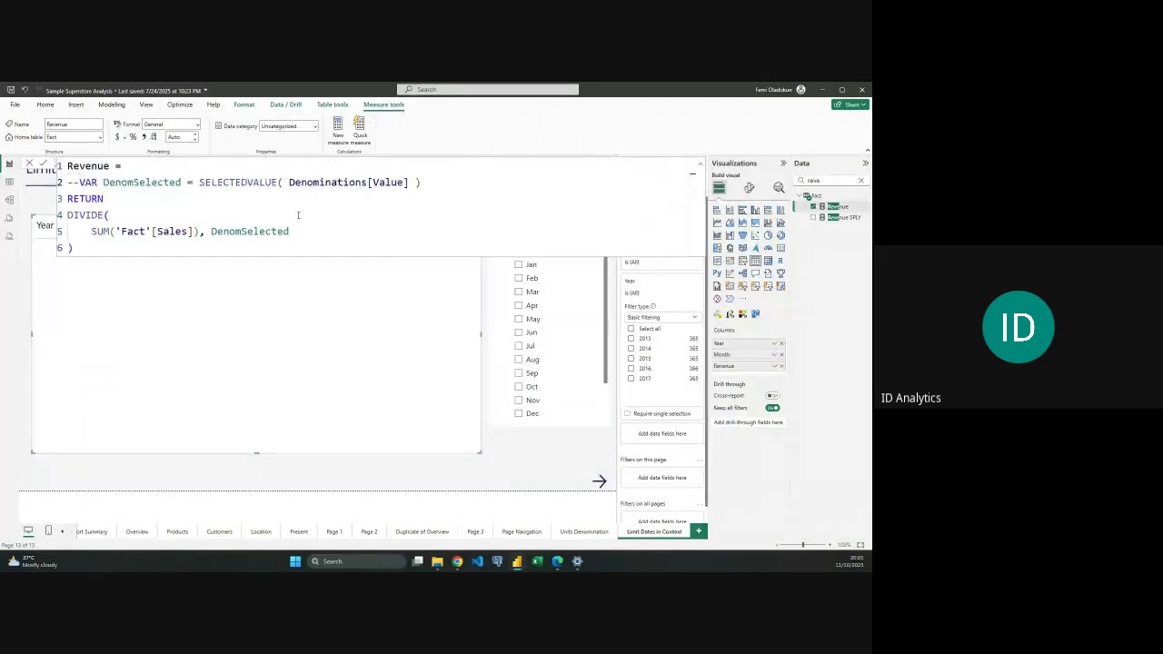
pyautogui.click(239, 220)
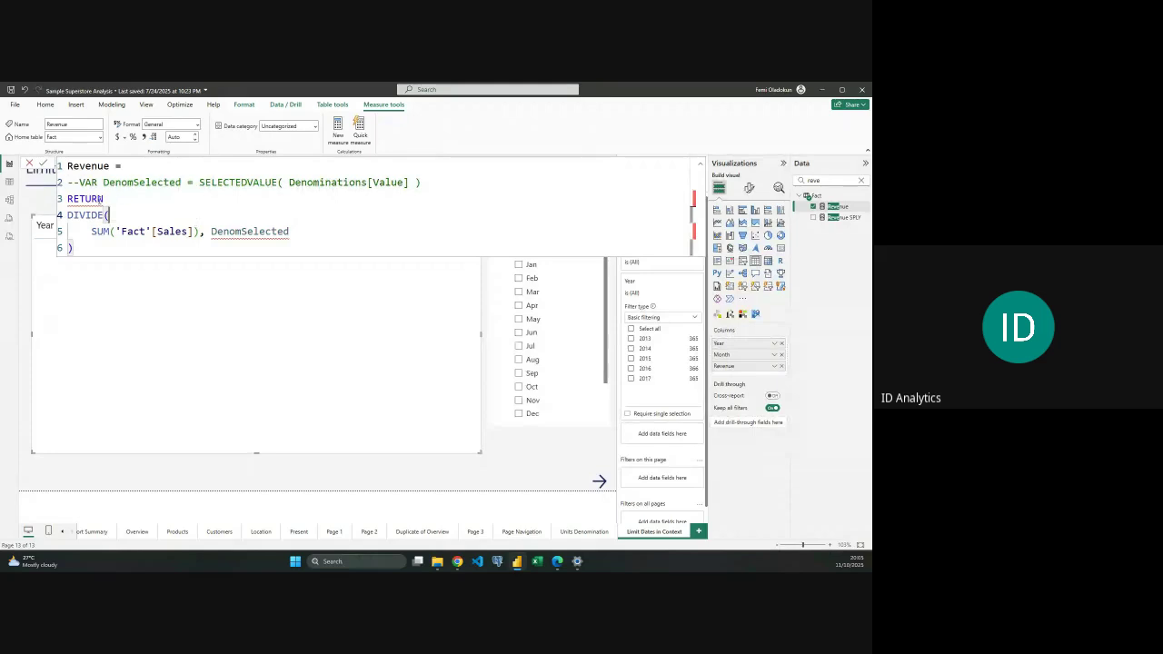
pyautogui.click(28, 165)
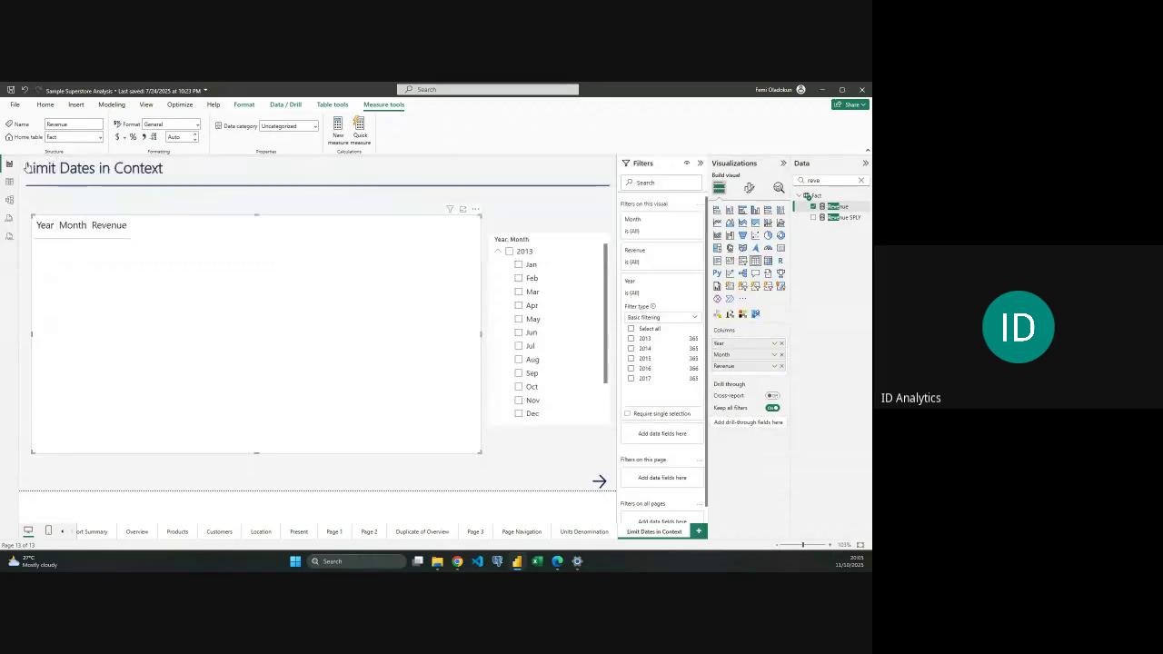
# Clear the field search and replace Revenue with Profit from the Fact table in the table visual.
pyautogui.click(860, 181)
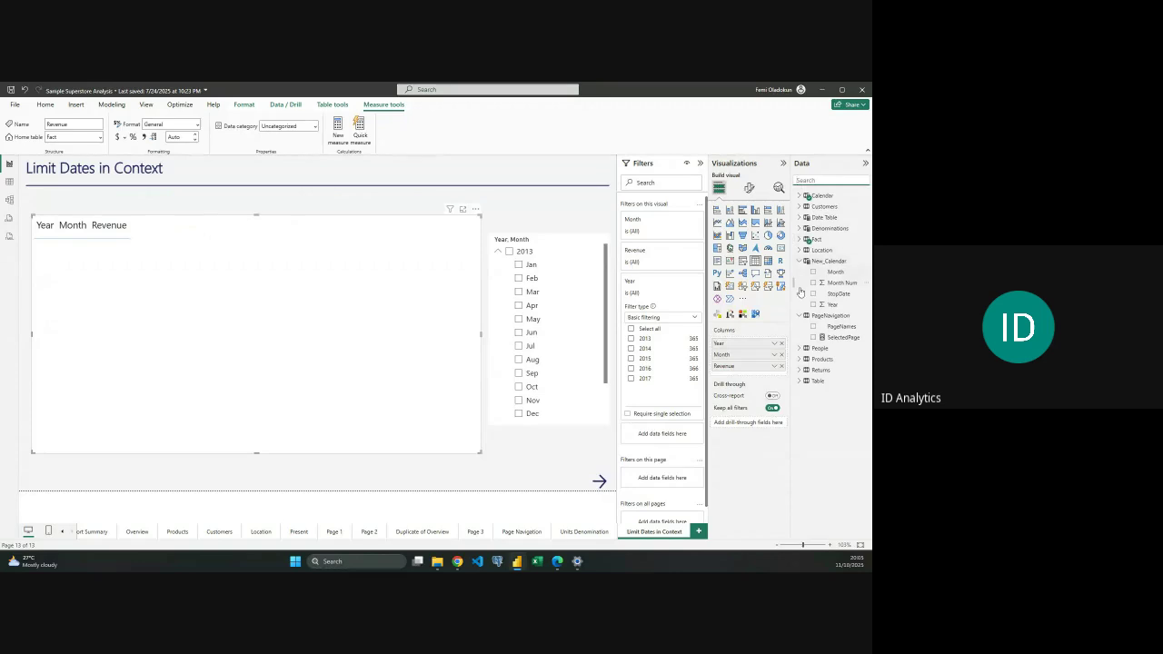
pyautogui.click(800, 239)
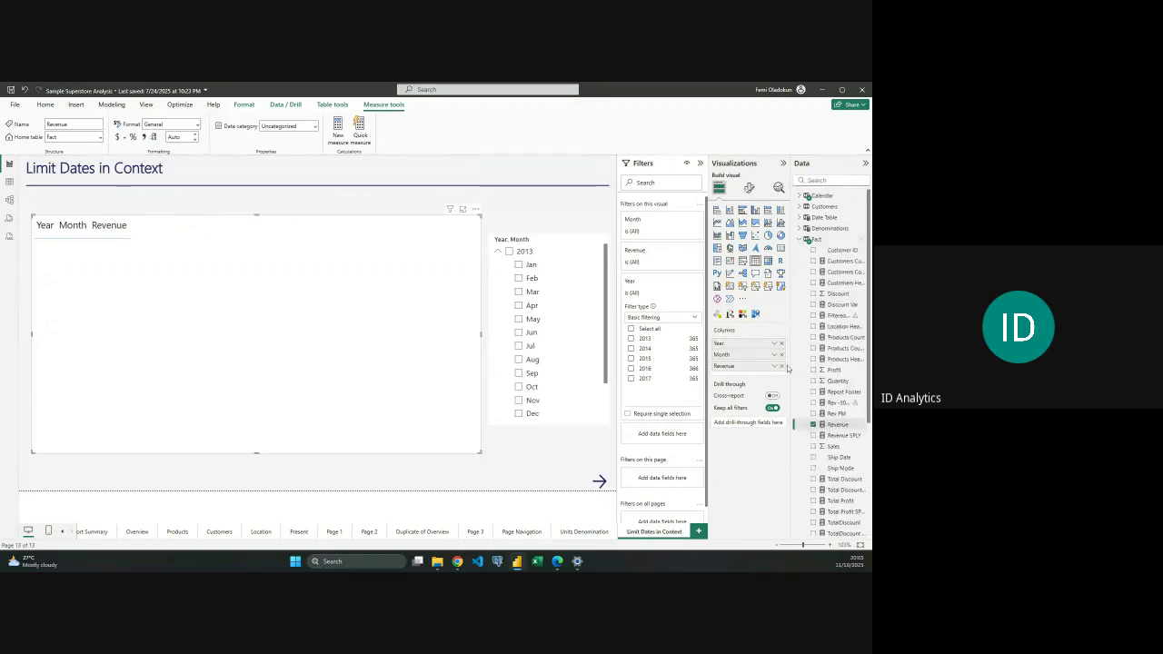
pyautogui.click(781, 367)
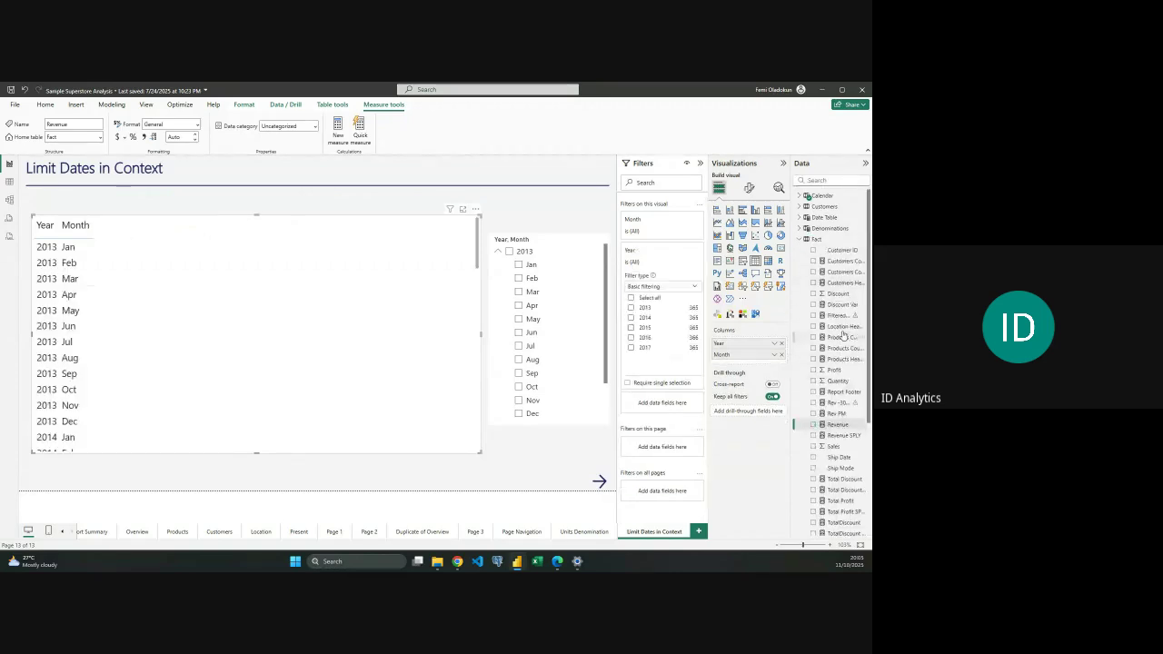
pyautogui.click(814, 370)
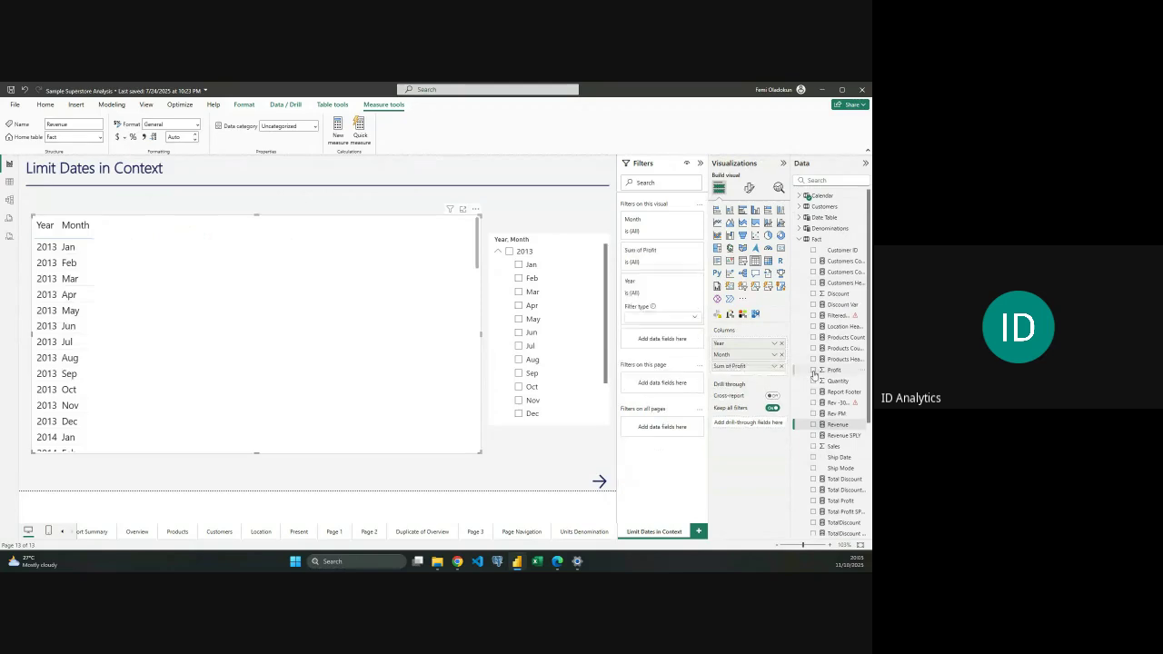
# Look through the monthly profit rows and select May 2013 in the Year, Month slicer.
pyautogui.scroll(-5, 281, 285)
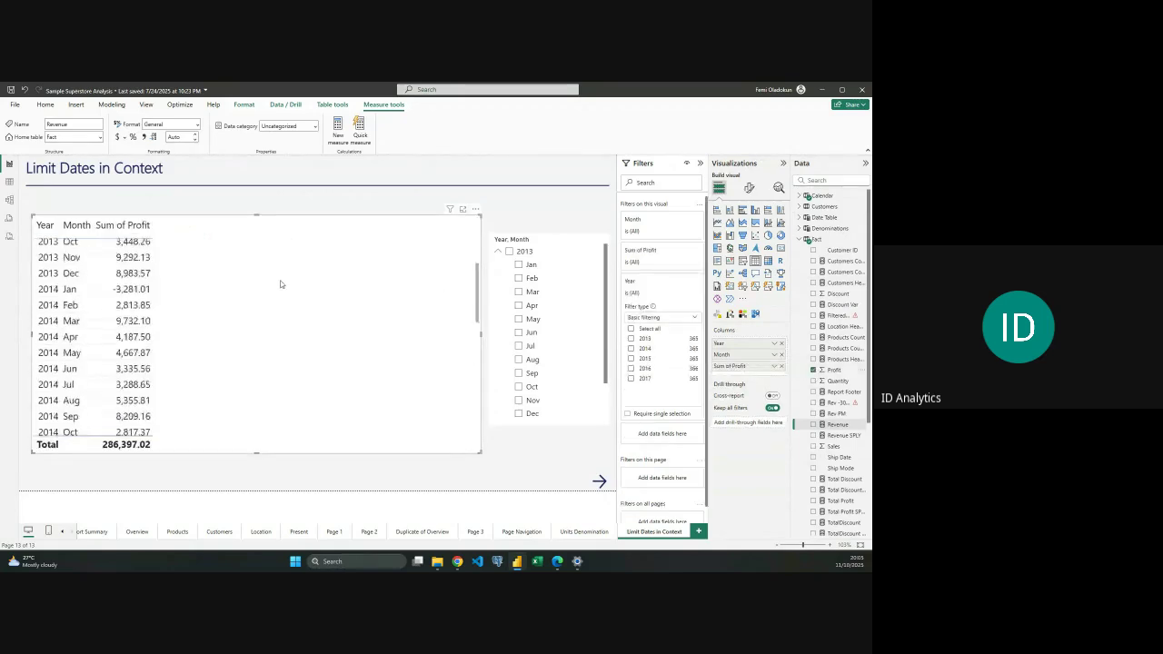
pyautogui.scroll(5, 281, 284)
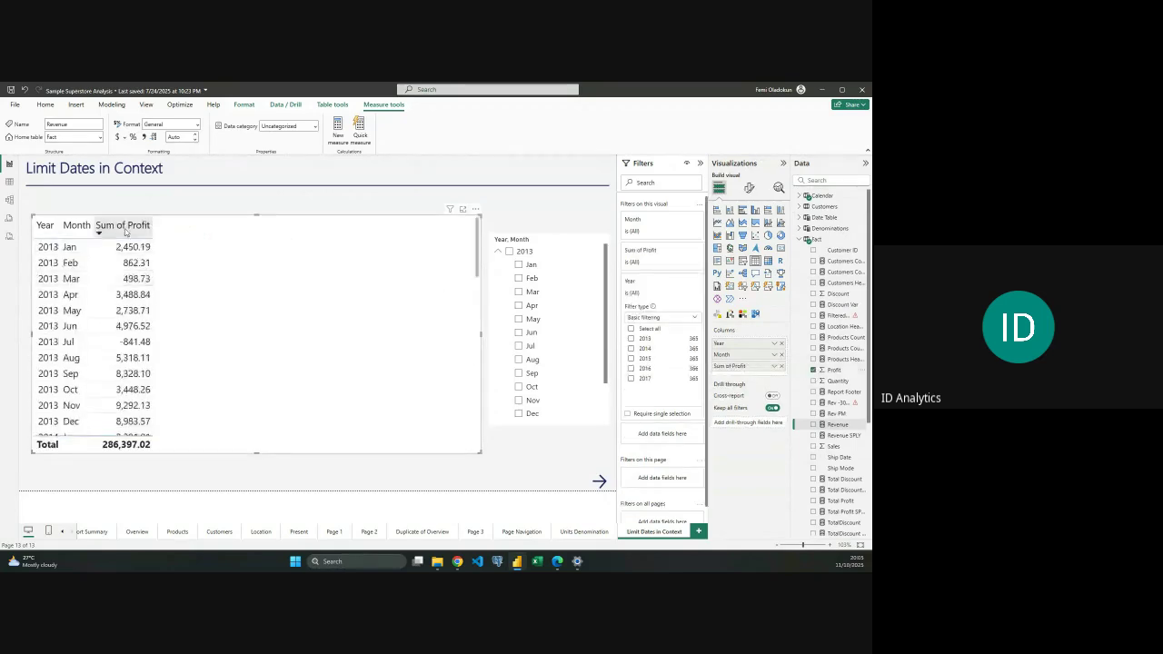
pyautogui.click(522, 295)
pyautogui.click(519, 319)
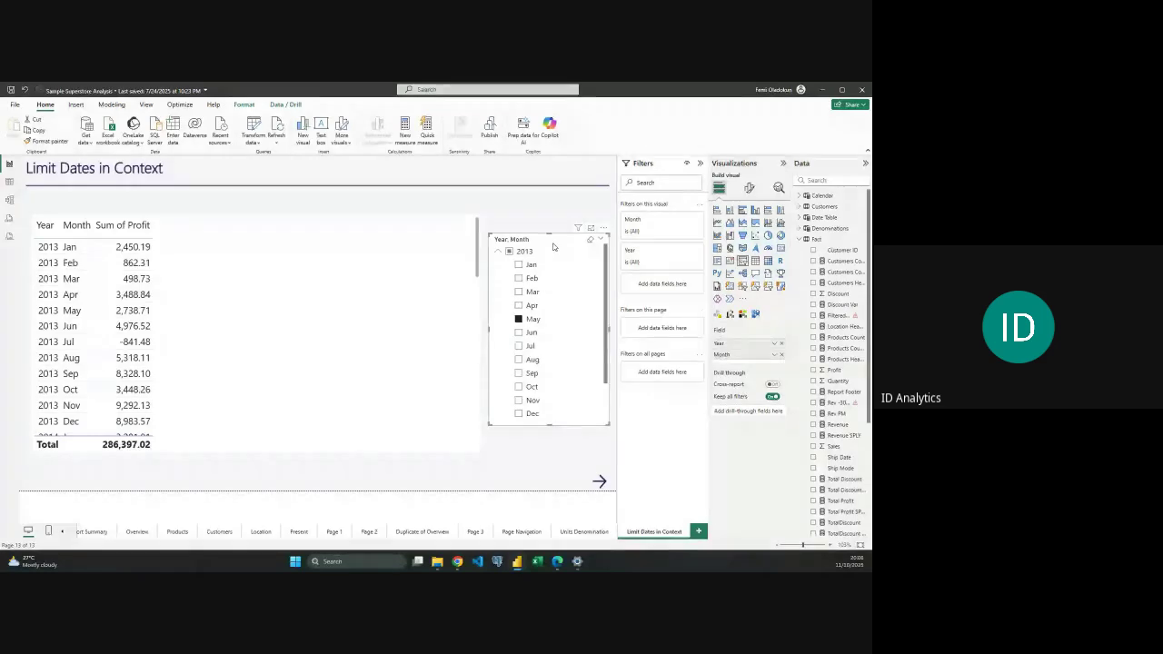
# Create a new measure named FIlteredProfits in the Fact table, committing it with an empty formula.
pyautogui.rightClick(827, 240)
pyautogui.click(771, 256)
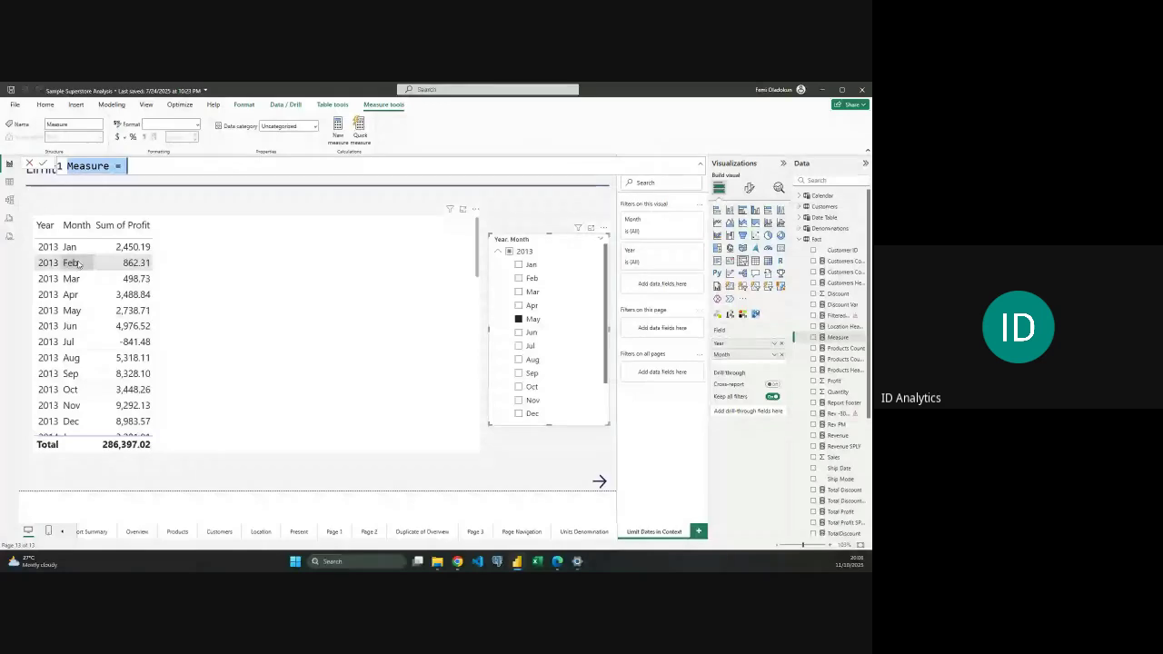
pyautogui.write('Fil')
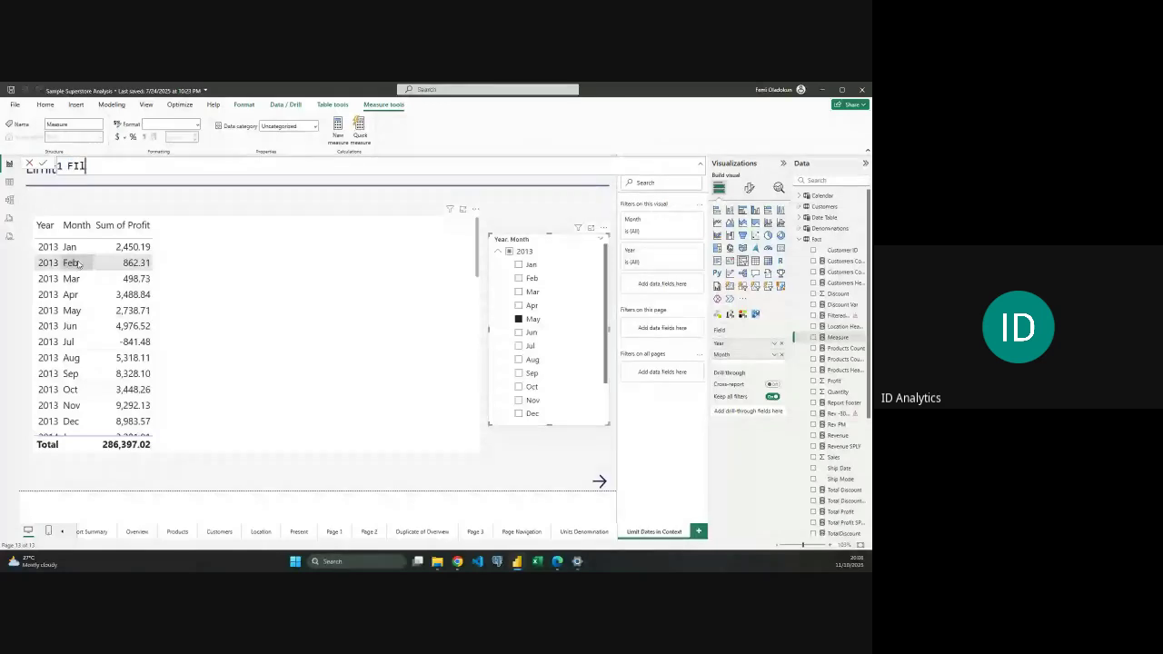
pyautogui.write('ted')
pyautogui.press('BackSpace')
pyautogui.write('redProfits ')
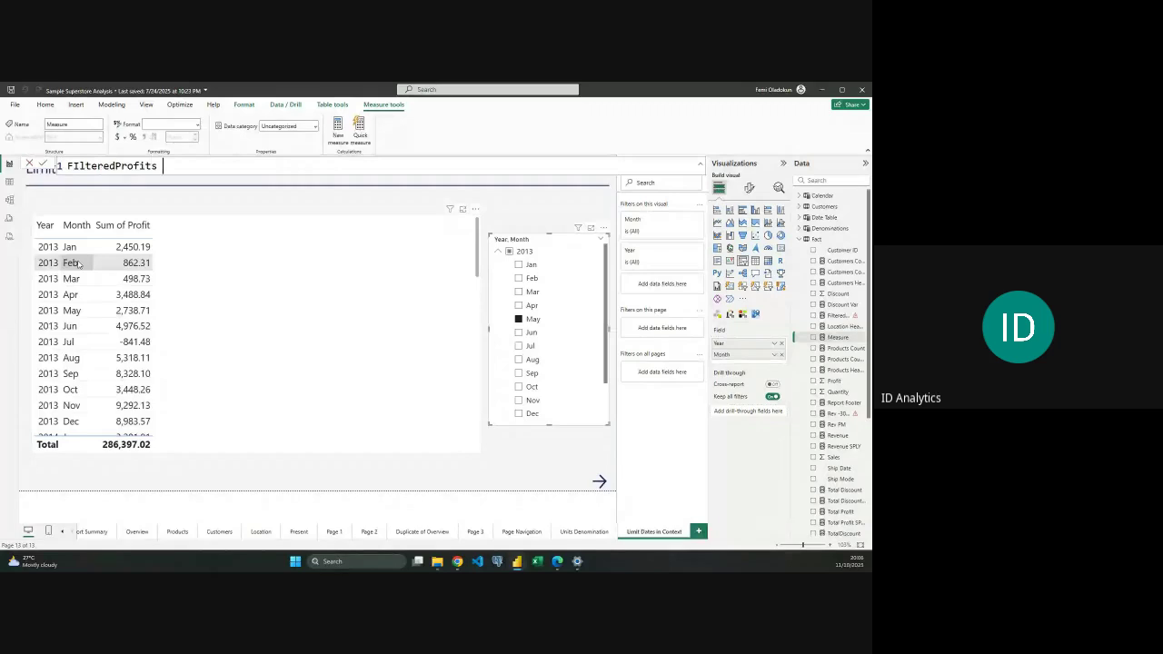
pyautogui.write('=')
pyautogui.hotkey('shift', 'Return')
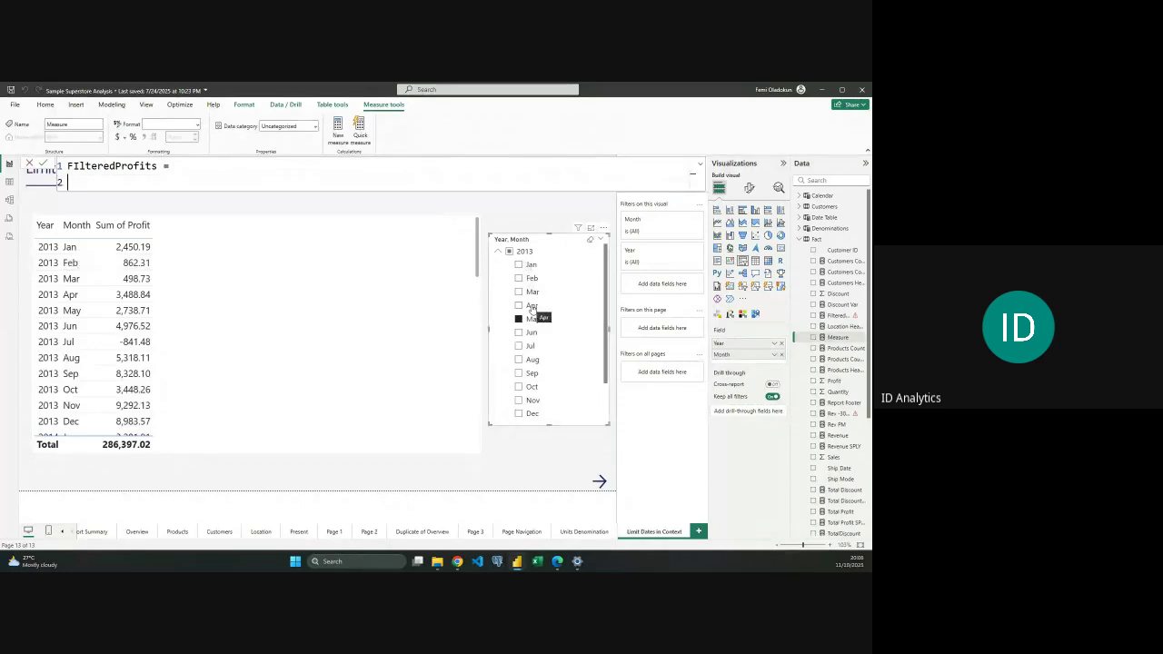
pyautogui.press('Return')
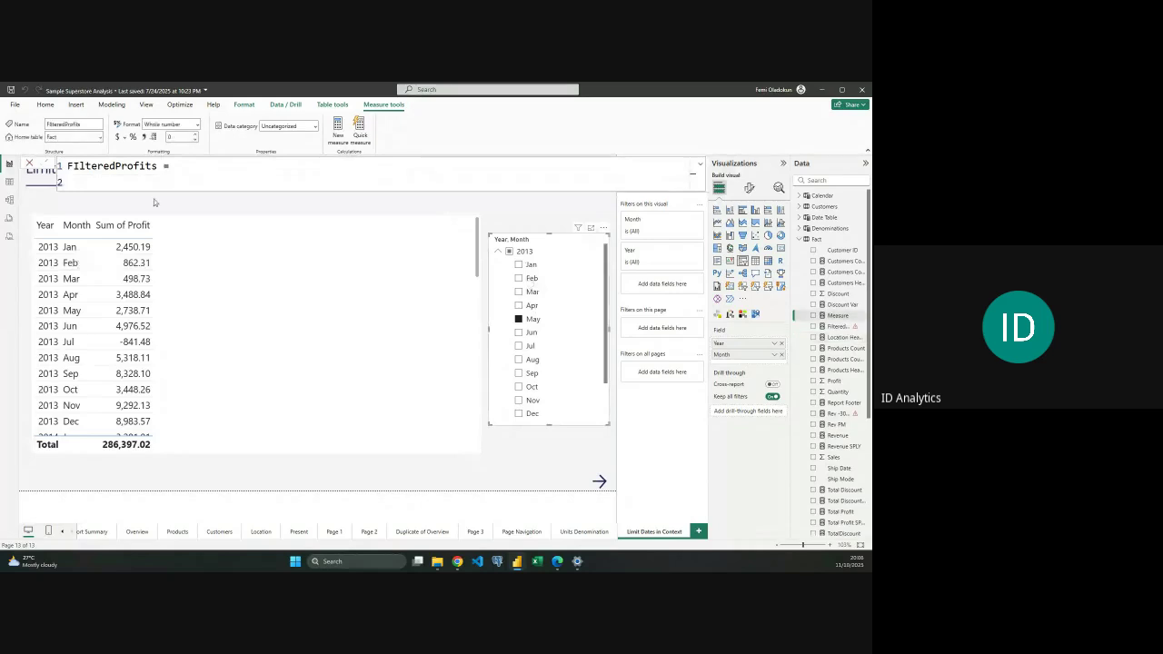
# Open the New_Calendar table's data and filter its Month column to Apr to inspect the StopDate values.
pyautogui.click(10, 183)
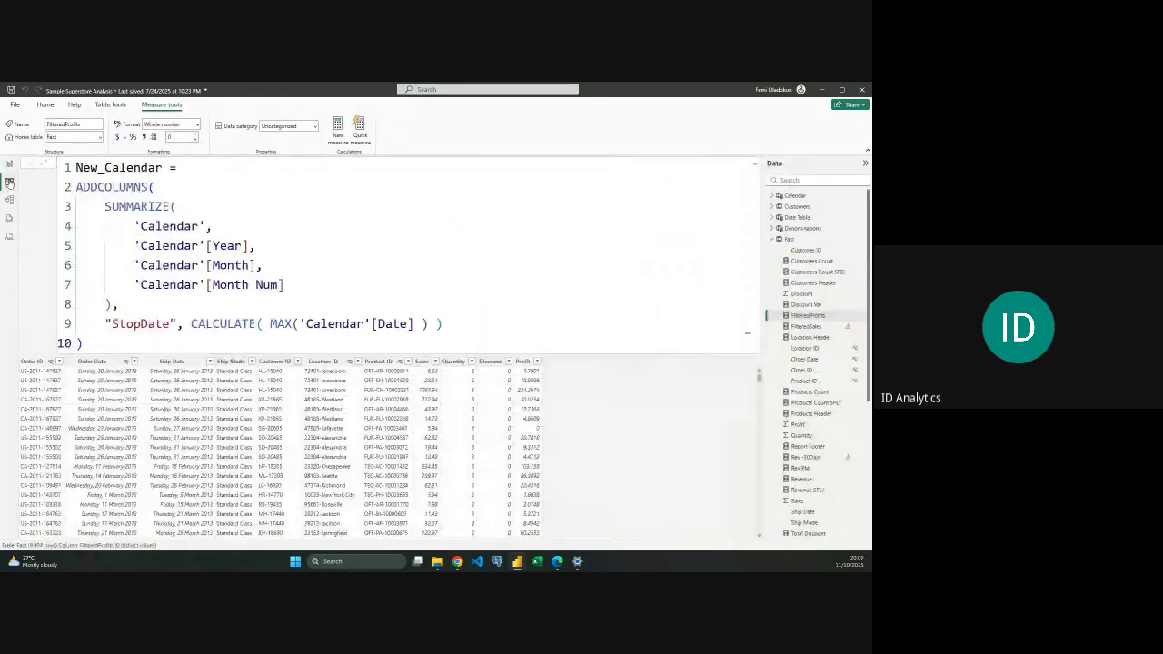
pyautogui.click(771, 239)
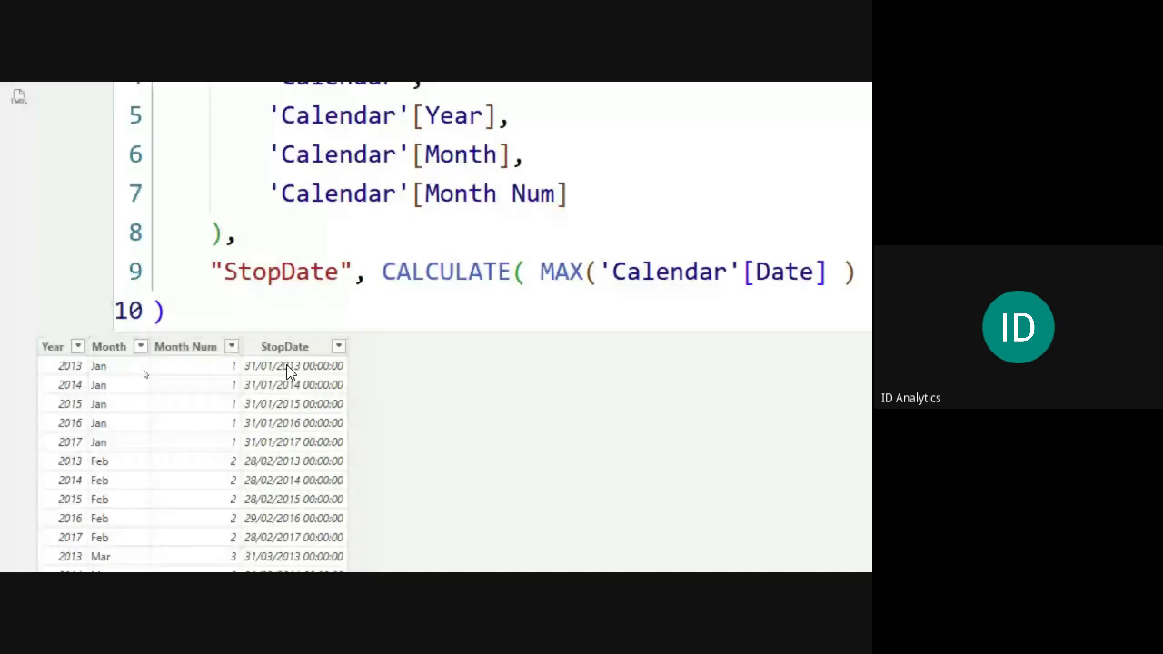
pyautogui.click(287, 364)
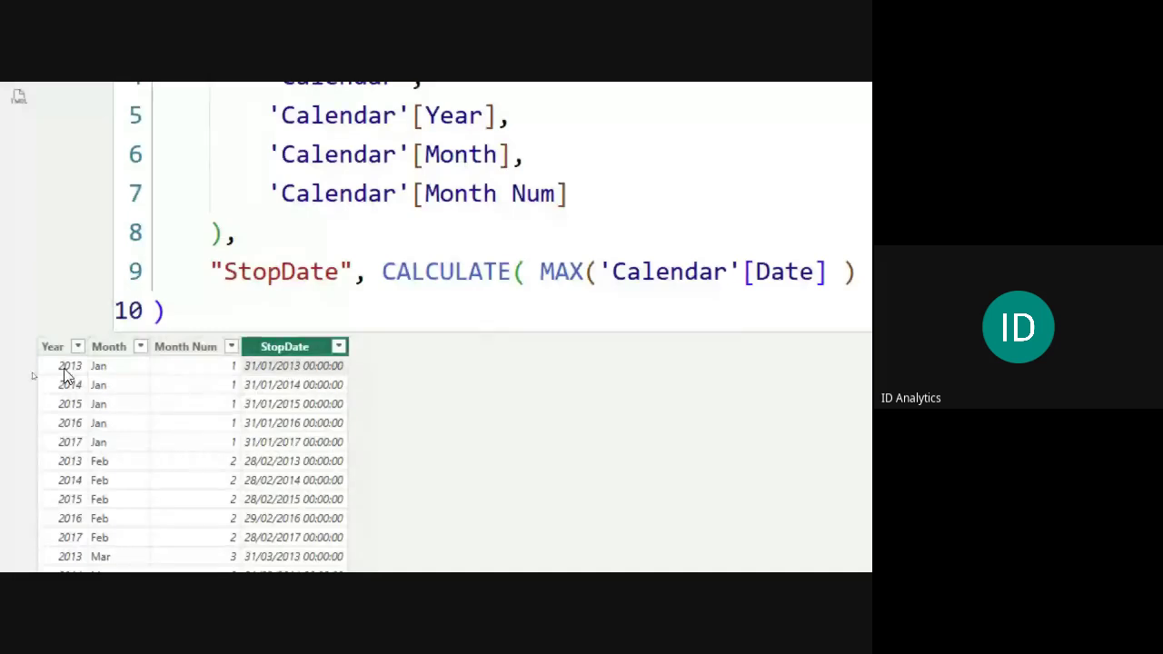
pyautogui.click(141, 348)
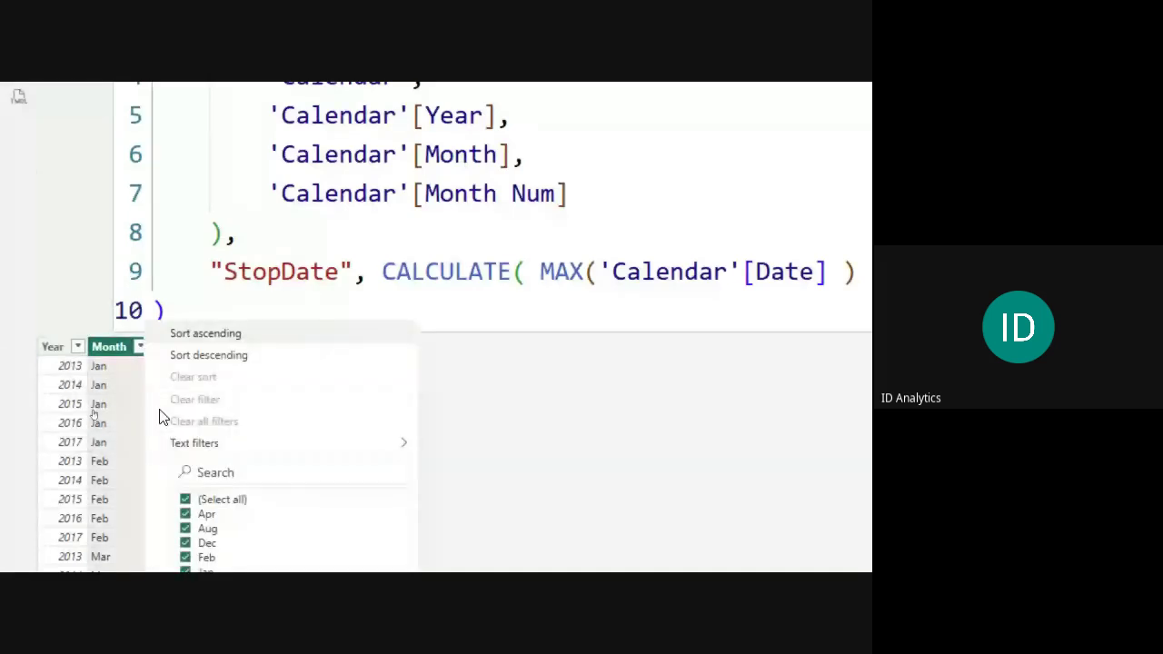
pyautogui.click(223, 501)
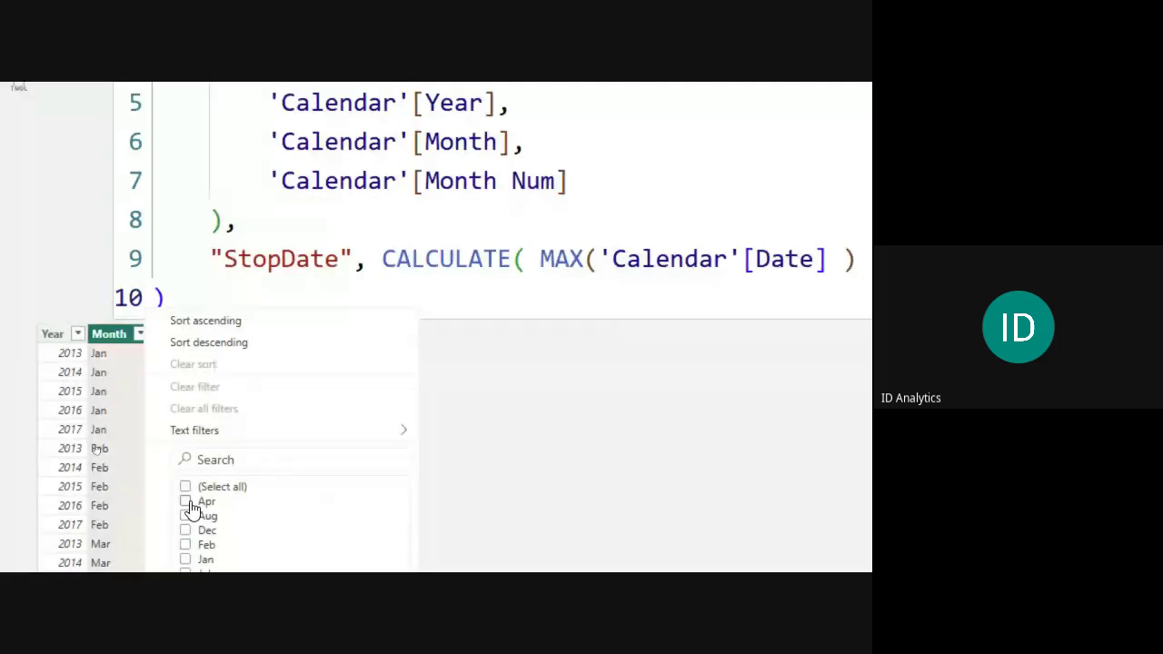
pyautogui.click(186, 503)
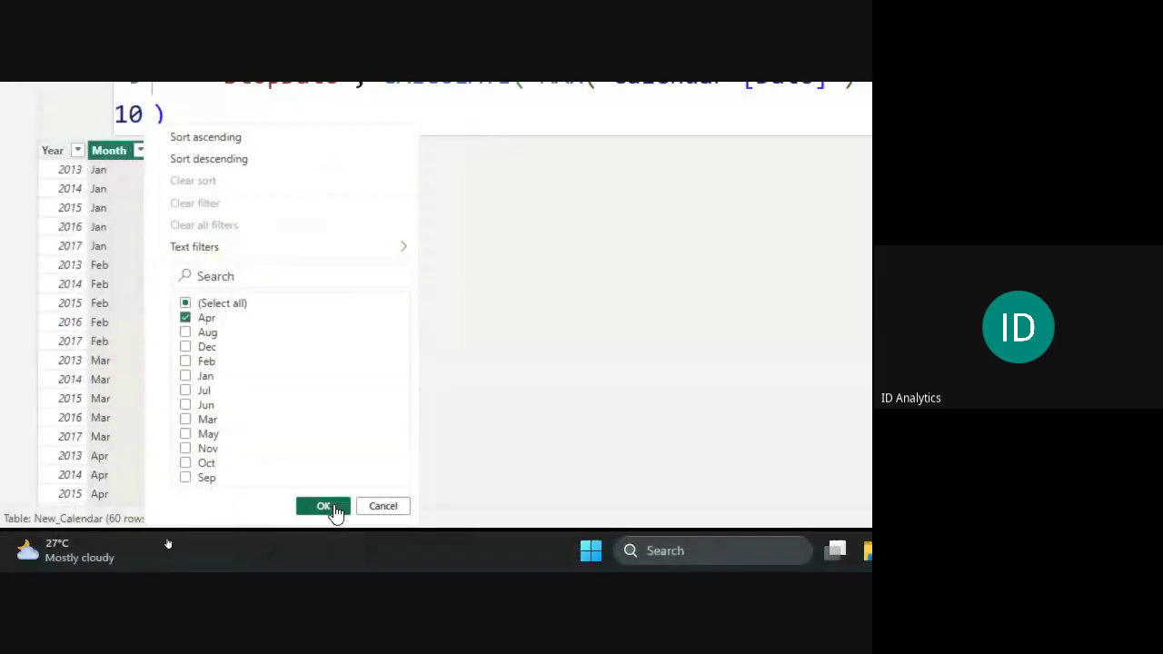
pyautogui.click(326, 507)
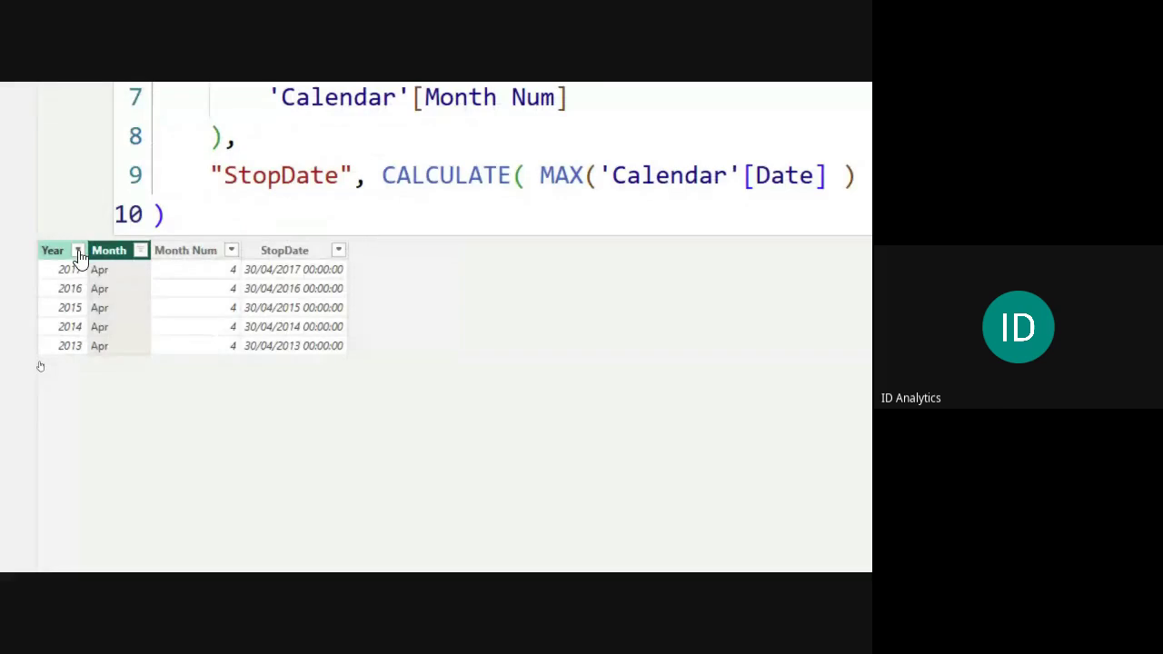
# Filter the New_Calendar Year column to 2014 to check its April StopDate, and clear all filters.
pyautogui.click(78, 251)
pyautogui.click(155, 401)
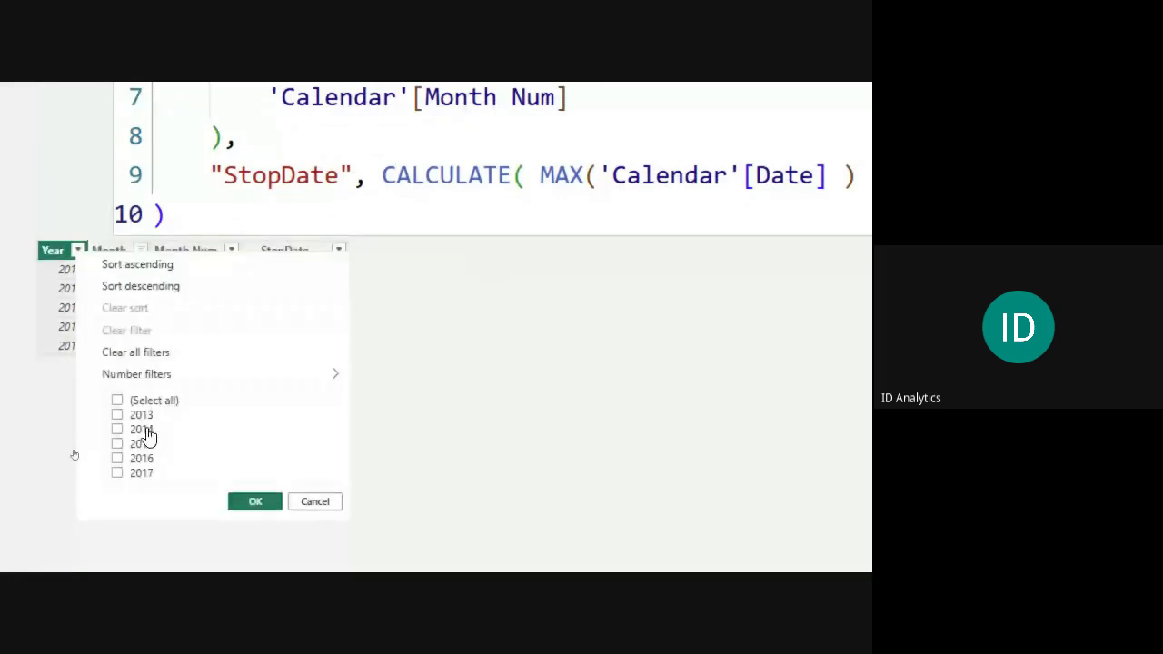
pyautogui.click(144, 430)
pyautogui.click(256, 502)
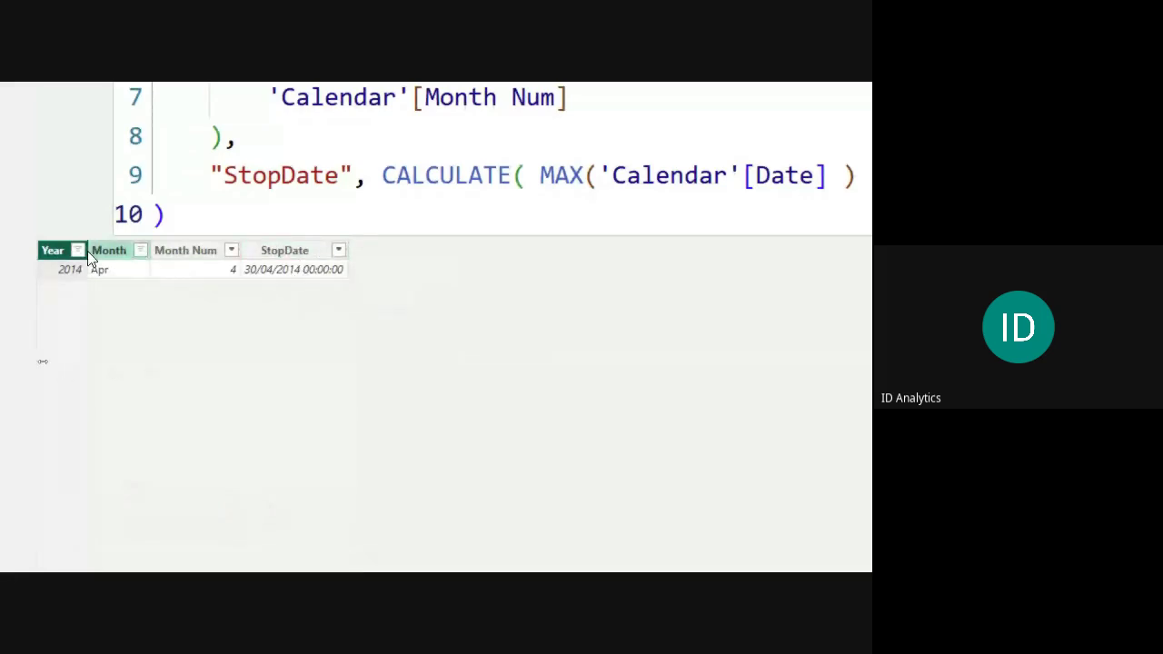
pyautogui.click(233, 254)
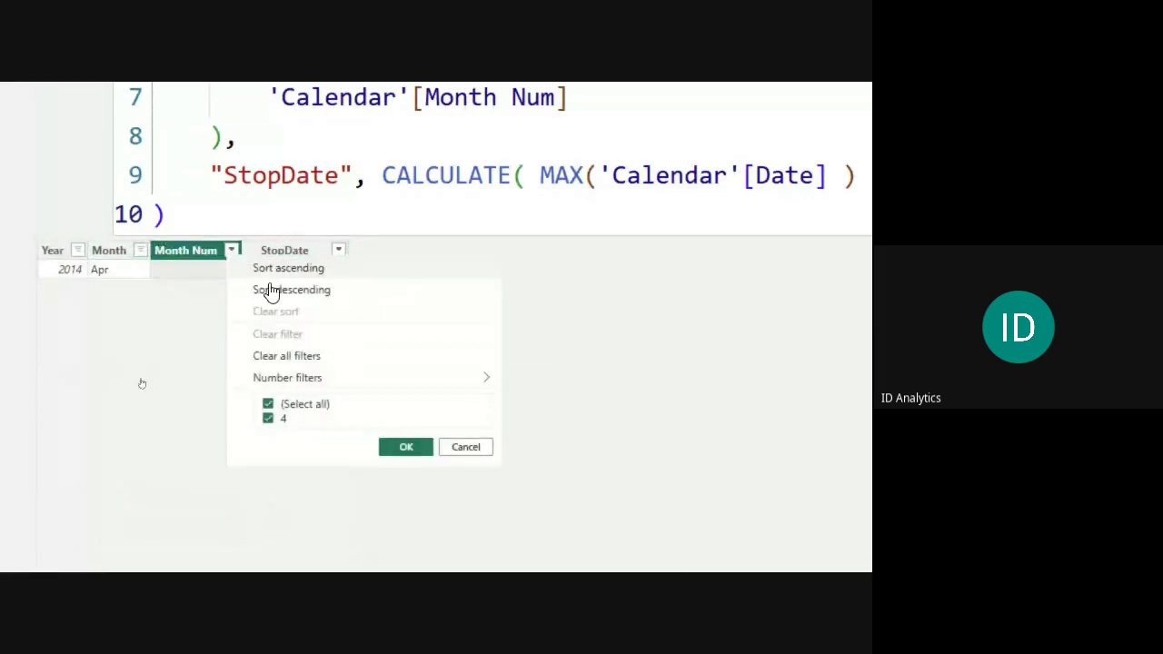
pyautogui.click(287, 356)
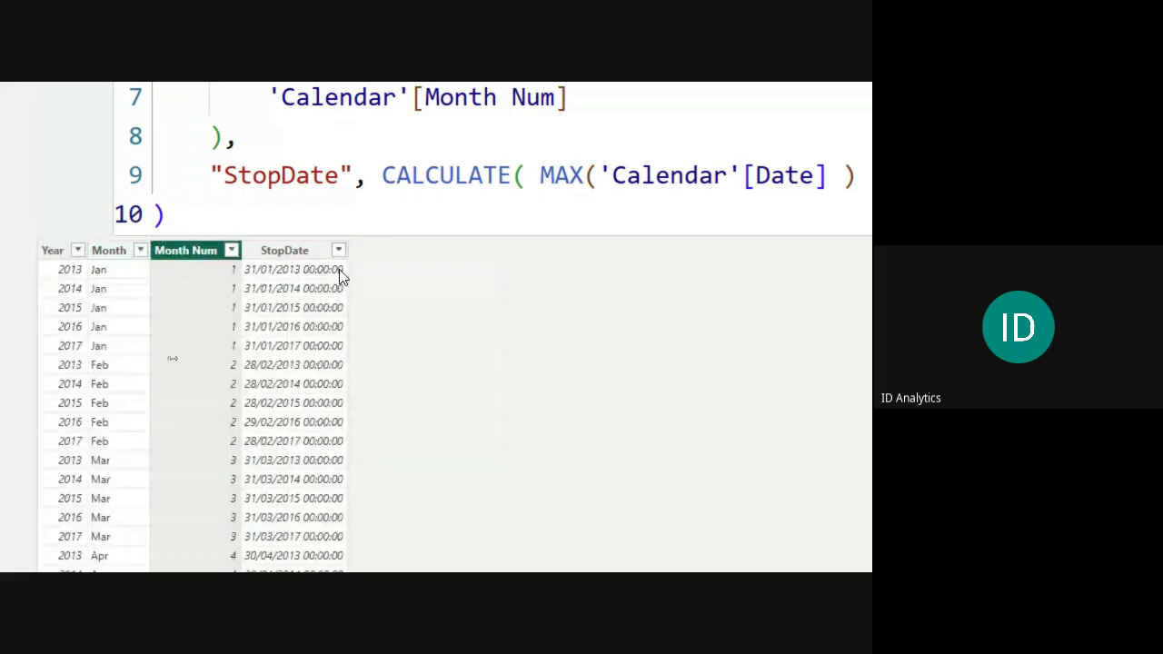
# Filter the New_Calendar StopDate column to 28/02/2013 to check the matching year and month.
pyautogui.click(338, 250)
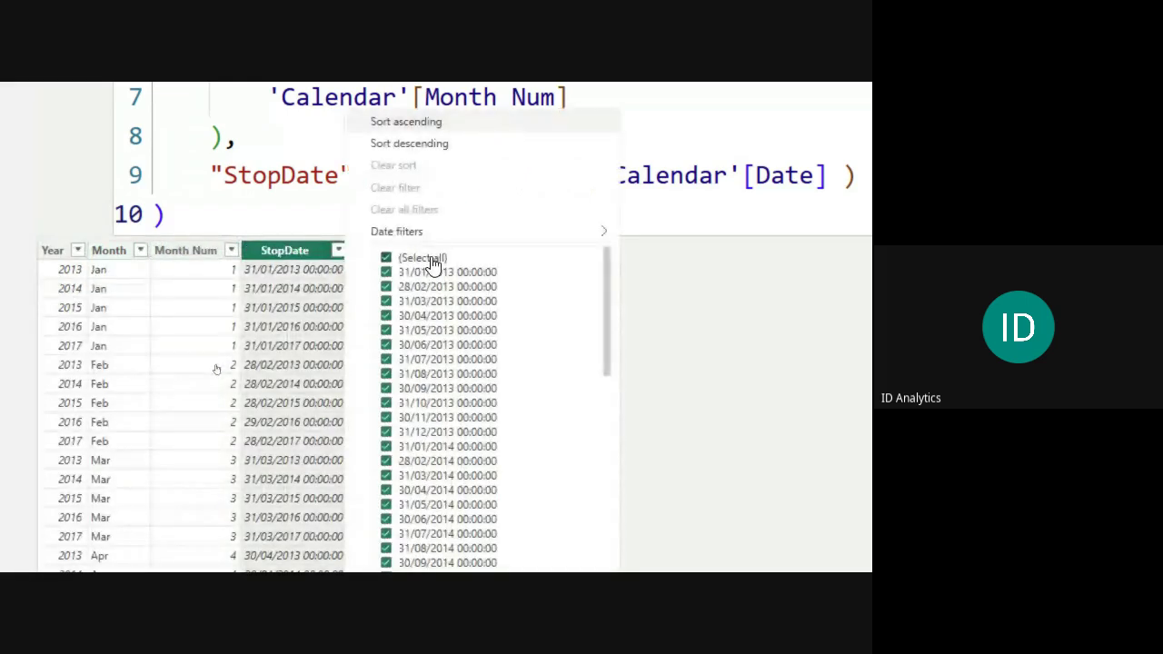
pyautogui.click(433, 263)
pyautogui.click(387, 286)
pyautogui.click(515, 511)
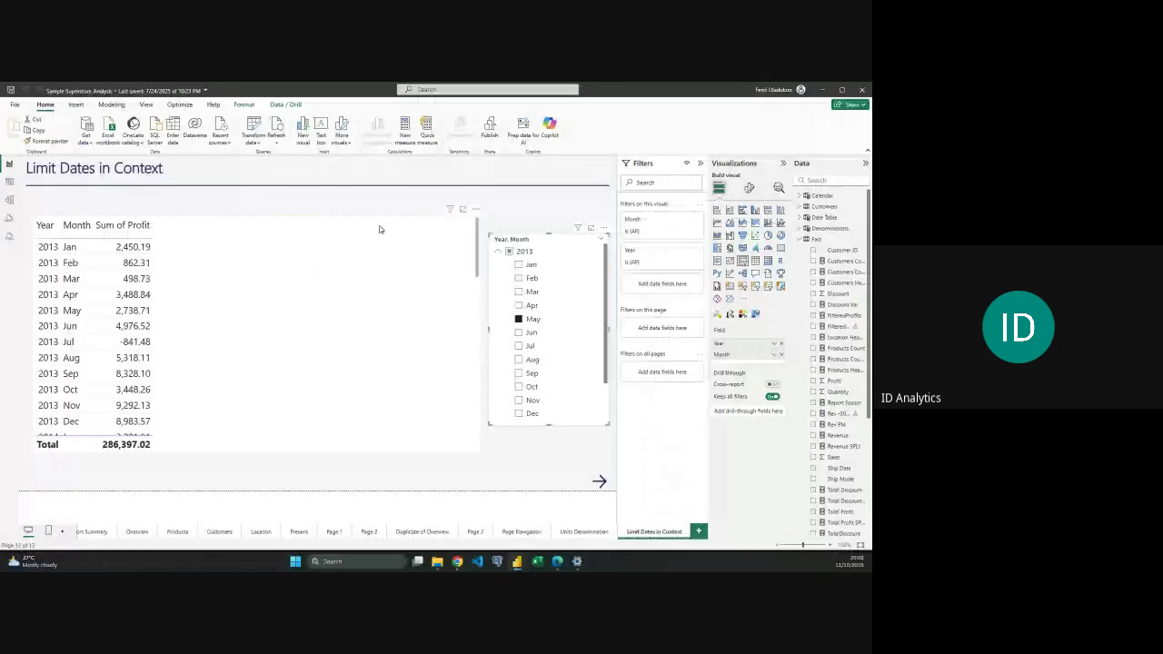
# In the FIlteredProfits measure, define the variable SelectedMaxDate as SELECTEDVALUE( New_Calendar[StopDate] ) on the second line.
pyautogui.click(380, 229)
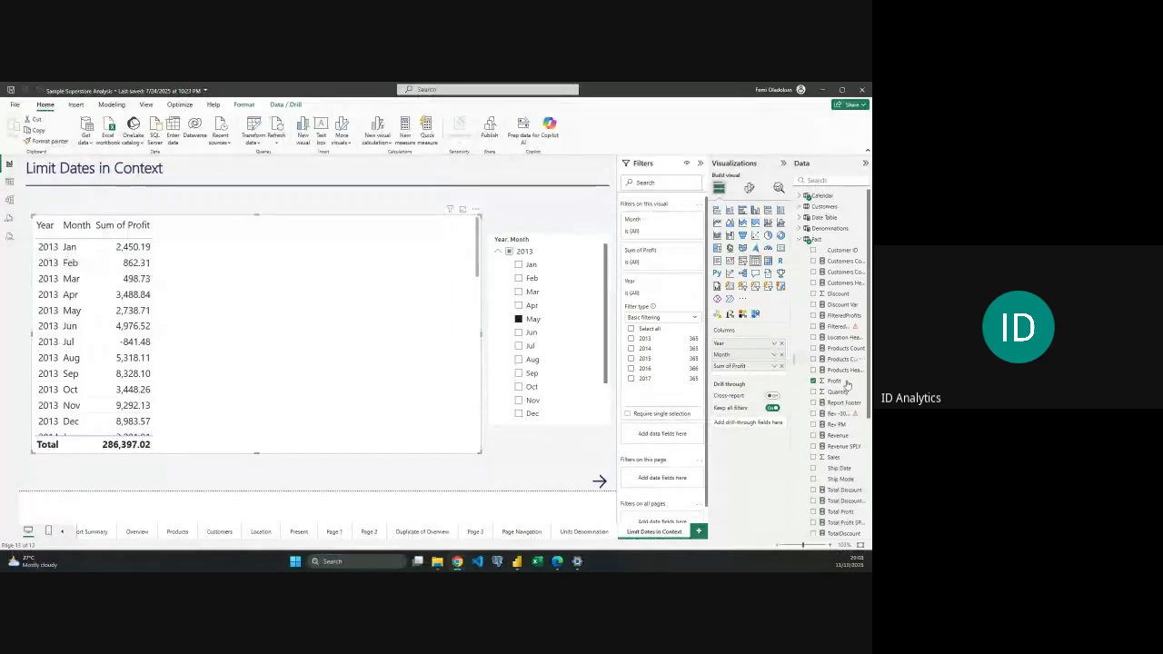
pyautogui.click(836, 326)
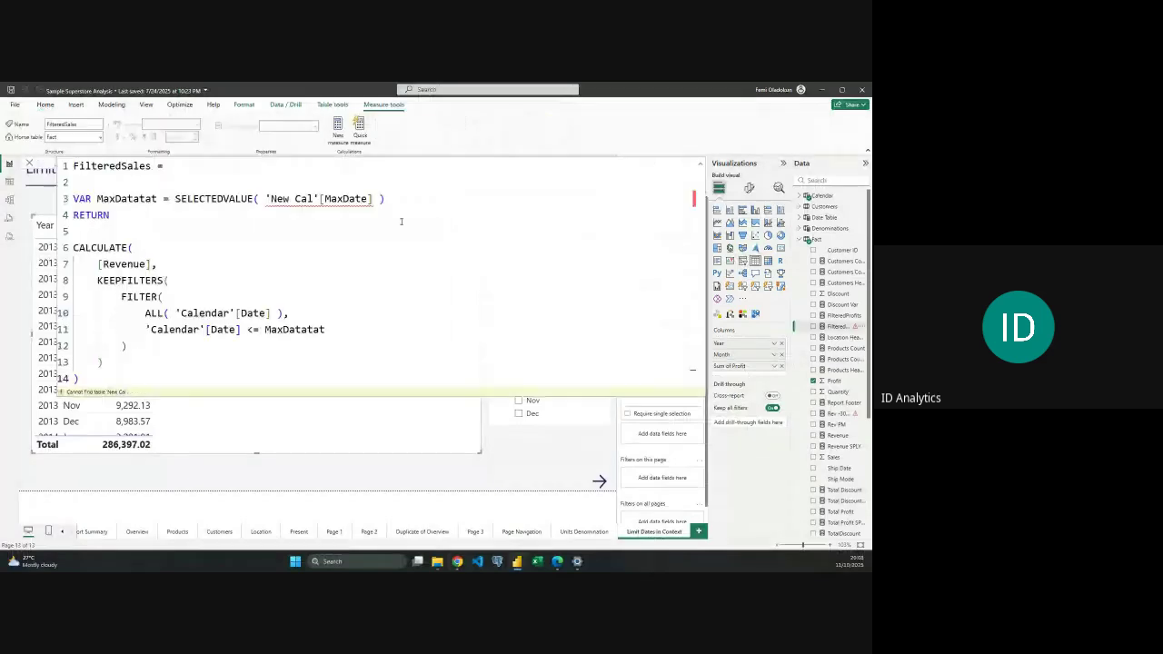
pyautogui.click(841, 316)
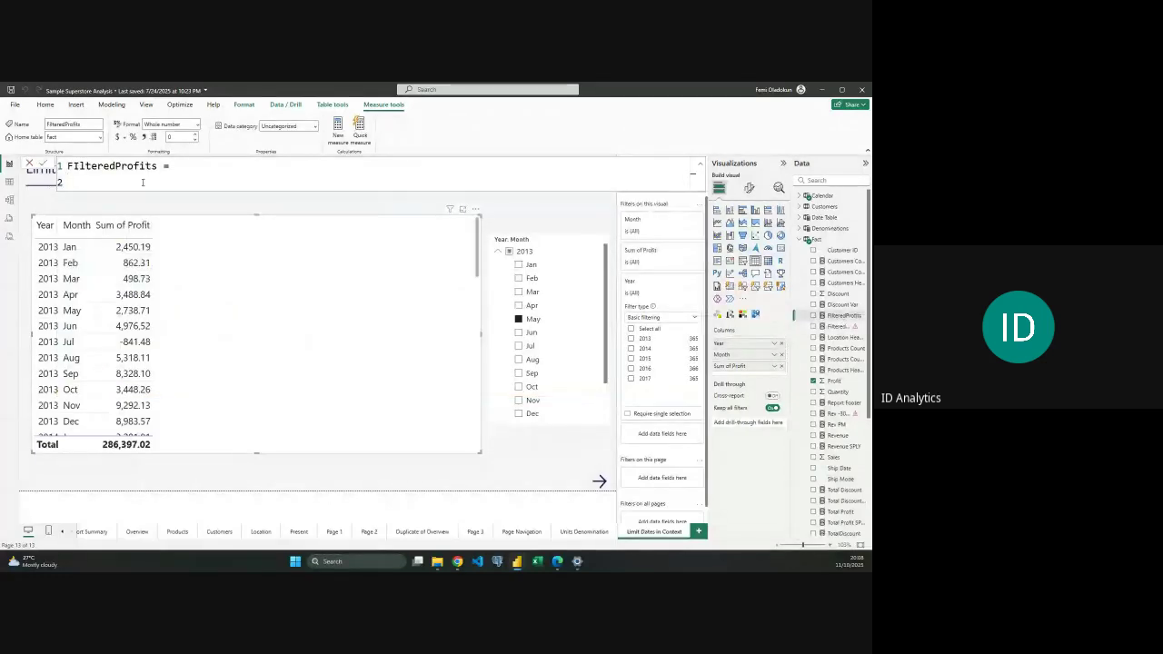
pyautogui.write('VA')
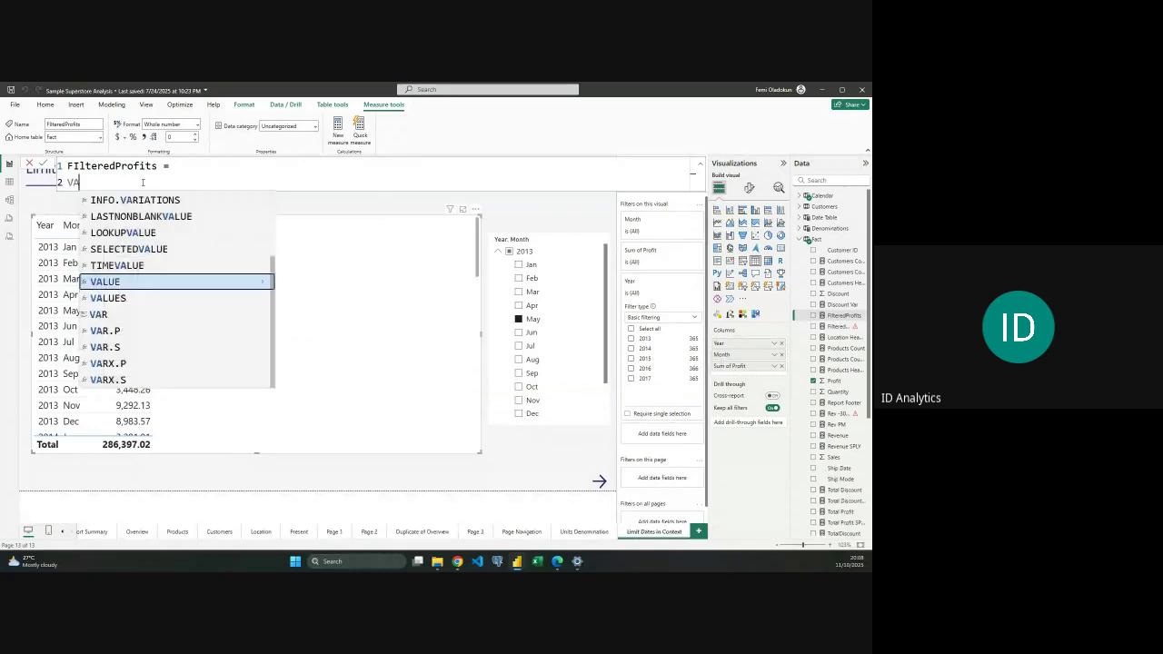
pyautogui.write('R Sele')
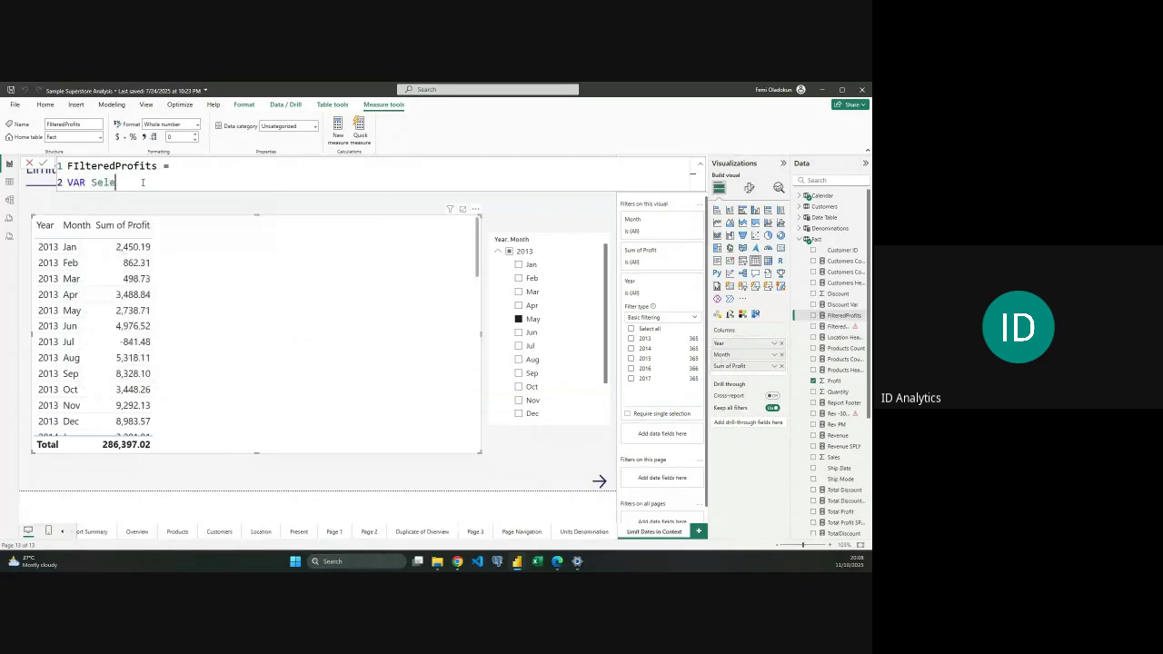
pyautogui.write('ctedMaxDate = s')
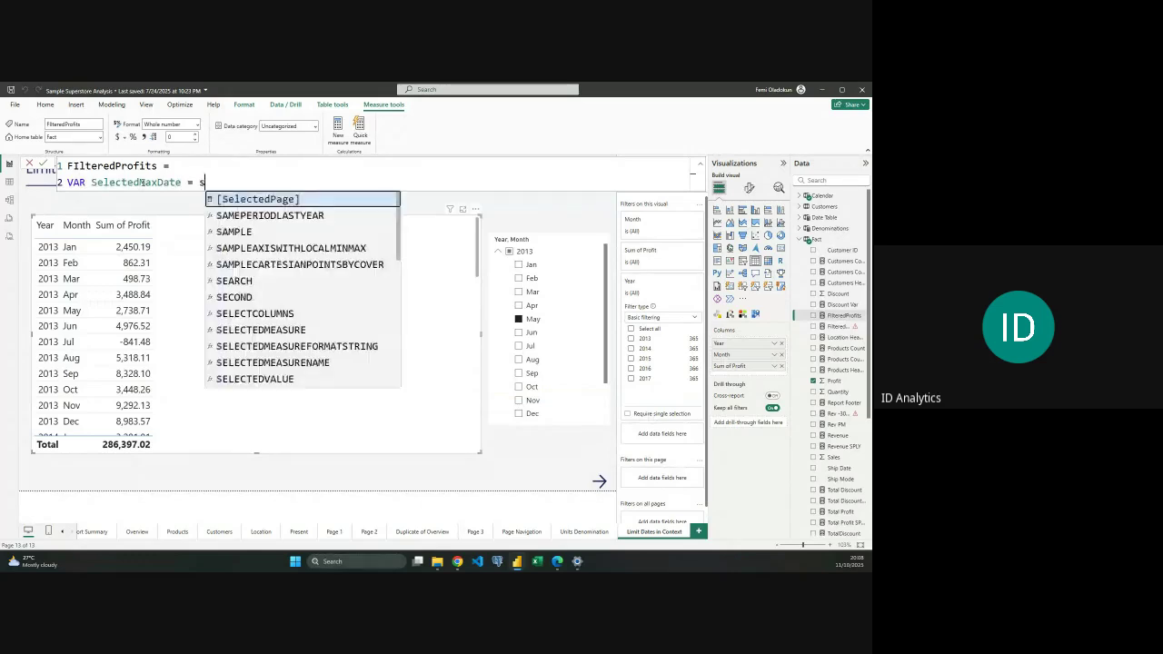
pyautogui.write('ELECTEDVALUE( ')
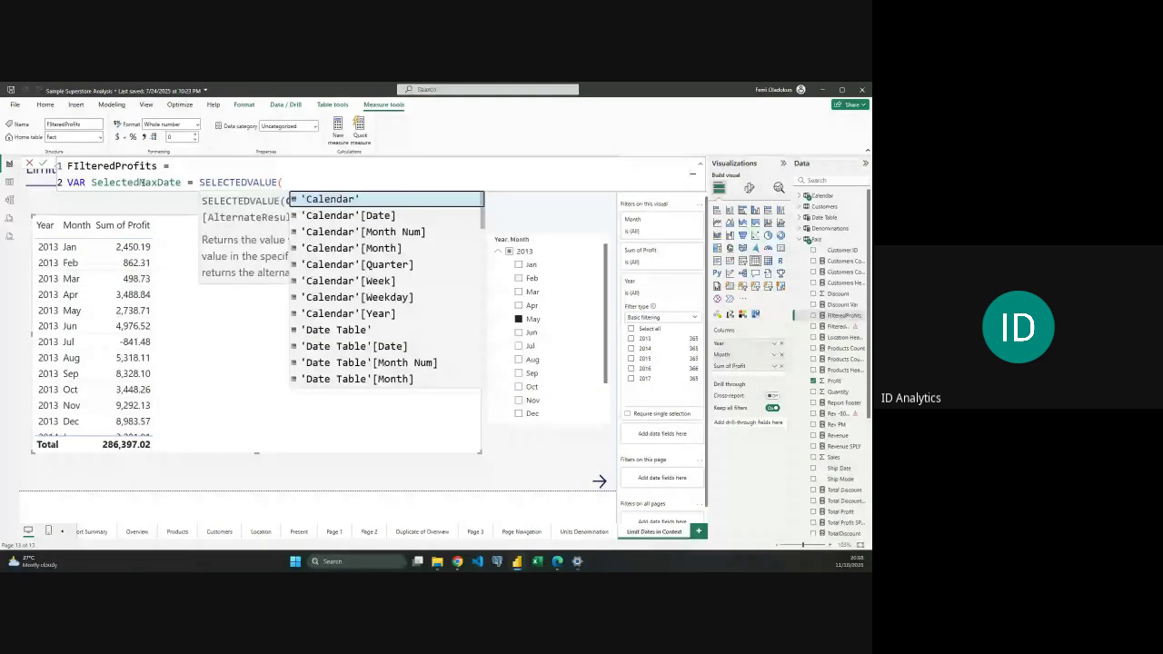
pyautogui.write('max')
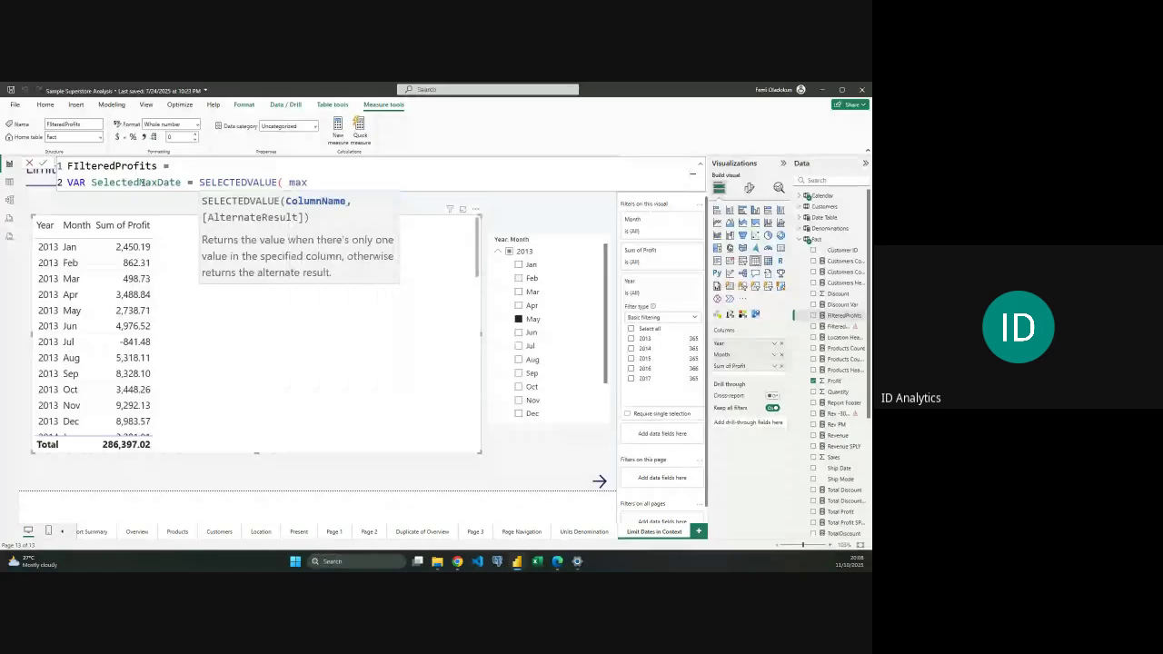
pyautogui.press('BackSpace')
pyautogui.press('BackSpace')
pyautogui.press('BackSpace')
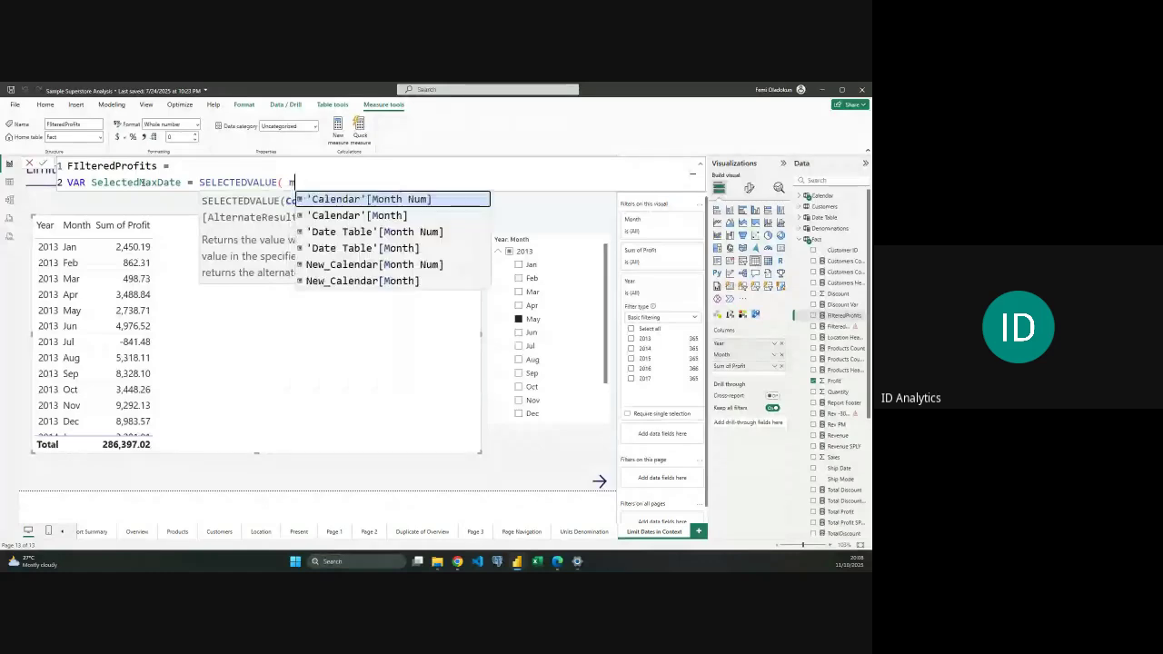
pyautogui.write('sop')
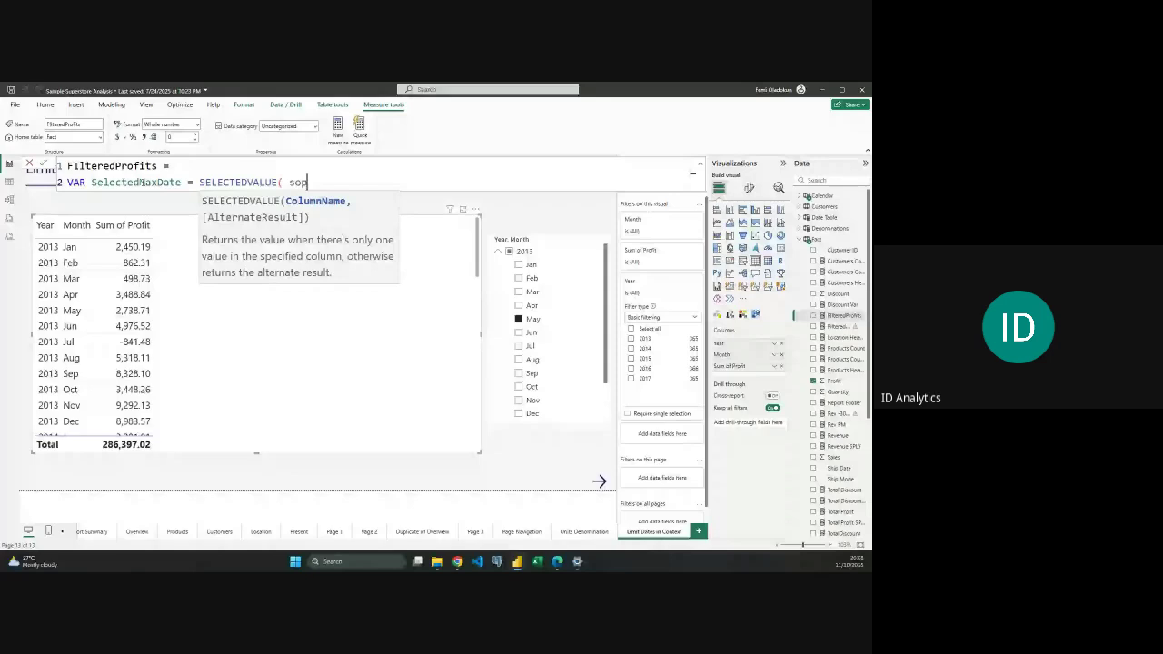
pyautogui.press('Tab')
pyautogui.write(')')
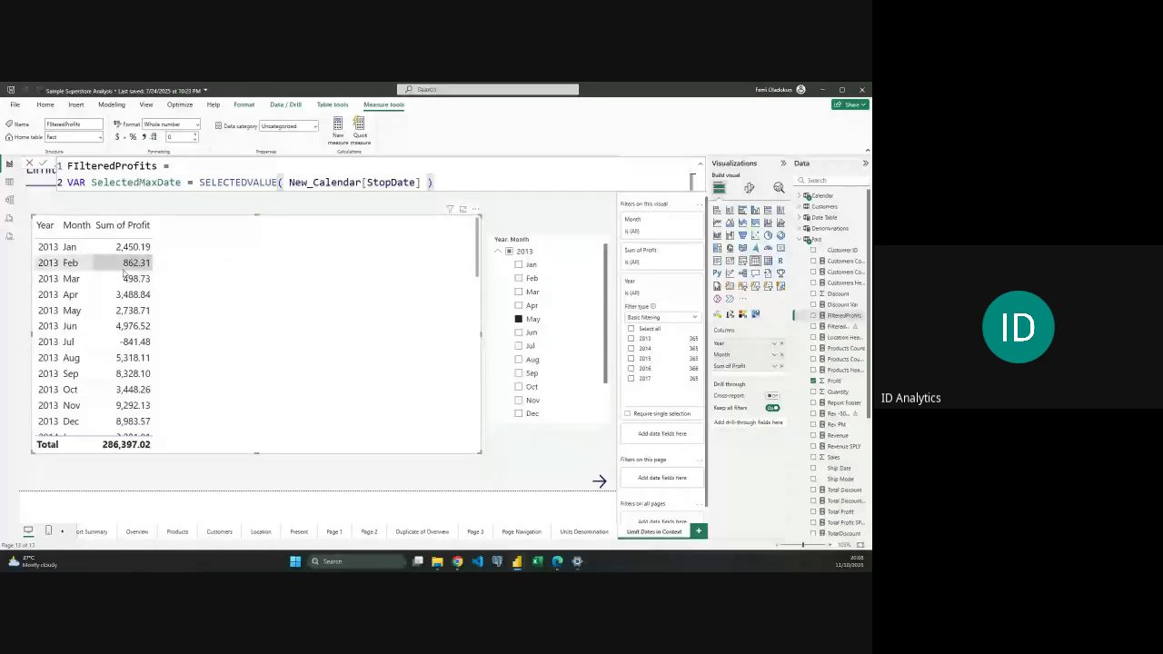
pyautogui.click(456, 187)
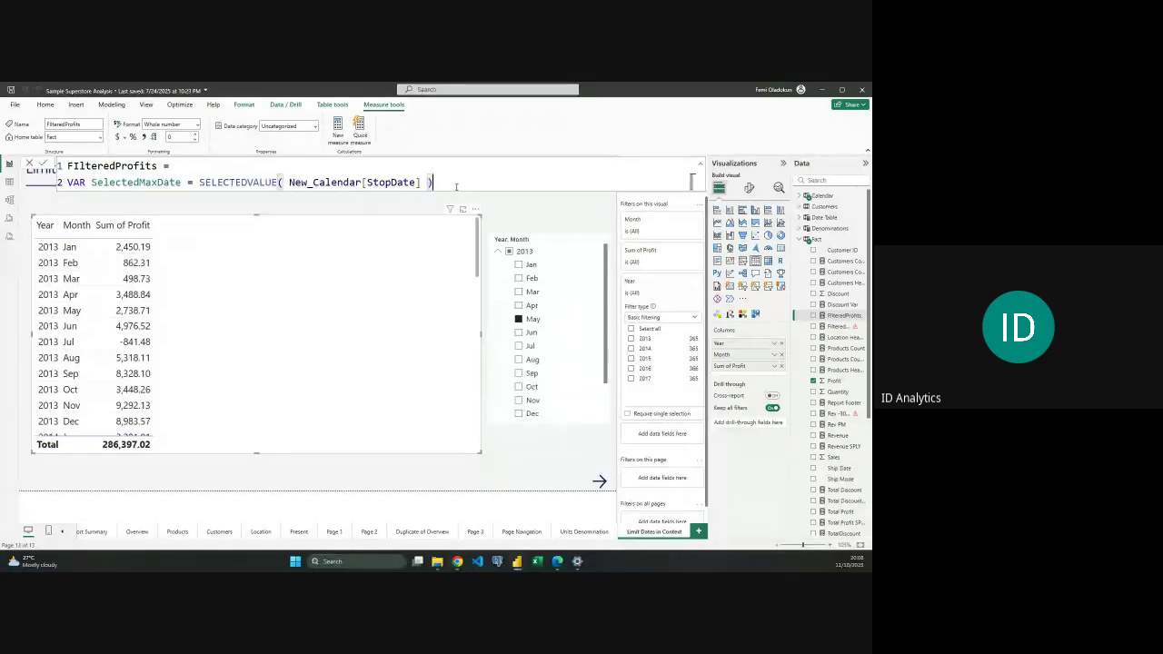
# Add a RETURN statement below the SelectedMaxDate variable and begin a CALCULATE function beneath it.
pyautogui.hotkey('shift', 'Return')
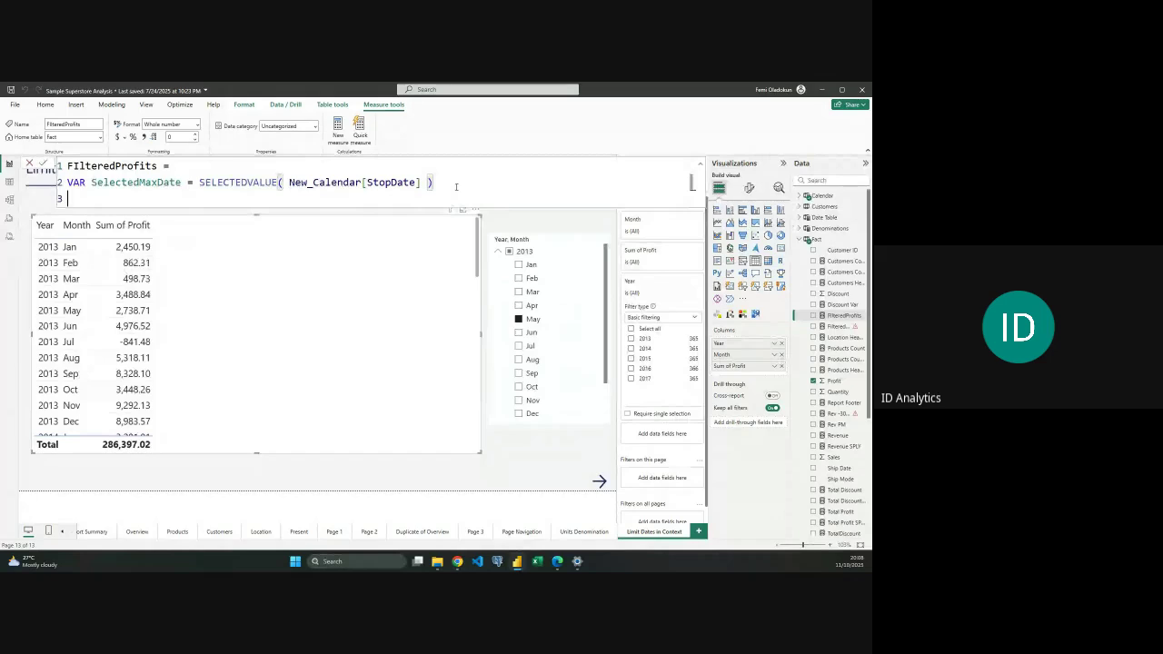
pyautogui.hotkey('shift', 'Return')
pyautogui.write('RETURN')
pyautogui.hotkey('shift', 'Return')
pyautogui.hotkey('shift', 'Return')
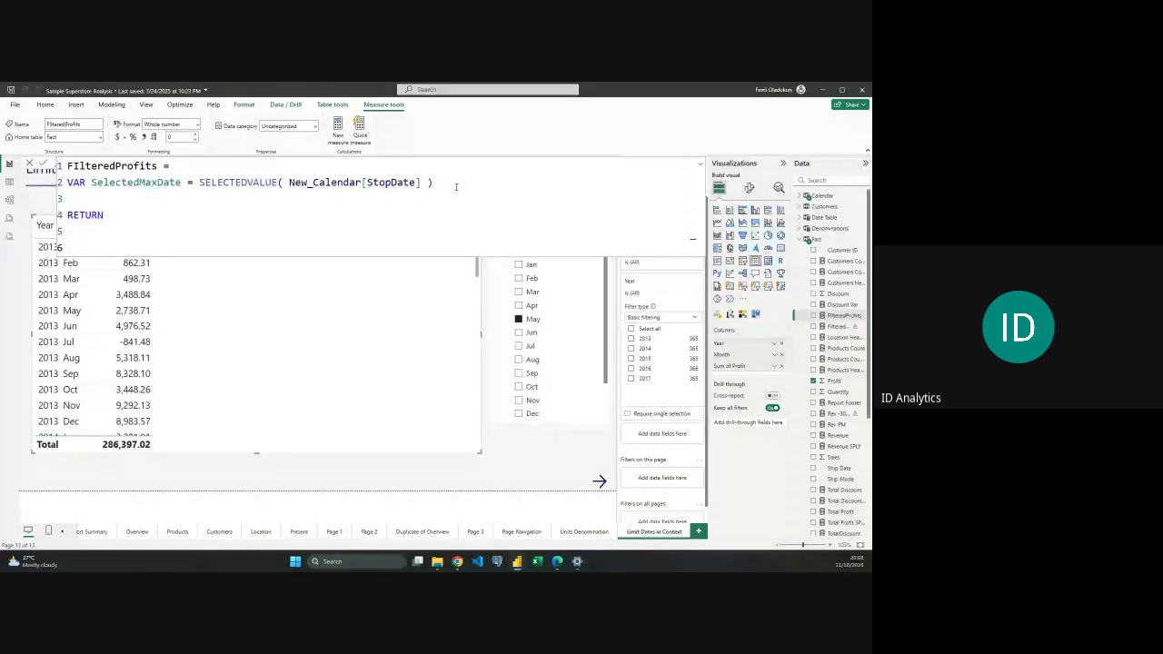
pyautogui.write('calcu')
pyautogui.press('Tab')
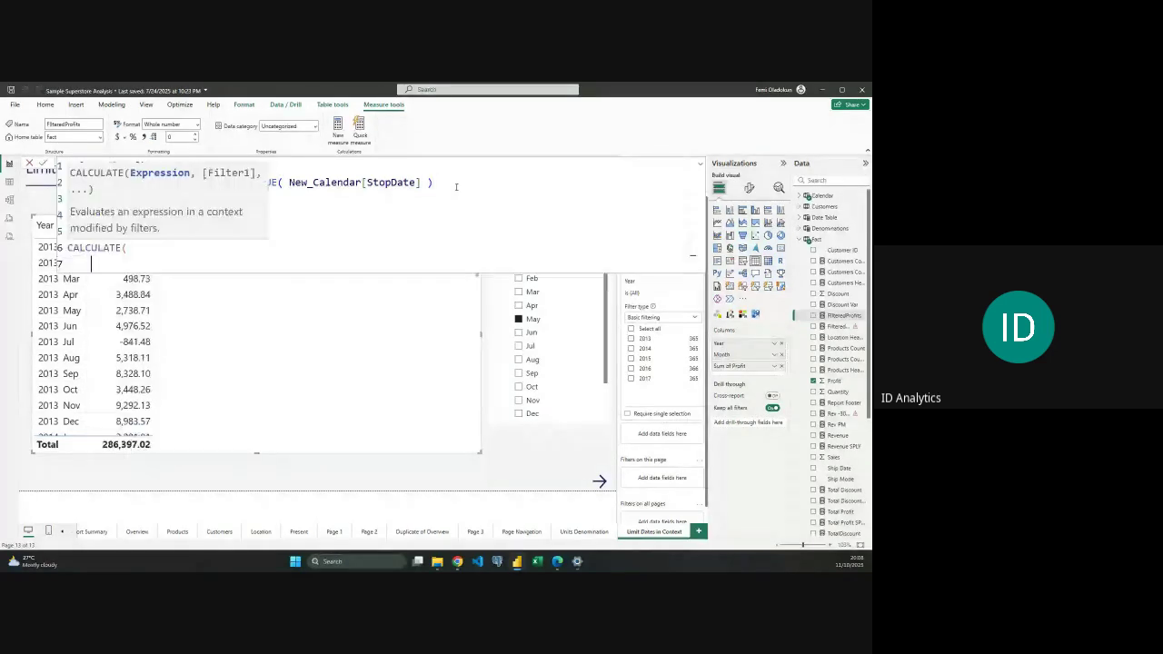
# Enter SUM( 'Fact'[Profit] ) as the expression of CALCULATE, followed by a comma and a new line.
pyautogui.write('su')
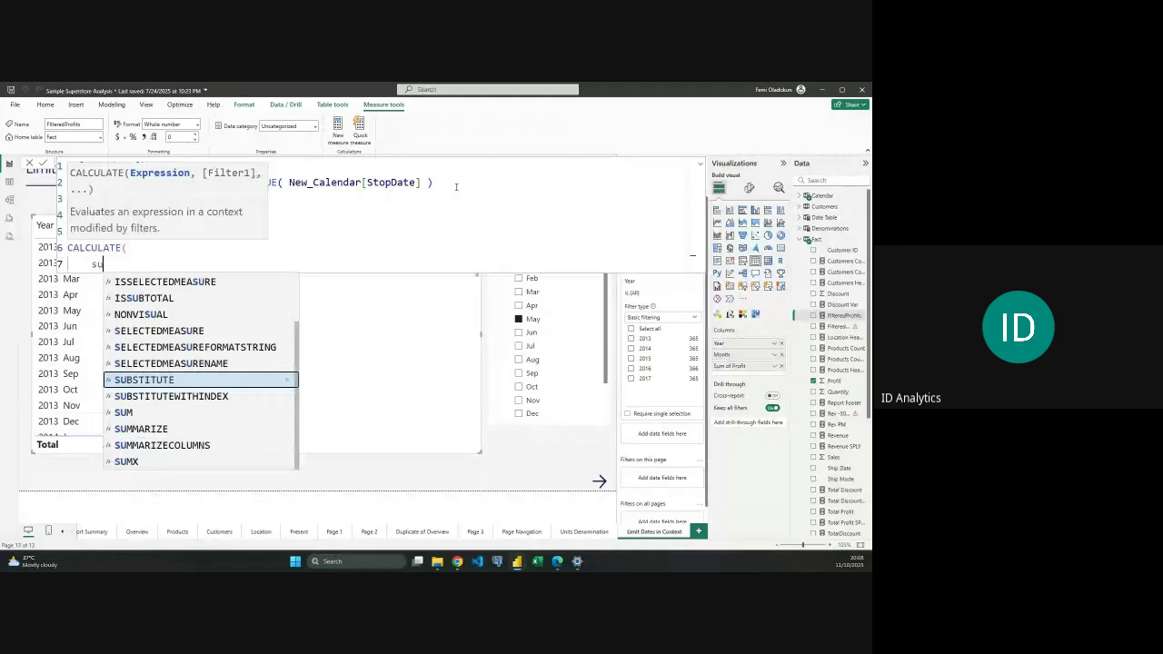
pyautogui.write('m')
pyautogui.press('Tab')
pyautogui.write('prof')
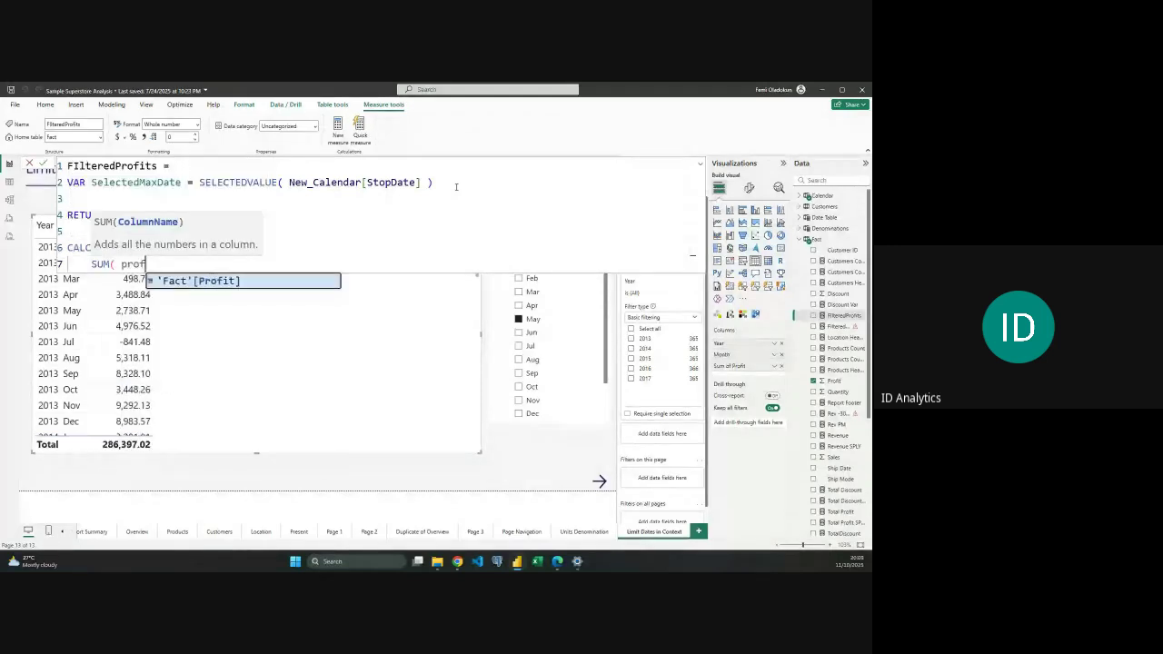
pyautogui.press('Tab')
pyautogui.write(')')
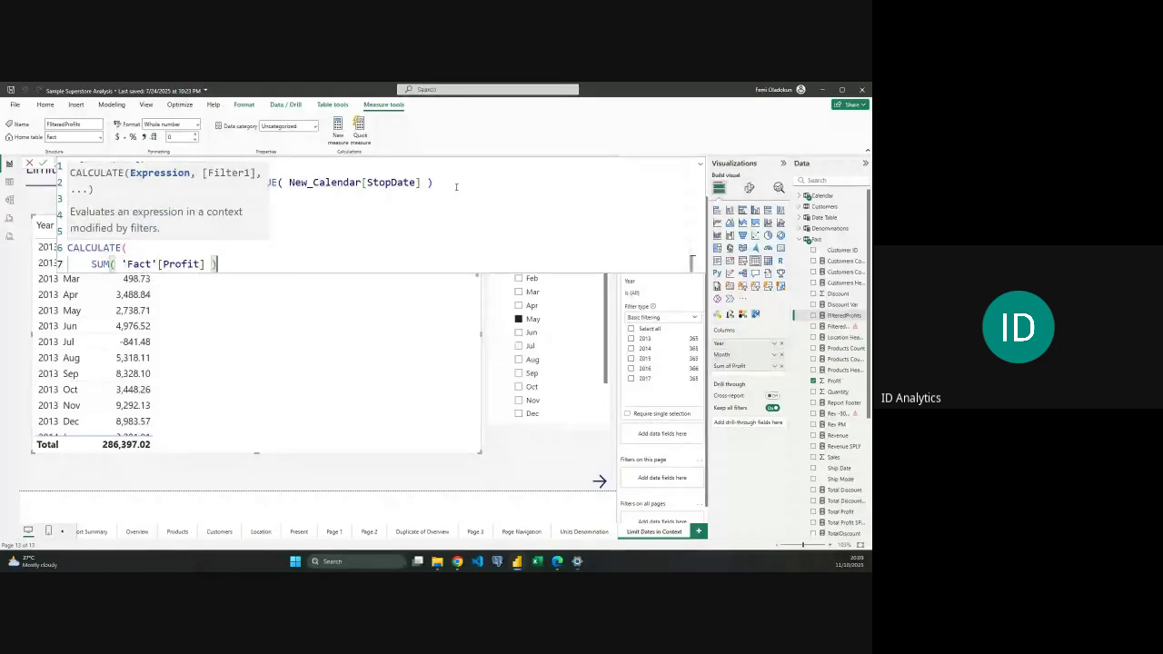
pyautogui.write(',')
pyautogui.hotkey('shift', 'Return')
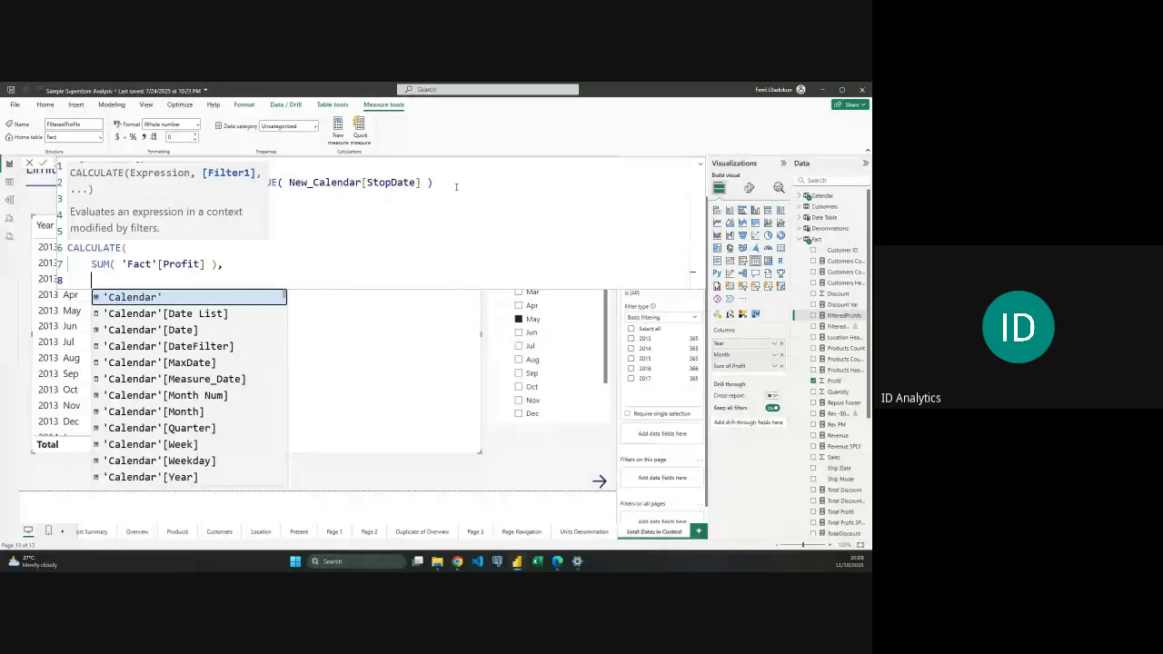
# Add a FILTER function as the CALCULATE filter, with ALL( 'Calendar'[Date] ) as its table argument.
pyautogui.write('fil')
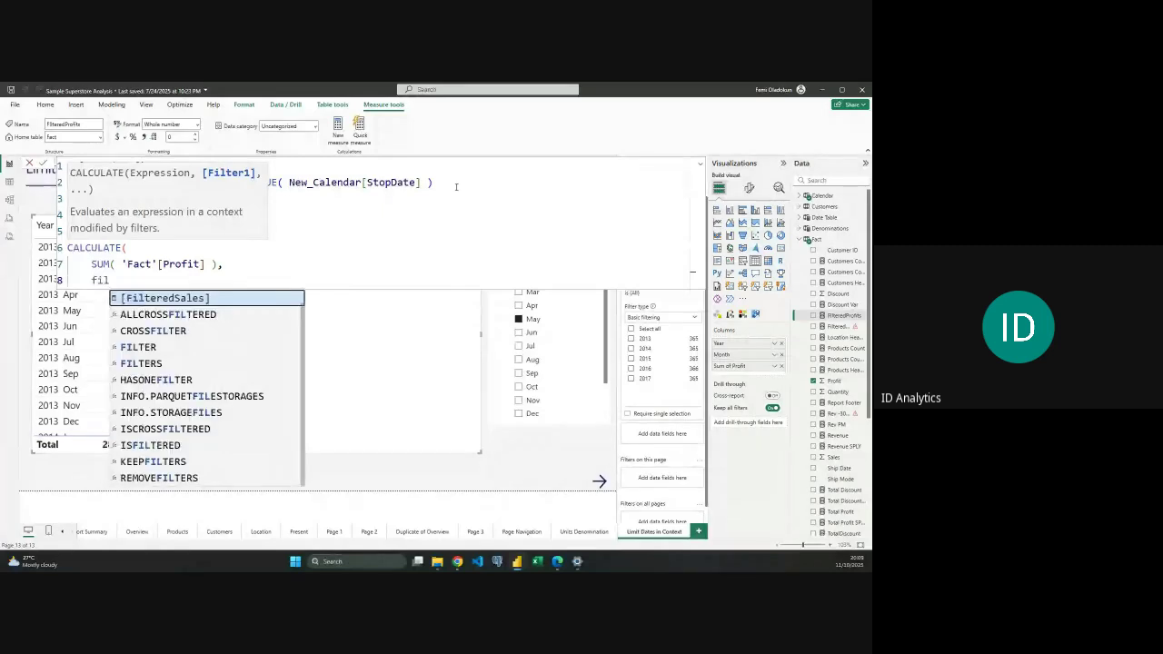
pyautogui.write('te')
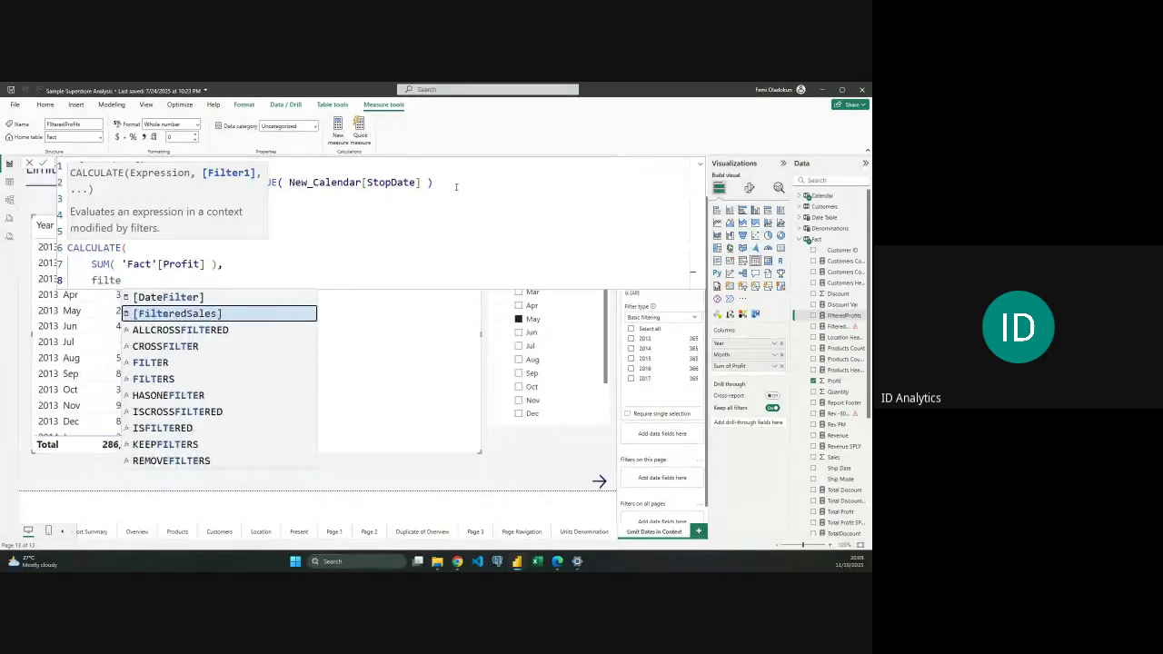
pyautogui.press('Down')
pyautogui.write('r')
pyautogui.press('Tab')
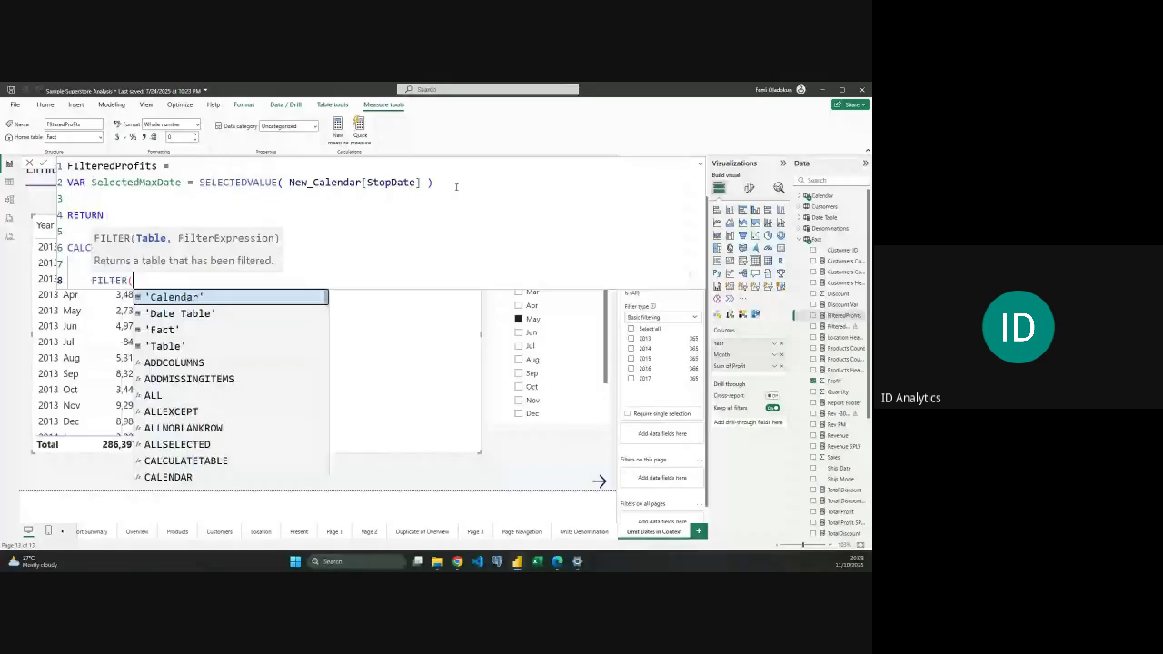
pyautogui.hotkey('shift', 'Return')
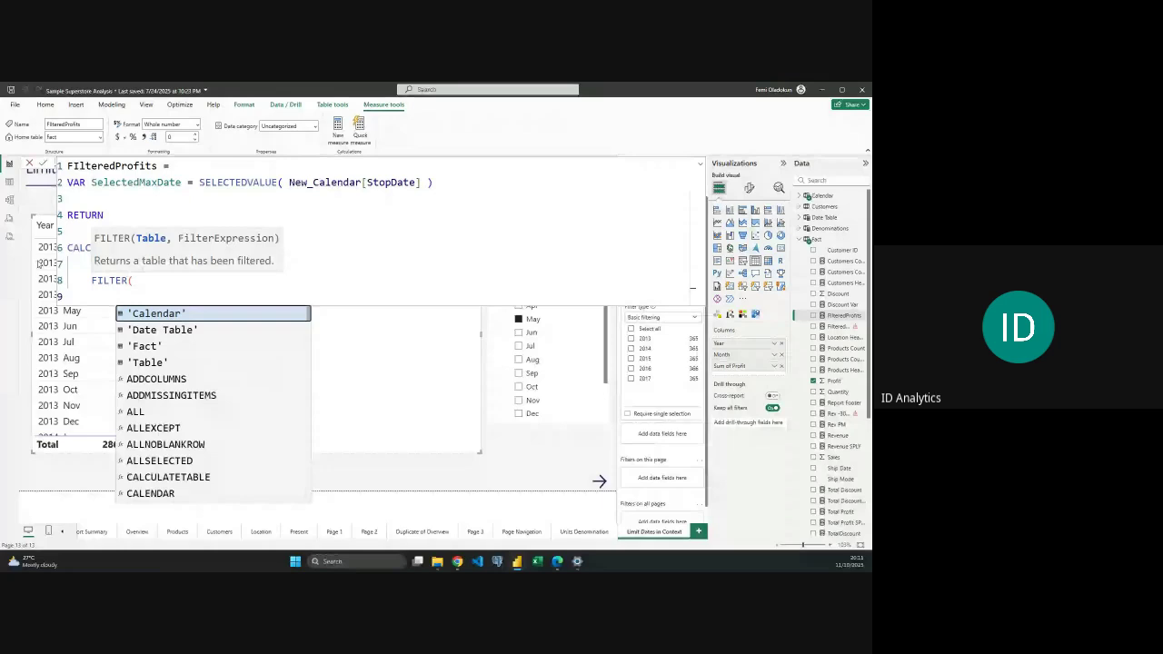
pyautogui.press('Return')
pyautogui.write('ALL(')
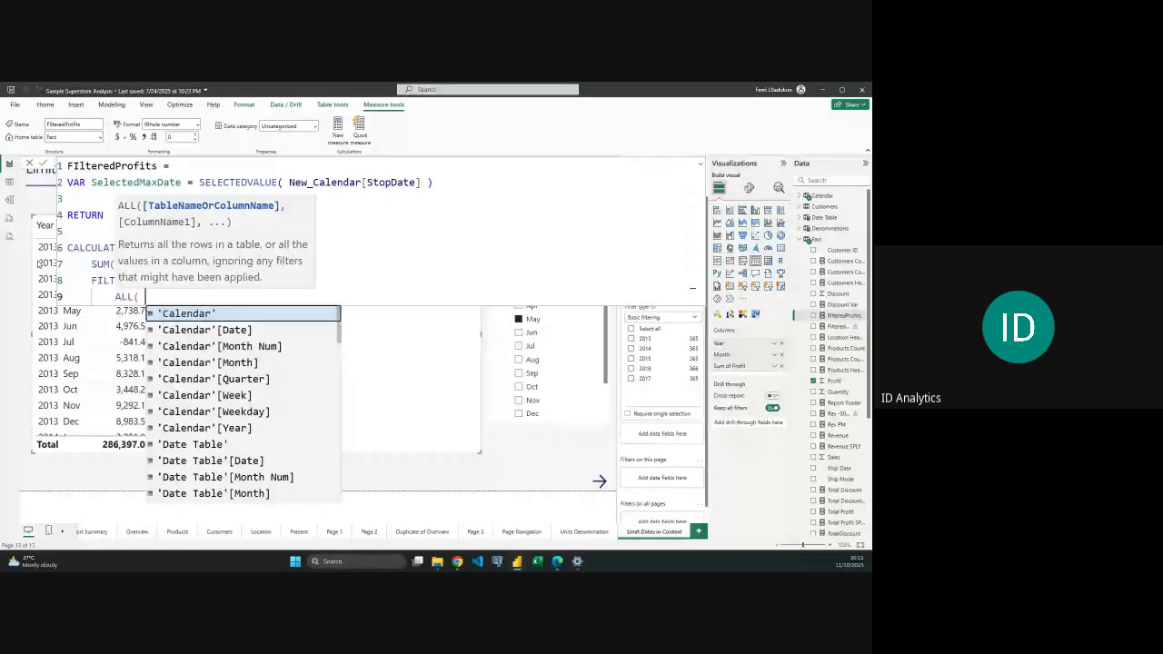
pyautogui.press('Down')
pyautogui.press('Tab')
pyautogui.write(')')
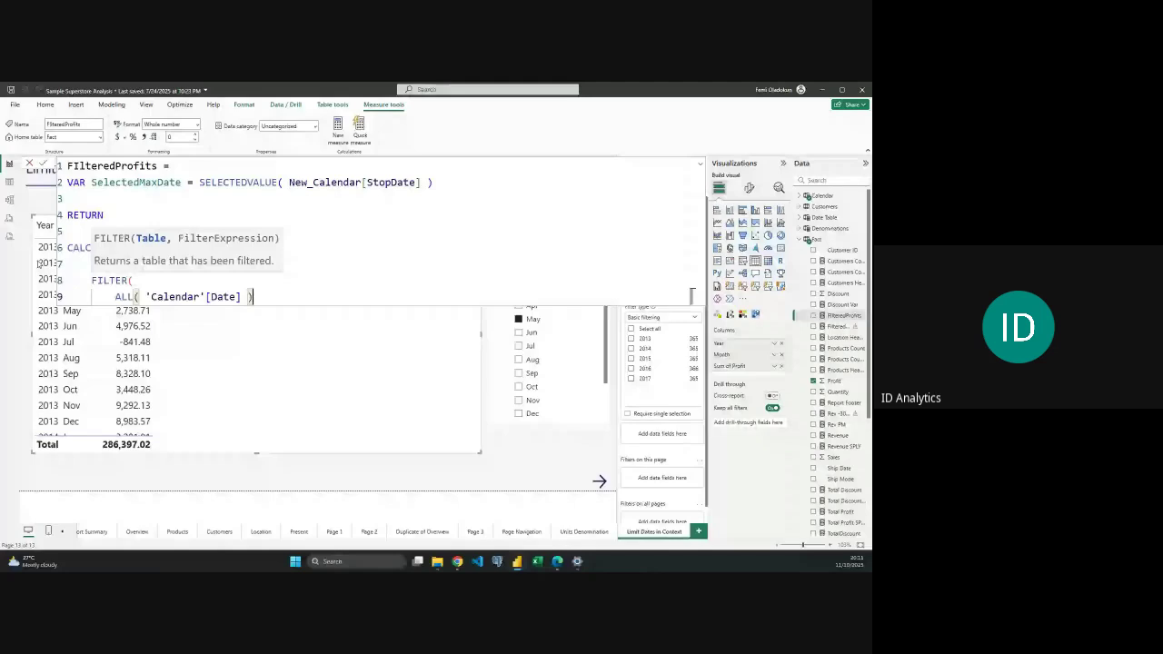
pyautogui.write(',')
pyautogui.hotkey('shift', 'Return')
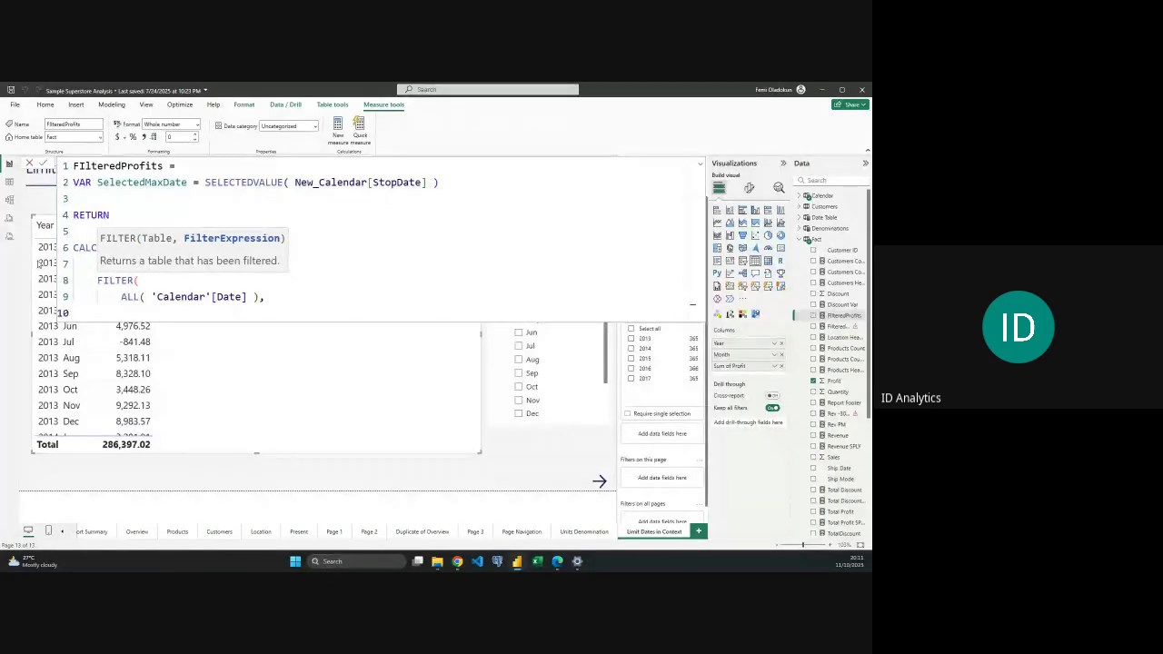
# Set the filter condition to 'Calendar'[Date] <= SelectedMaxDate, close the FILTER and CALCULATE parentheses, and commit the measure.
pyautogui.write('ca')
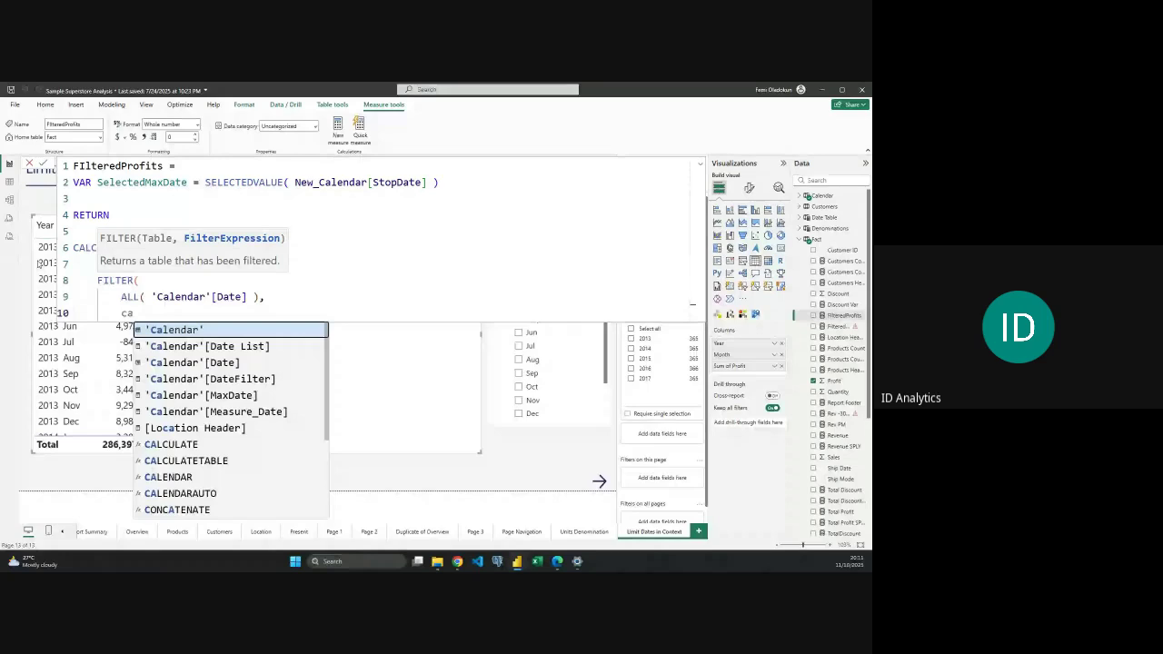
pyautogui.press('Down')
pyautogui.press('Down')
pyautogui.press('Tab')
pyautogui.write('<')
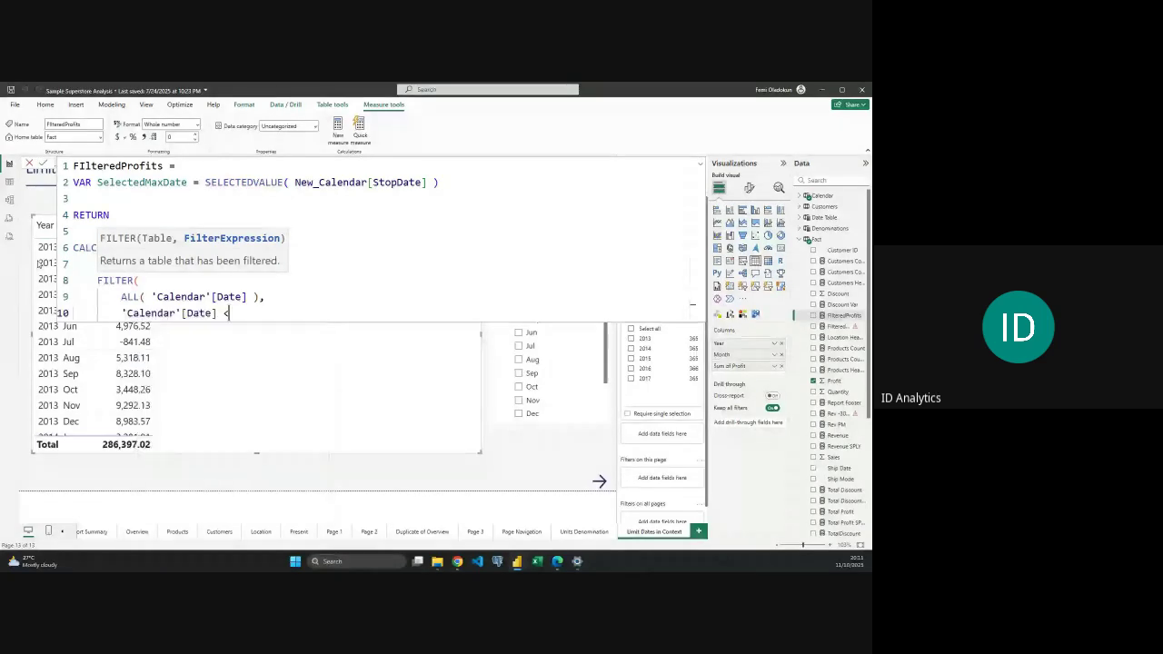
pyautogui.write('= Selec')
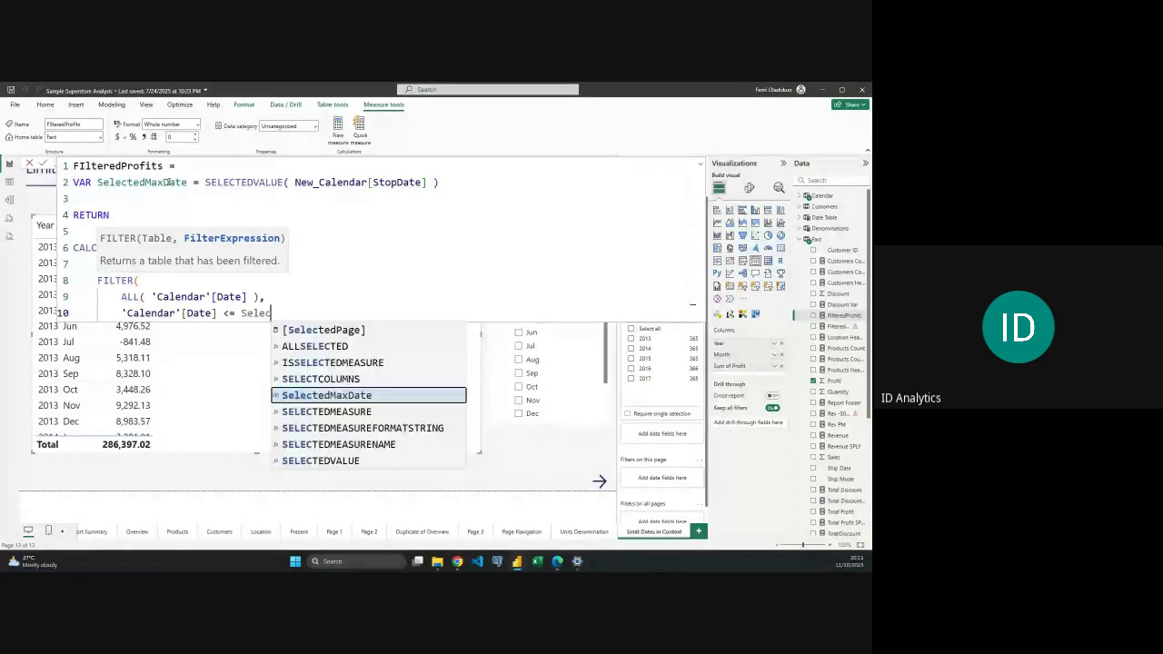
pyautogui.press('Tab')
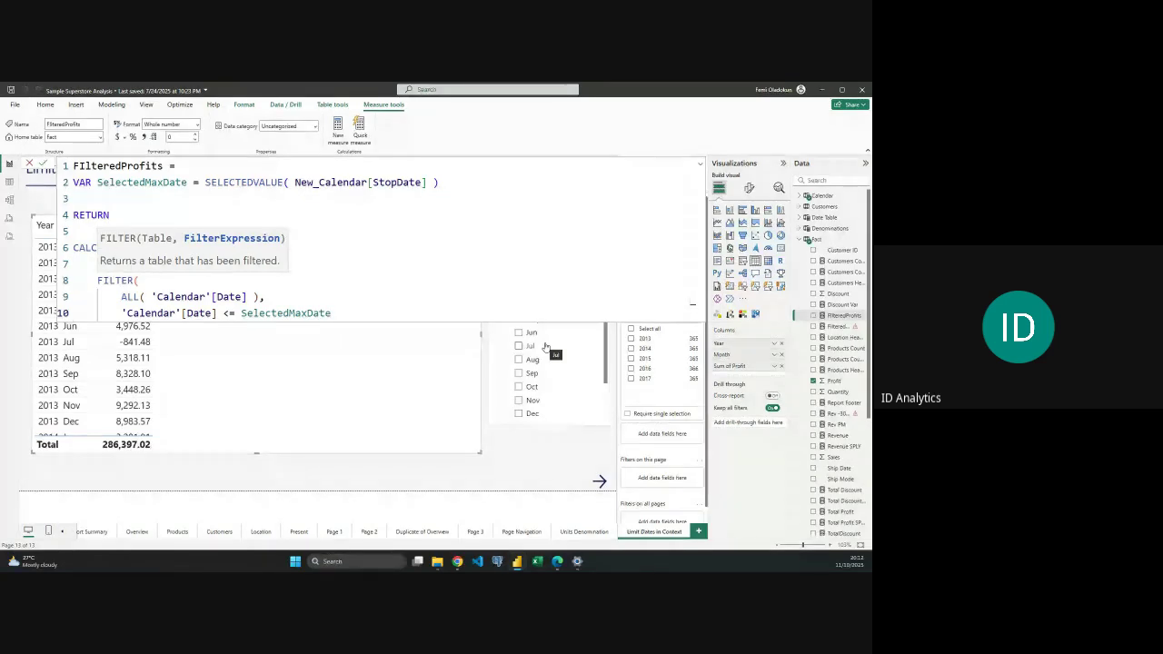
pyautogui.press('Return')
pyautogui.write(')')
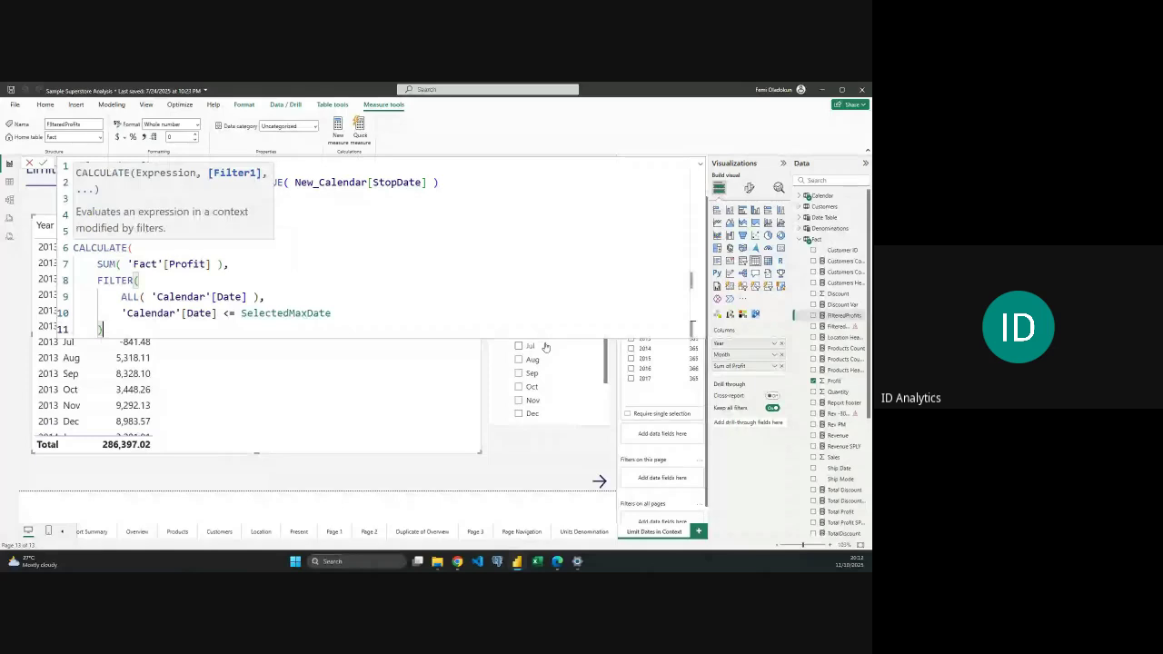
pyautogui.press('Return')
pyautogui.write(')')
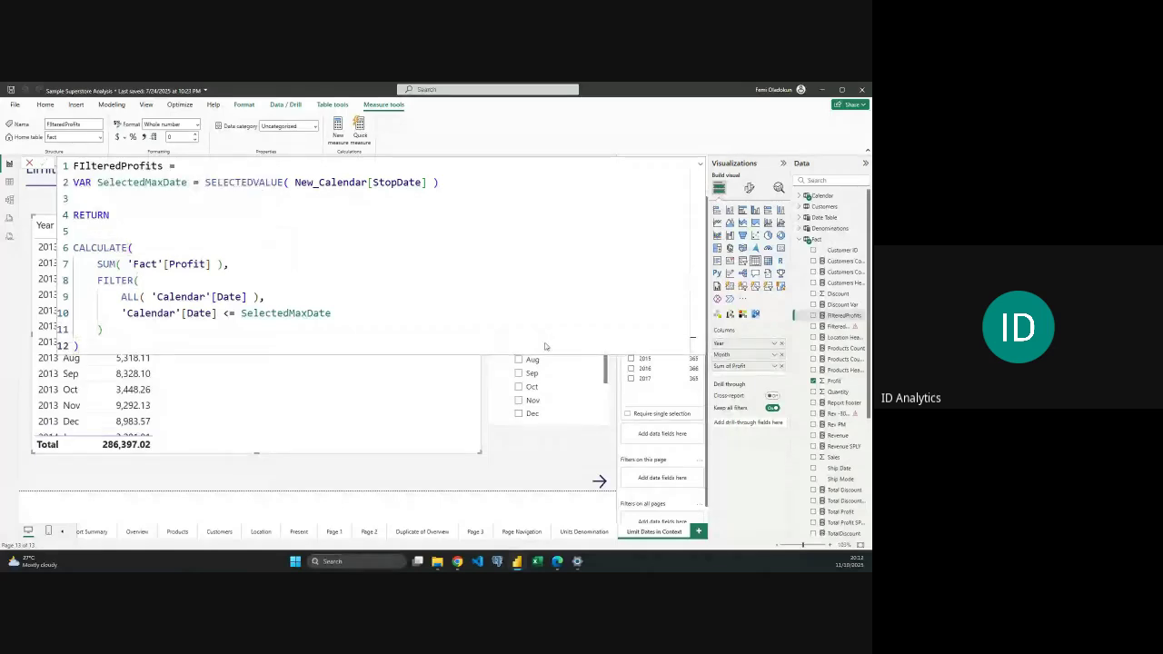
# Add the FIlteredProfits measure to the profit table and select Feb 2013 in the Year-Month slicer to test it.
pyautogui.click(833, 319)
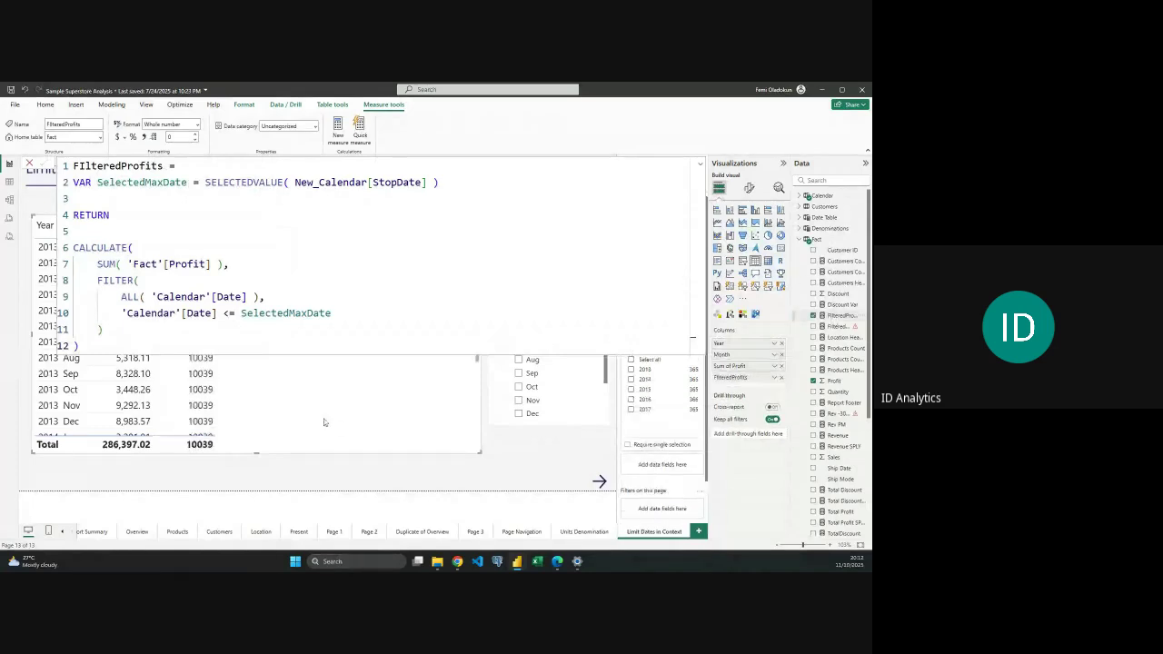
pyautogui.click(324, 422)
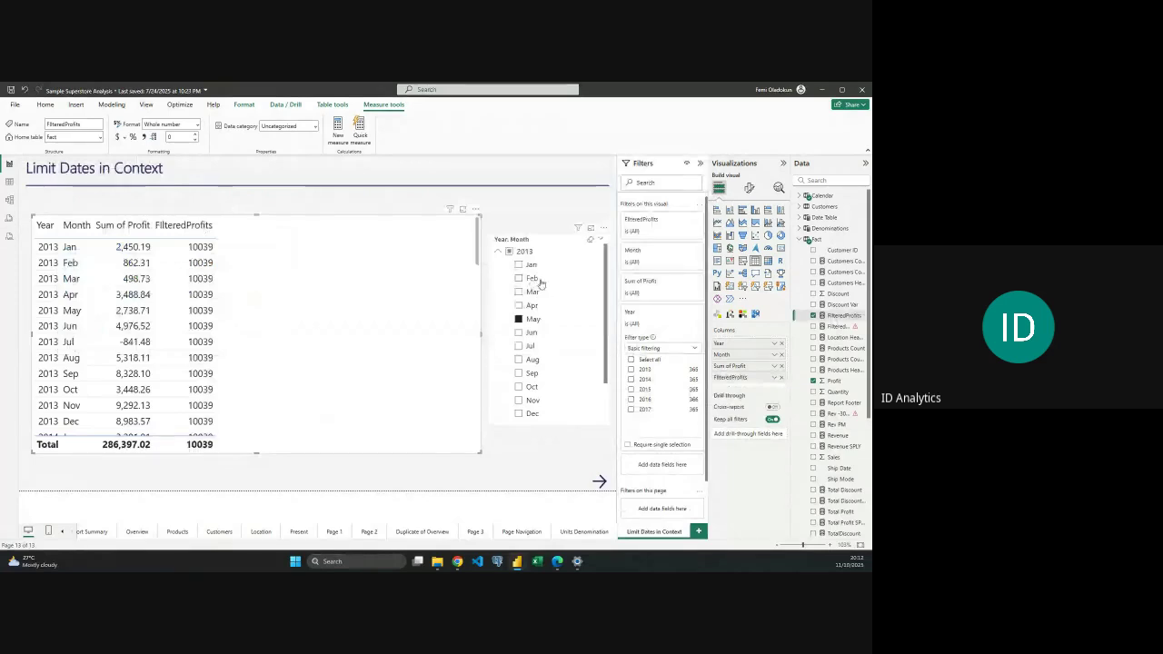
pyautogui.click(519, 279)
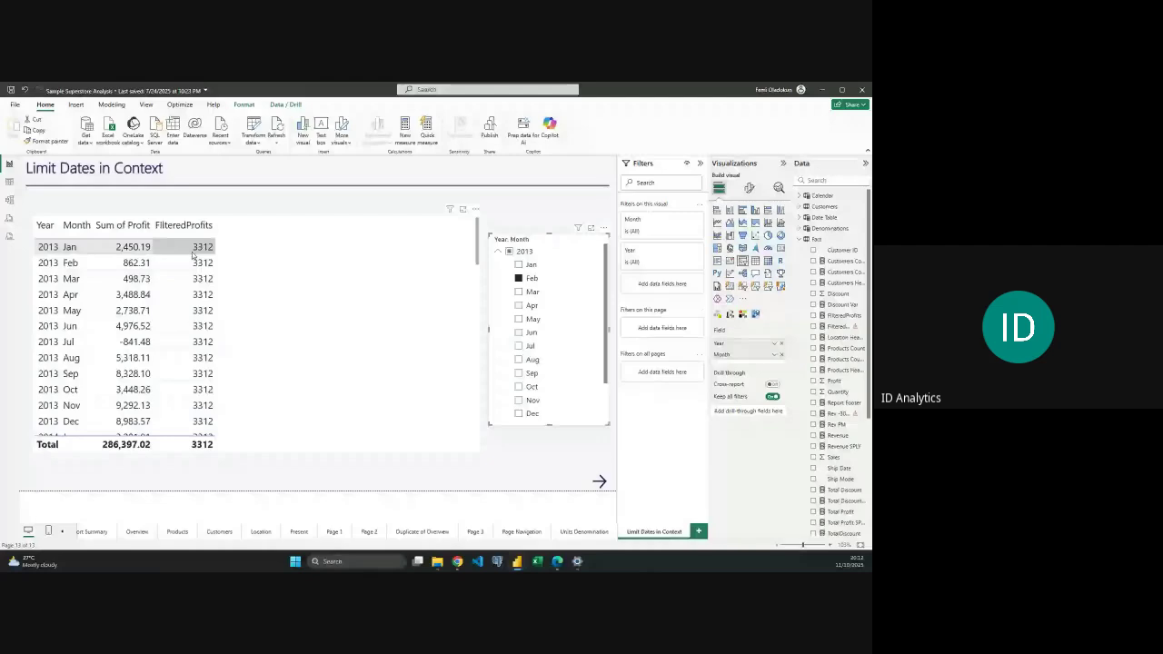
# Check the FIlteredProfits column down the profit table, selecting Jan, Feb and Mar 2013 in turn in the Year-Month slicer.
pyautogui.scroll(-3, 192, 255)
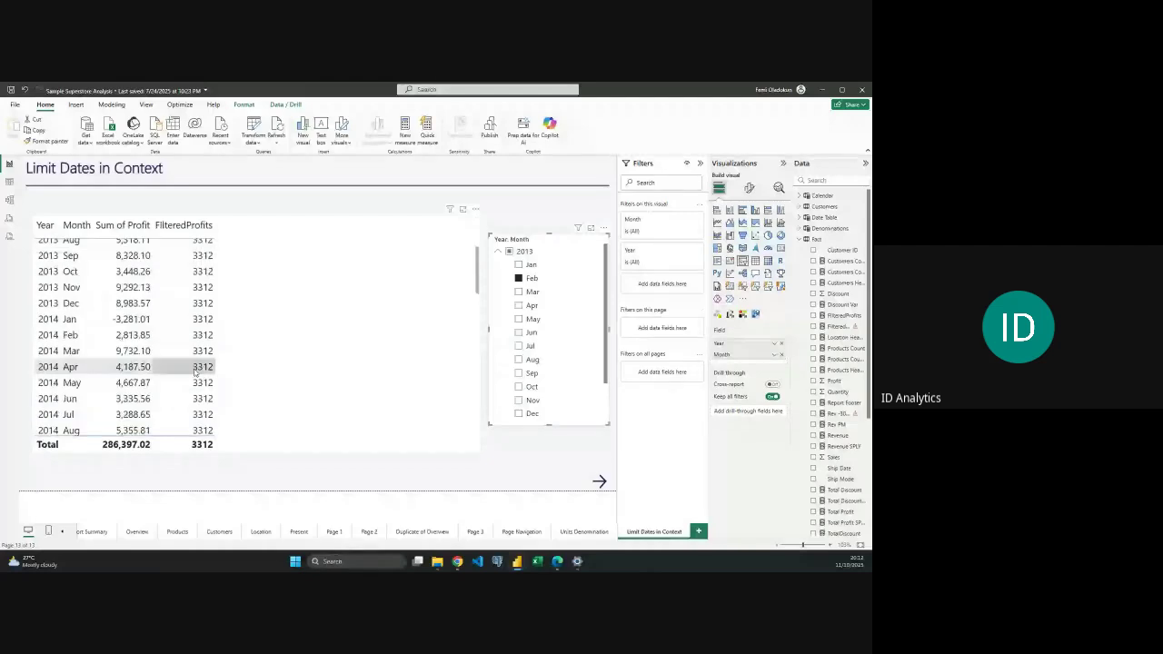
pyautogui.scroll(-15, 195, 371)
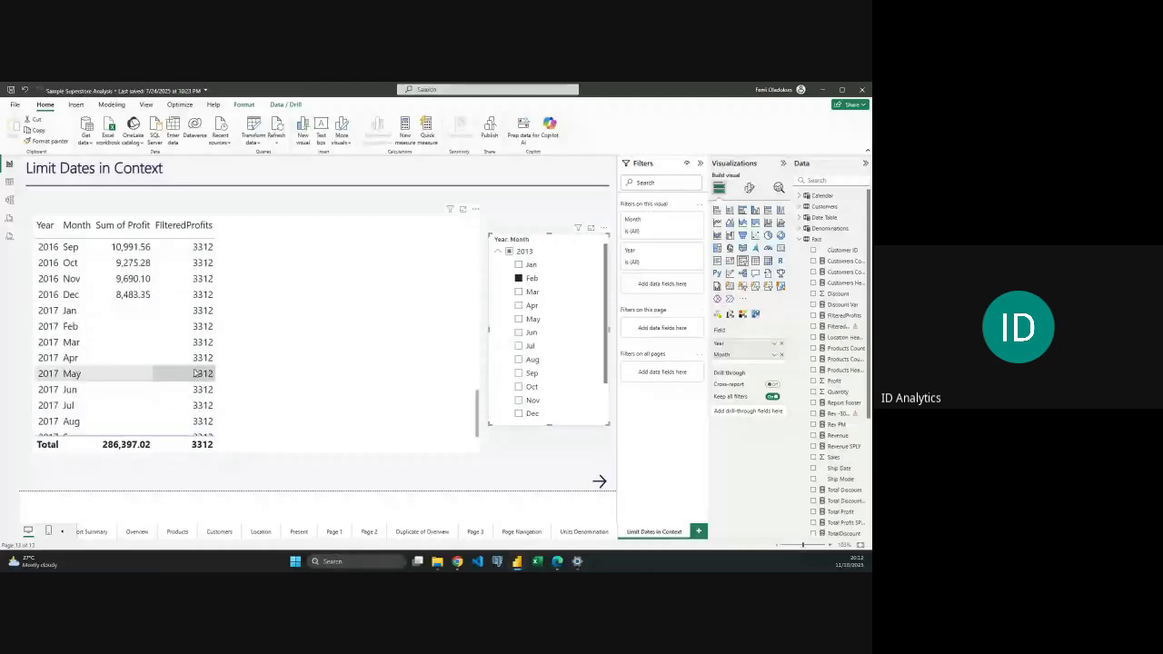
pyautogui.scroll(3, 194, 374)
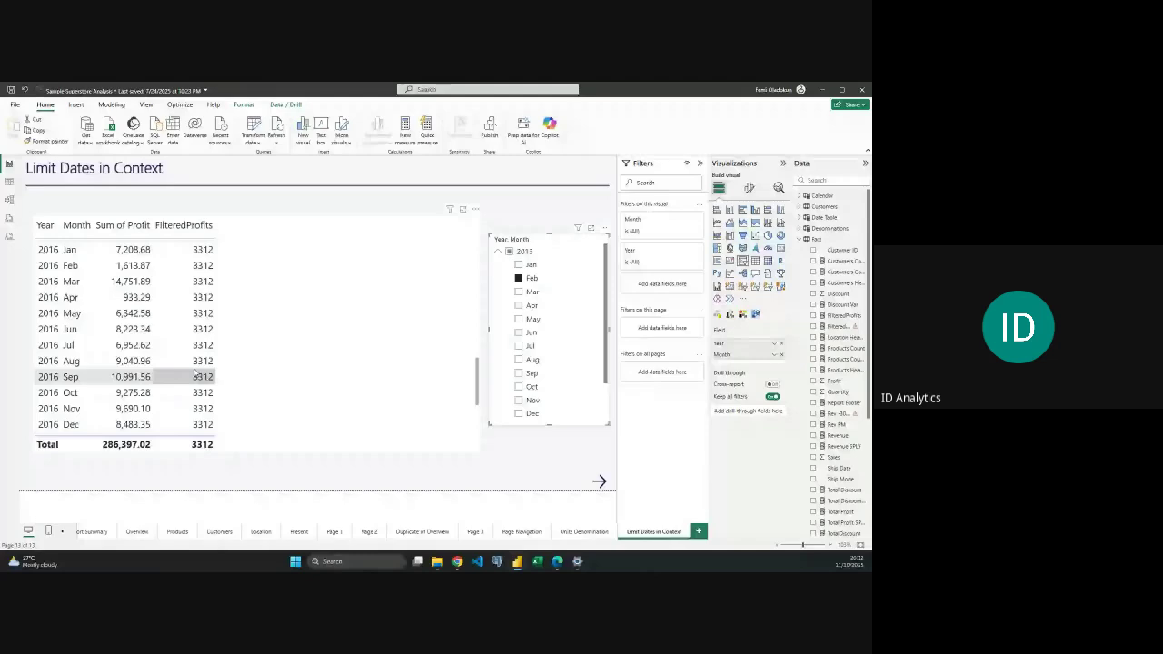
pyautogui.click(519, 266)
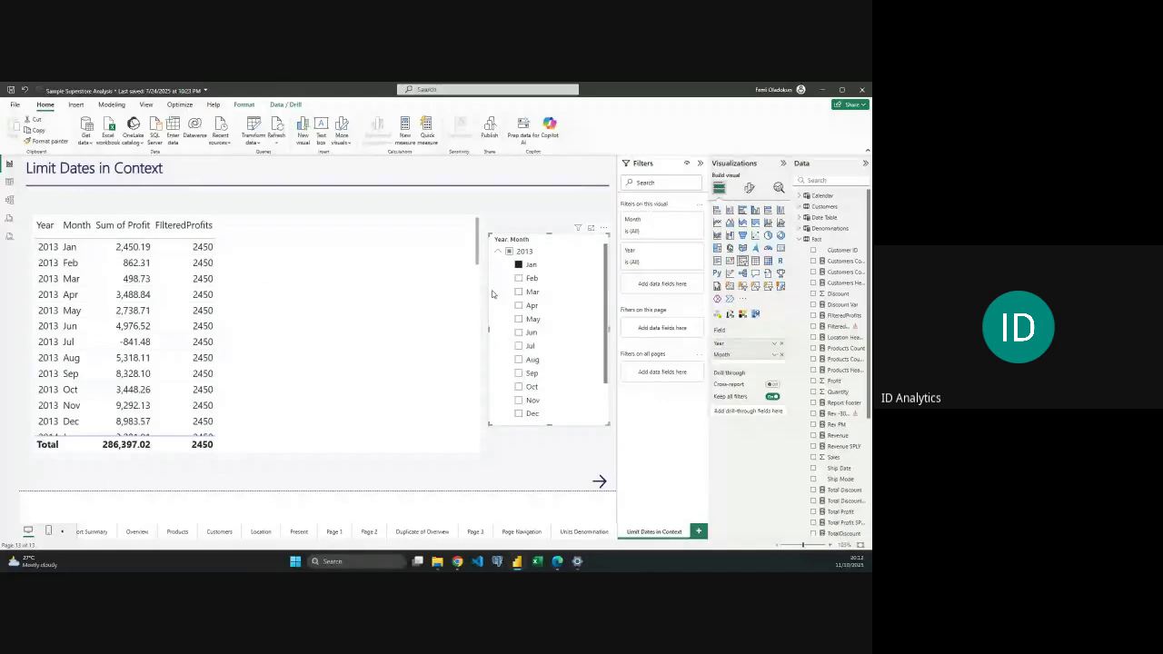
pyautogui.click(527, 278)
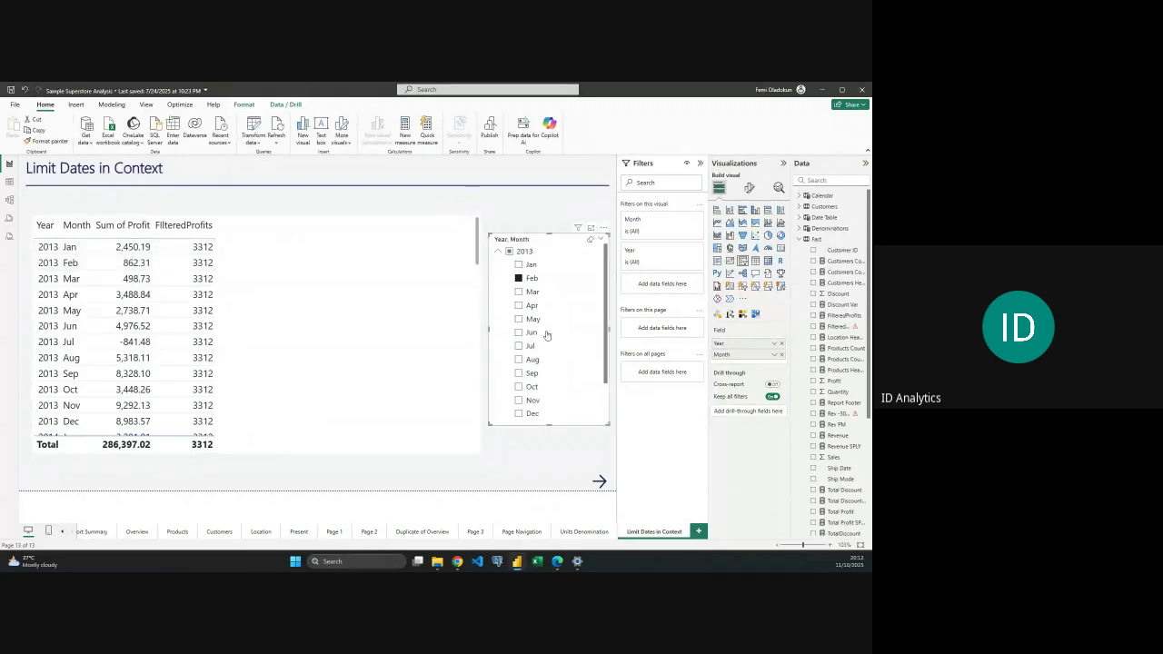
pyautogui.click(520, 293)
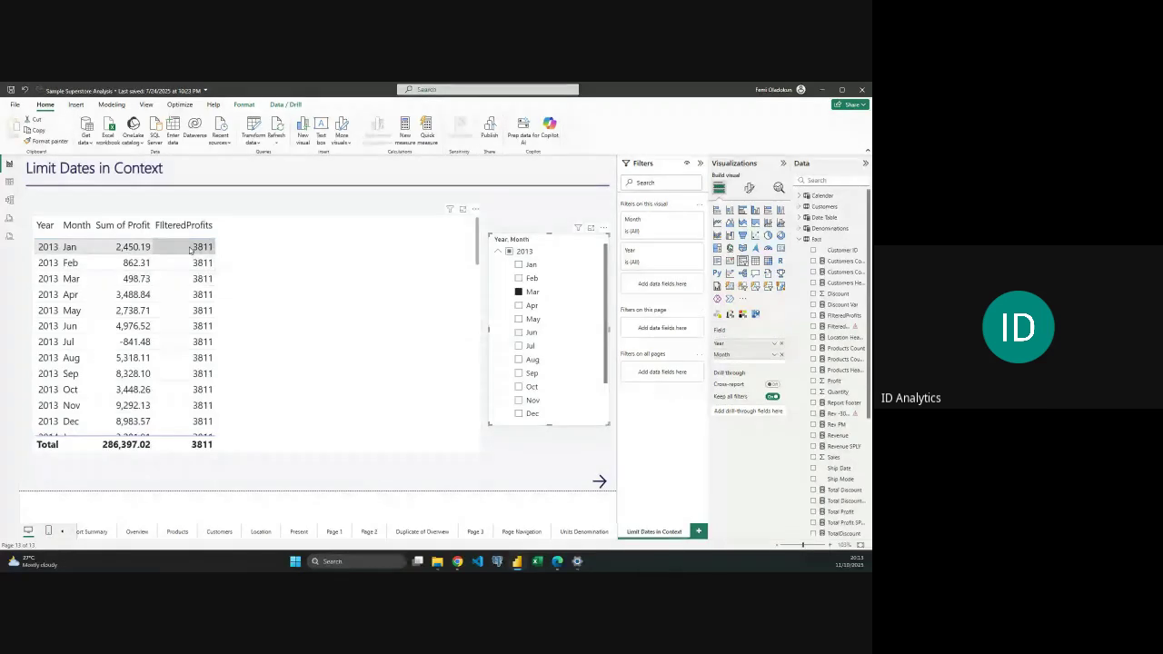
# Open the FIlteredProfits measure and review its FILTER block, SUM expression and SelectedMaxDate condition.
pyautogui.click(842, 315)
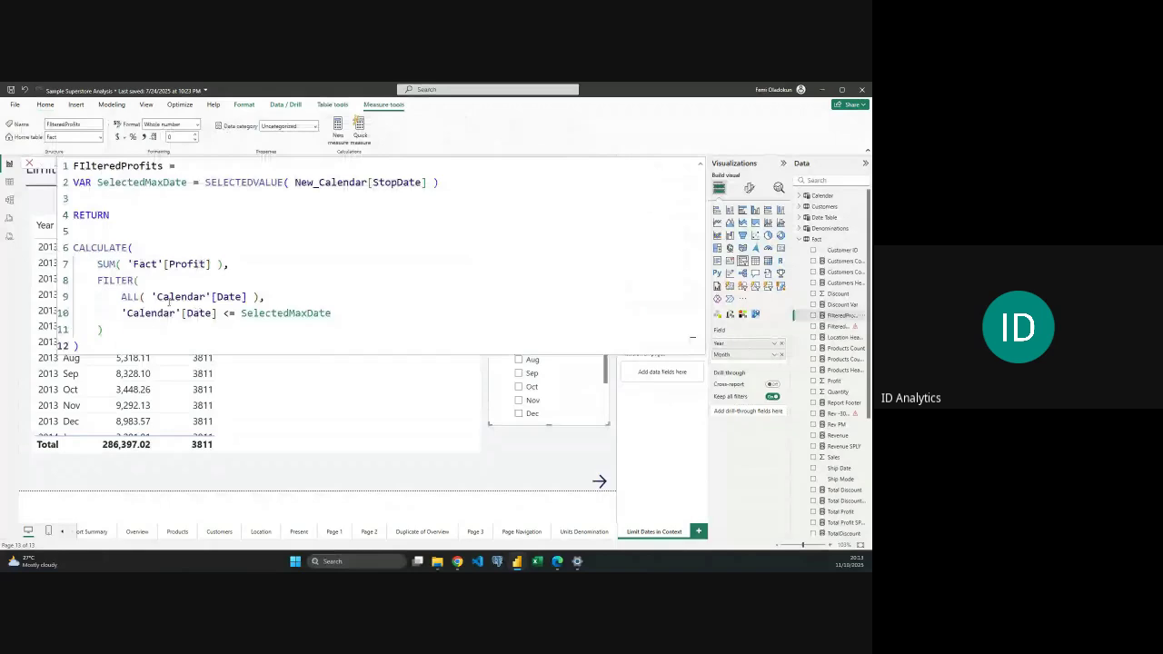
pyautogui.moveTo(103, 330); pyautogui.dragTo(100, 282)
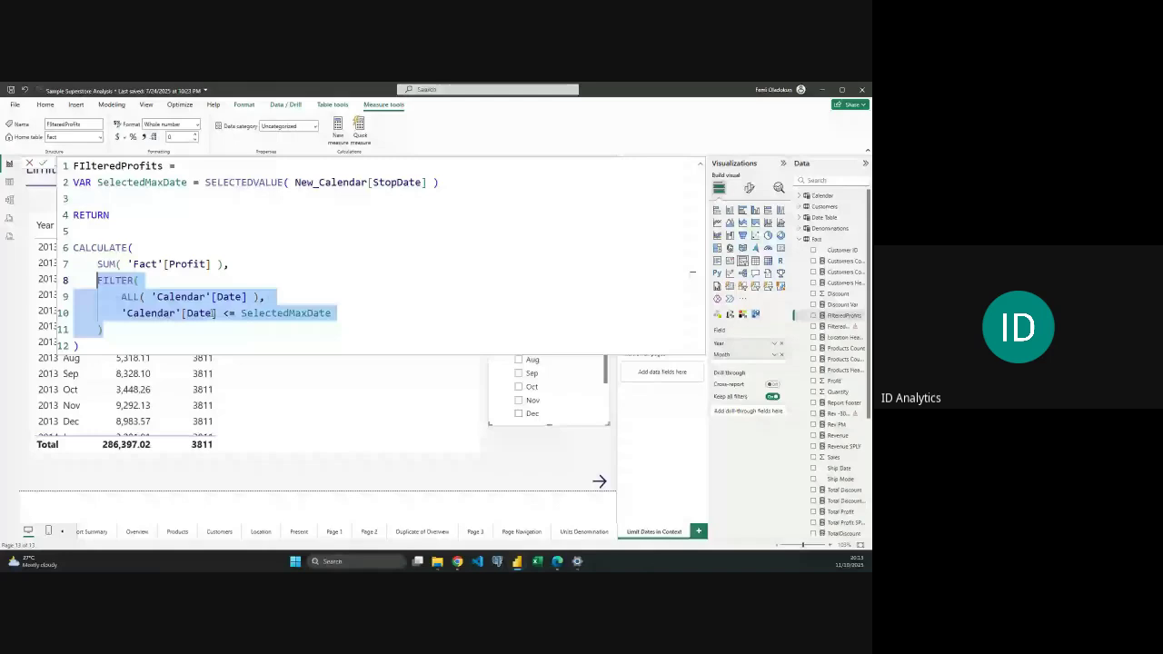
pyautogui.moveTo(219, 263); pyautogui.dragTo(144, 263)
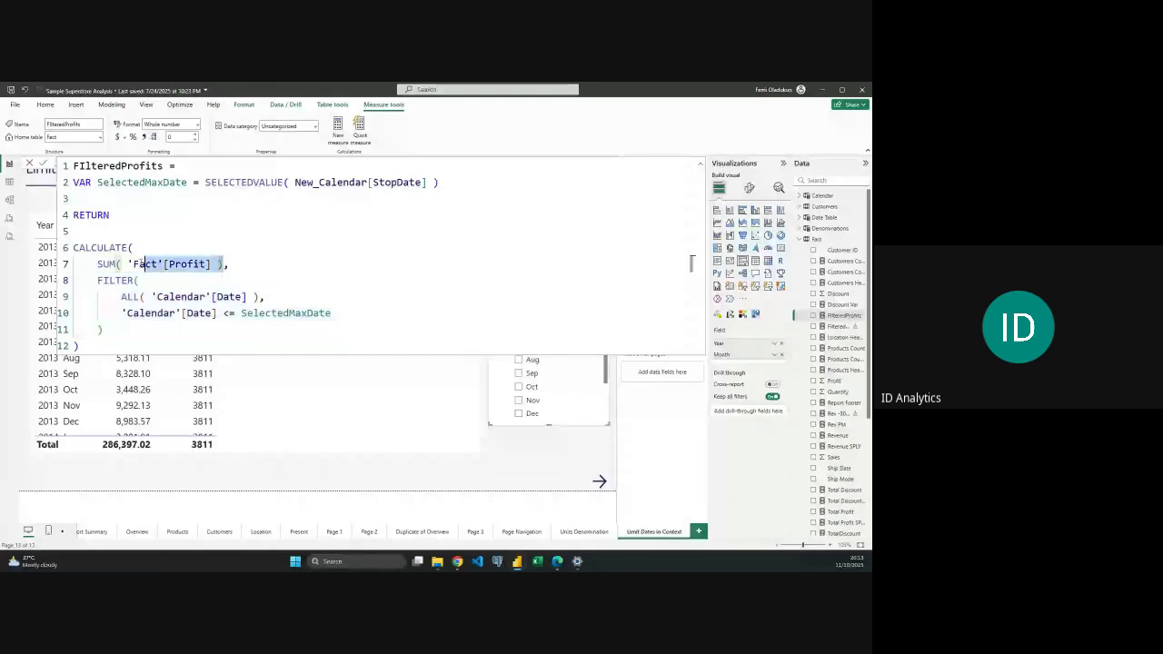
pyautogui.click(335, 312)
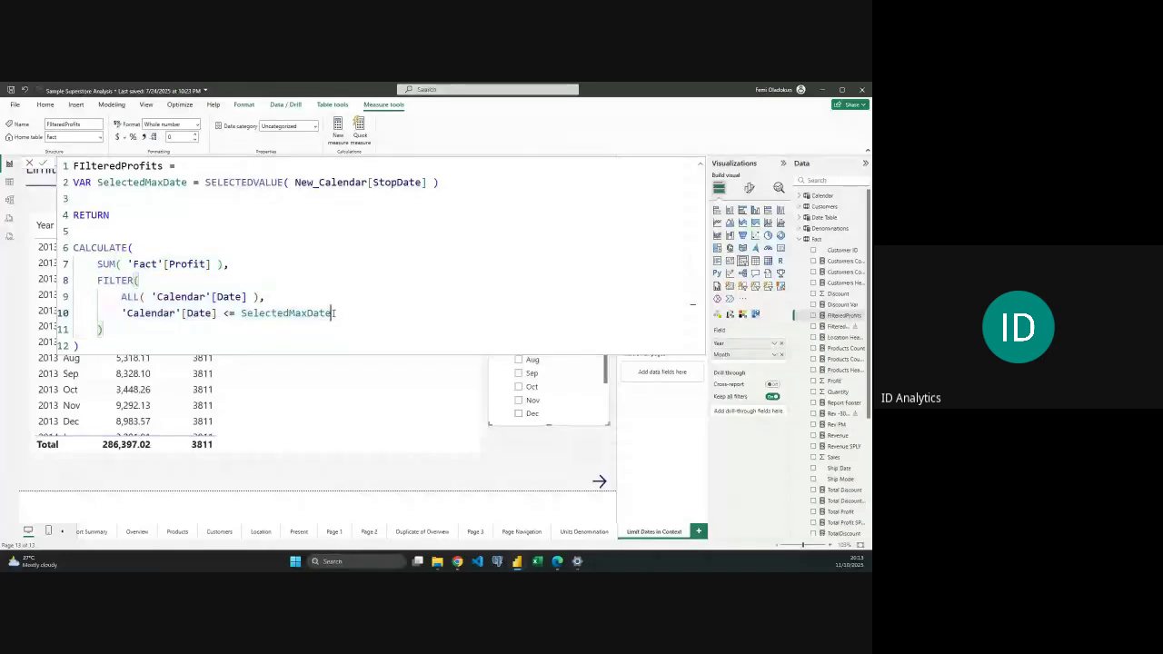
pyautogui.doubleClick(332, 313)
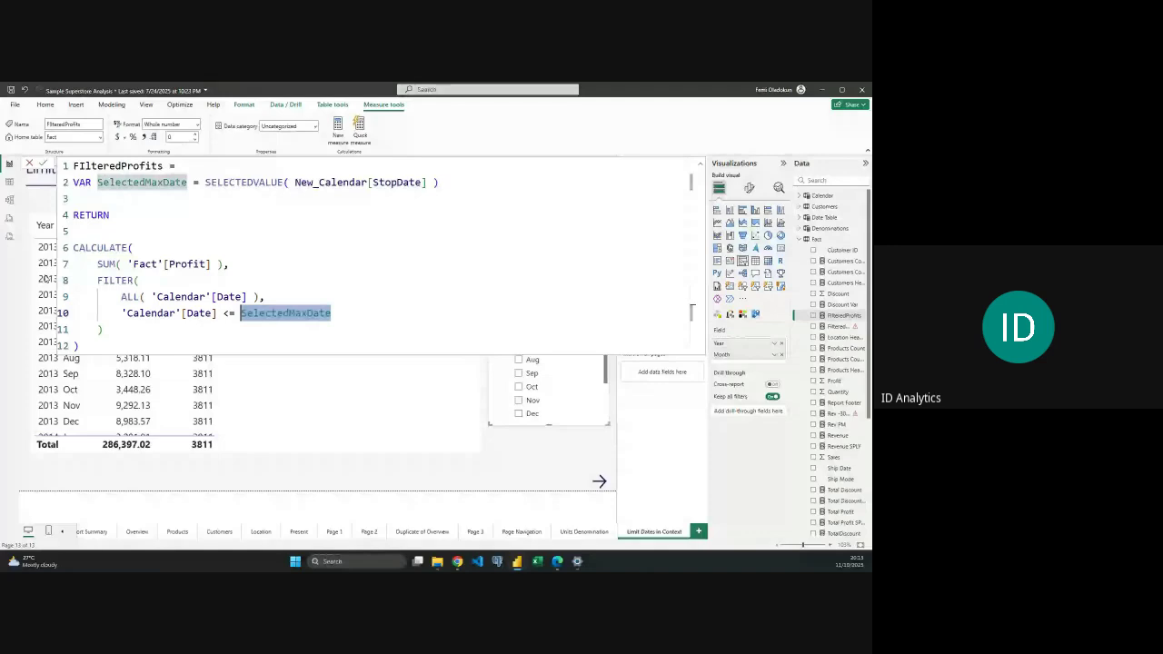
# Wrap the FILTER function of the FIlteredProfits measure in KEEPFILTERS, adding its closing parenthesis on a new line.
pyautogui.click(98, 280)
pyautogui.write('keep')
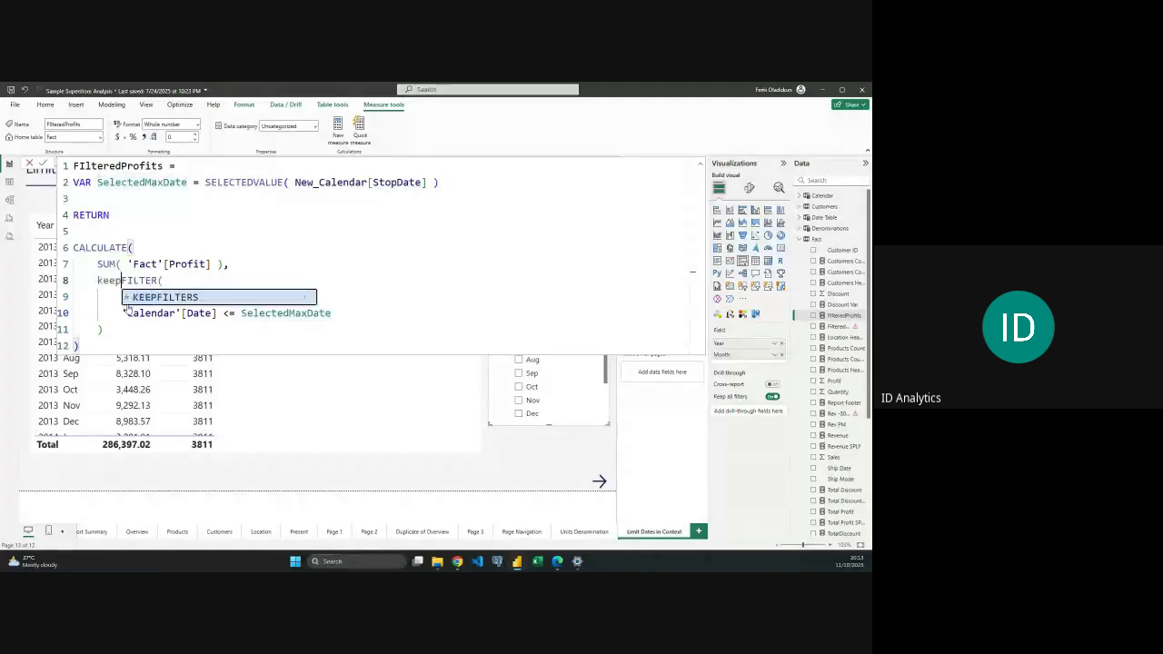
pyautogui.press('Tab')
pyautogui.press('Return')
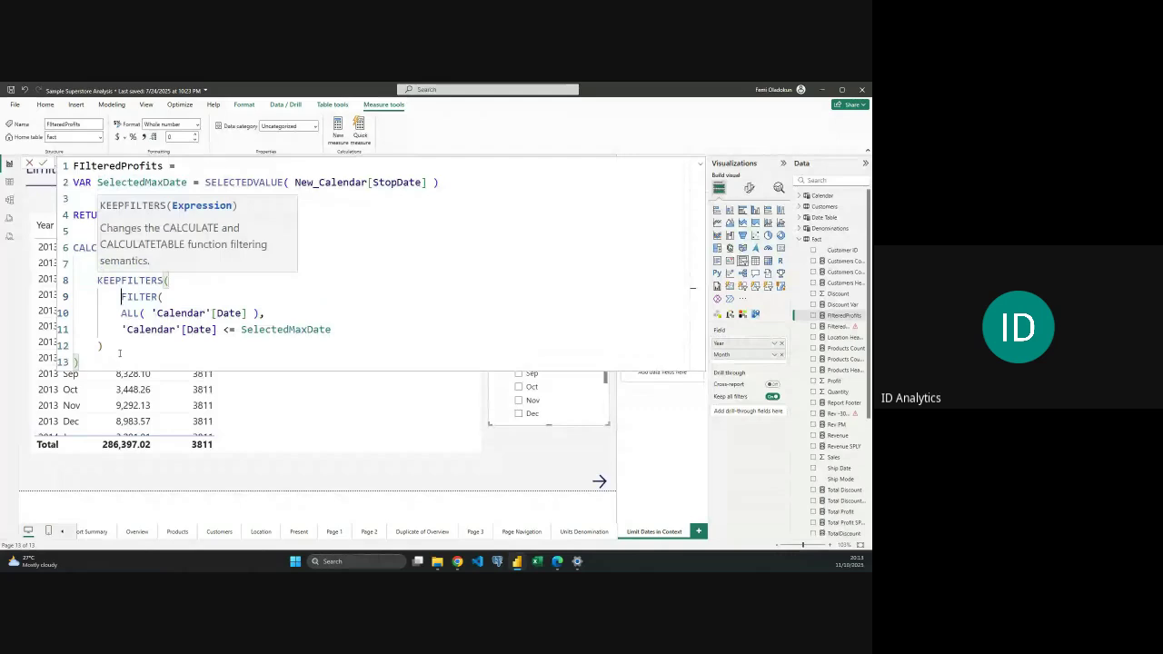
pyautogui.click(269, 346)
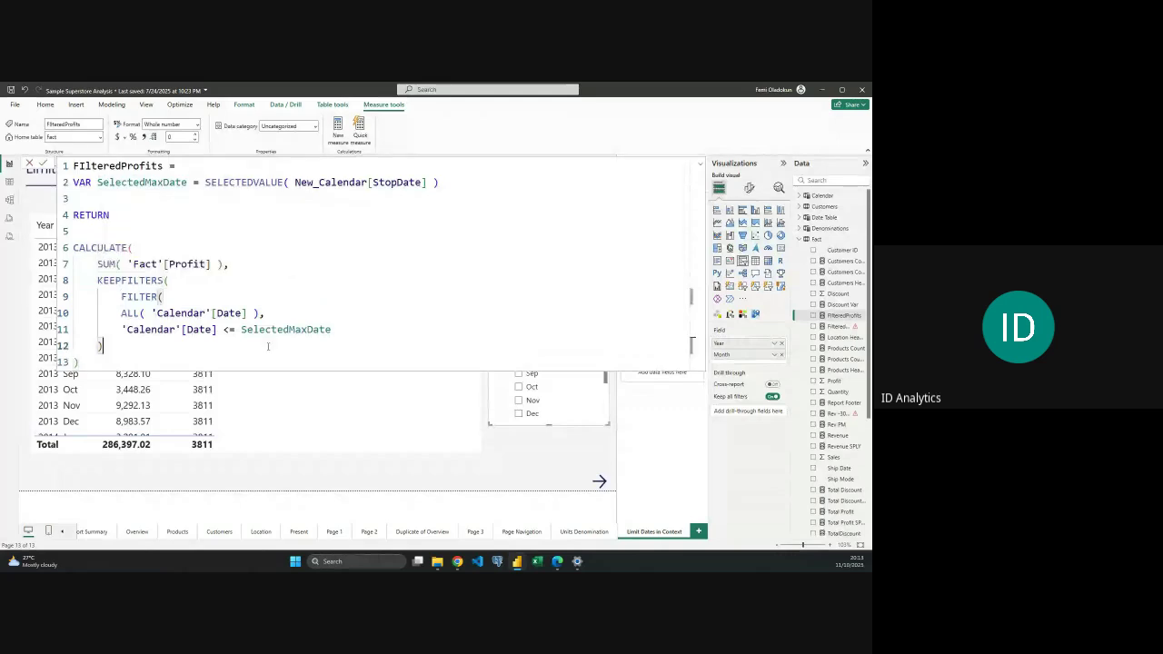
pyautogui.press('Return')
pyautogui.write(')')
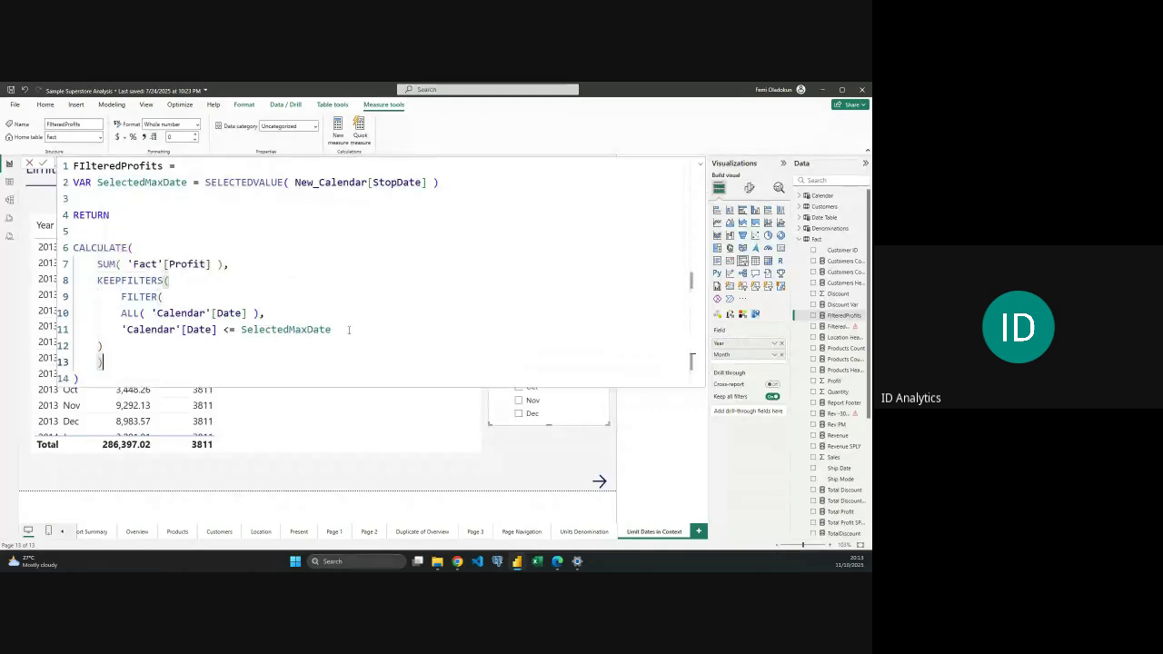
# Review the FILTER block inside KEEPFILTERS, commit the FIlteredProfits measure and close the formula editor.
pyautogui.moveTo(348, 330); pyautogui.dragTo(123, 297)
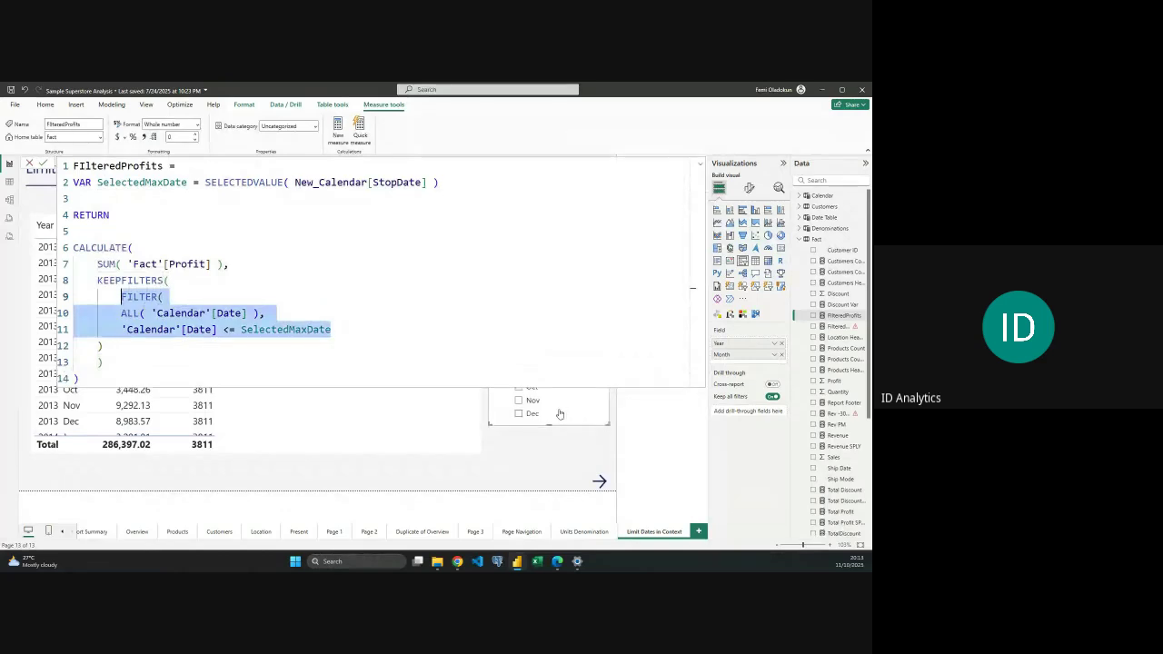
pyautogui.click(164, 296)
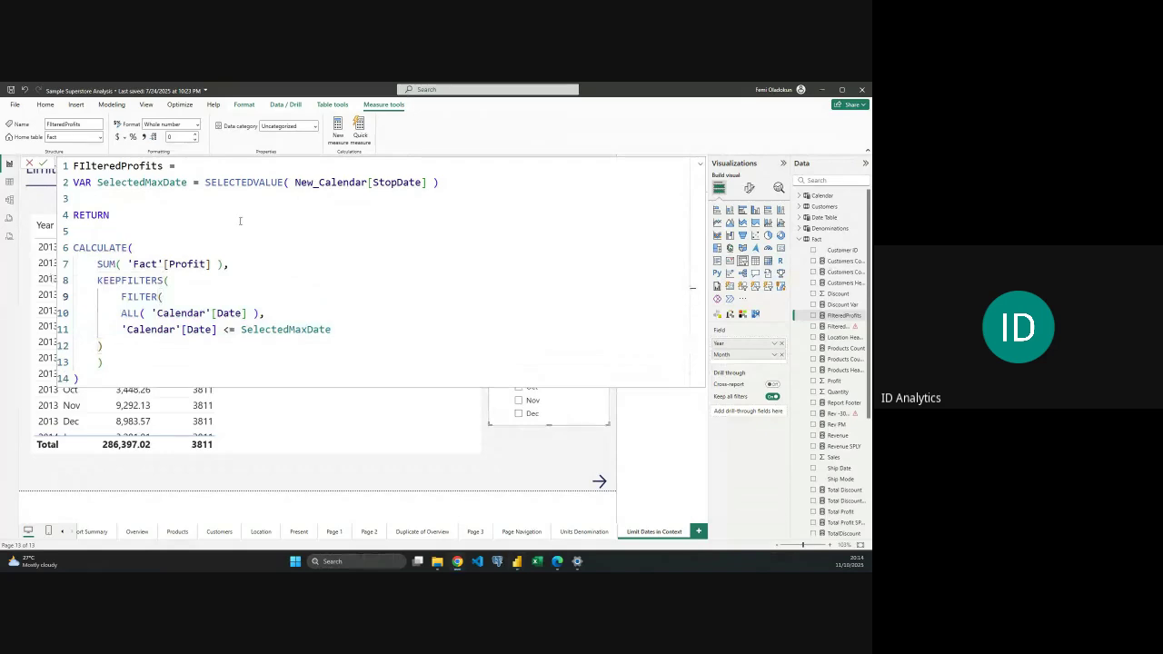
pyautogui.click(138, 360)
pyautogui.press('Return')
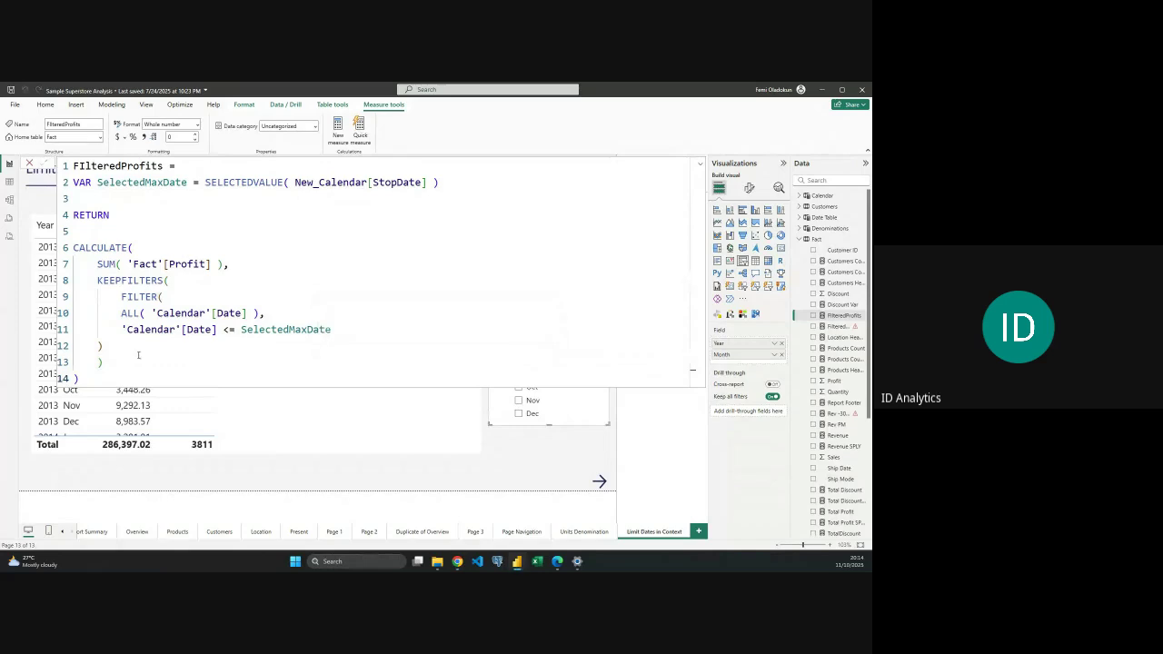
pyautogui.click(30, 163)
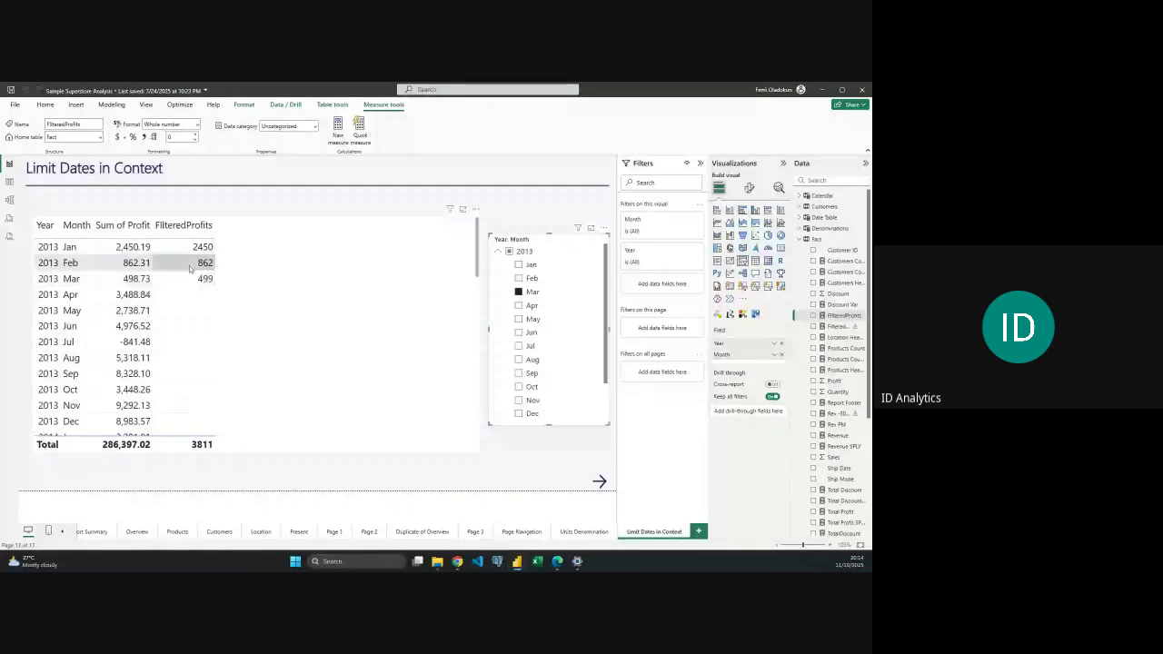
# Test the measure with Jul and Oct 2013 in the Year-Month slicer, and remove Sum of Profit from the table.
pyautogui.click(519, 346)
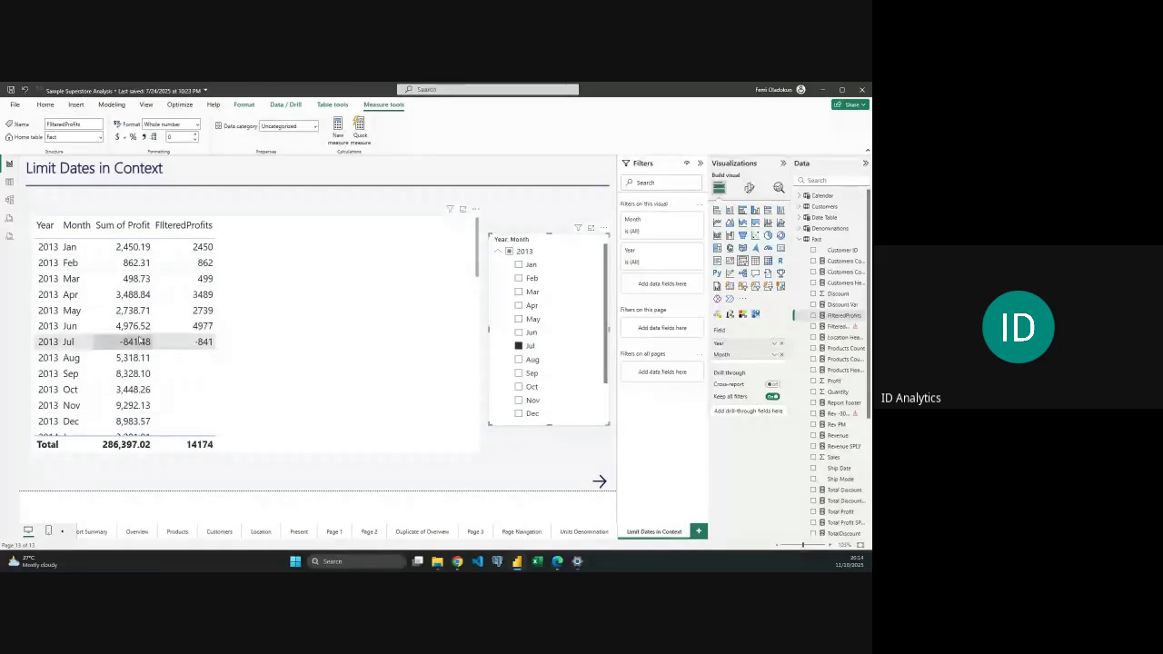
pyautogui.click(519, 387)
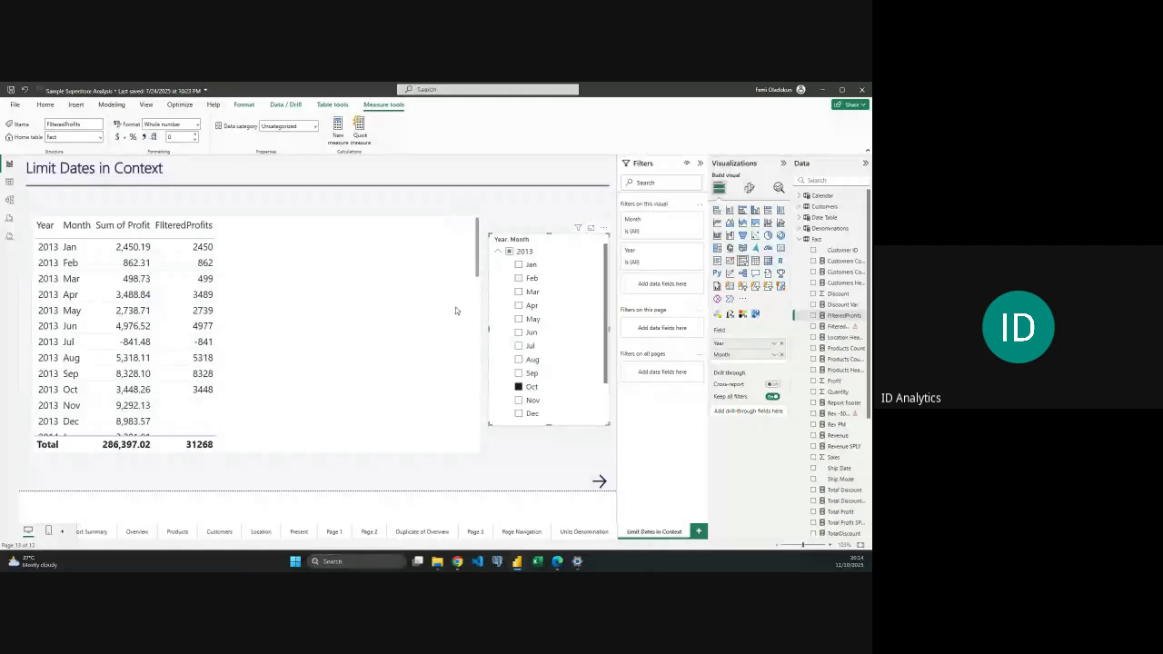
pyautogui.click(258, 301)
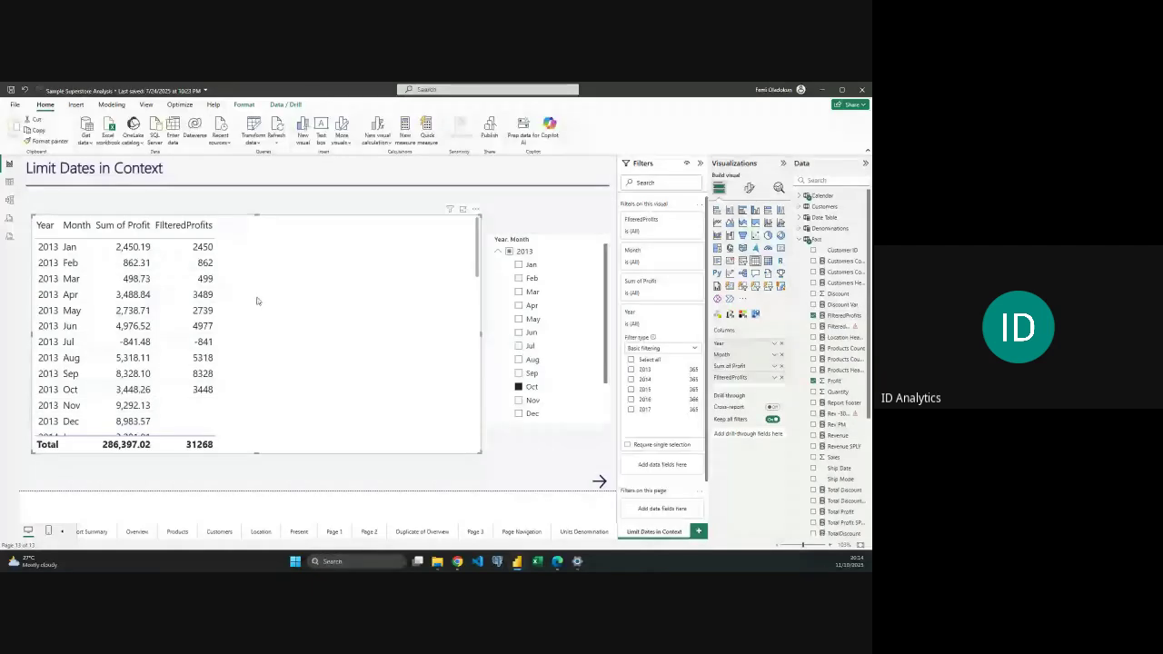
pyautogui.click(781, 366)
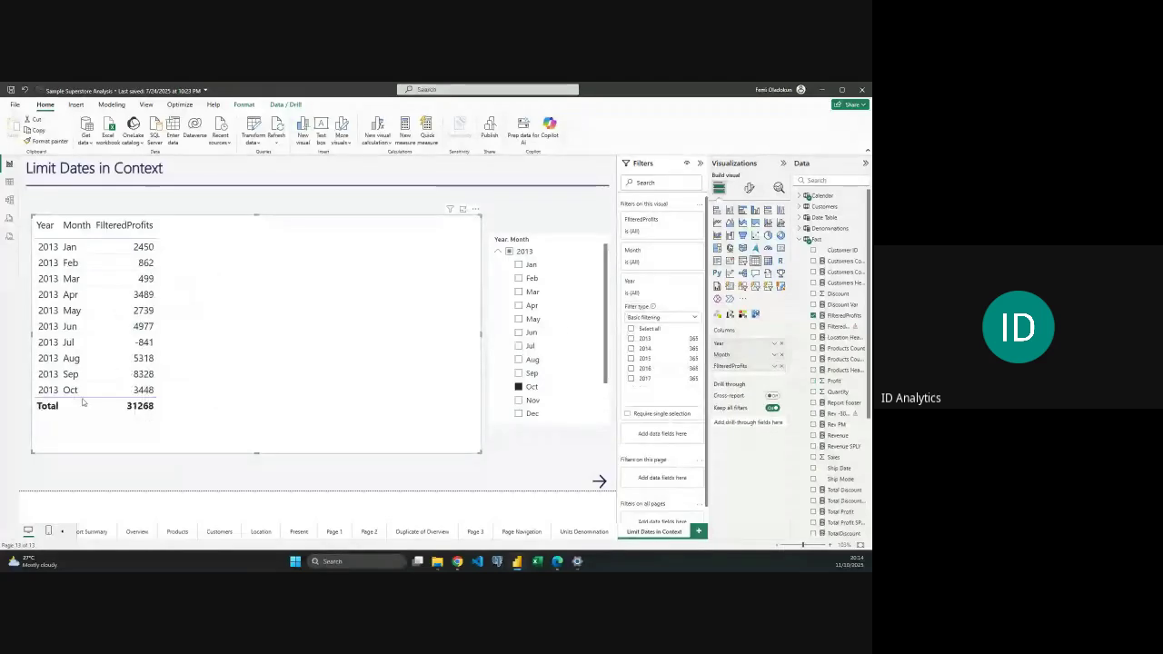
# Try other slicer months up to Aug 2013, and change the table to a line chart with Month under Year on the X-axis.
pyautogui.click(520, 291)
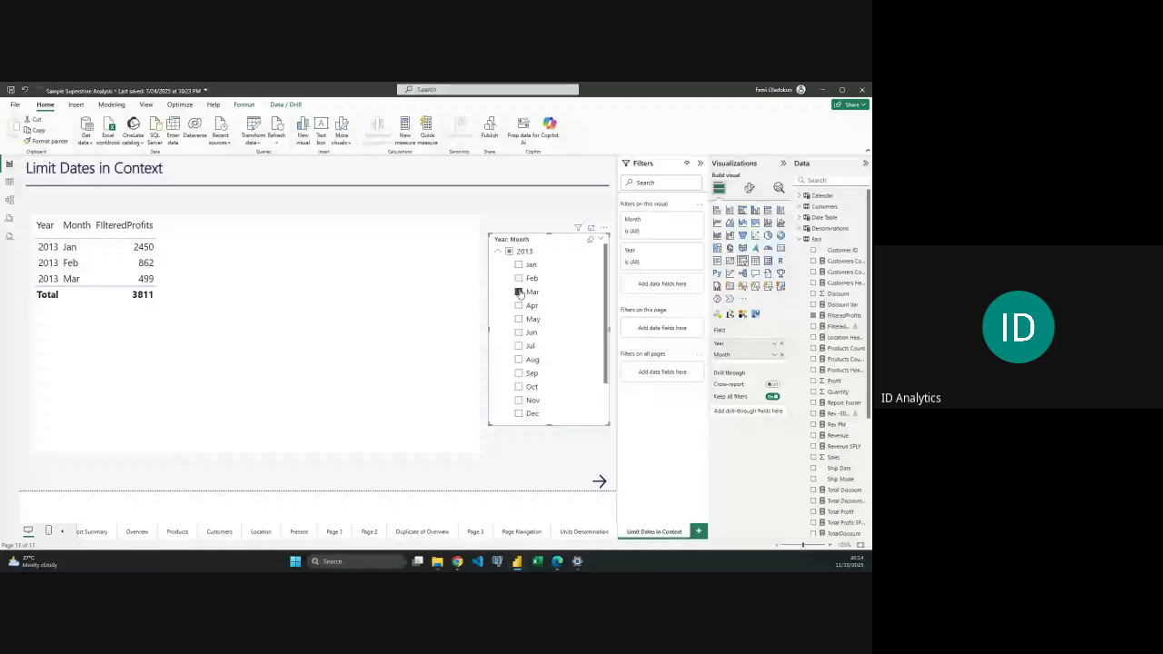
pyautogui.click(519, 319)
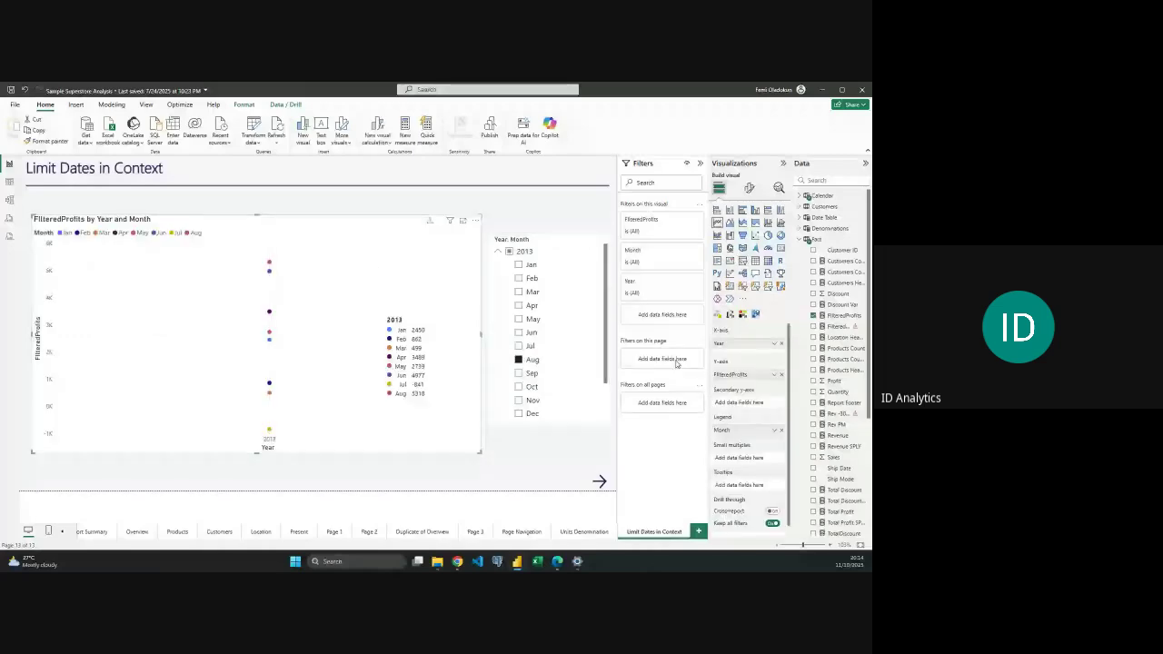
pyautogui.moveTo(722, 430); pyautogui.dragTo(732, 353)
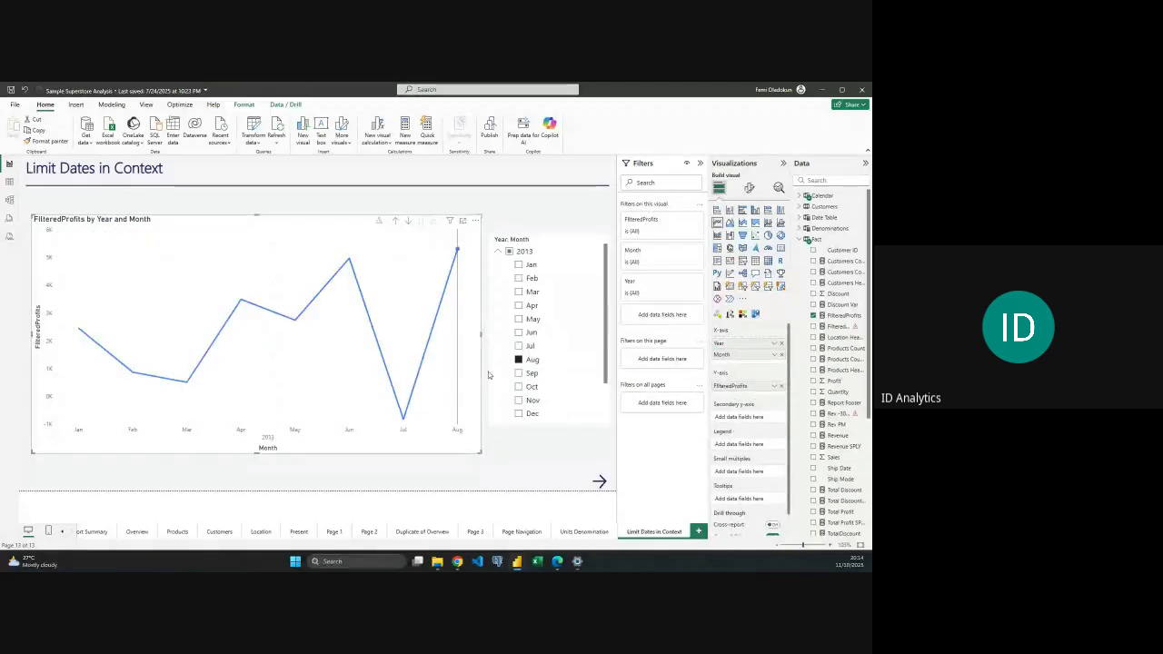
# Check how the FIlteredProfits line chart responds to the slicer months Mar, Apr, Jul, Oct, Mar and Jun 2013.
pyautogui.click(519, 292)
pyautogui.click(520, 307)
pyautogui.click(519, 346)
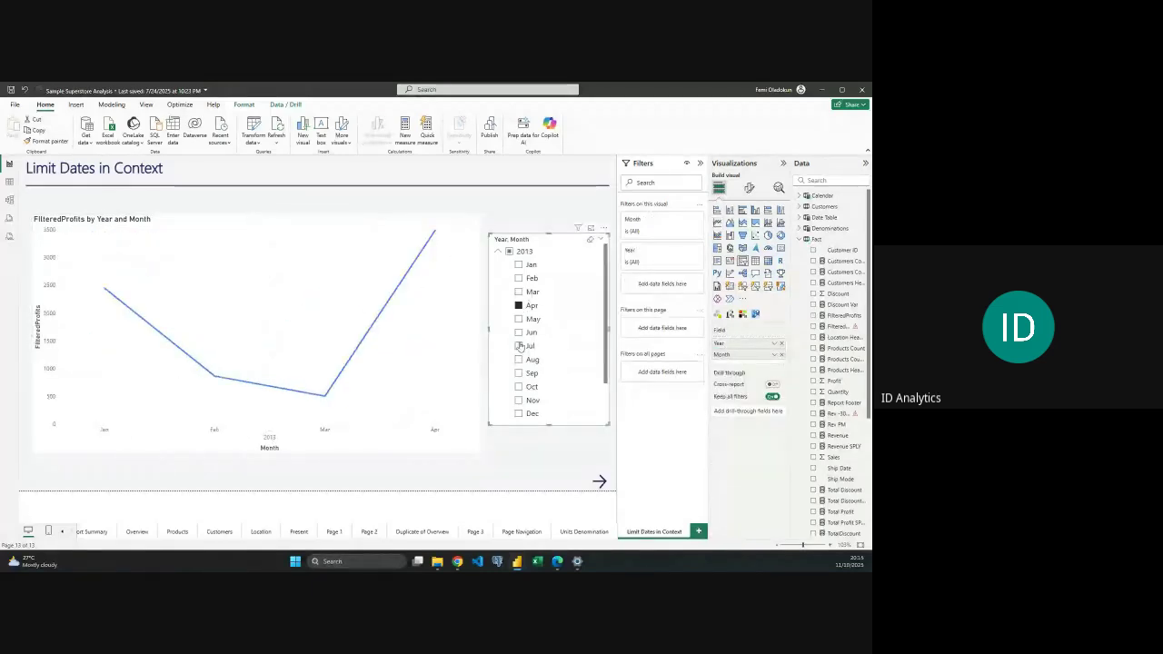
pyautogui.click(519, 388)
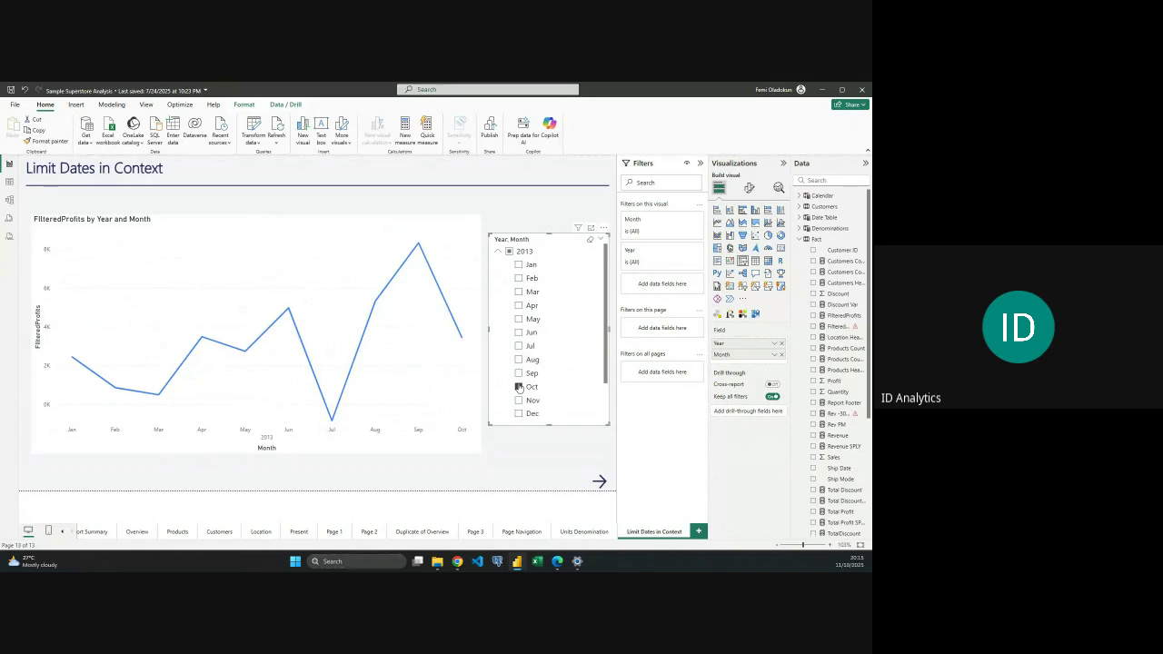
pyautogui.click(518, 292)
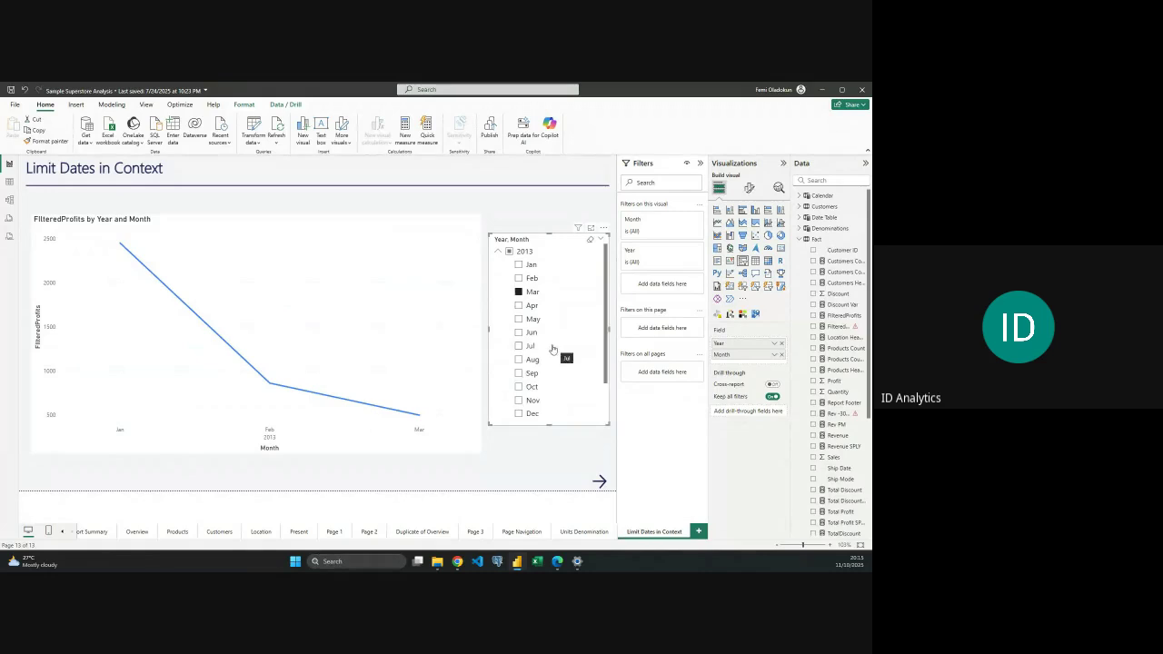
pyautogui.click(519, 333)
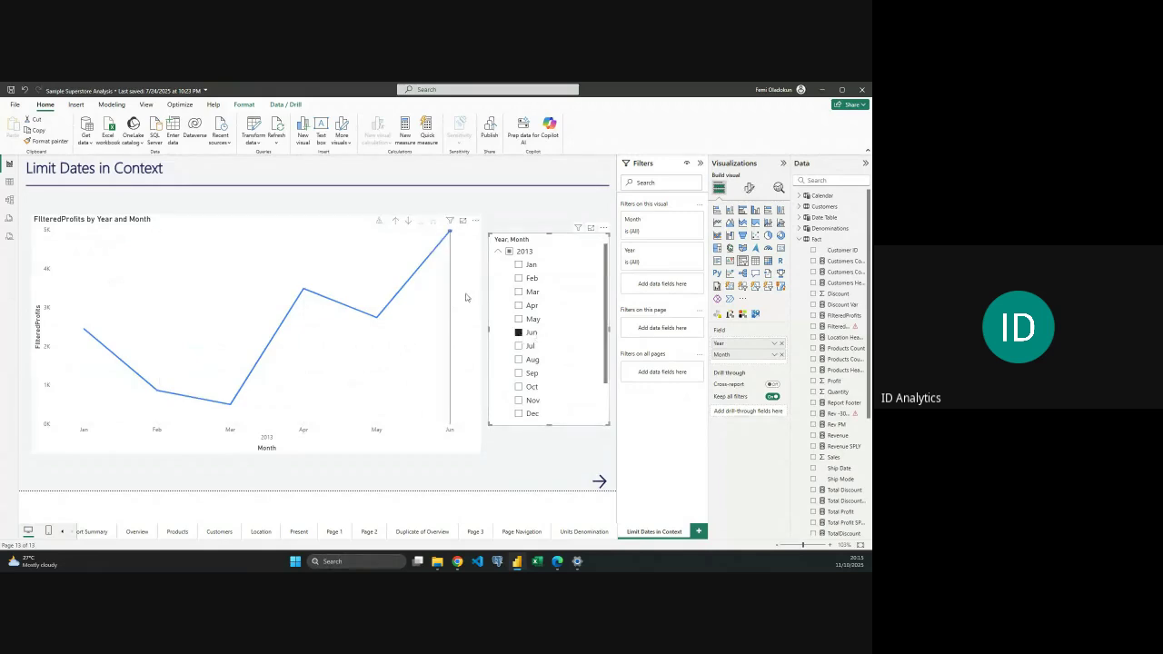
pyautogui.moveTo(471, 288)
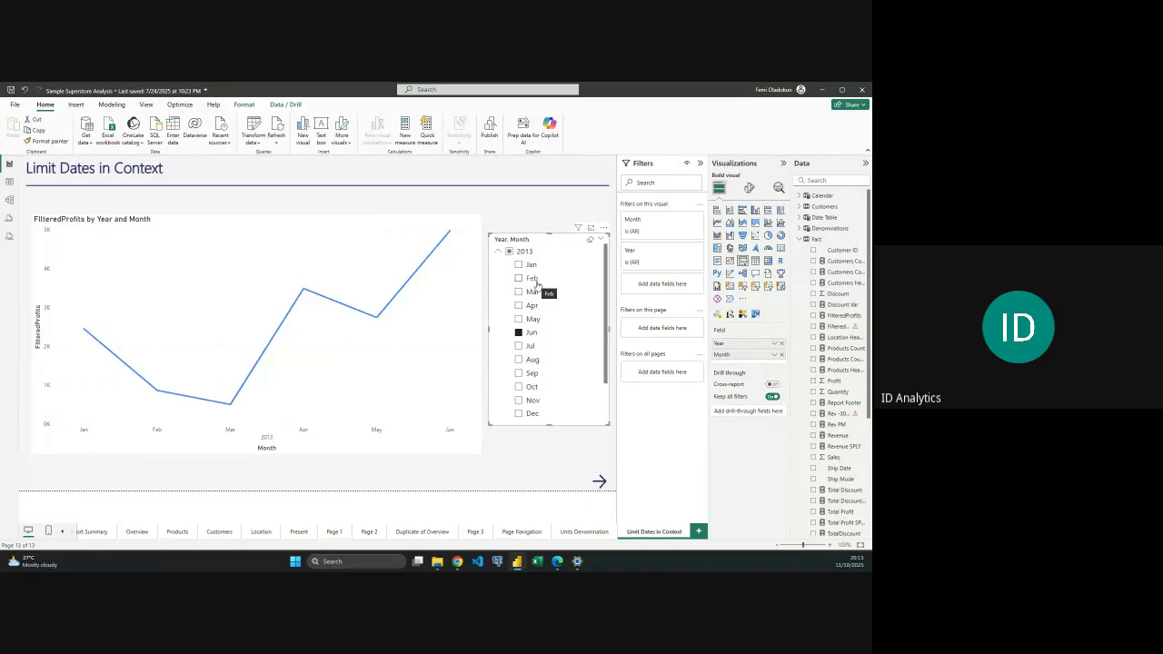
pyautogui.moveTo(309, 295)
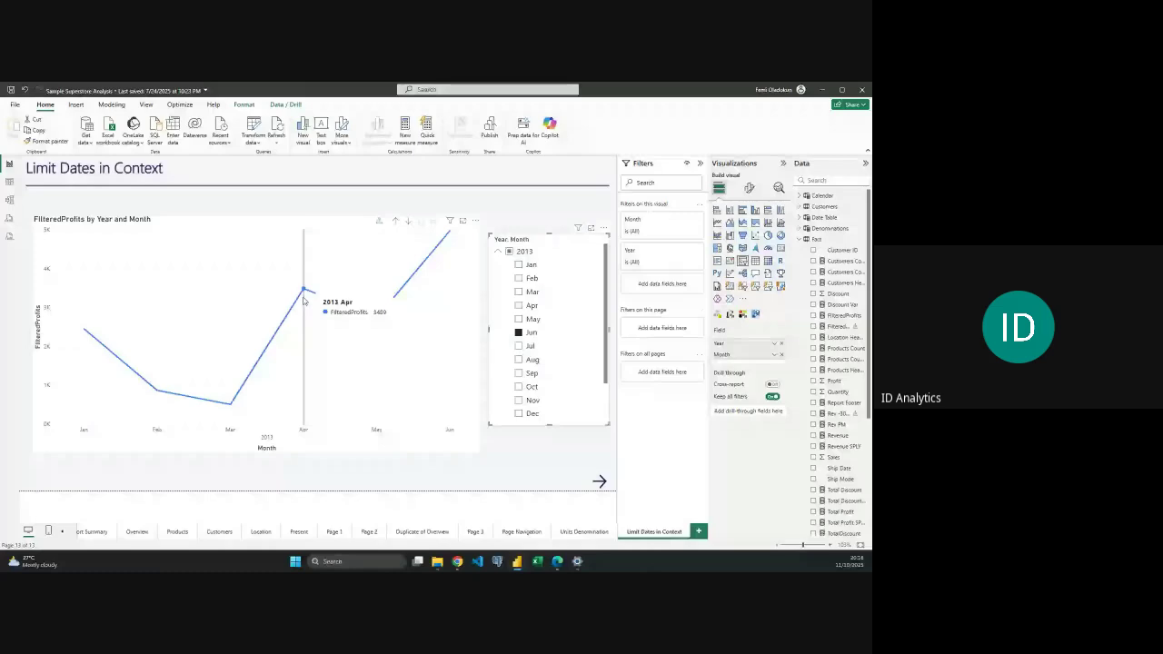
# Convert the FIlteredProfits line chart back to a table.
pyautogui.click(471, 248)
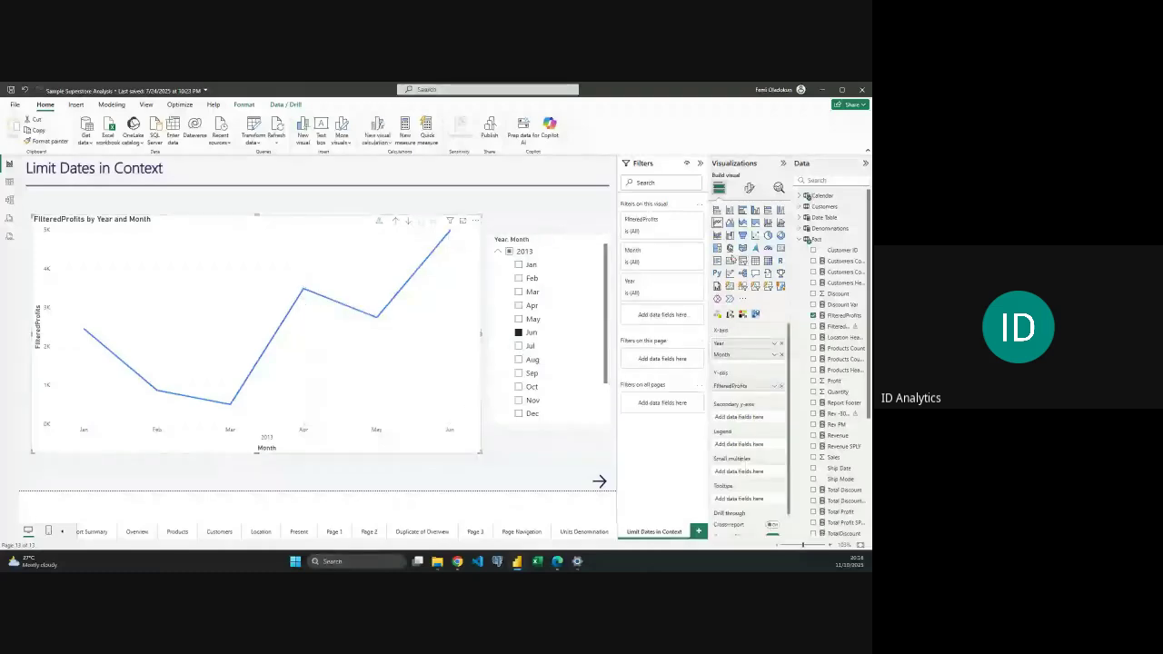
pyautogui.click(755, 260)
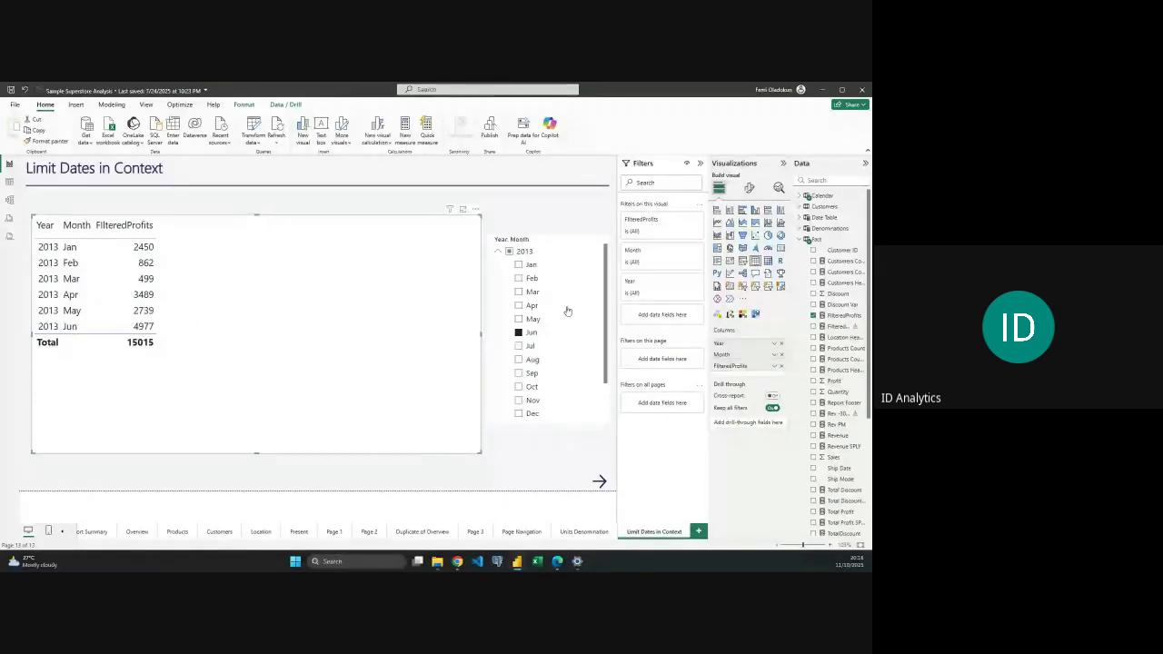
# Create a new measure named Period Check in the Fact table and start its definition on a new line.
pyautogui.rightClick(845, 257)
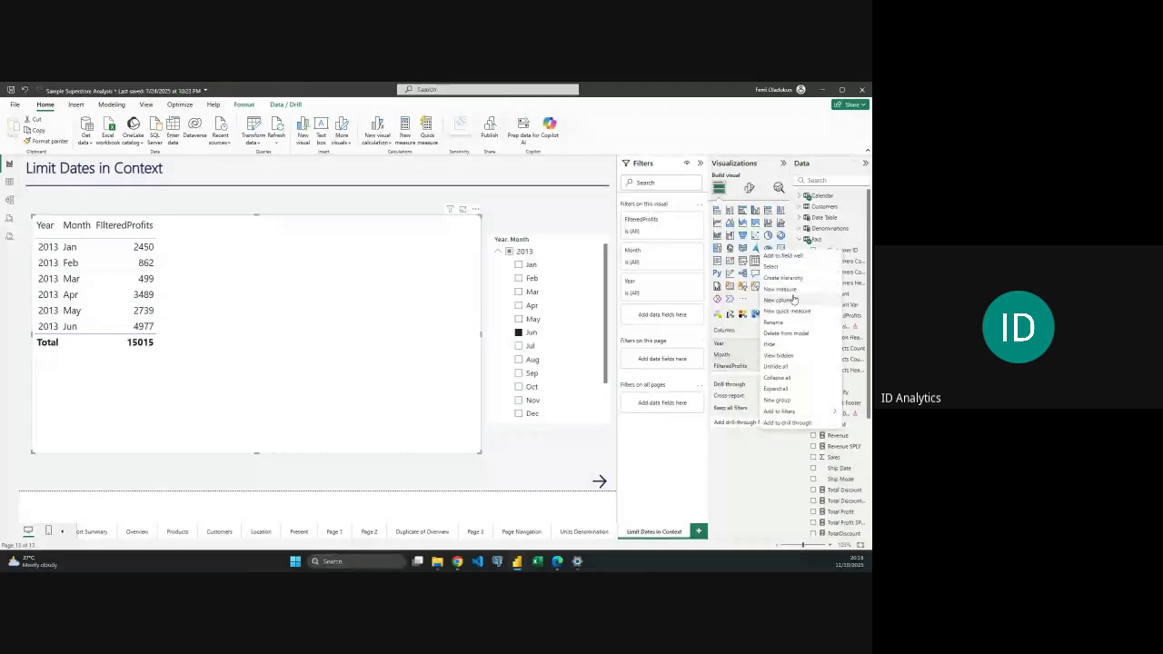
pyautogui.click(793, 290)
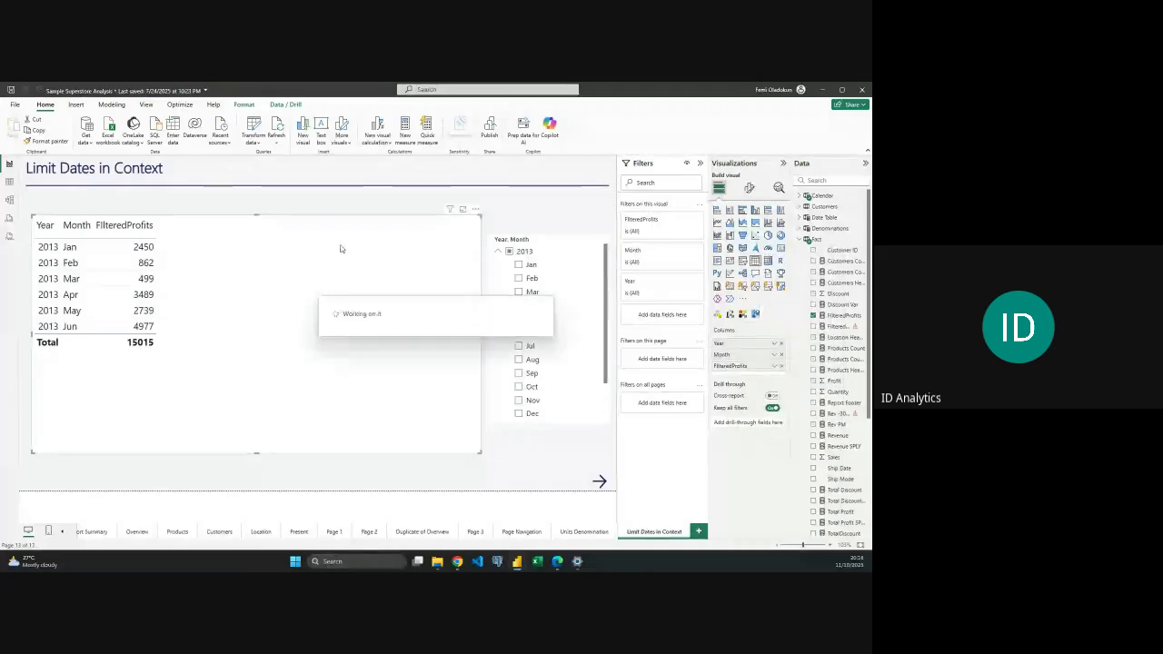
pyautogui.write('Pe')
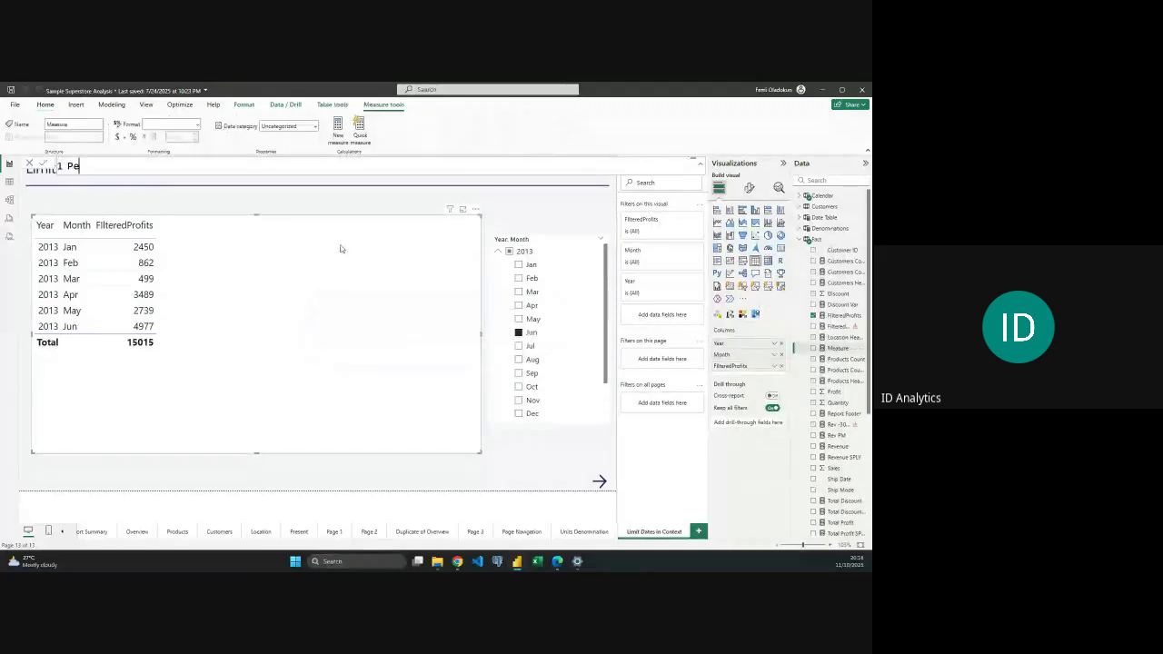
pyautogui.write('riod Check =')
pyautogui.hotkey('shift', 'Return')
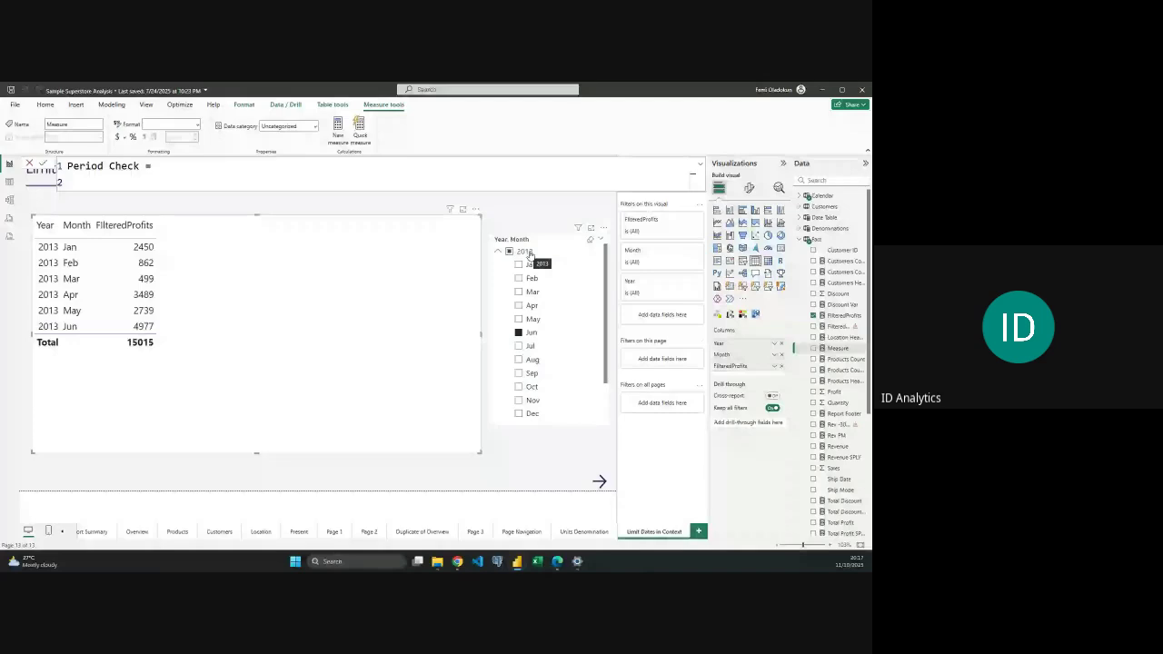
# Define the variable SYear in Period Check as SELECTEDVALUE( New_Calendar[Year] ).
pyautogui.write('VAR SYear = s')
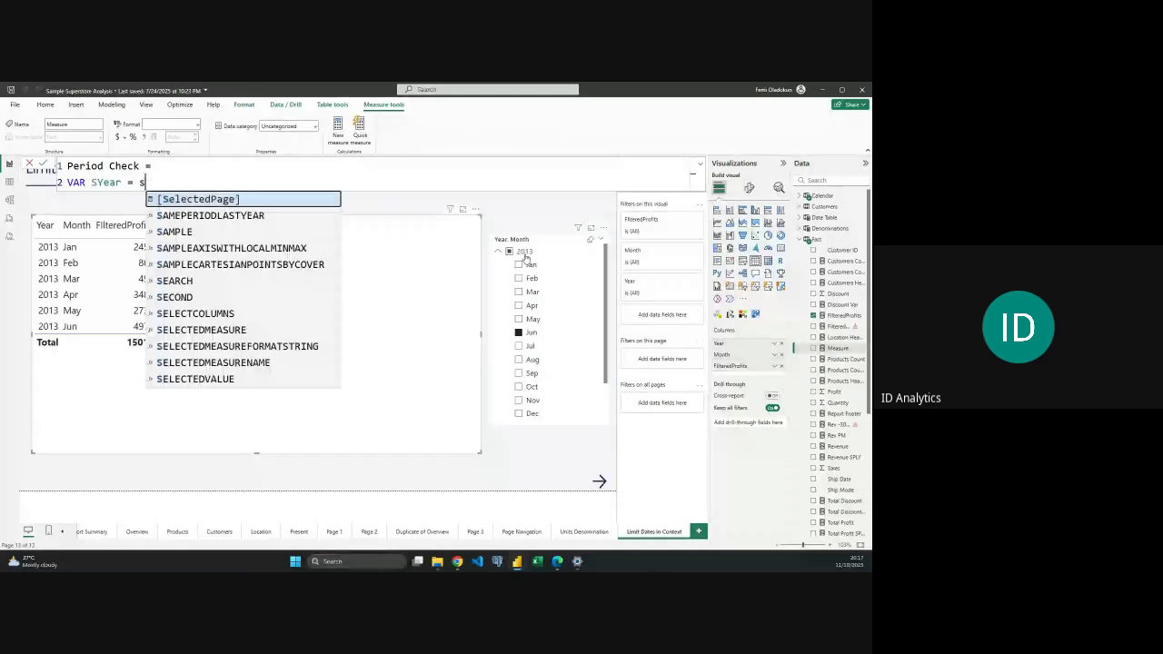
pyautogui.write('elected')
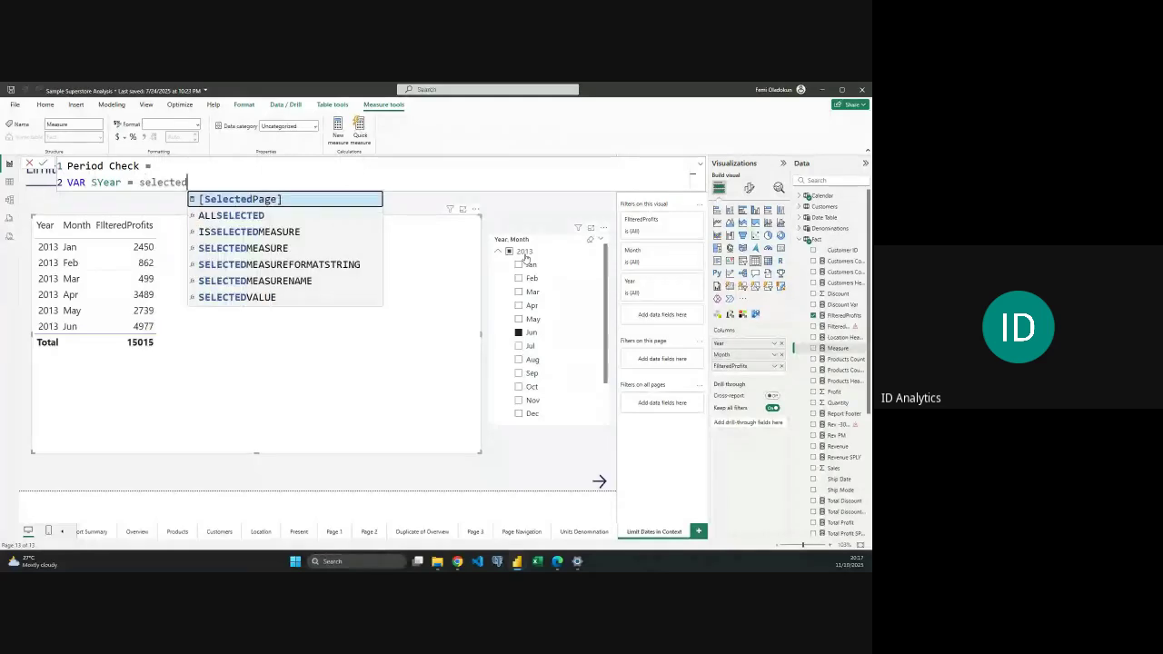
pyautogui.write('v')
pyautogui.press('Tab')
pyautogui.write('yea')
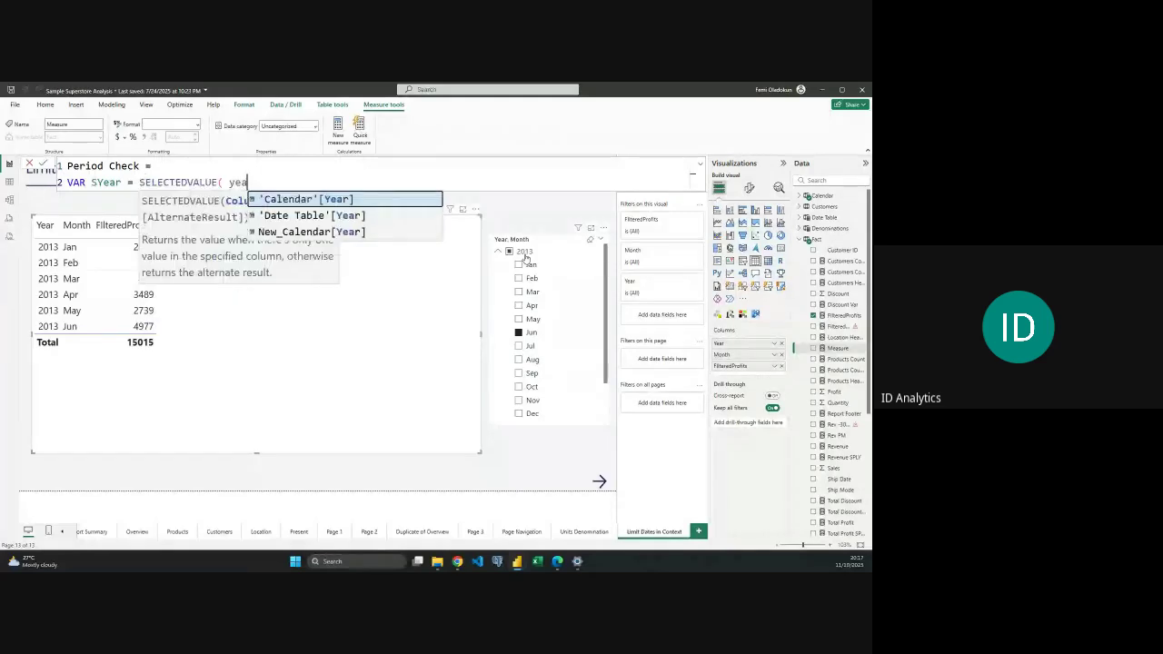
pyautogui.press('Down')
pyautogui.press('Down')
pyautogui.press('Tab')
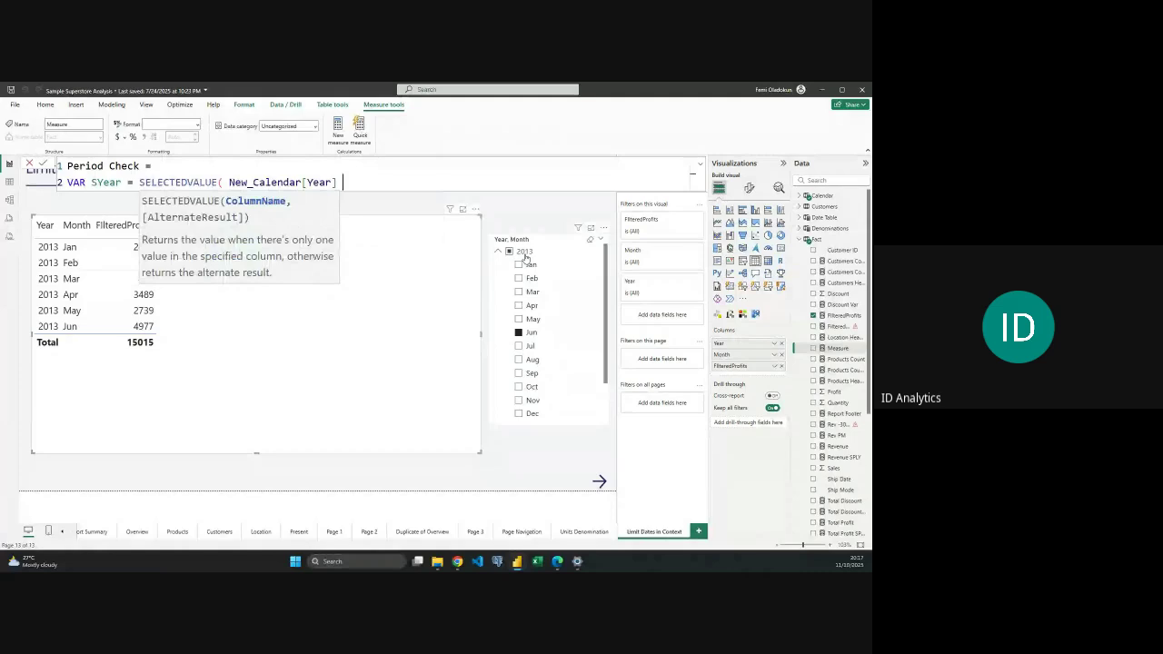
pyautogui.write(')')
# Define the variable SMonth in Period Check as SELECTEDVALUE( New_Calendar[Month] ).
pyautogui.hotkey('shift', 'Return')
pyautogui.write('VAR SMonth =')
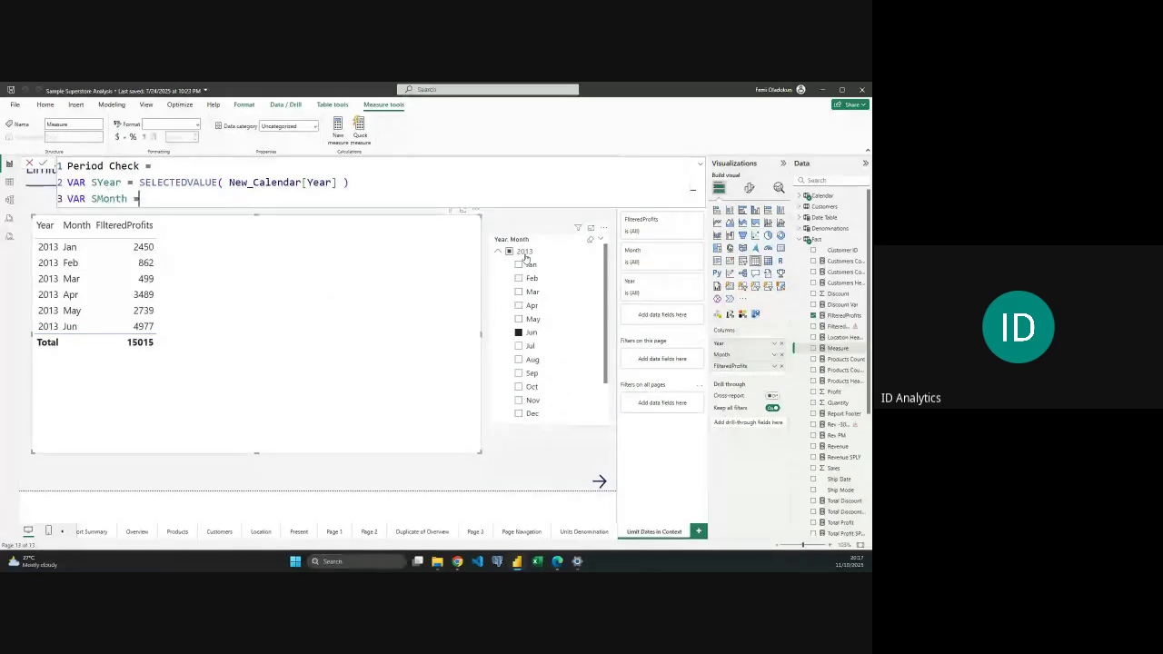
pyautogui.write(' selected')
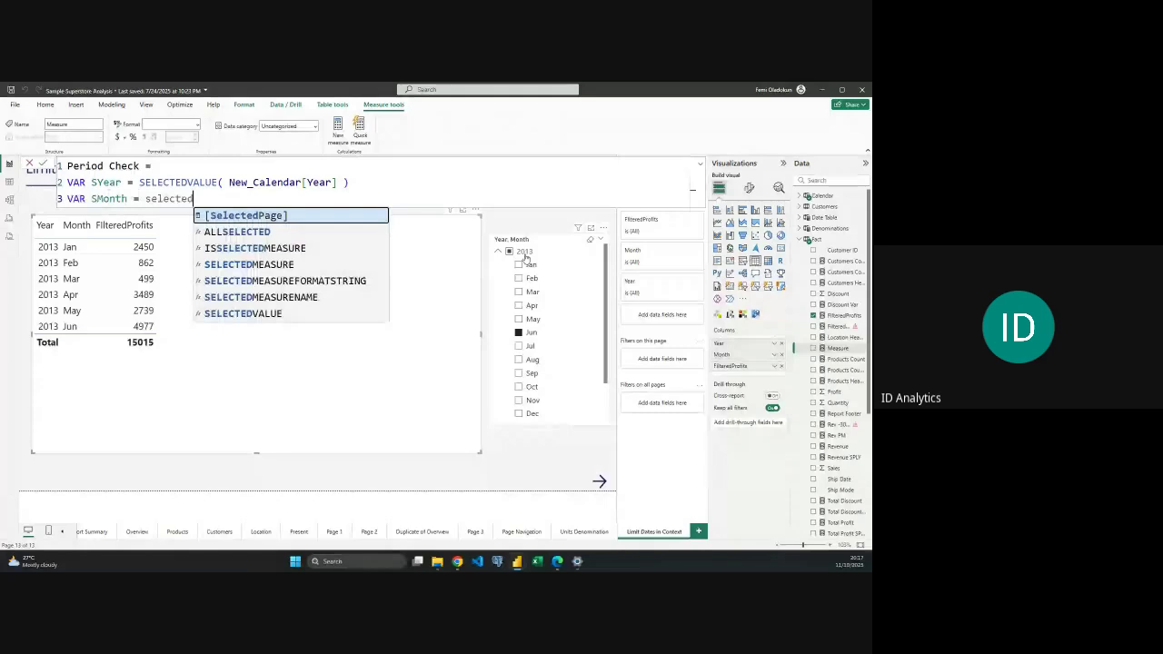
pyautogui.write('VALUE( mon')
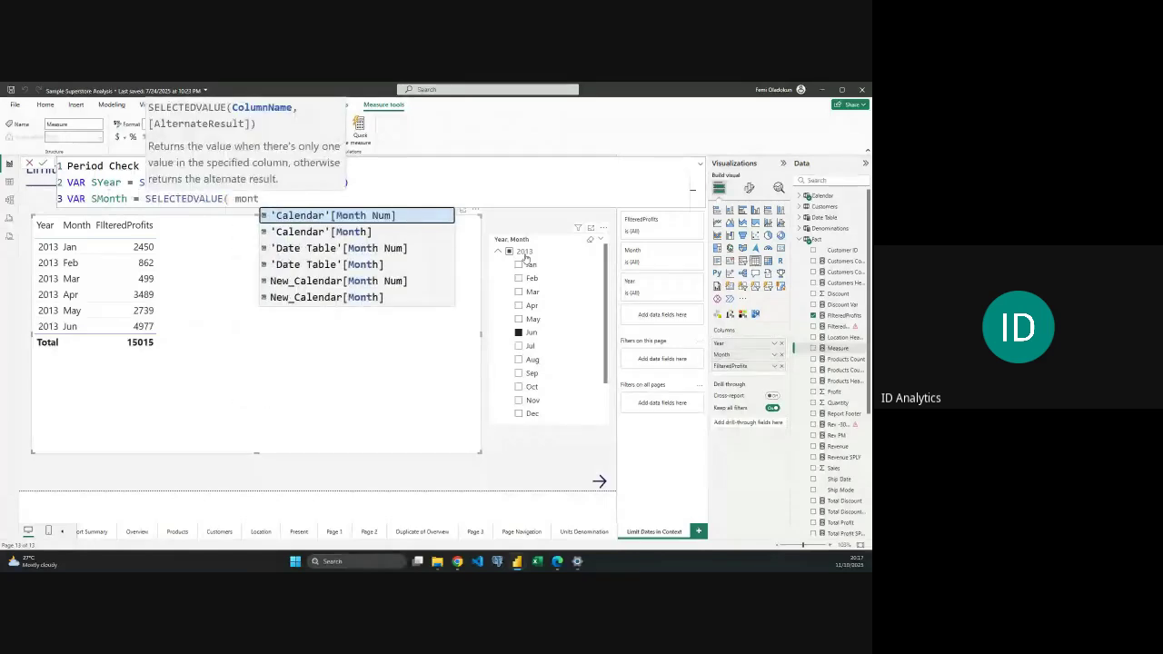
pyautogui.press('Up')
pyautogui.press('Tab')
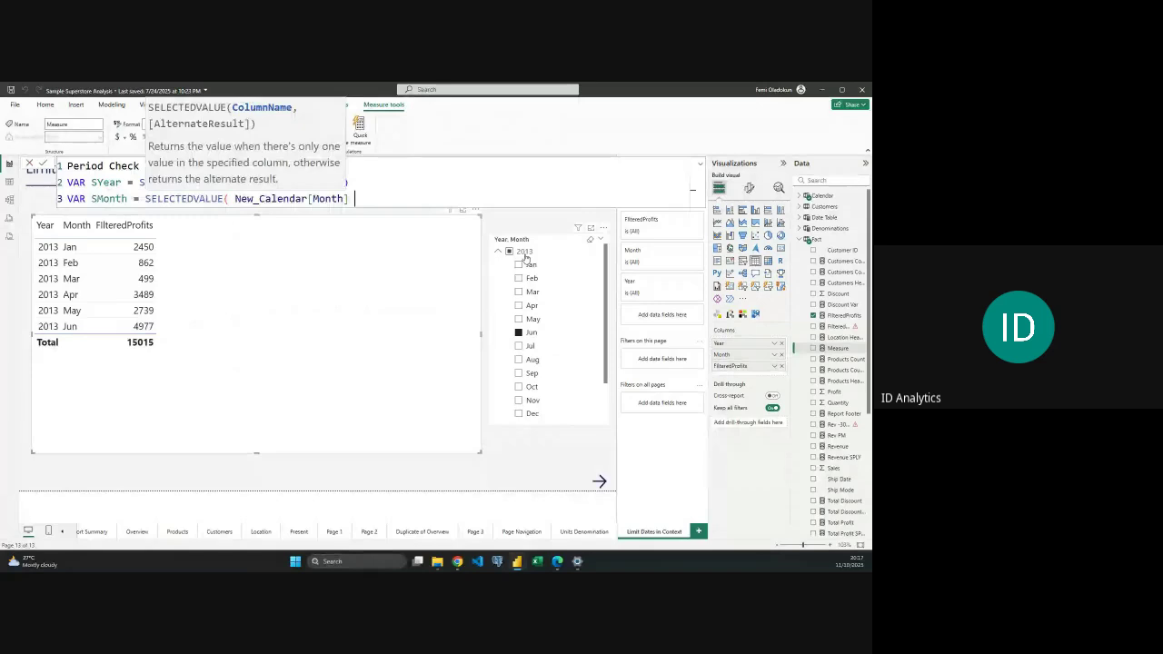
pyautogui.write(')')
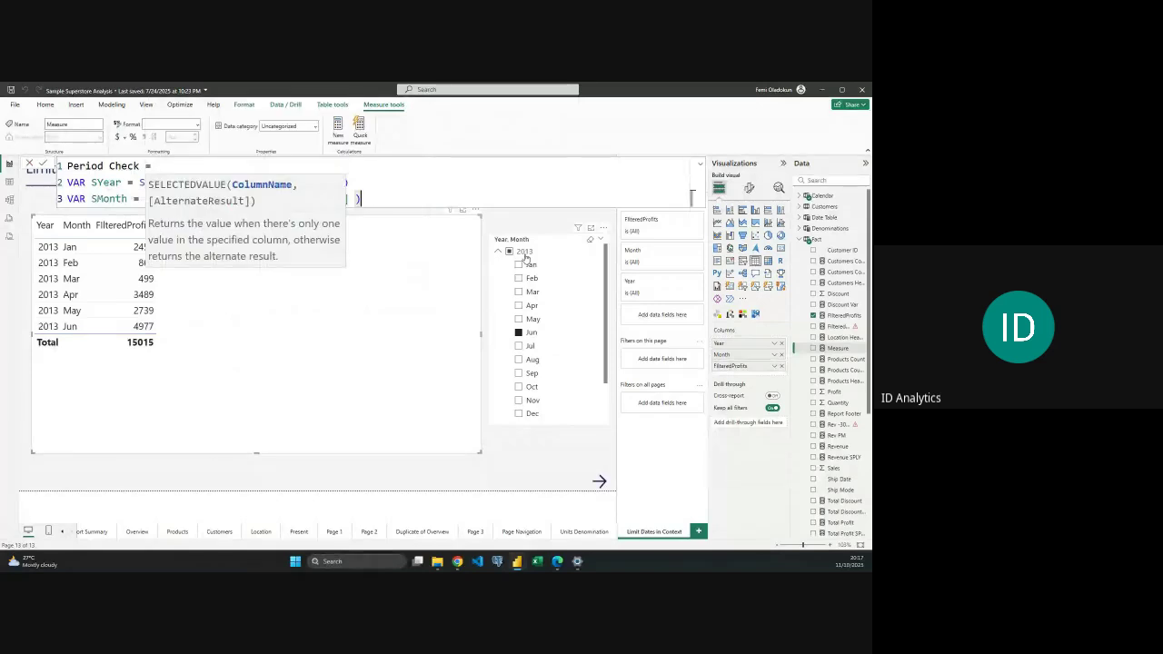
pyautogui.hotkey('shift', 'Return')
# Make Period Check return SYear & "-" & SMonth and commit the measure.
pyautogui.hotkey('shift', 'Return')
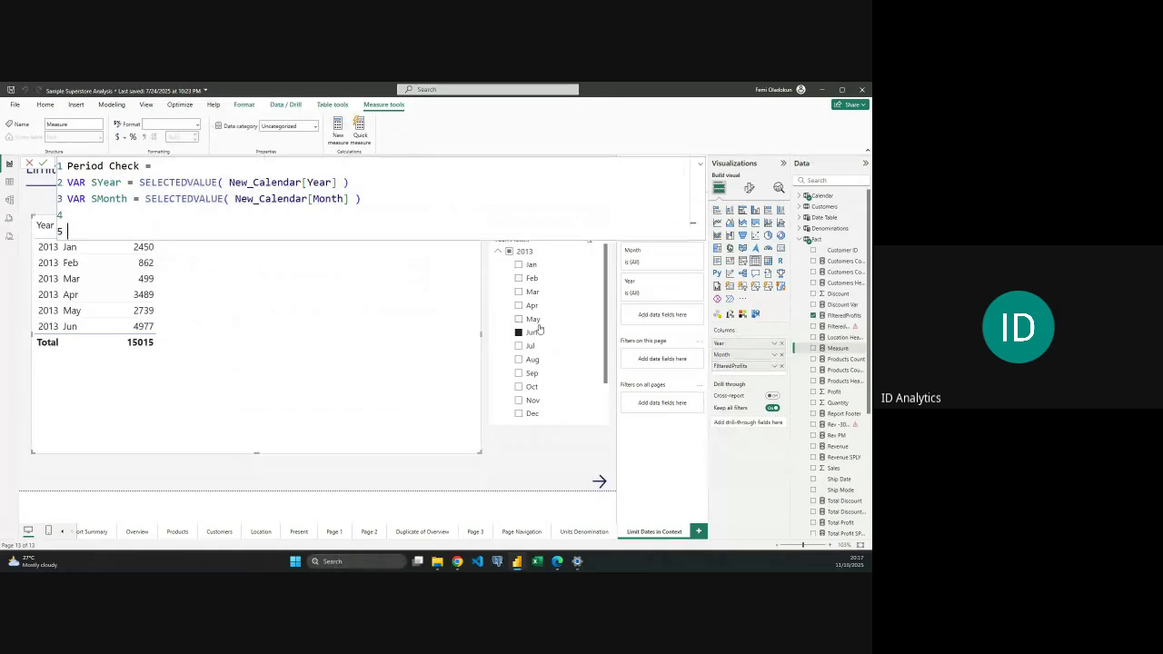
pyautogui.write('RETURN')
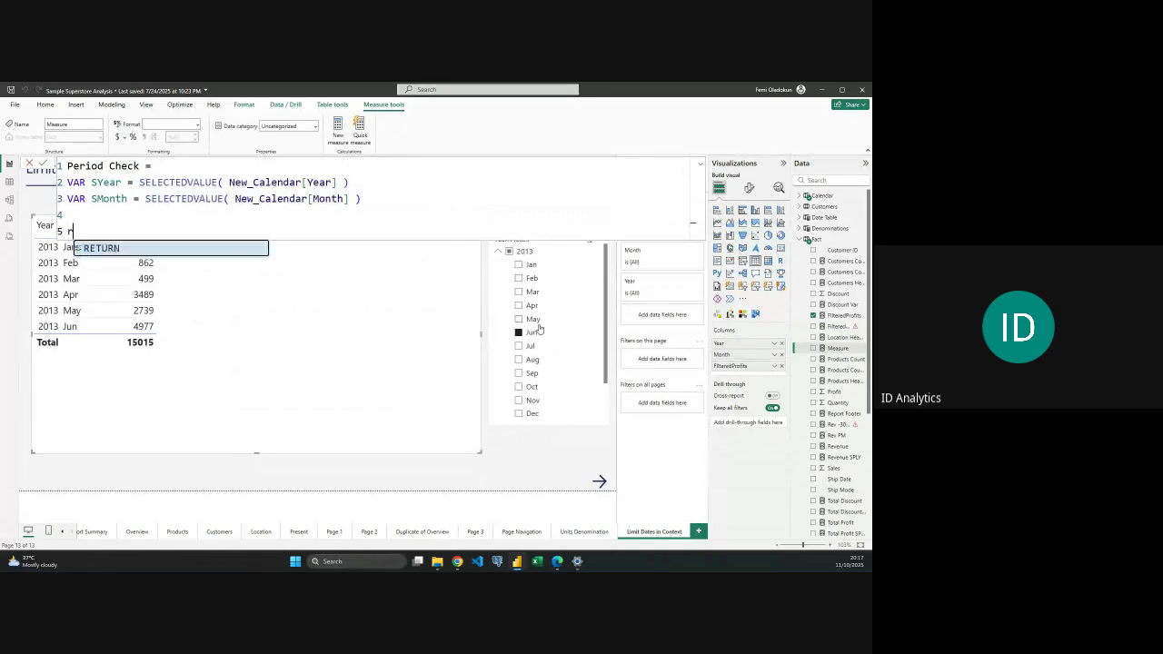
pyautogui.hotkey('shift', 'Return')
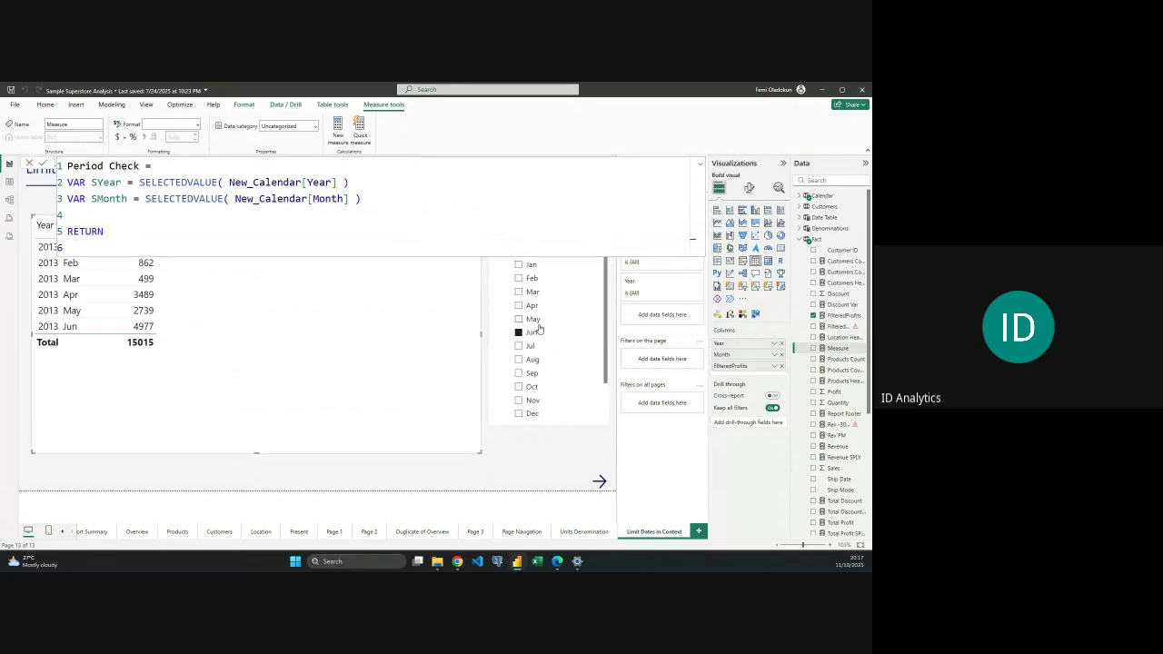
pyautogui.write('Sy')
pyautogui.press('Down')
pyautogui.press('Tab')
pyautogui.write('& "-"')
pyautogui.write(' Sm')
pyautogui.press('BackSpace')
pyautogui.press('BackSpace')
pyautogui.write('& s')
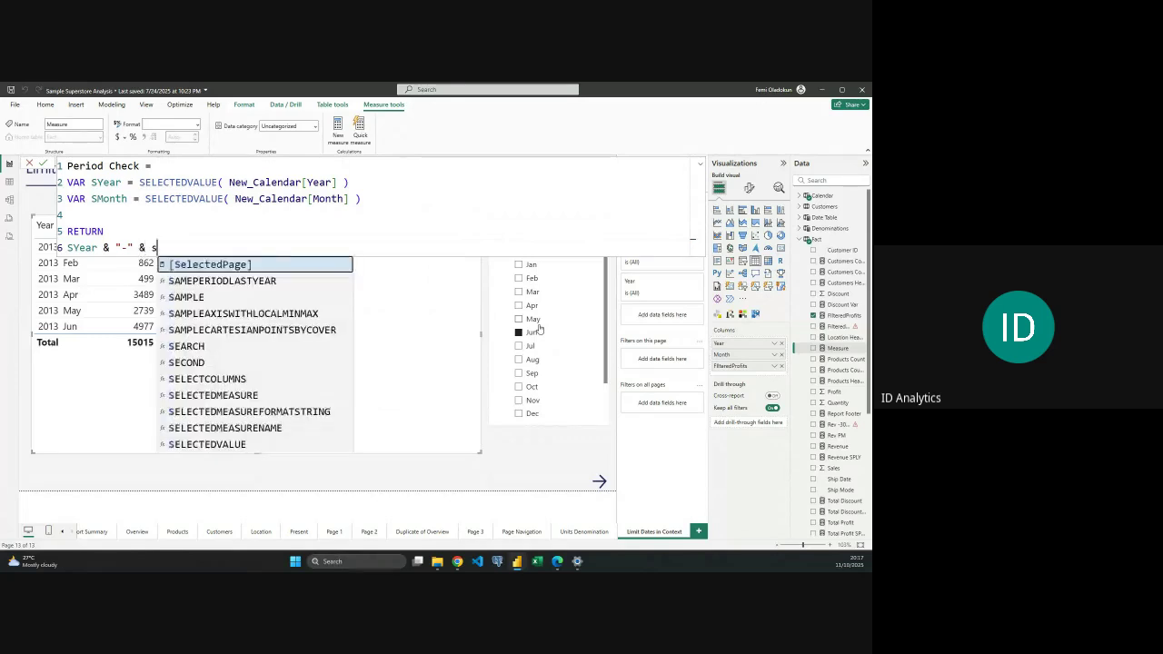
pyautogui.write('m')
pyautogui.press('Tab')
pyautogui.press('Return')
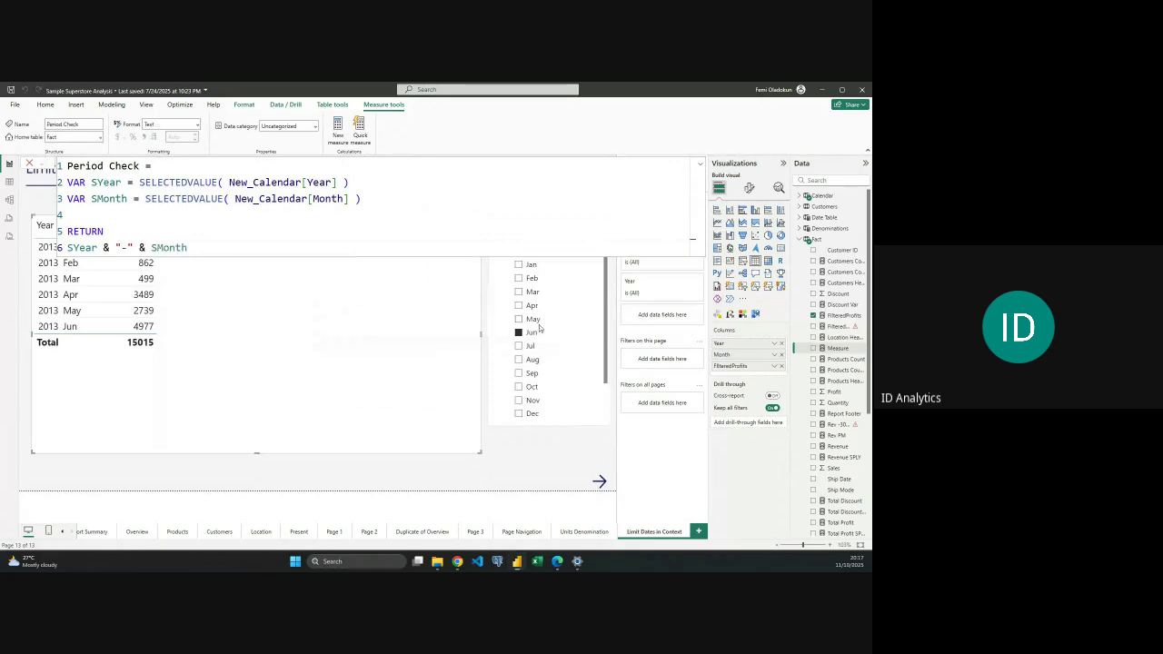
# Add Period Check to the FIlteredProfits table and check its rows with Feb 2013 in the Year-Month slicer.
pyautogui.moveTo(838, 348); pyautogui.dragTo(346, 346)
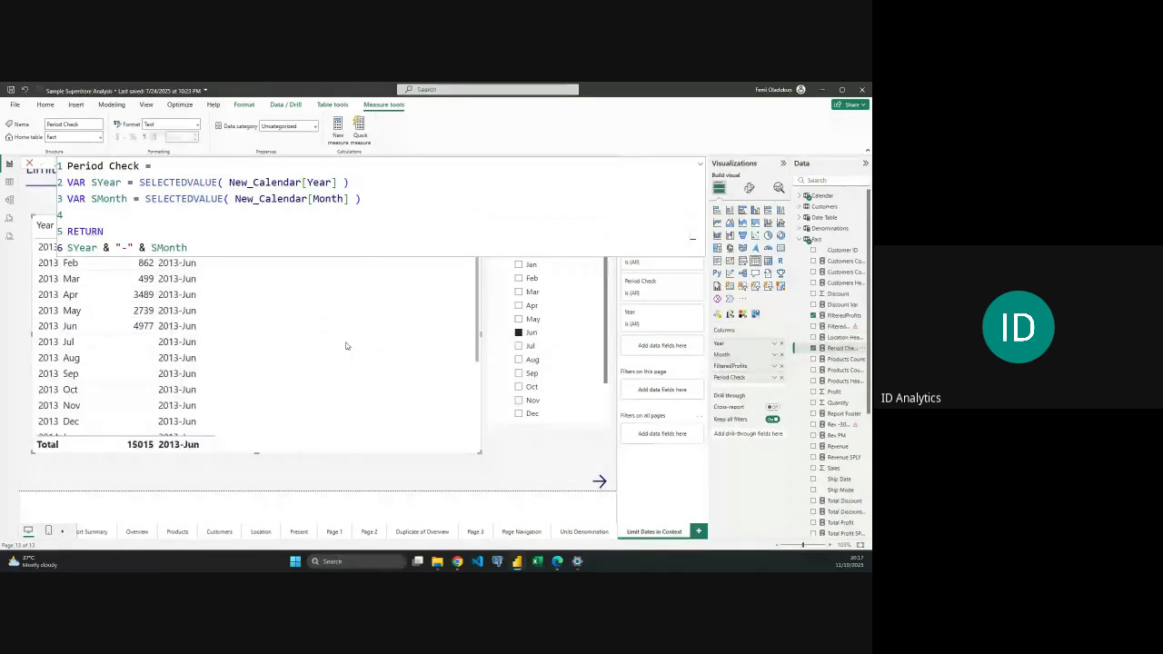
pyautogui.click(364, 265)
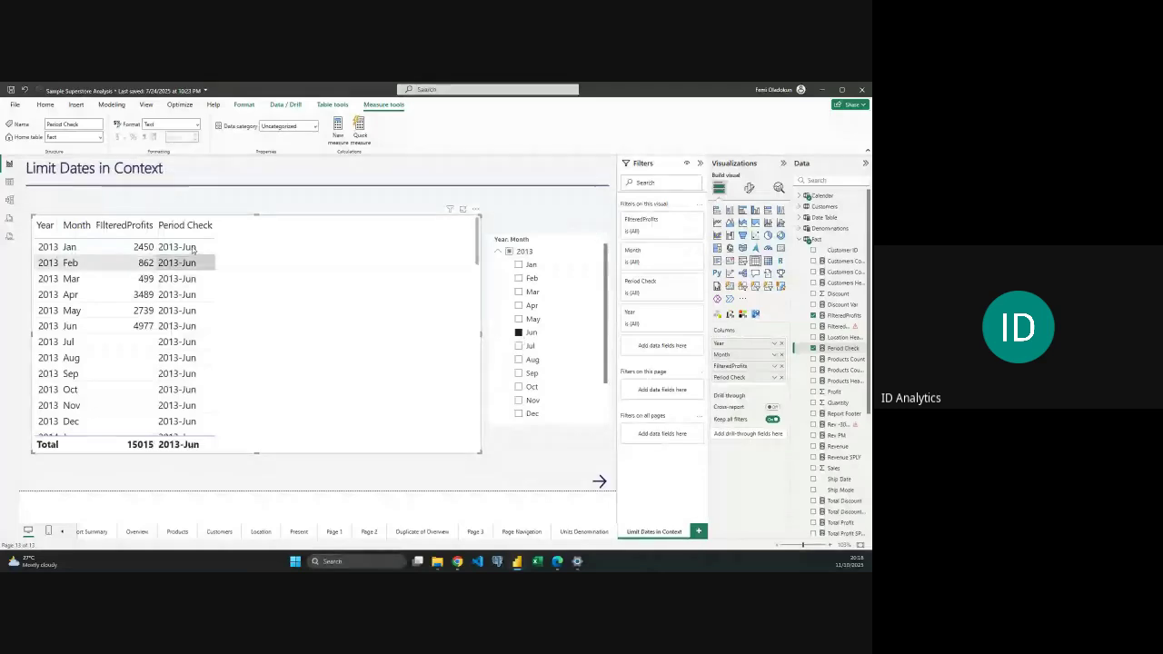
pyautogui.scroll(-7, 207, 398)
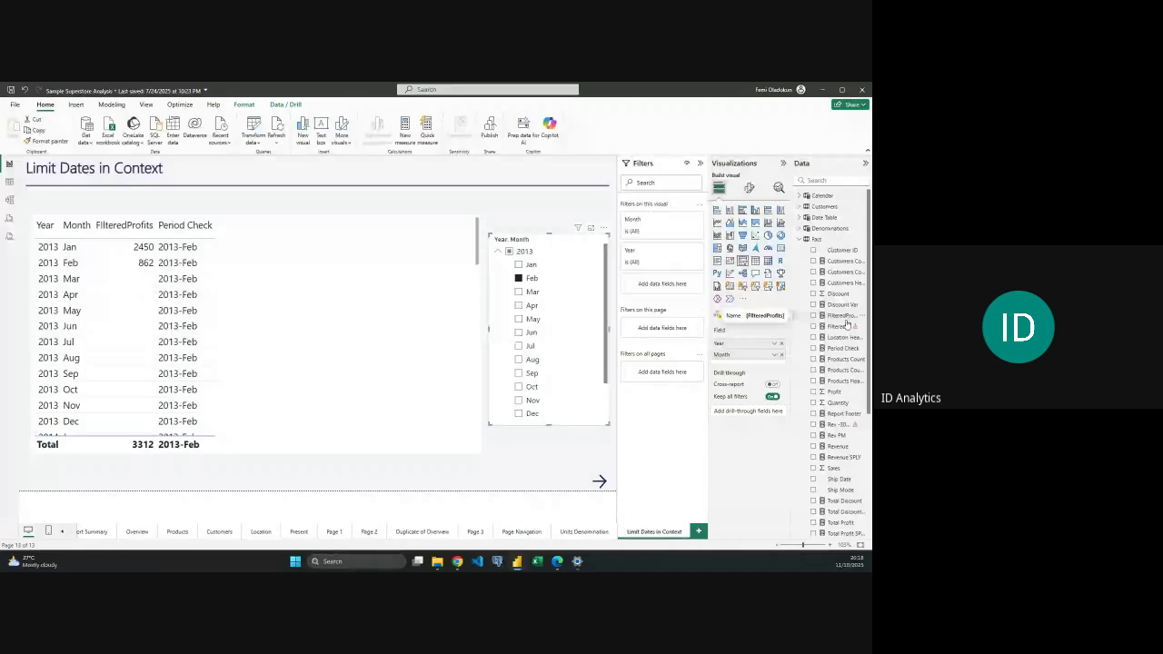
# Review the FIlteredProfits formula, and reopen Period Check with its returned SYear & "-" & SMonth expression selected for replacement.
pyautogui.click(845, 318)
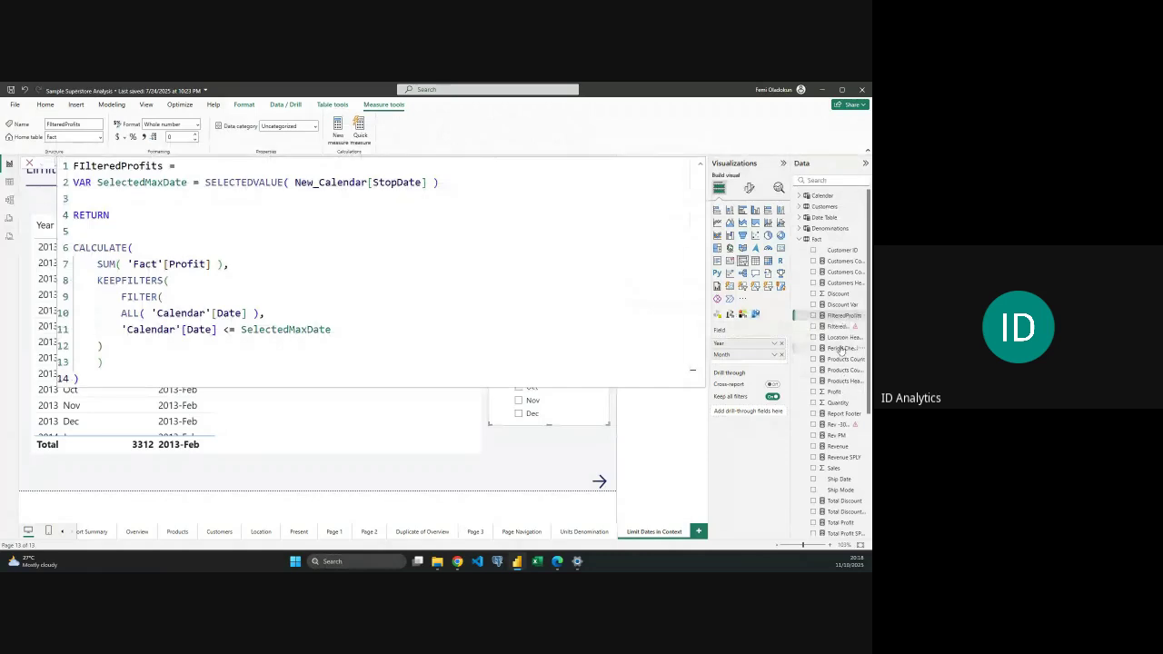
pyautogui.click(841, 349)
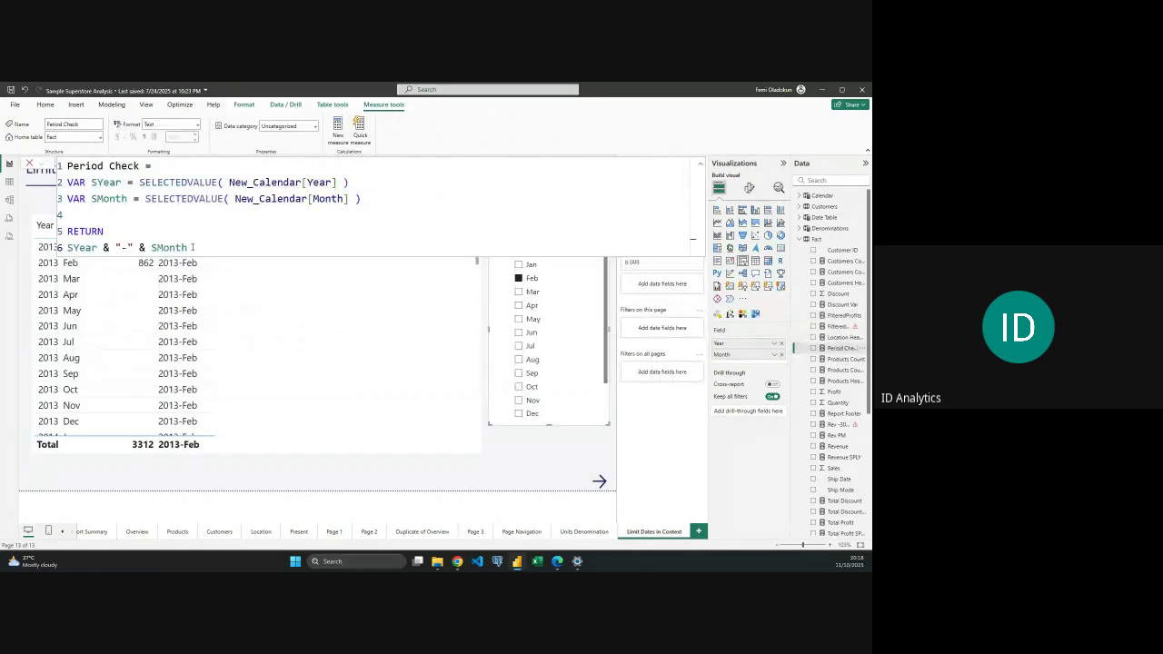
pyautogui.moveTo(192, 247); pyautogui.dragTo(30, 245)
pyautogui.write('IF(')
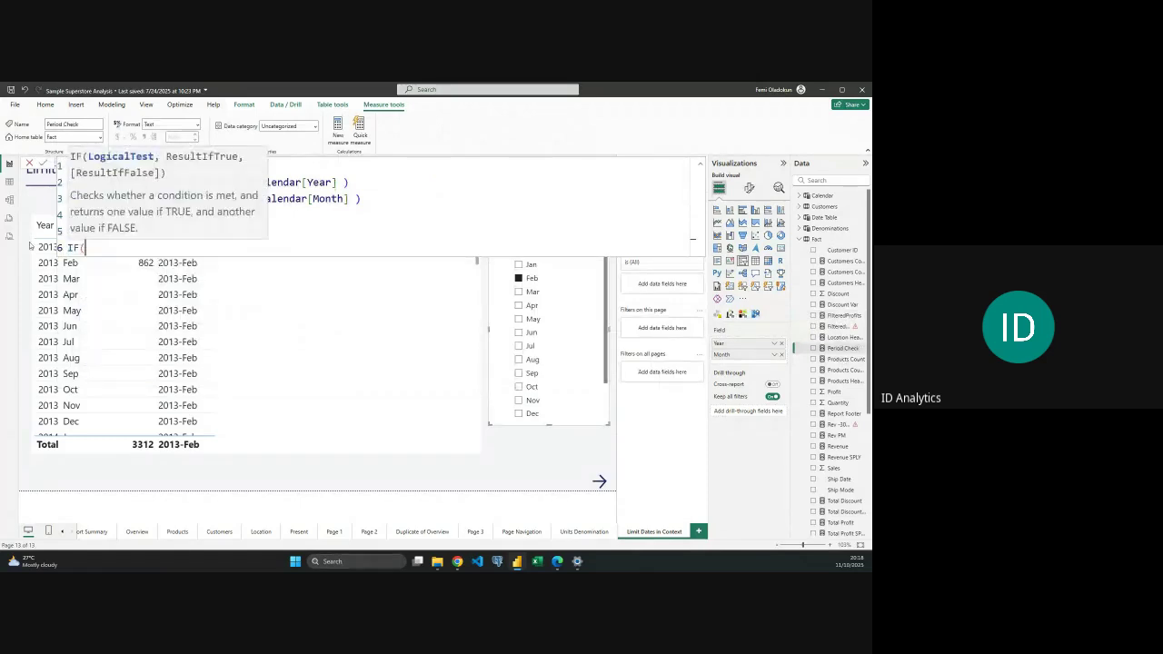
pyautogui.hotkey('shift', 'Return')
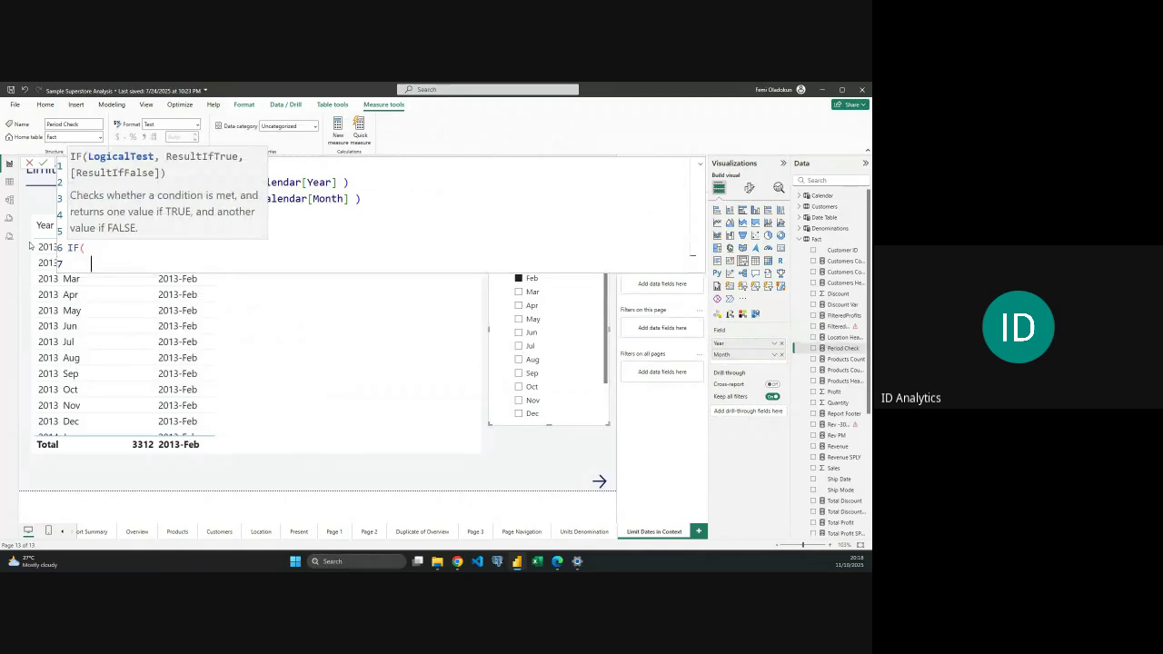
pyautogui.press('BackSpace')
pyautogui.press('BackSpace')
pyautogui.press('BackSpace')
pyautogui.press('BackSpace')
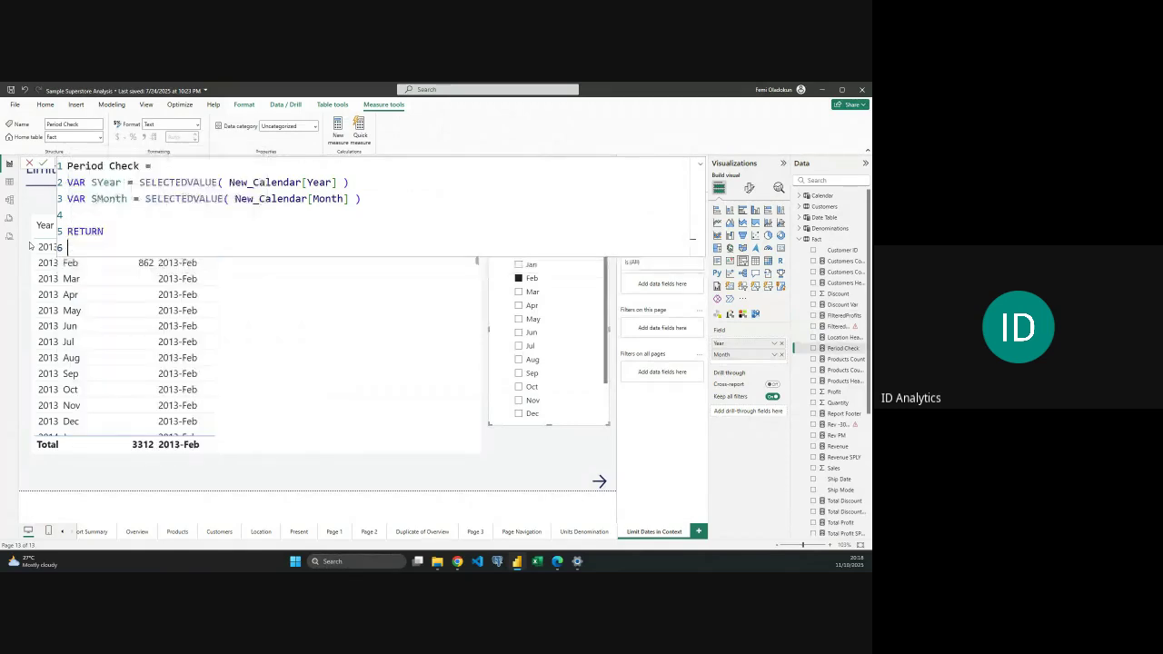
# Replace the returned expression with the year condition SELECTEDVALUE( 'Calendar'[Year] ) = SYear, leaving a blank line after RETURN.
pyautogui.hotkey('shift', 'Return')
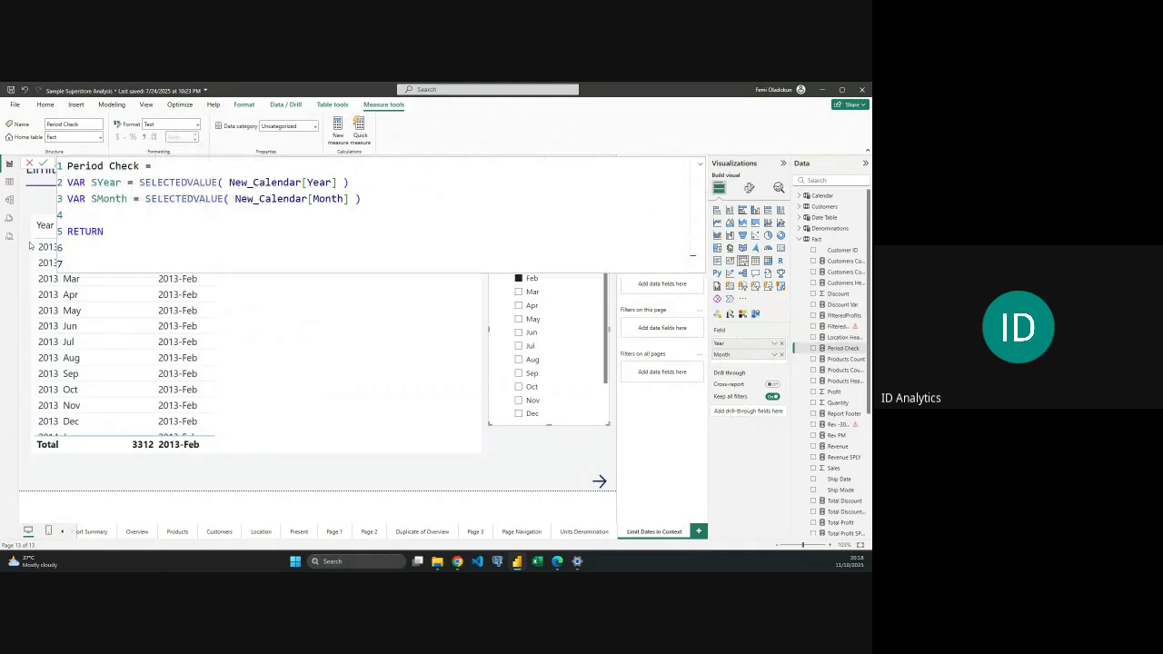
pyautogui.write('selec')
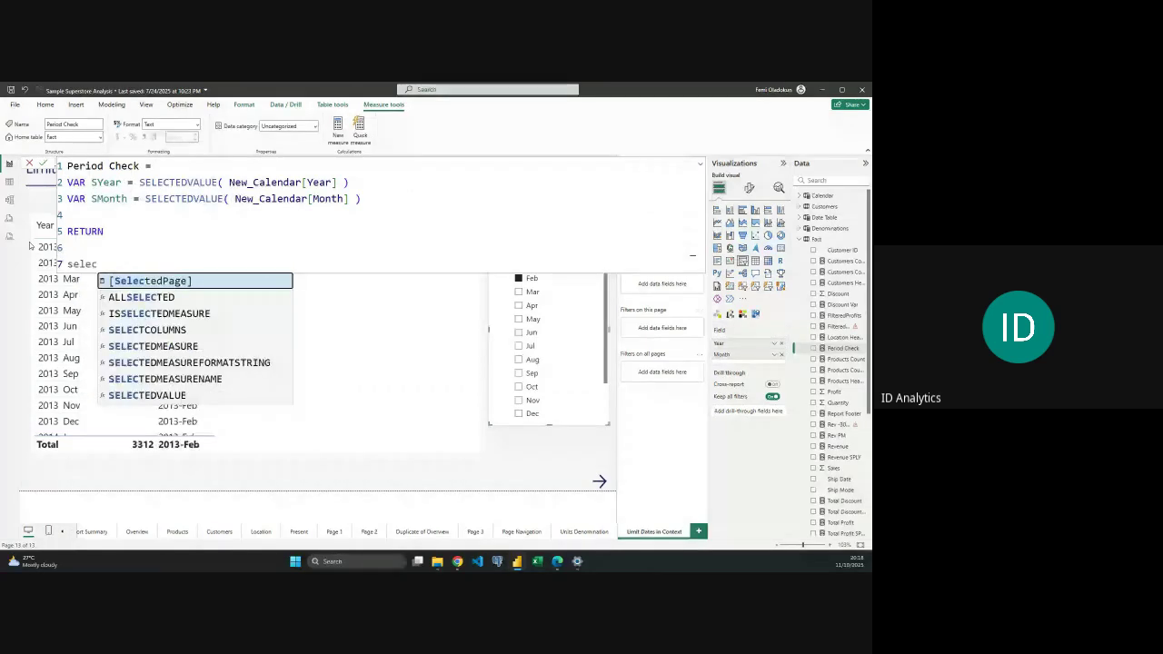
pyautogui.write('tedva')
pyautogui.press('Tab')
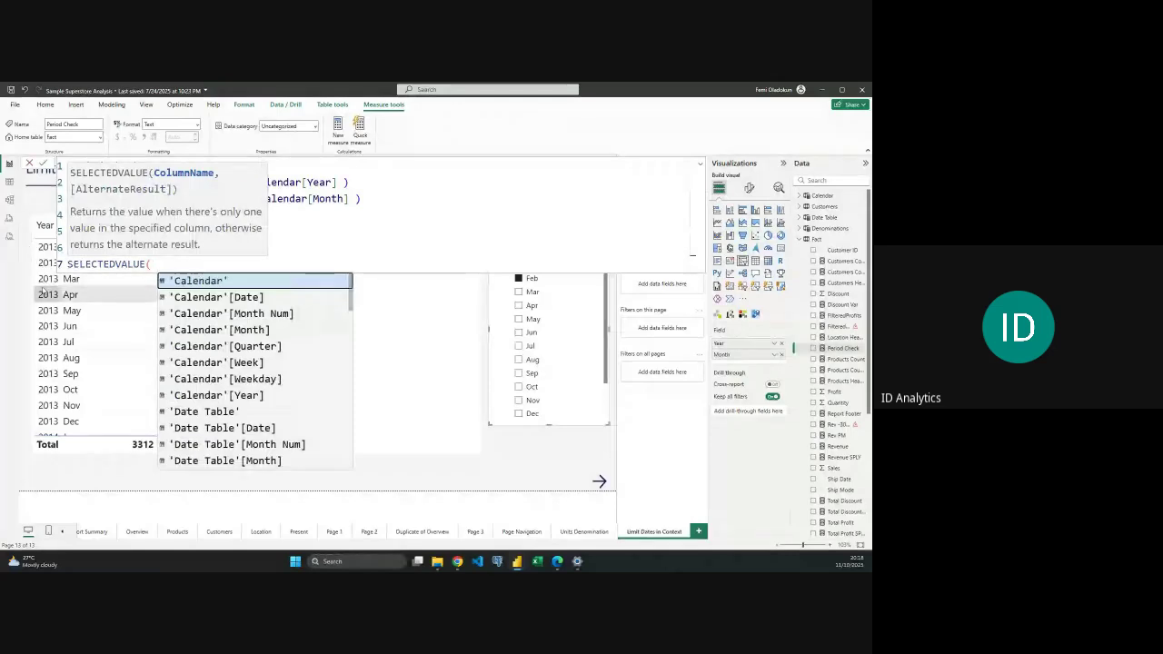
pyautogui.write('ye')
pyautogui.press('Tab')
pyautogui.write(')')
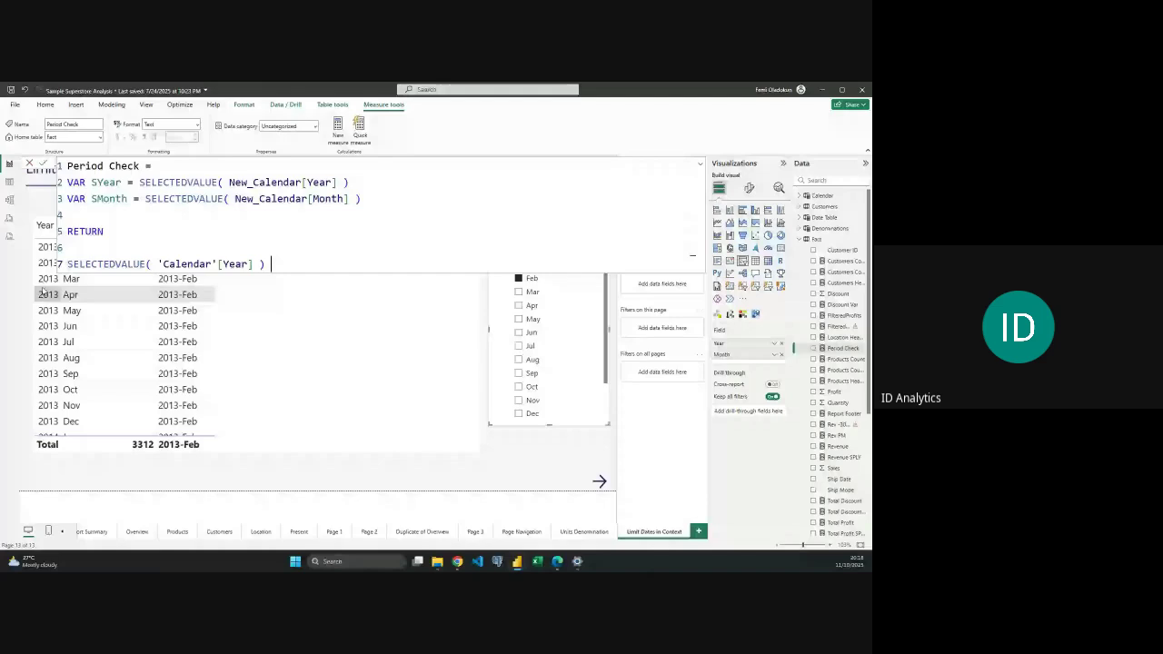
pyautogui.write(' = Sy')
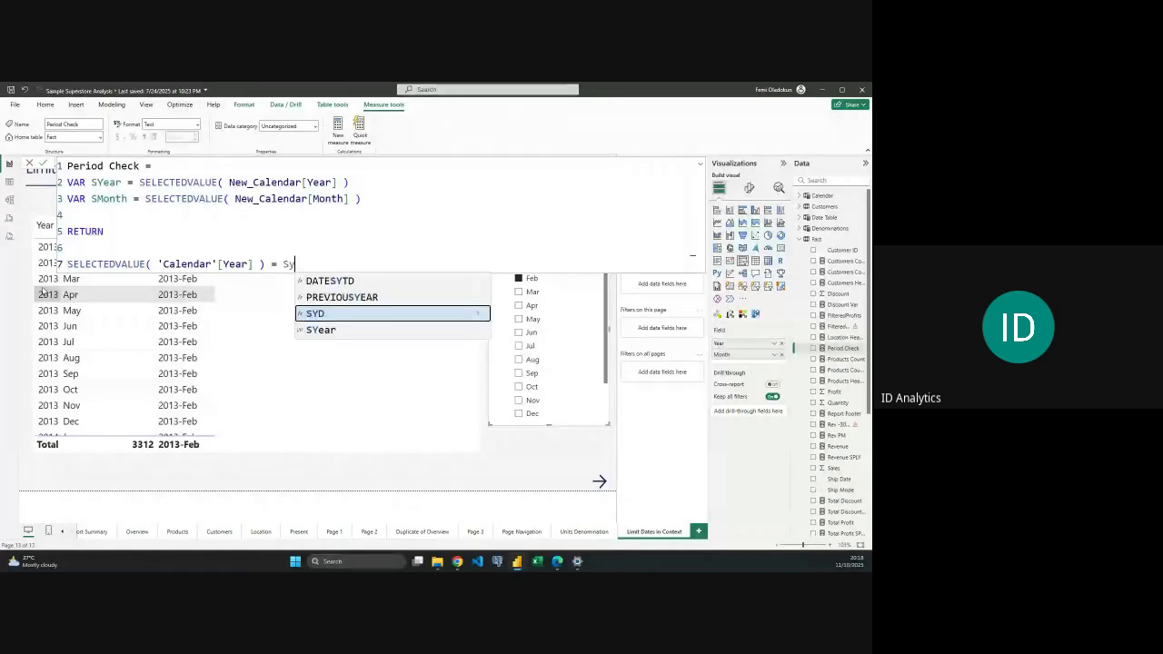
pyautogui.write('ear ')
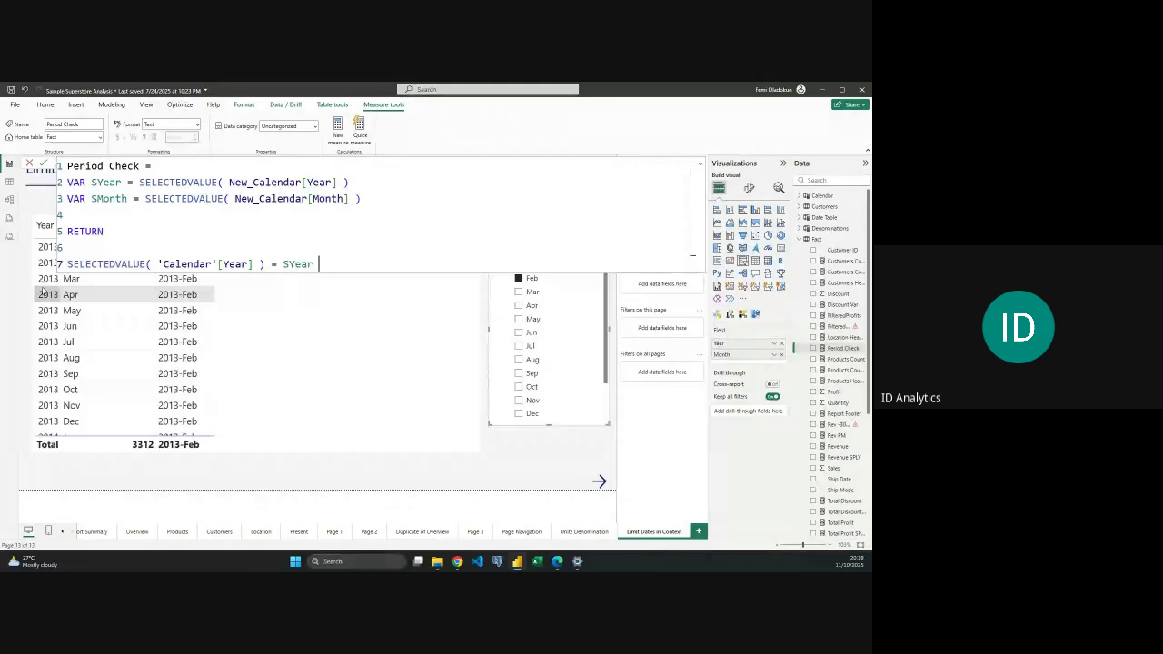
# Extend the Period Check condition with && SELECTEDVALUE( 'Calendar'[Month] ) = SMonth, commit the measure, and switch the Year-Month slicer to May 2013.
pyautogui.write('&& Se')
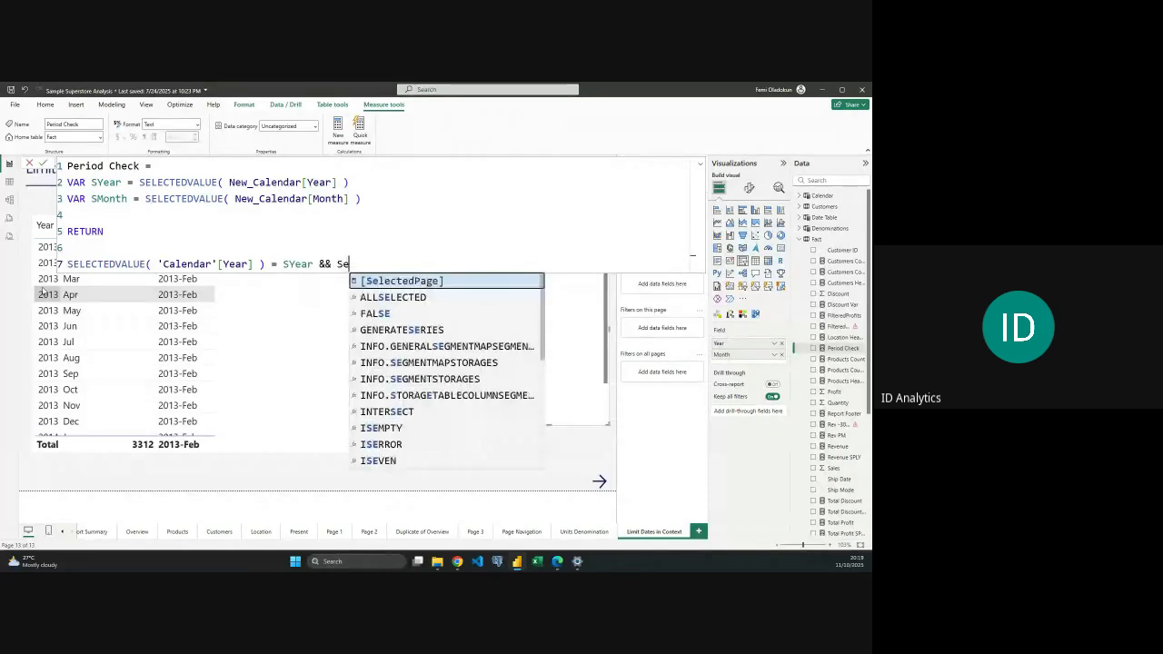
pyautogui.write('LECTEDVALUE(')
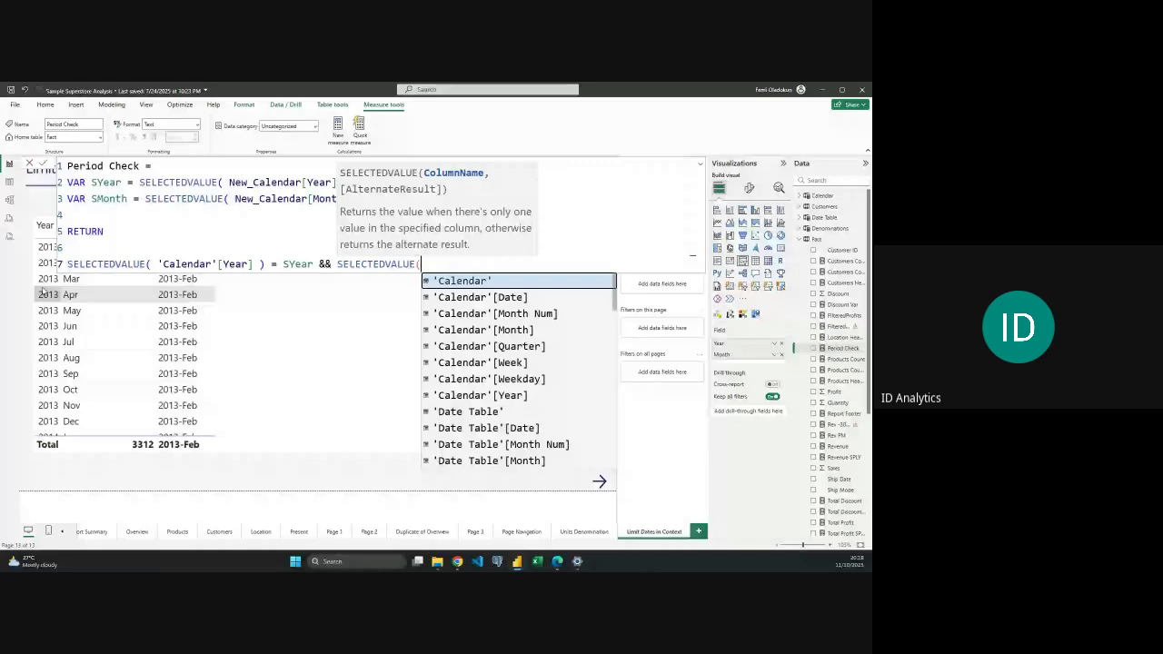
pyautogui.write("'Calendar'[Month] ) = Smo")
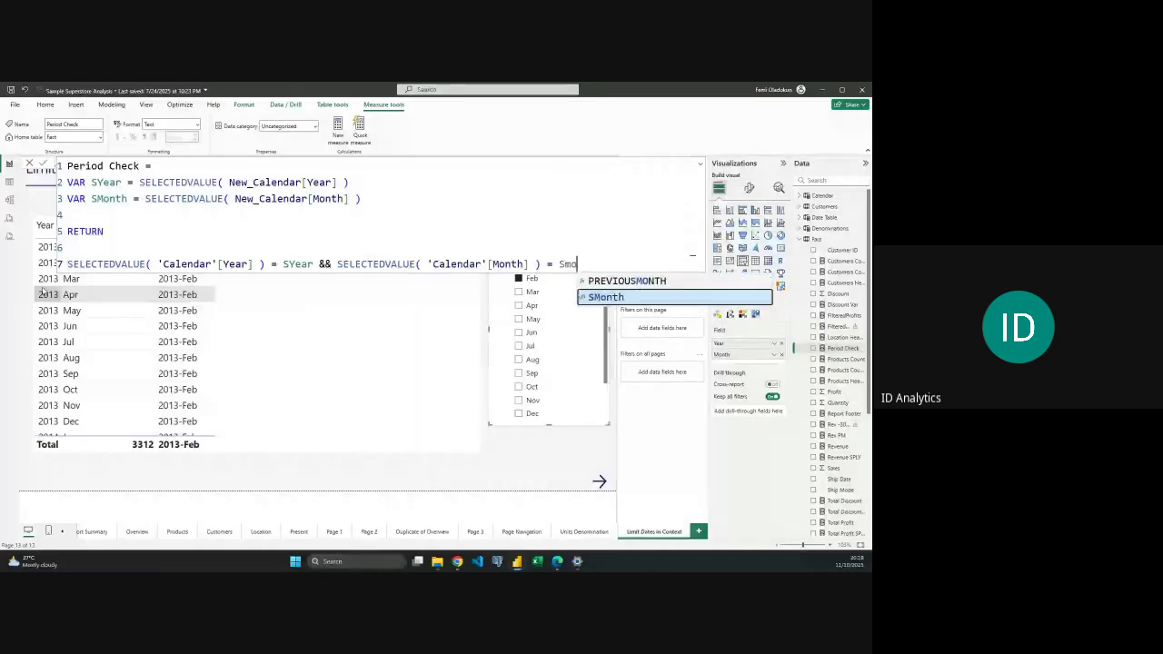
pyautogui.press('Tab')
pyautogui.press('Return')
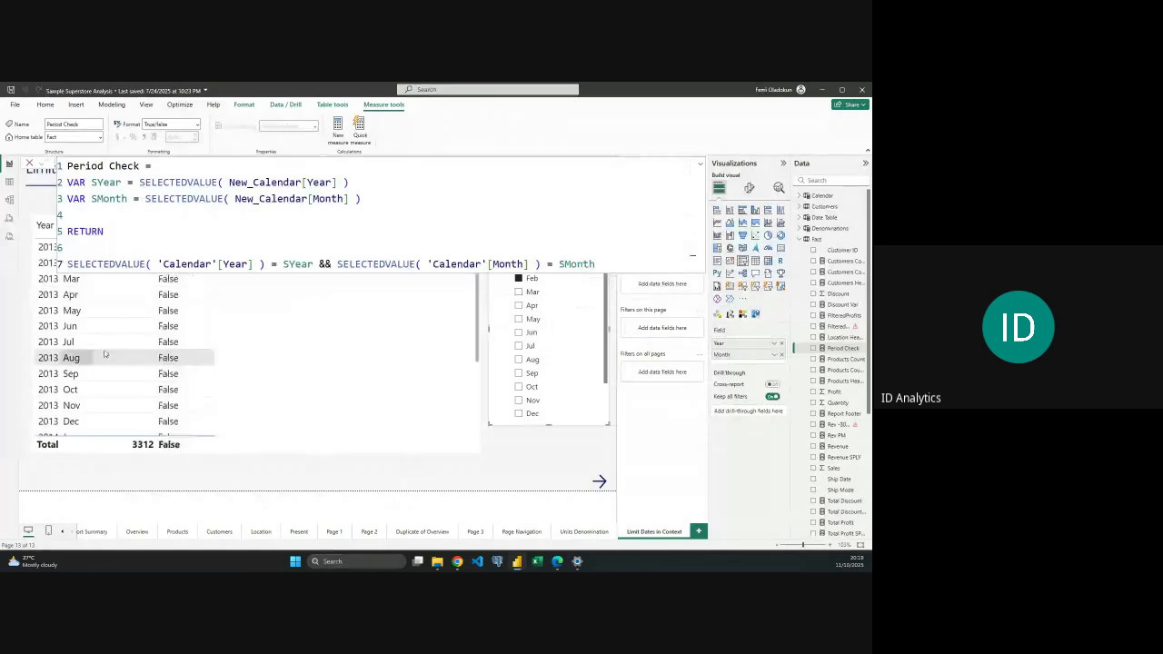
pyautogui.click(104, 355)
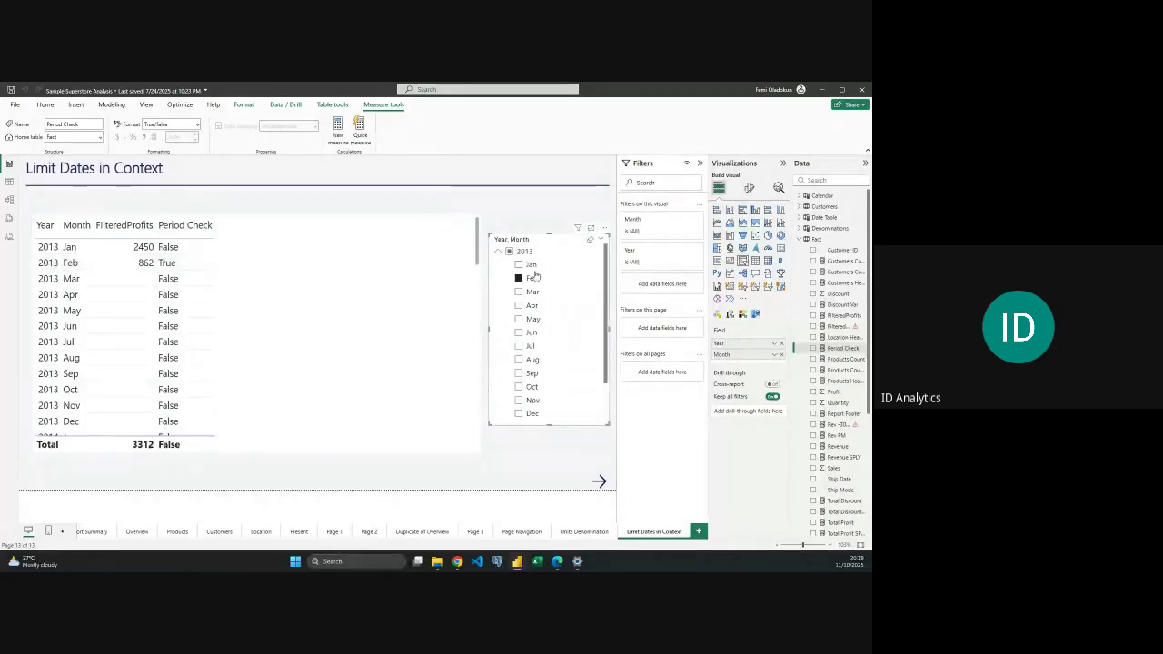
pyautogui.click(518, 319)
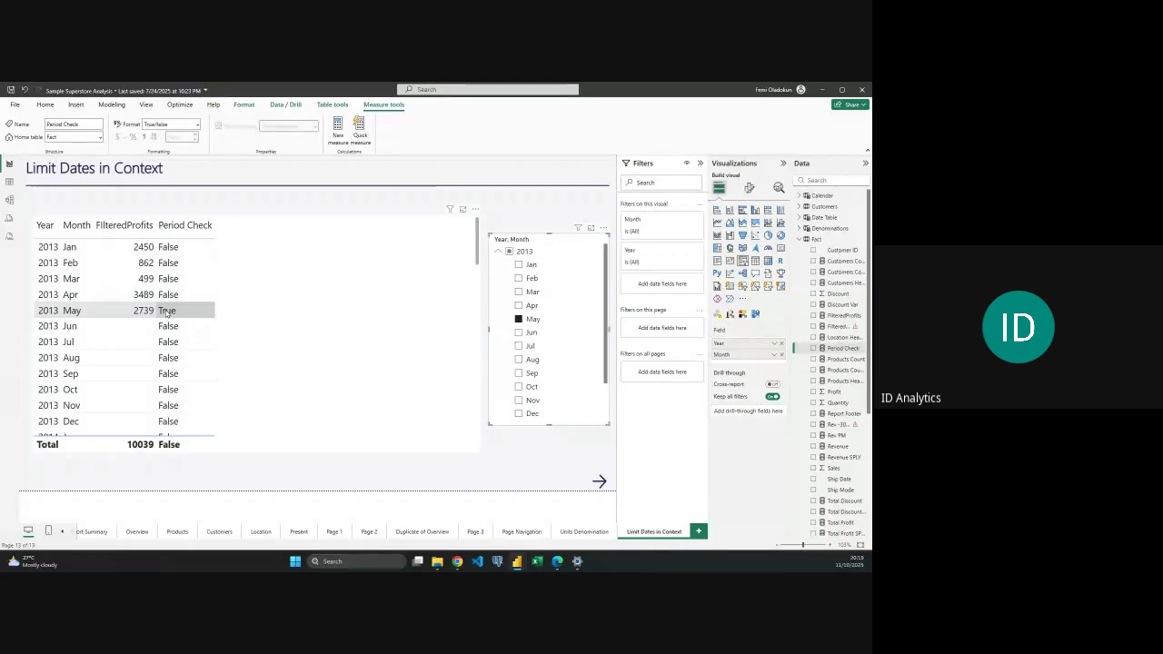
# Wrap the returned condition of Period Check in an IF that gives "Dark Green" when true, and commit the measure.
pyautogui.click(846, 347)
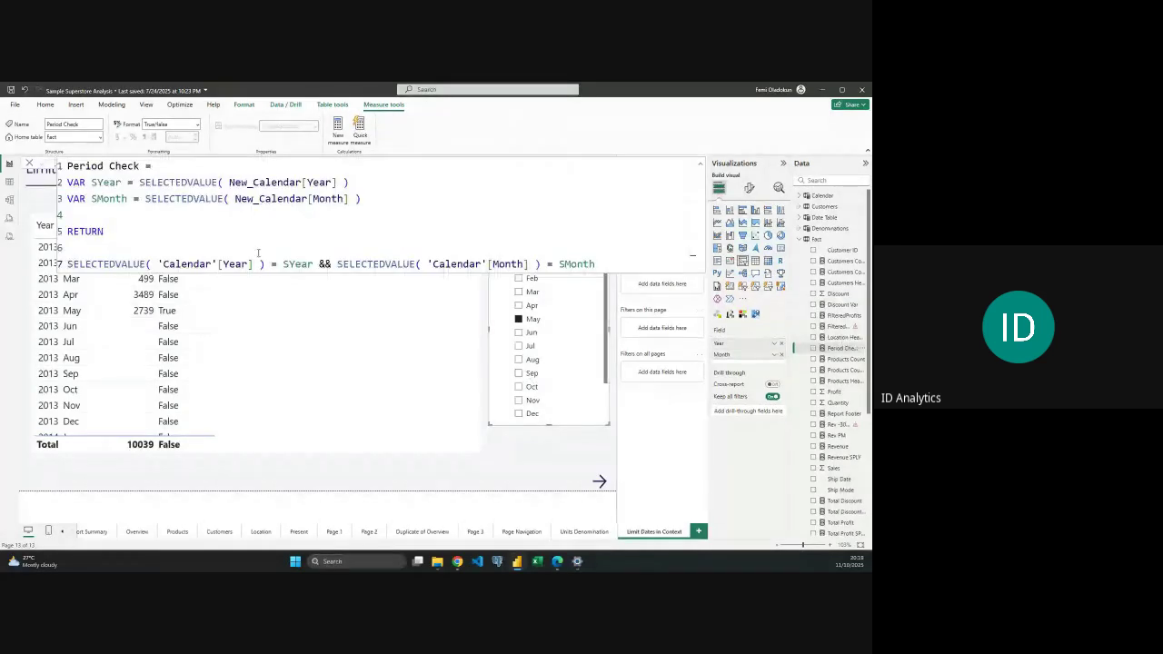
pyautogui.click(68, 265)
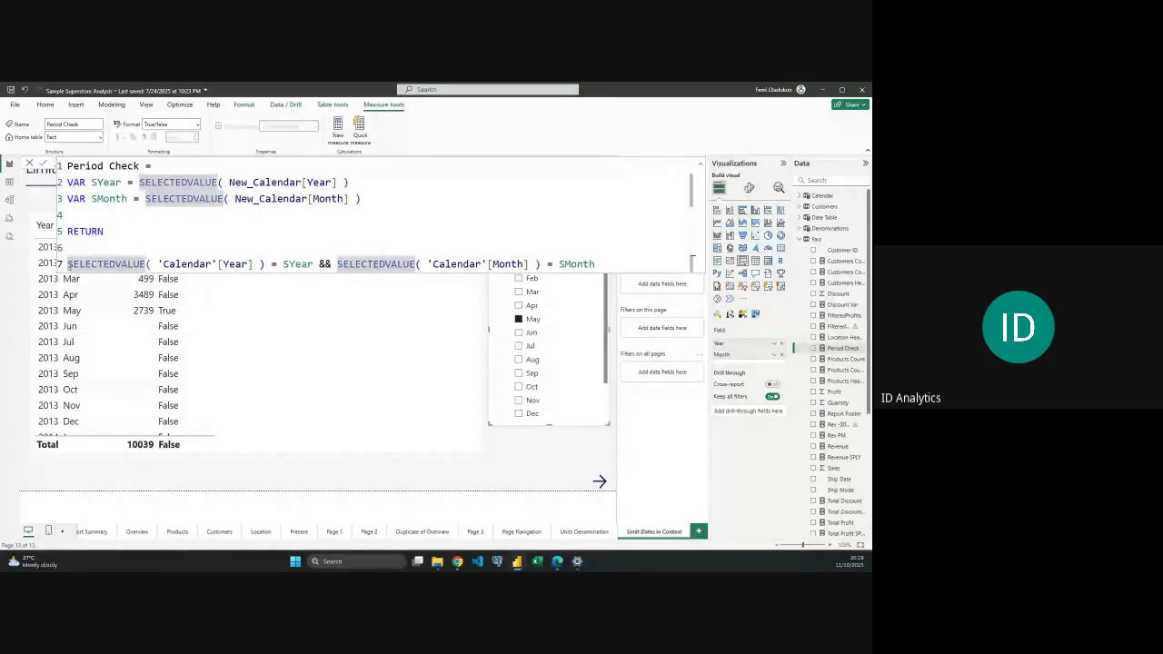
pyautogui.write('IF(')
pyautogui.hotkey('shift', 'Return')
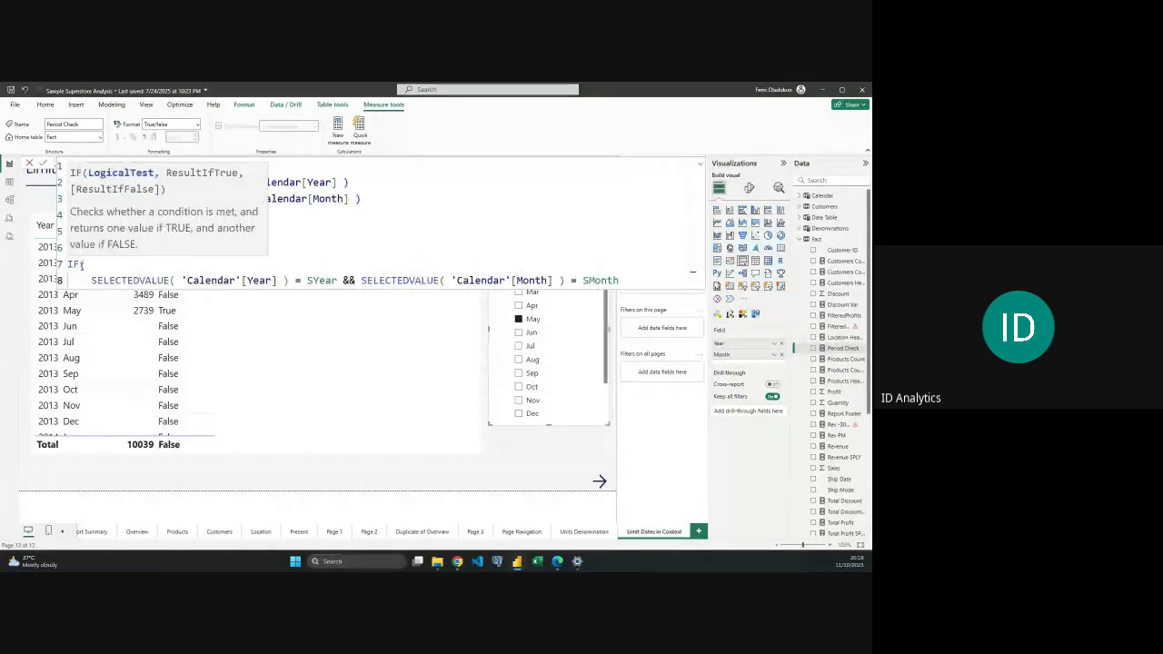
pyautogui.click(642, 282)
pyautogui.write(',')
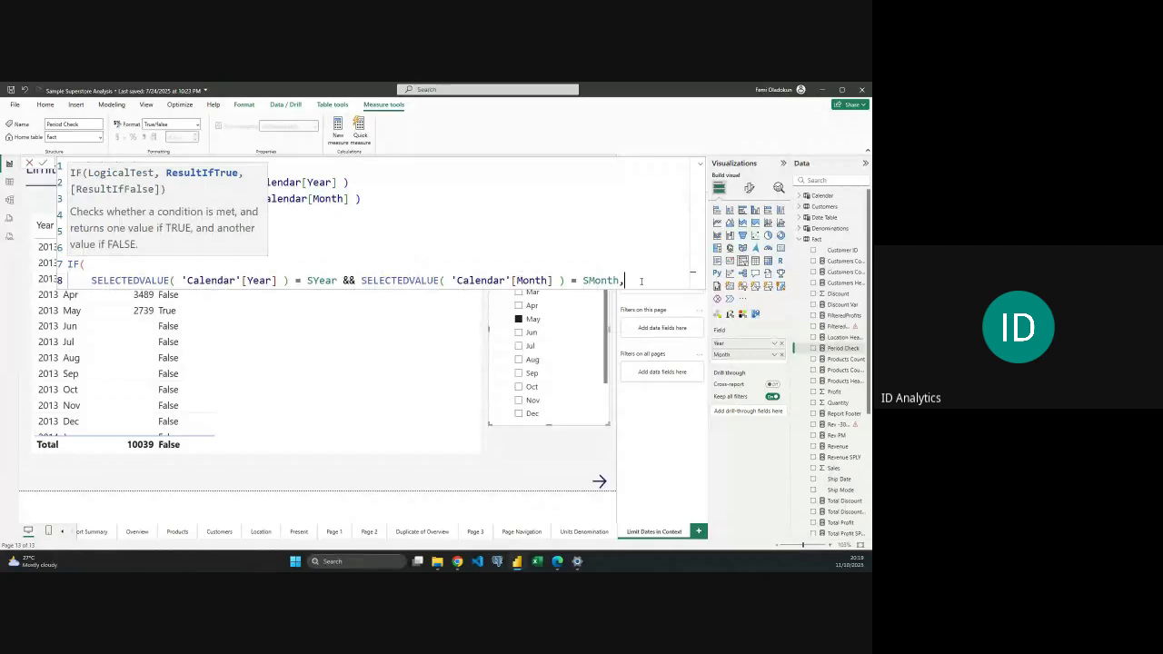
pyautogui.hotkey('shift', 'Return')
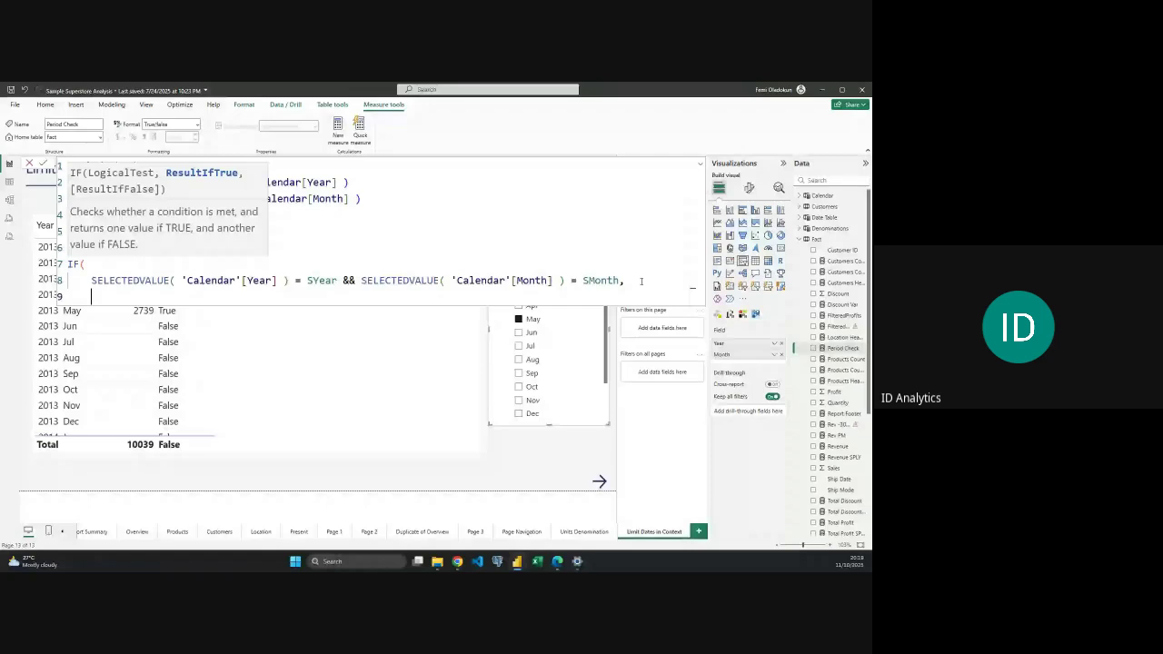
pyautogui.write('"Dark Green"')
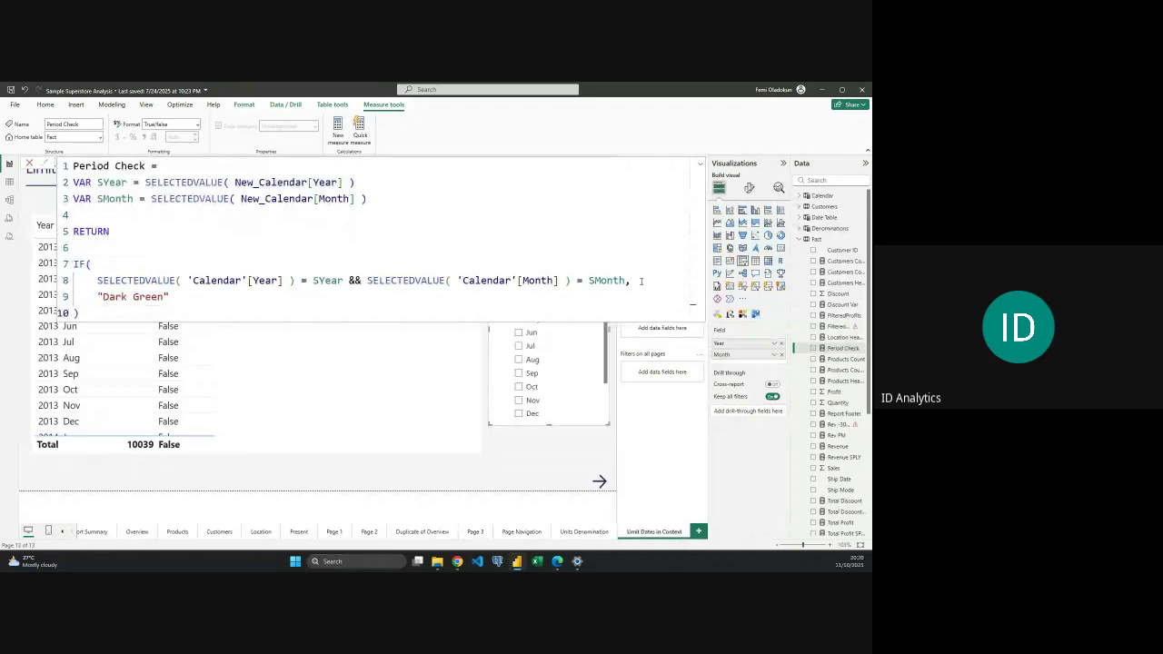
pyautogui.press('Return')
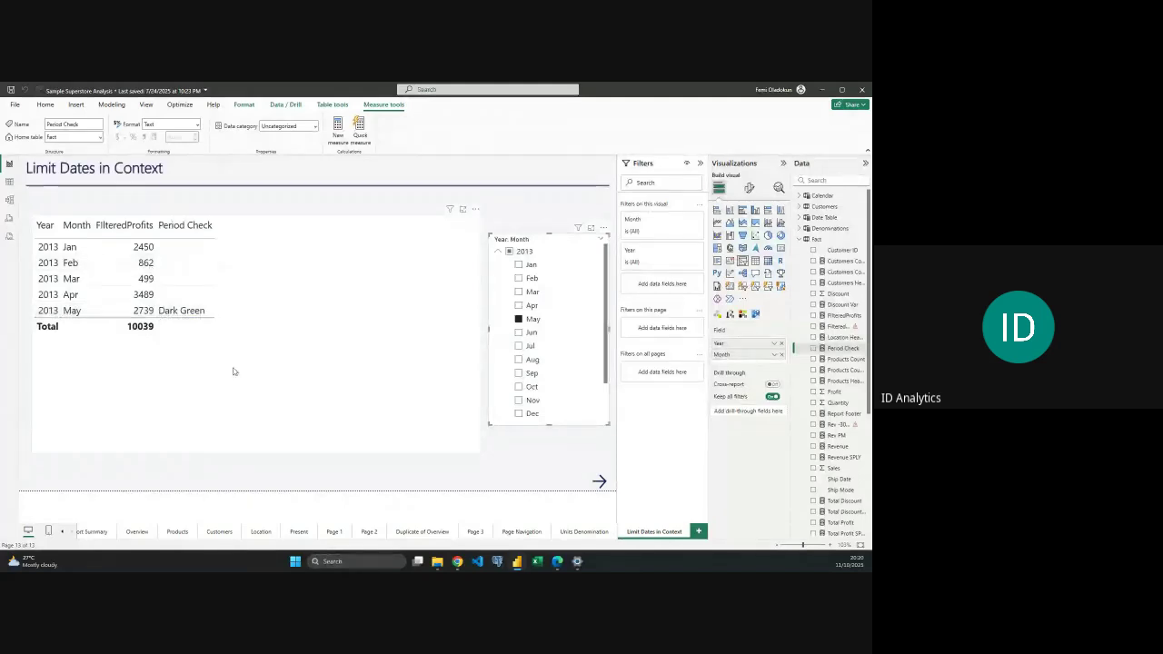
# Apply background color conditional formatting to the table's FIlteredProfits values, using the Field value style based on Period Check.
pyautogui.click(423, 361)
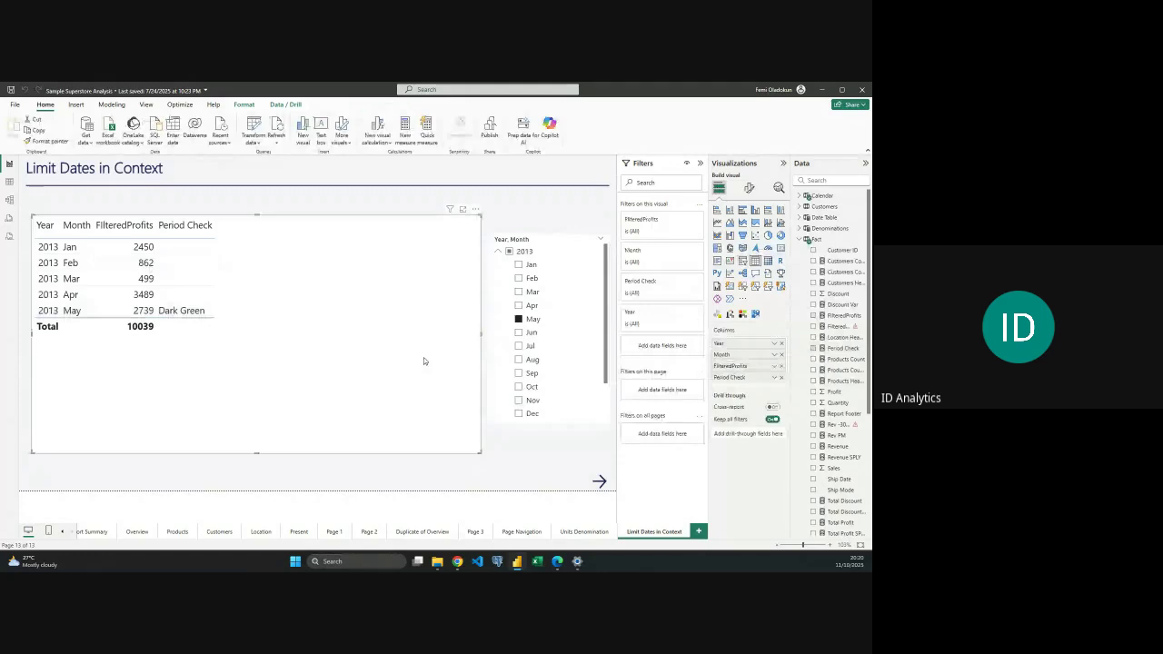
pyautogui.click(775, 368)
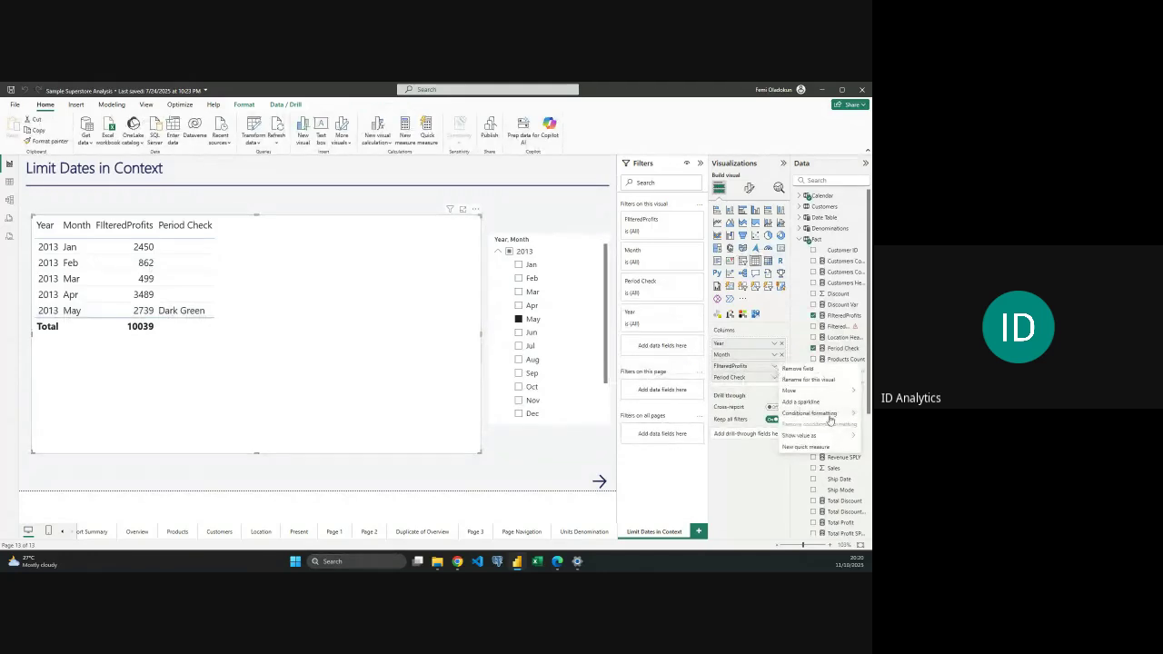
pyautogui.click(739, 416)
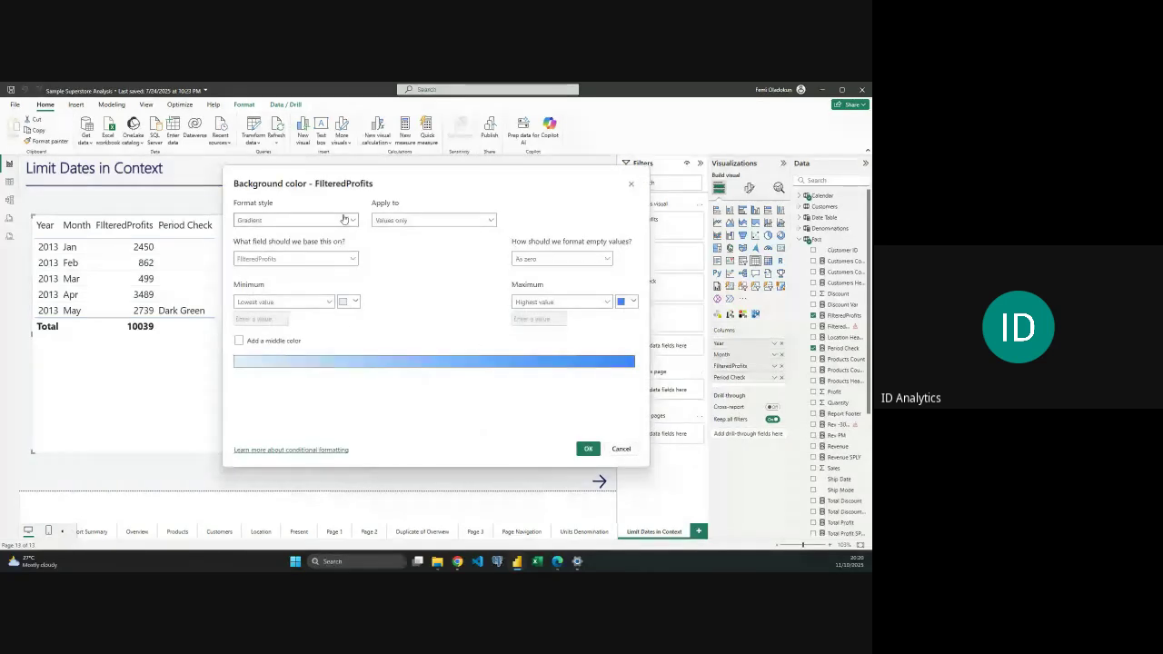
pyautogui.click(345, 220)
pyautogui.click(274, 259)
pyautogui.click(274, 259)
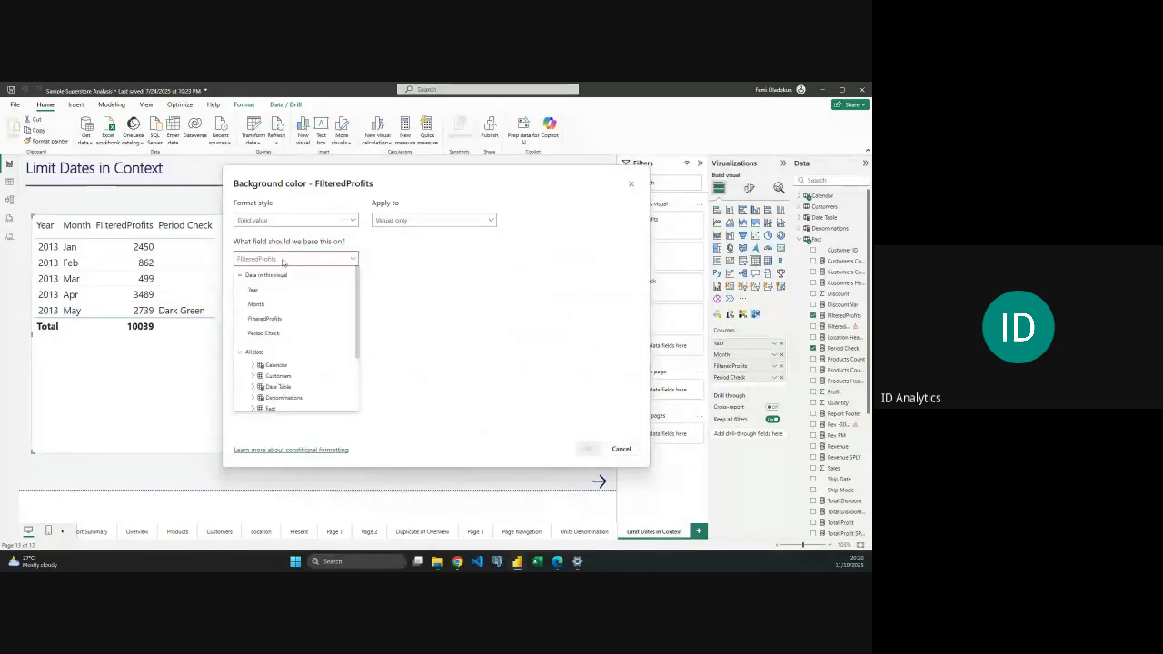
pyautogui.click(273, 339)
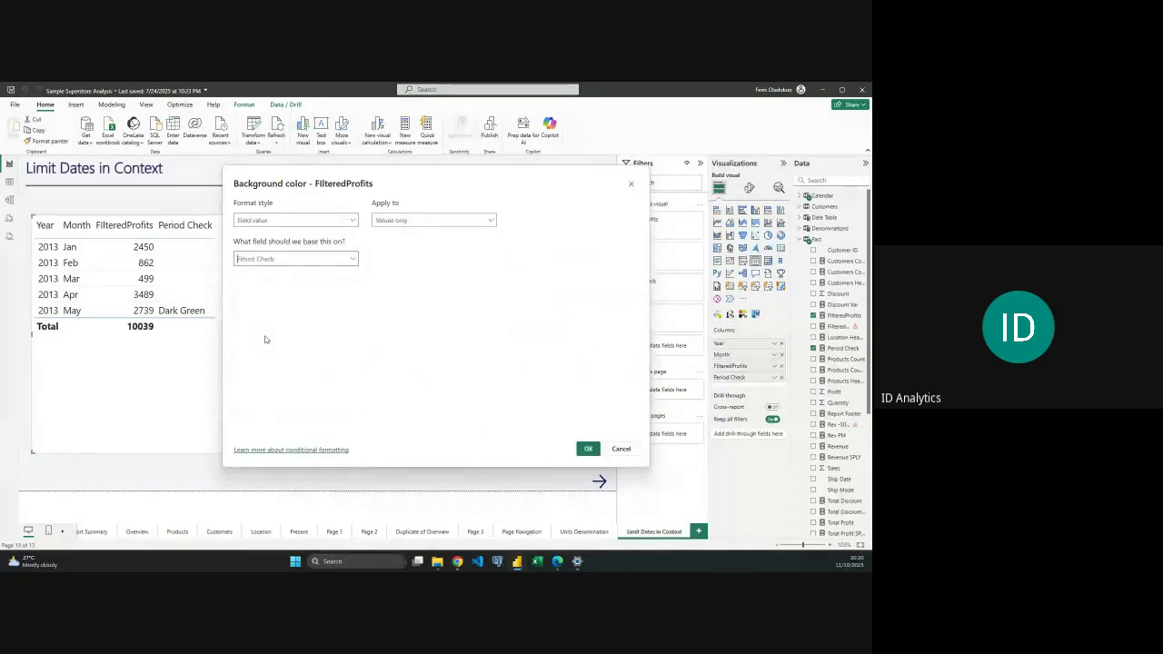
pyautogui.click(588, 449)
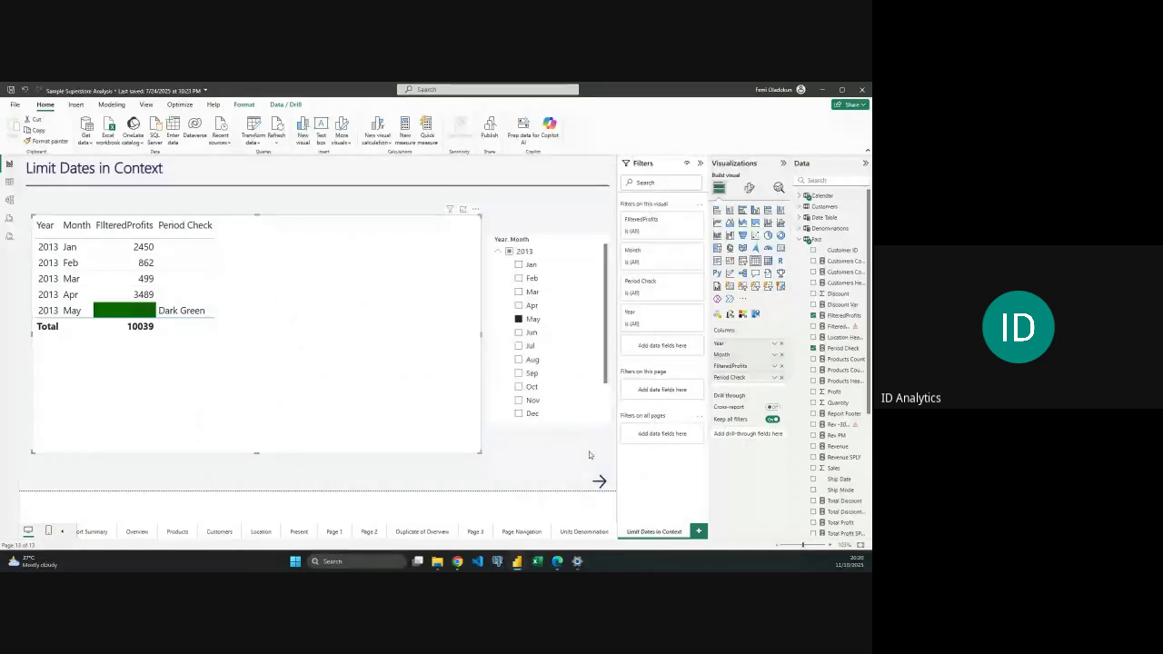
# Check the highlighted row in the table by selecting Mar 2013 and Jun 2013 in turn in the Year-Month slicer.
pyautogui.click(519, 292)
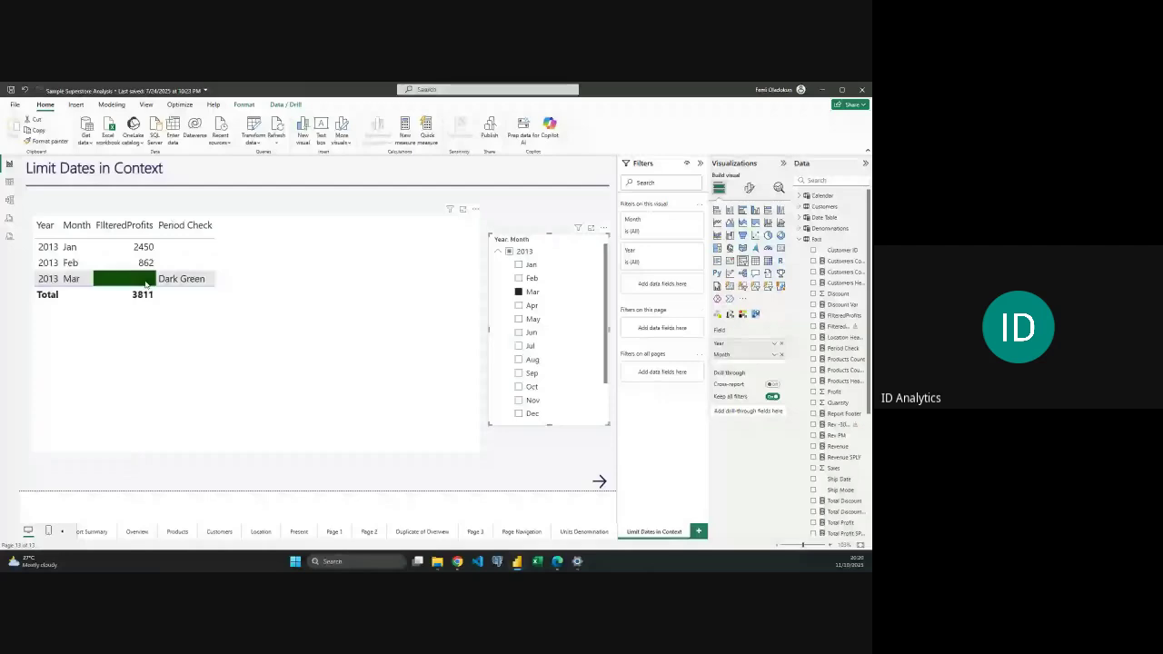
pyautogui.click(519, 332)
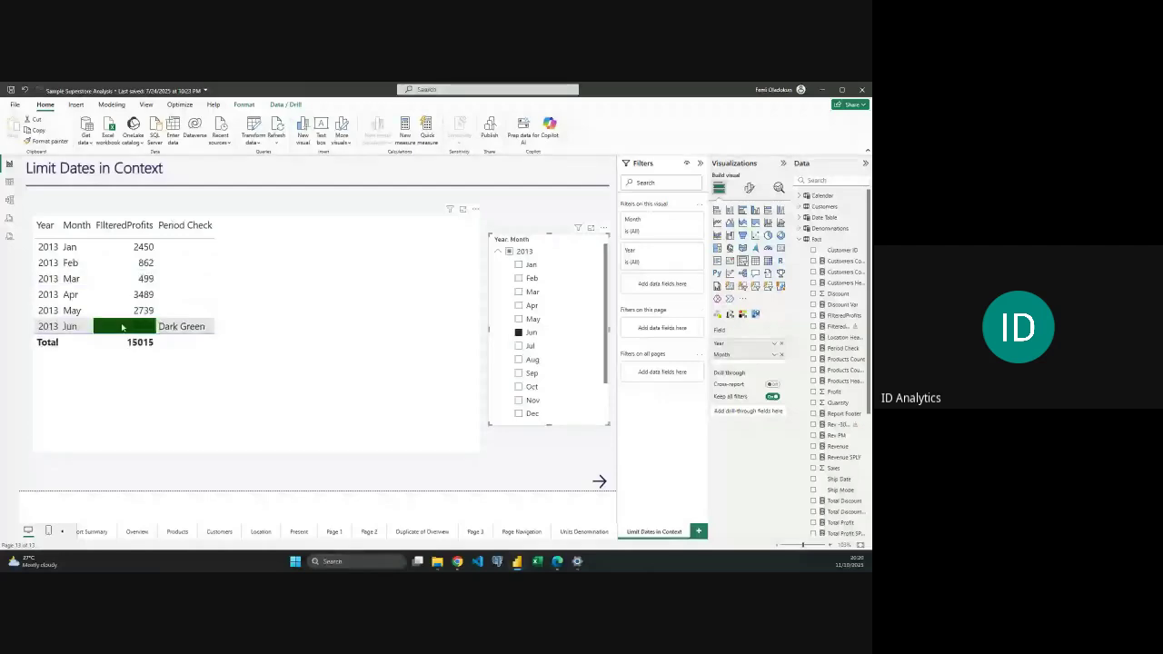